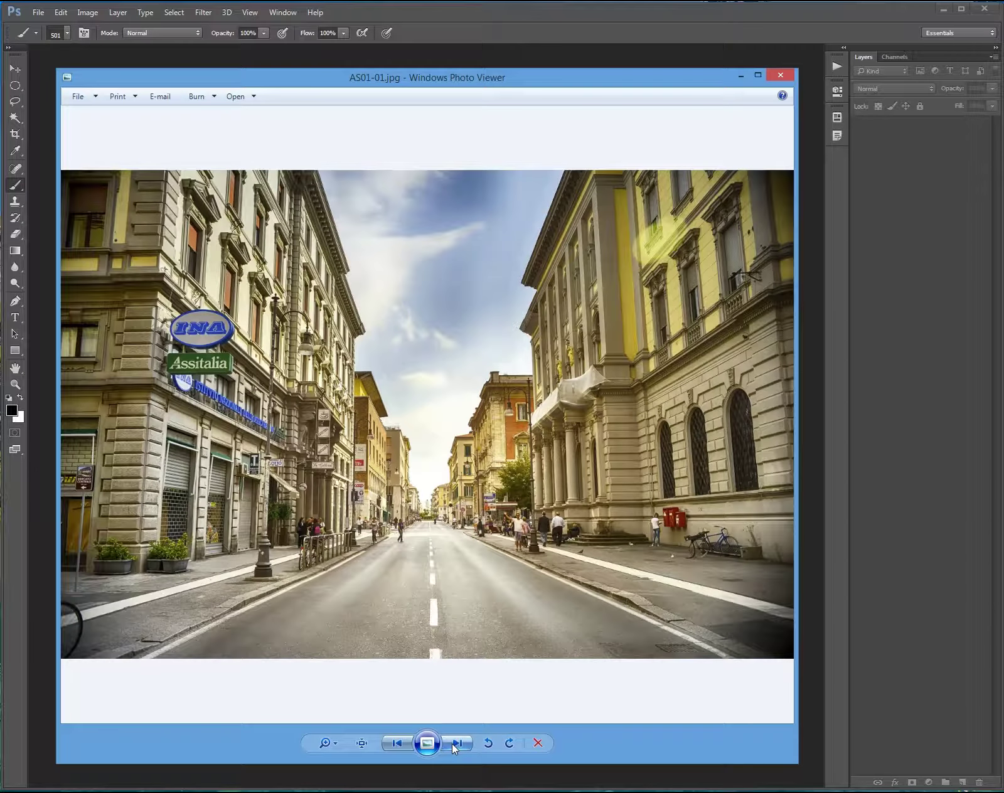
- Page through the street, building, modern house and sailing ship examples: photo, red mask, then sketch
left_click(456, 744)
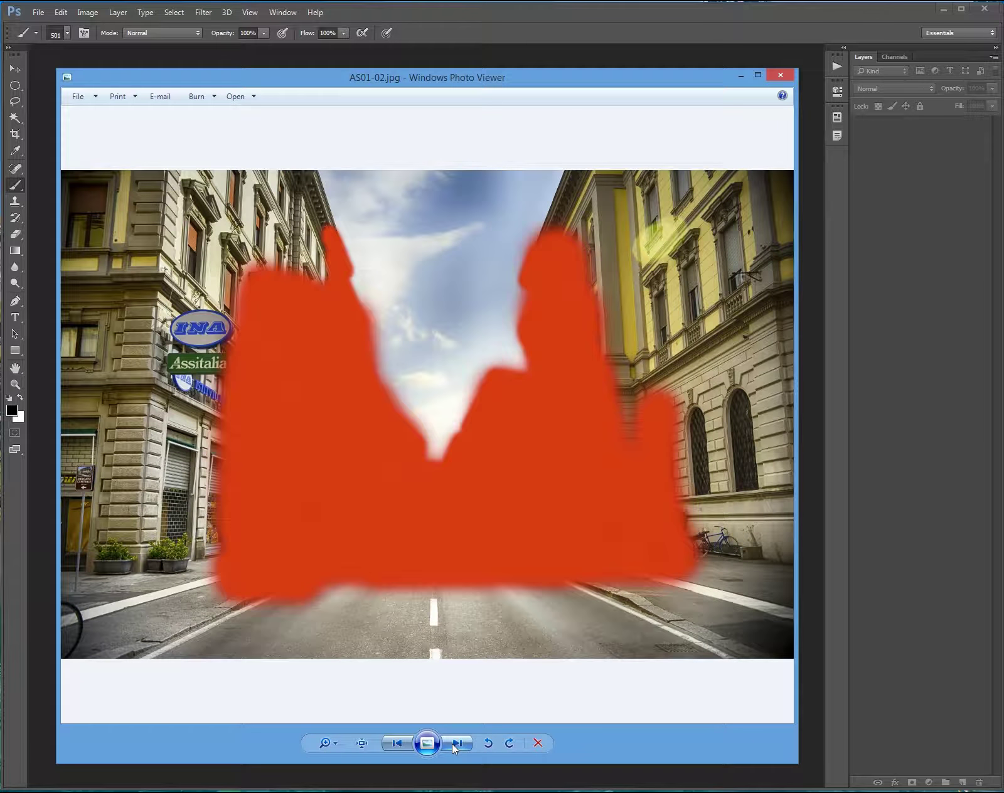
left_click(452, 743)
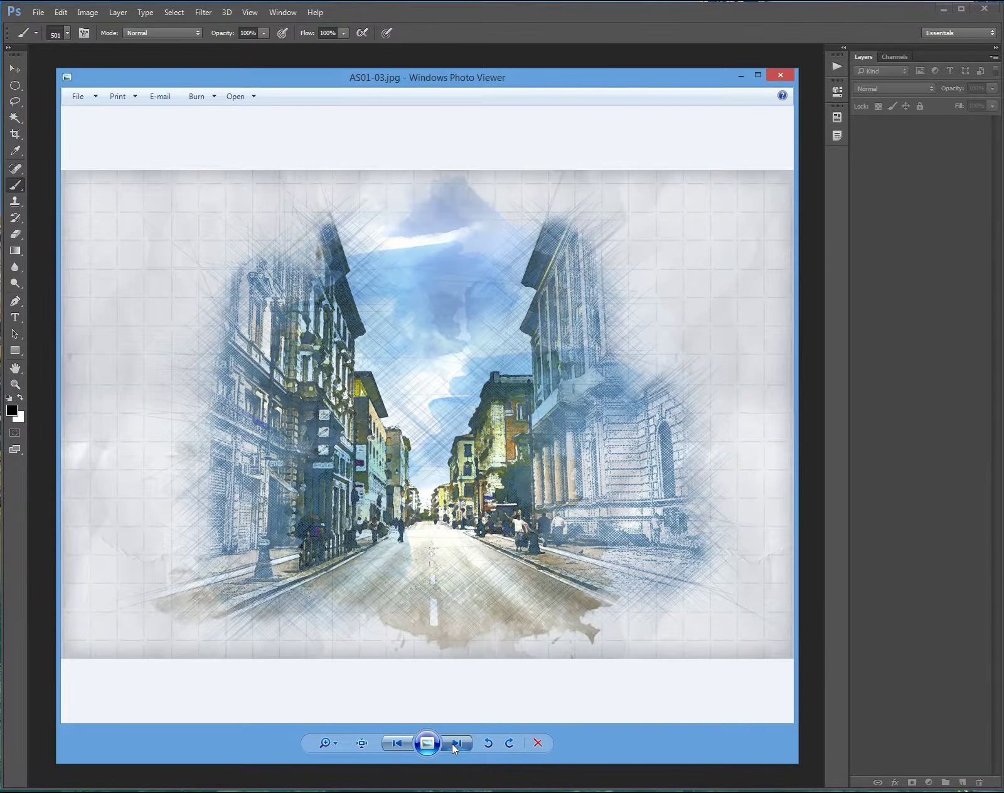
left_click(452, 743)
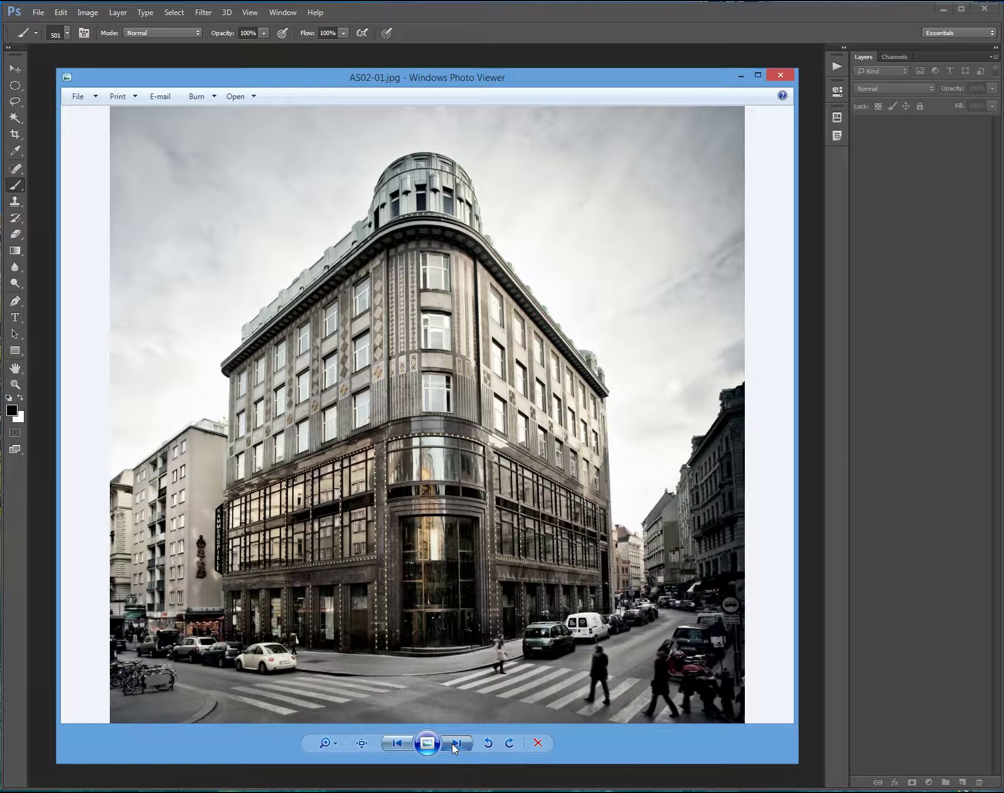
left_click(452, 743)
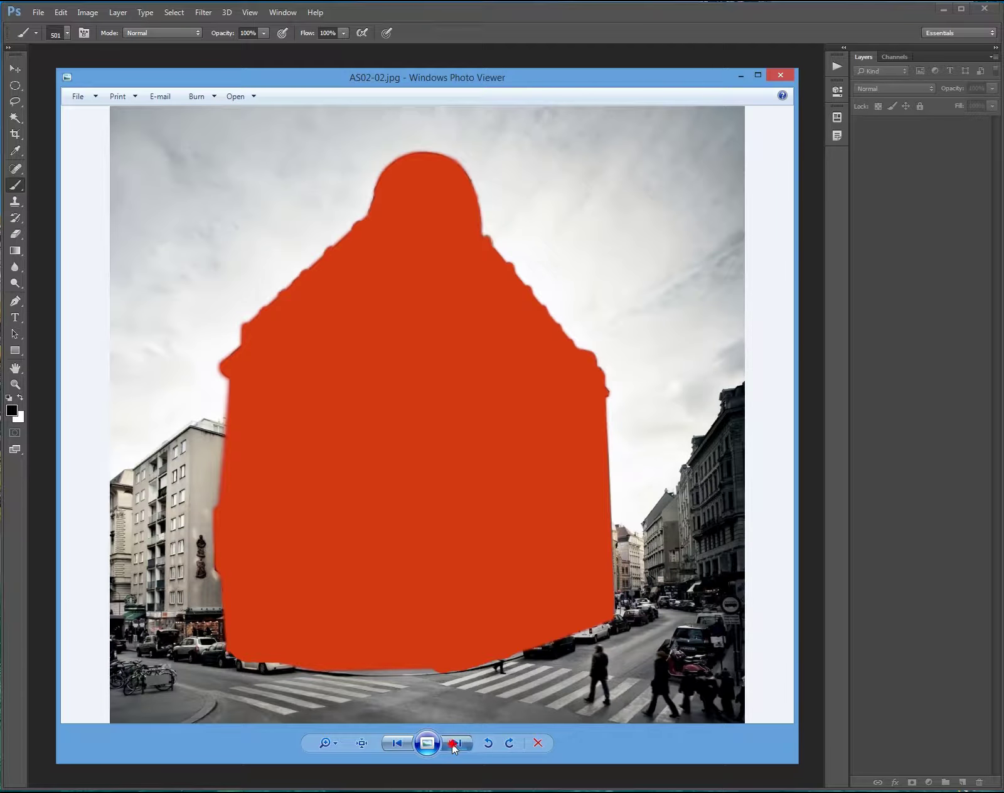
left_click(452, 743)
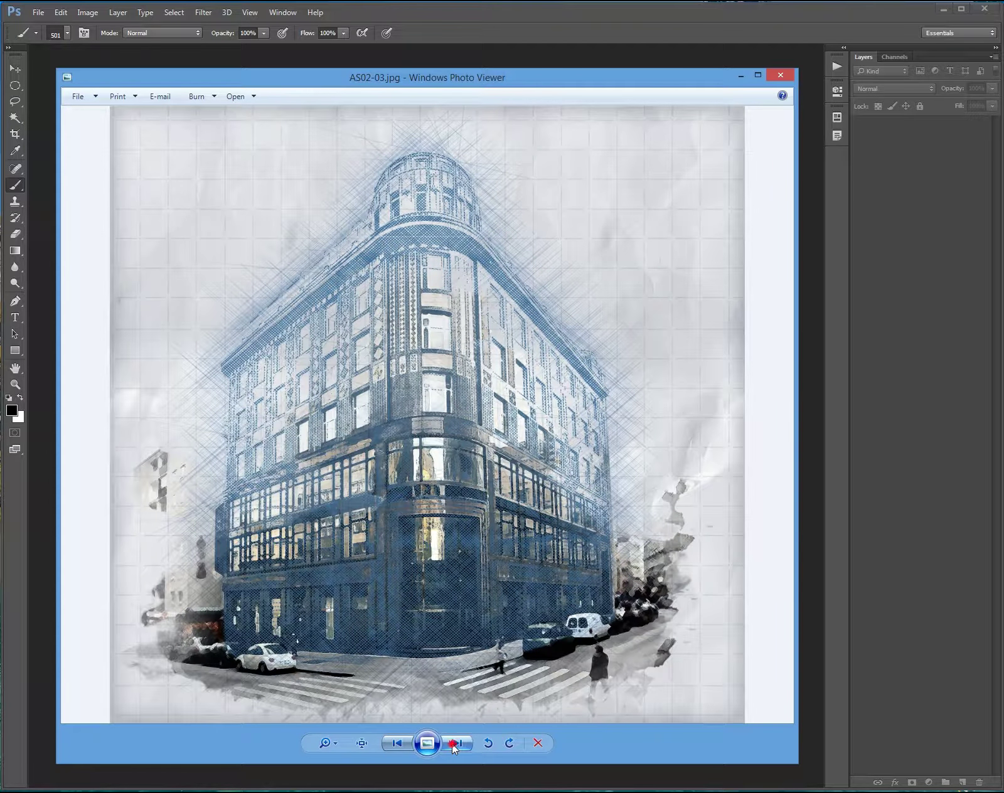
left_click(452, 743)
left_click(452, 743)
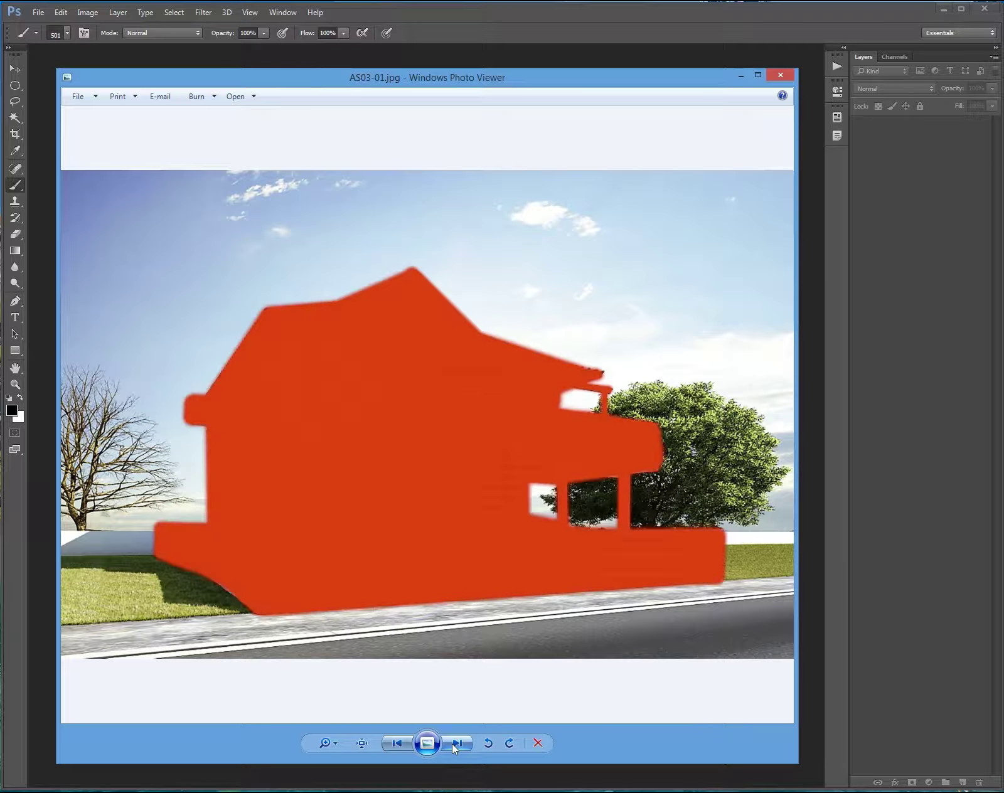
left_click(452, 743)
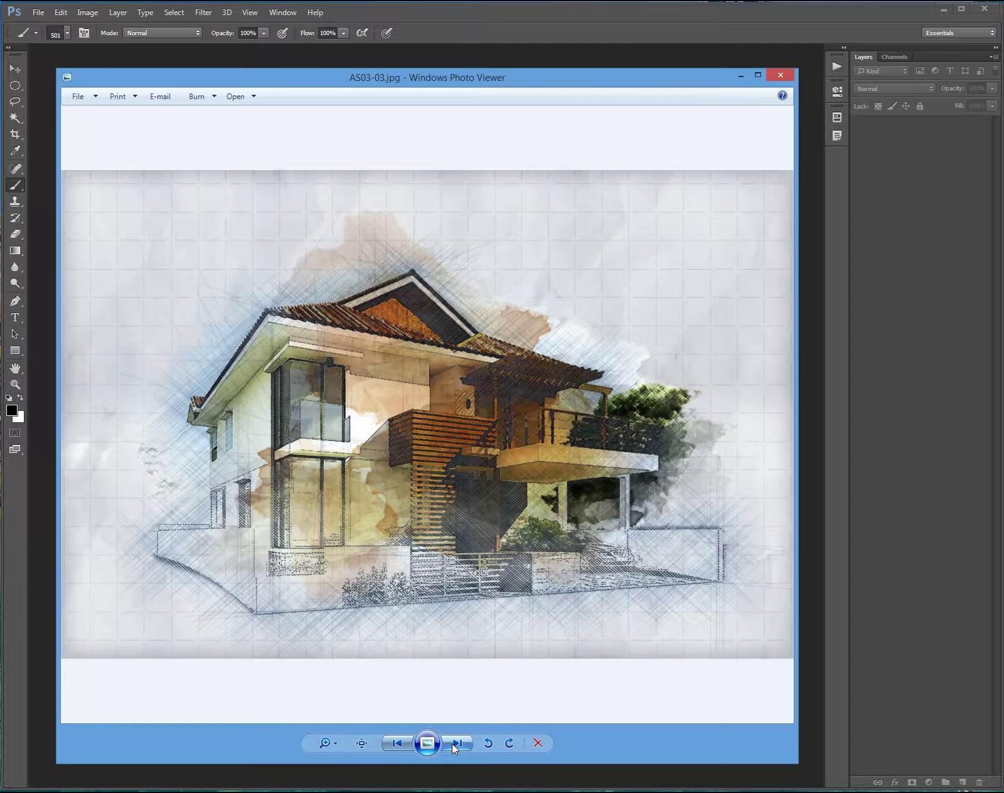
left_click(451, 743)
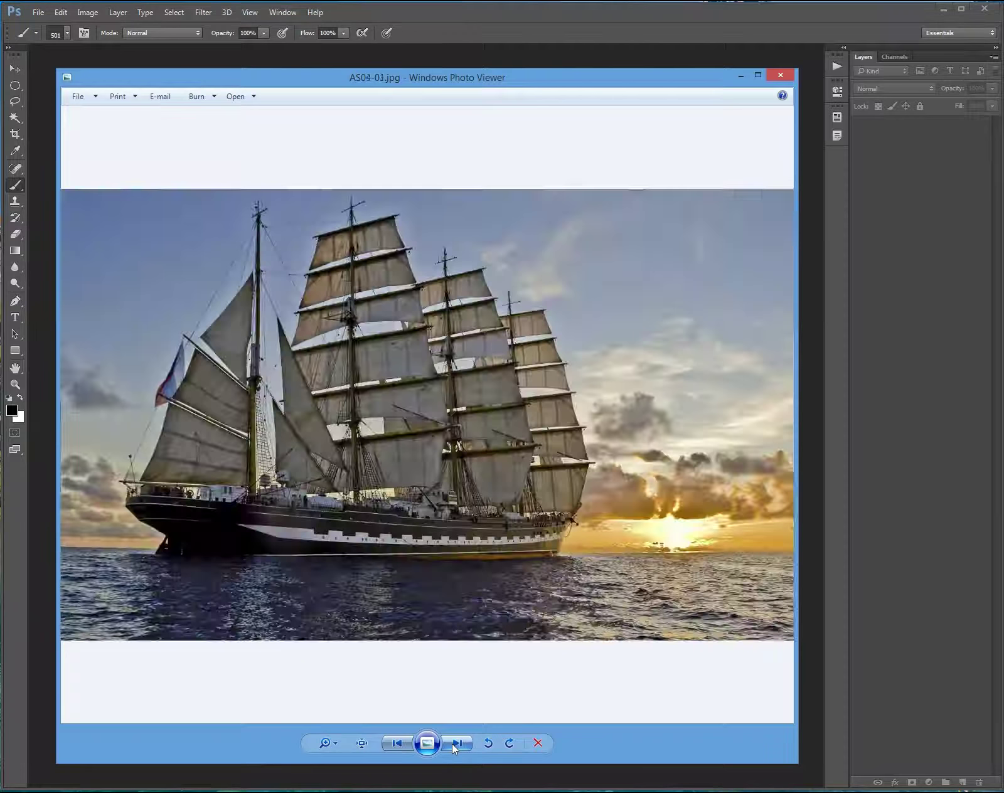
left_click(451, 743)
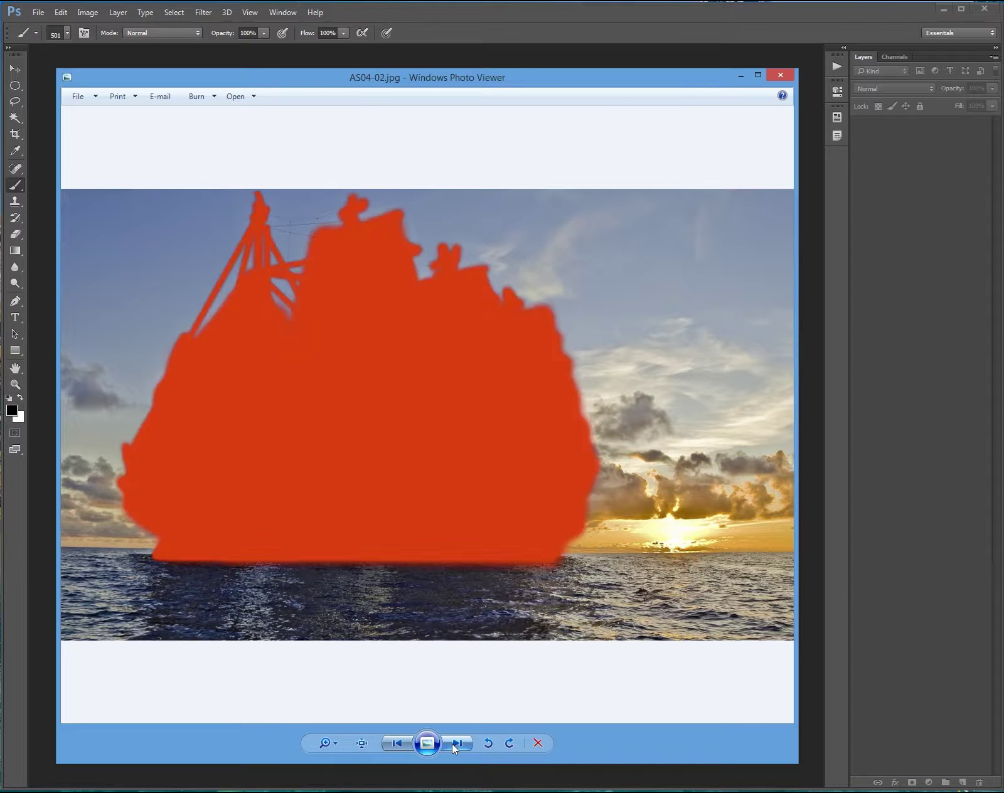
left_click(451, 743)
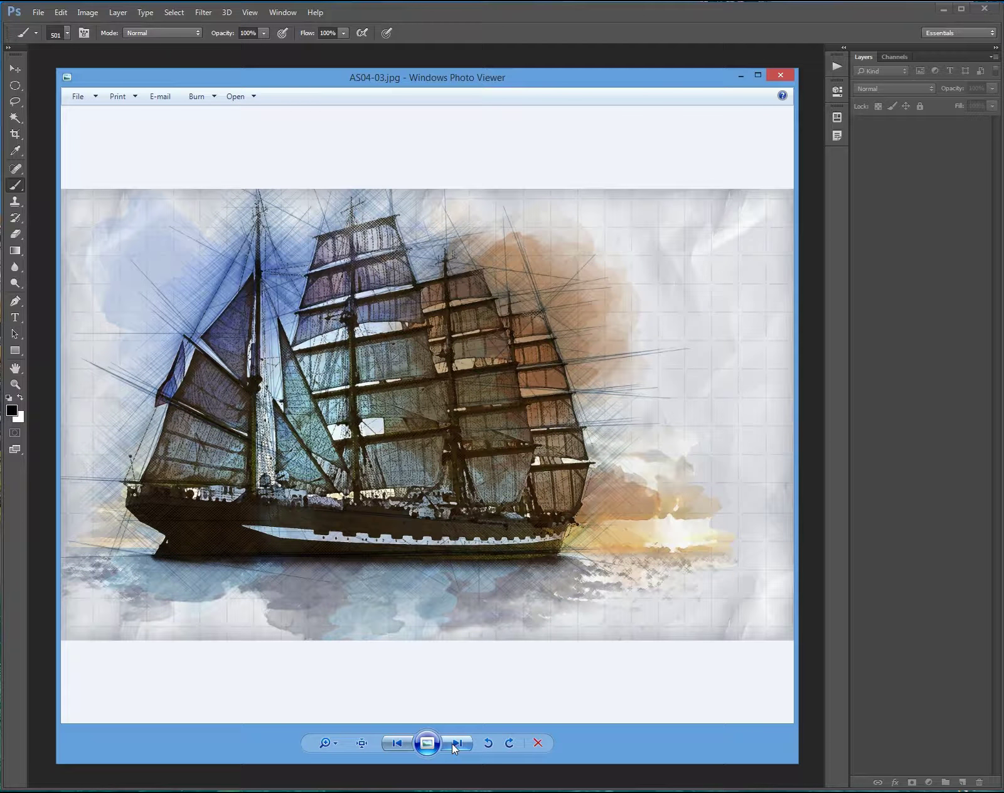
- View the living room and house exterior examples: photo, red mask, then sketch
left_click(452, 743)
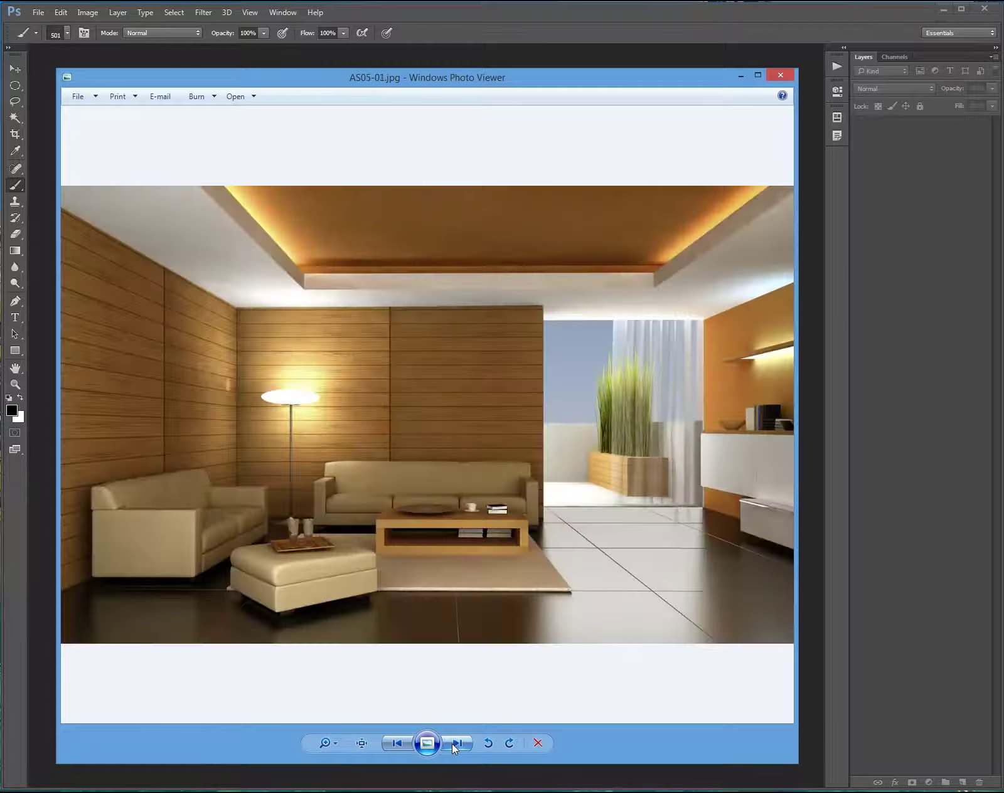
left_click(452, 743)
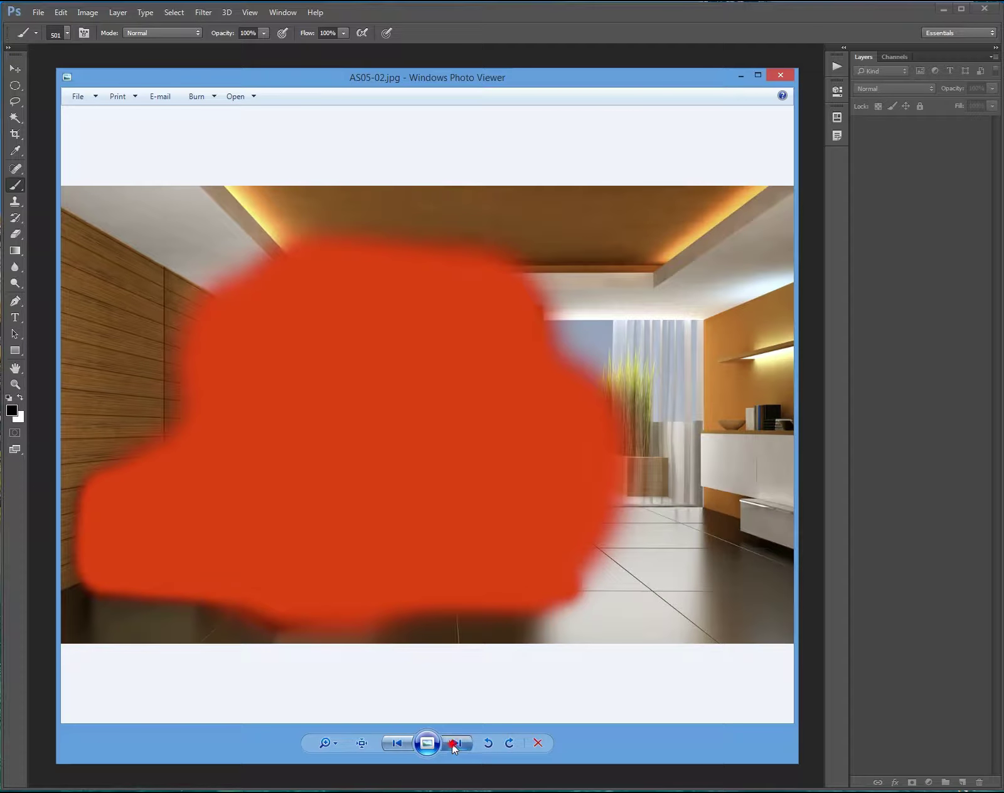
left_click(457, 743)
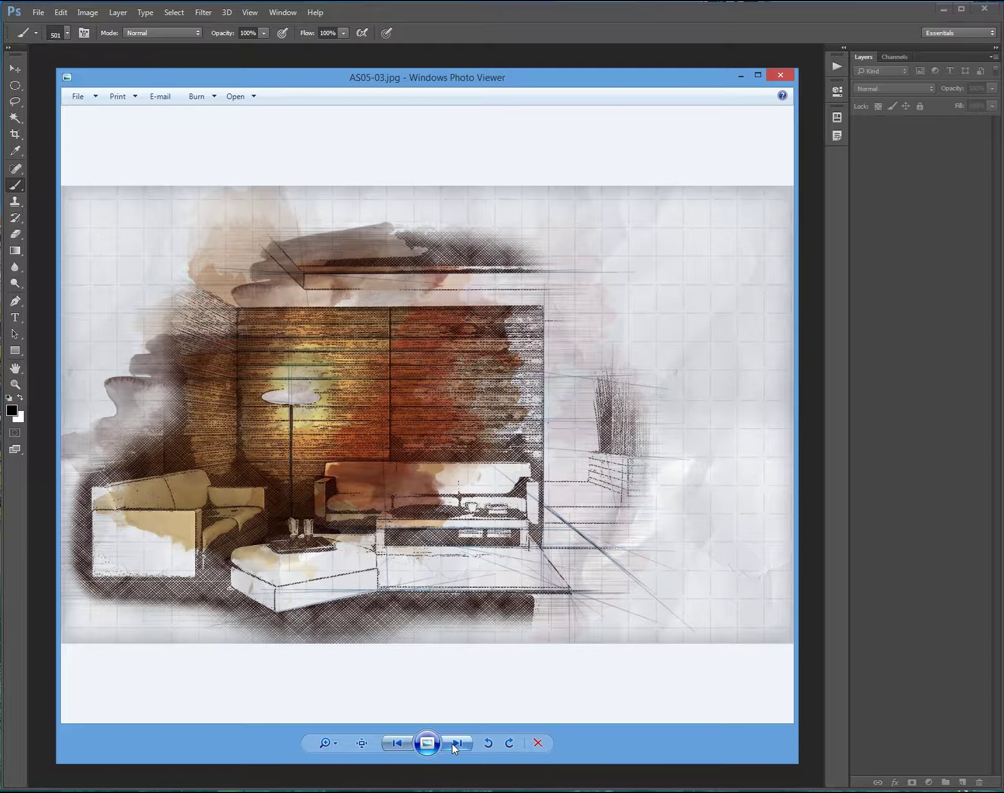
left_click(455, 743)
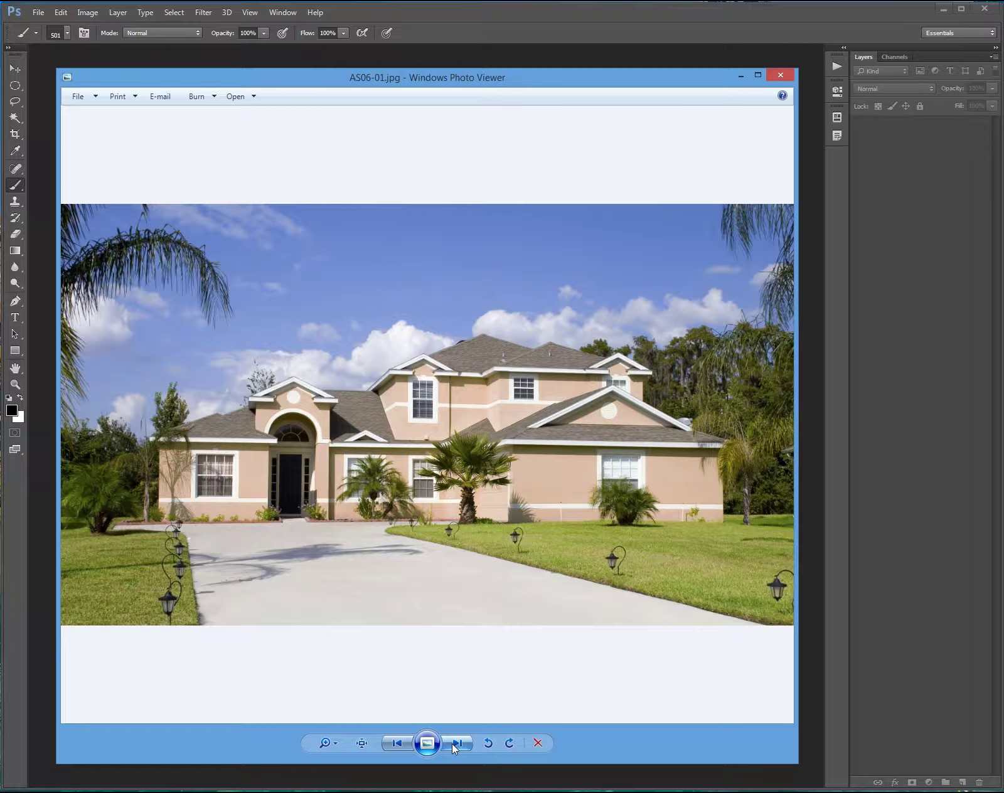
left_click(453, 744)
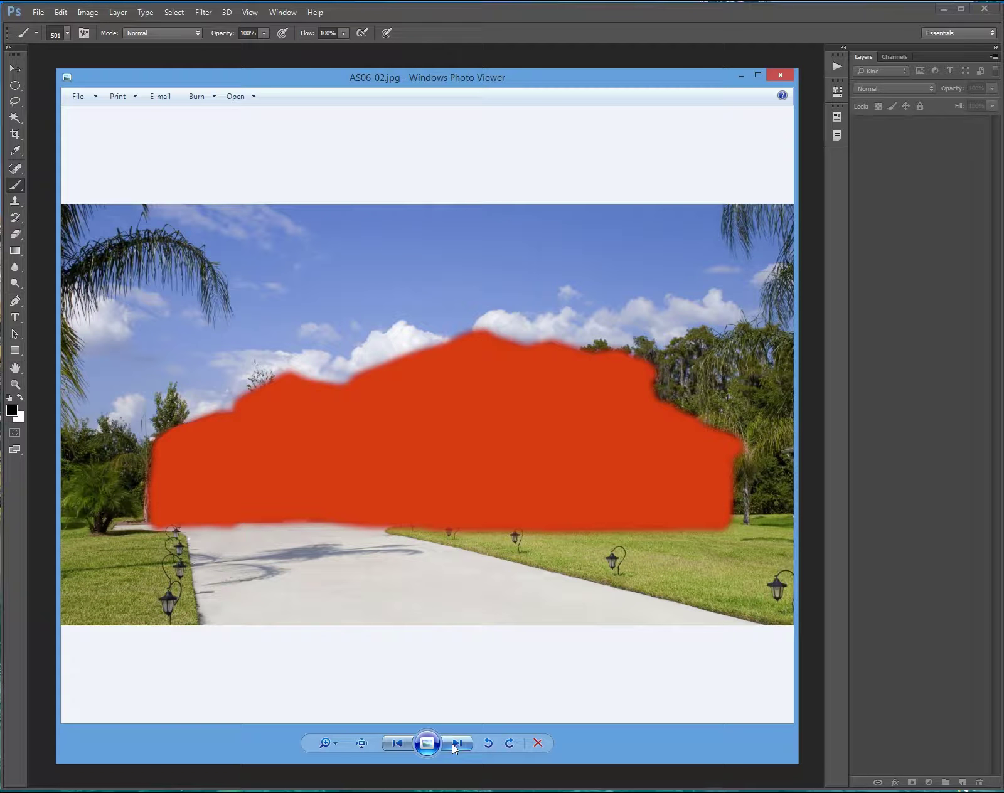
left_click(452, 743)
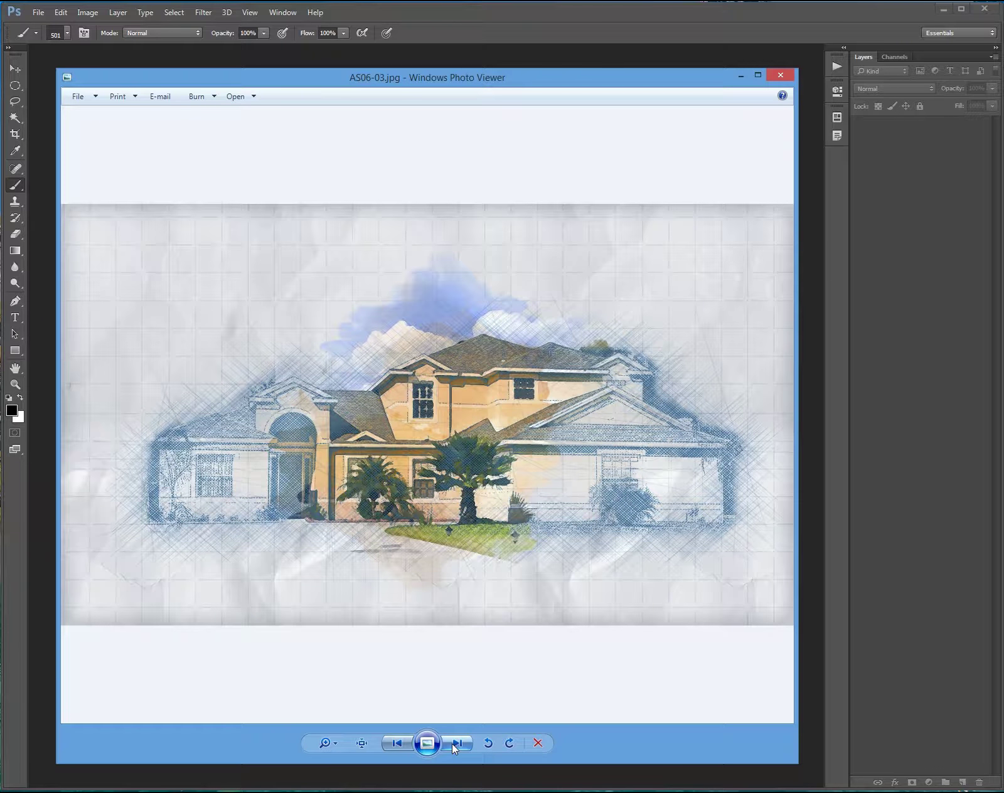
- View the bathroom and tank examples, wrap back to the street photo, and close the viewer
left_click(451, 743)
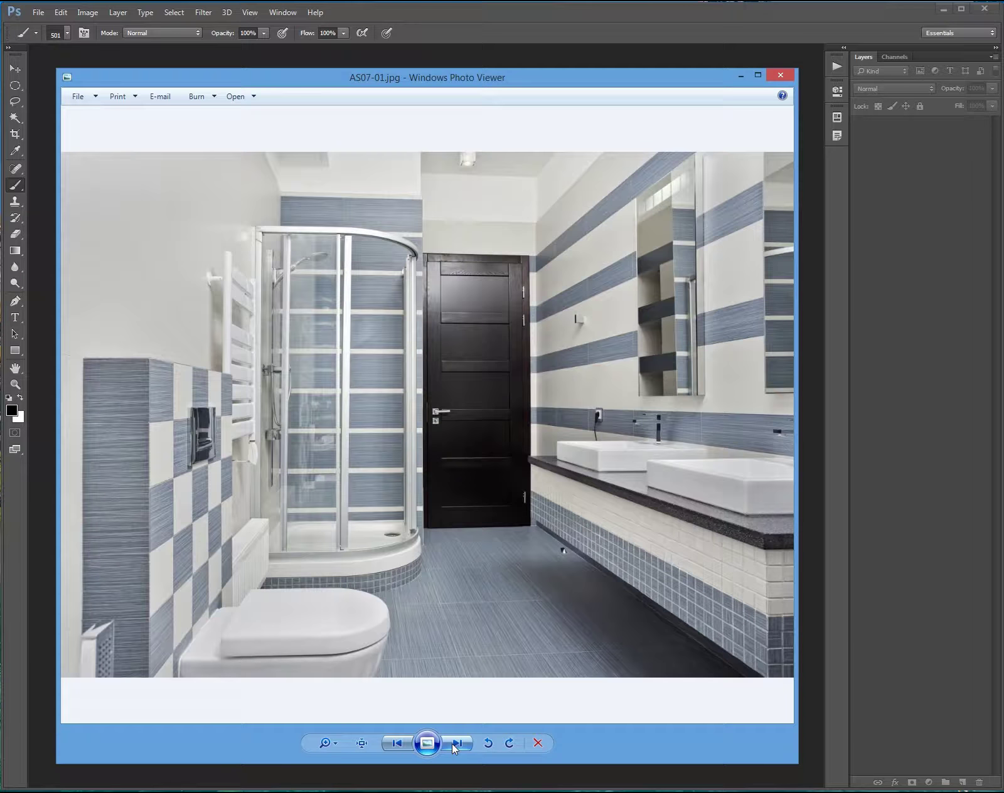
left_click(452, 743)
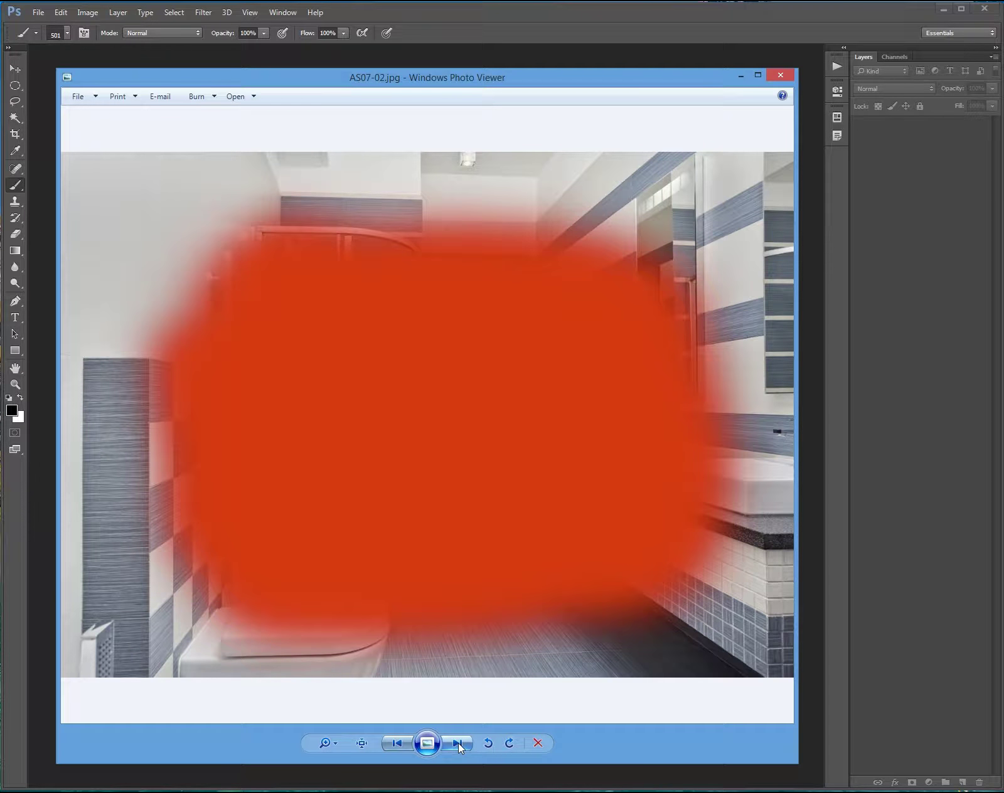
left_click(458, 741)
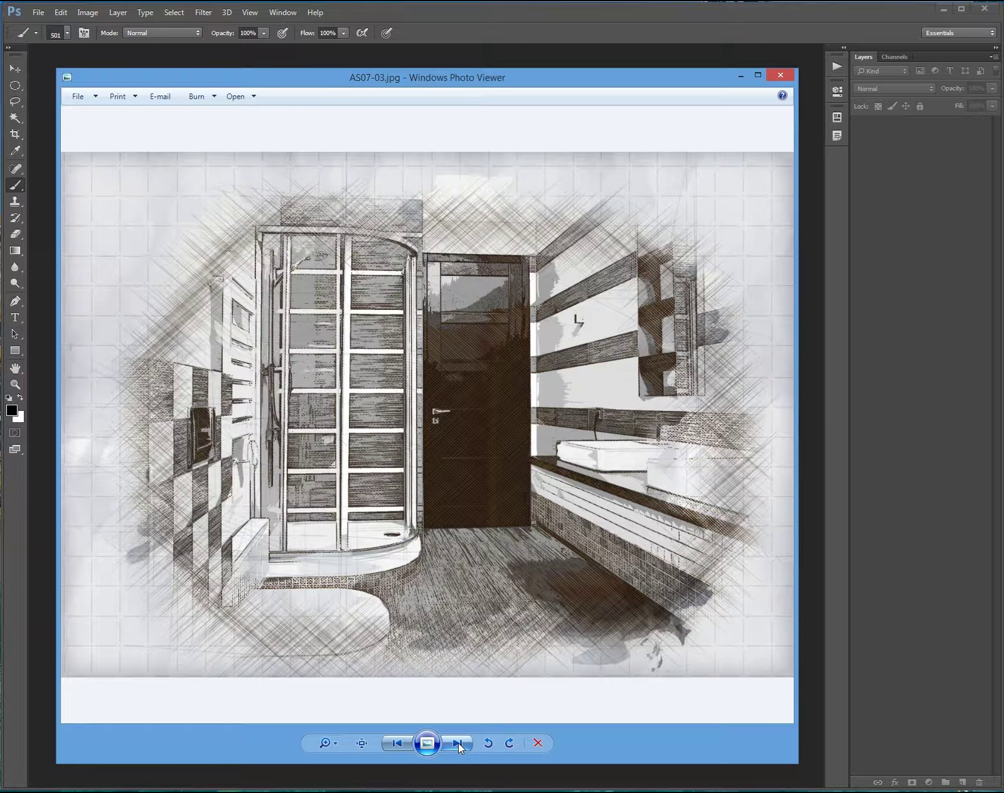
left_click(458, 742)
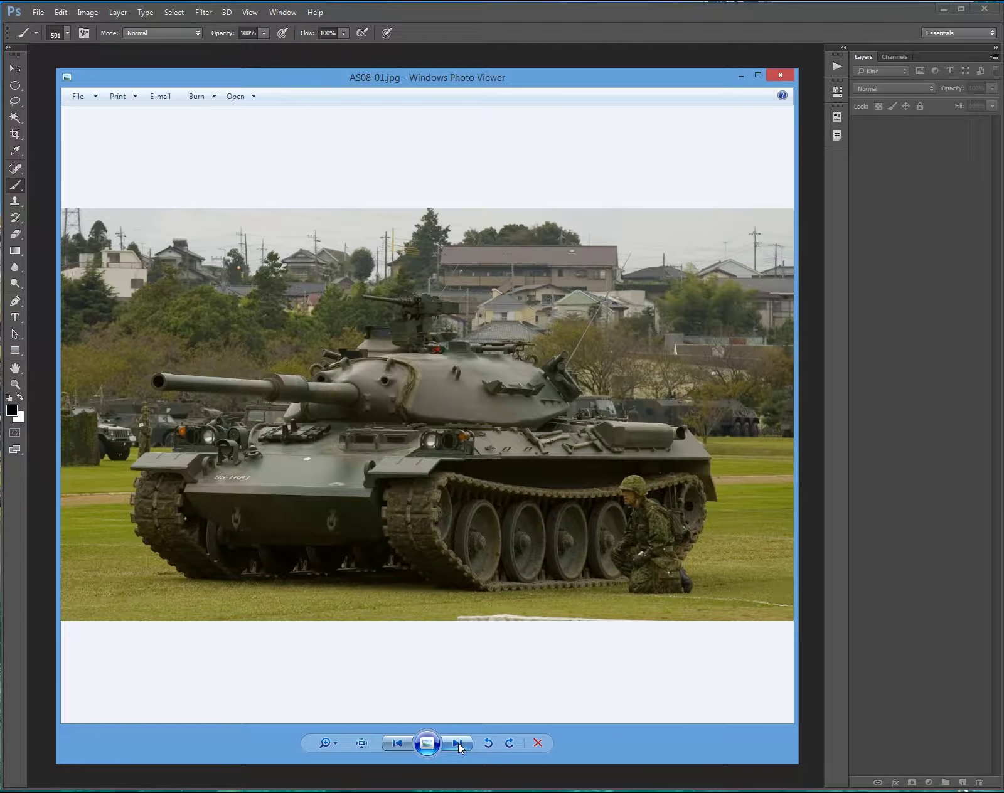
left_click(458, 741)
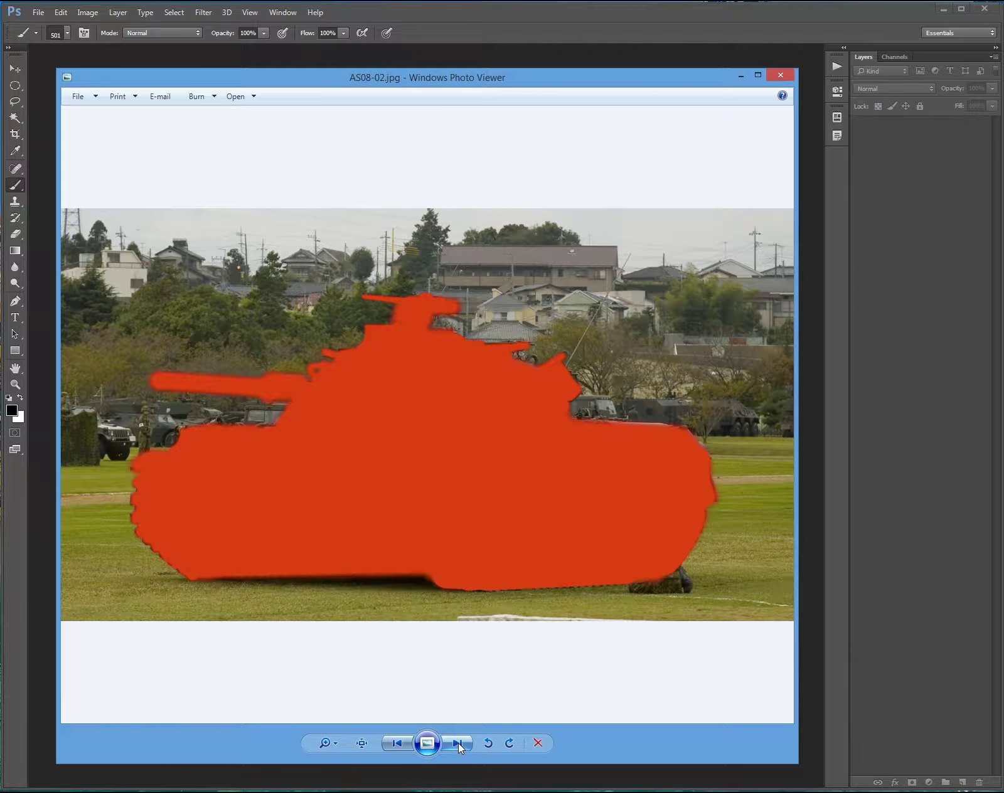
left_click(458, 741)
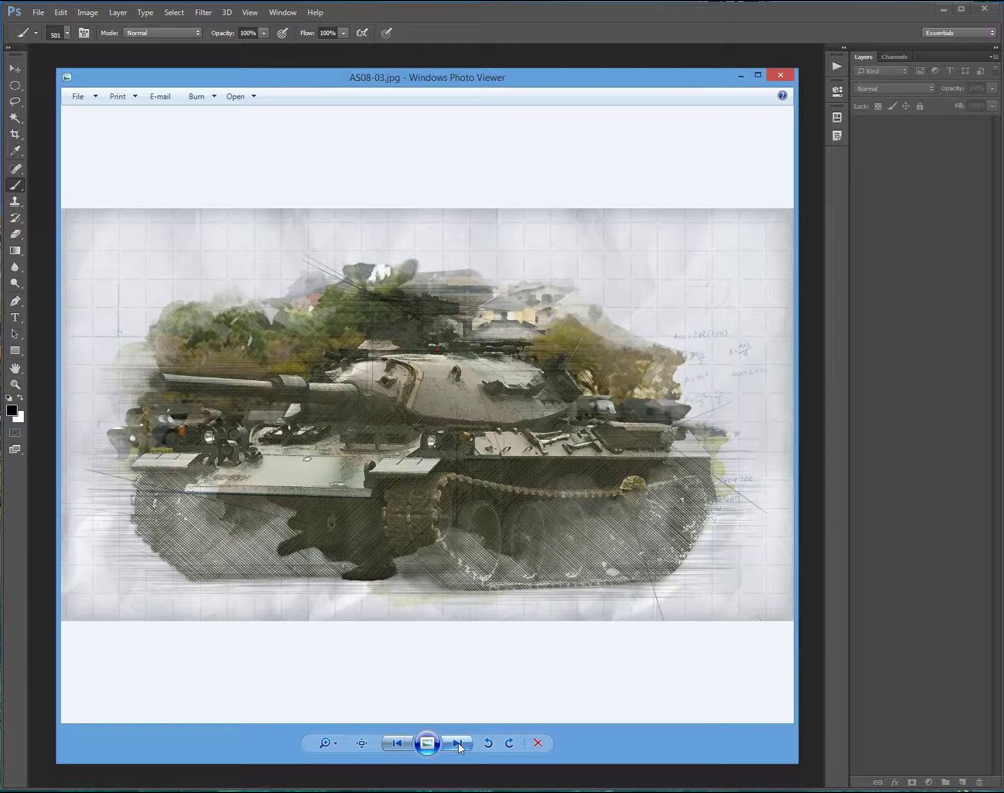
left_click(458, 742)
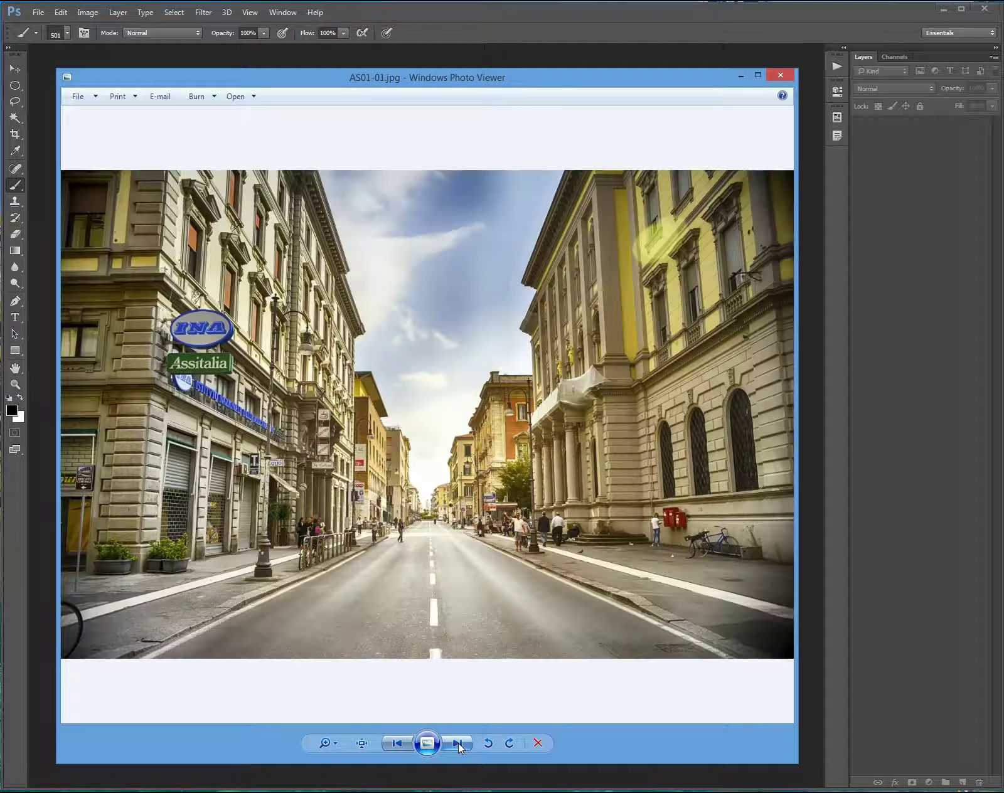
left_click(788, 78)
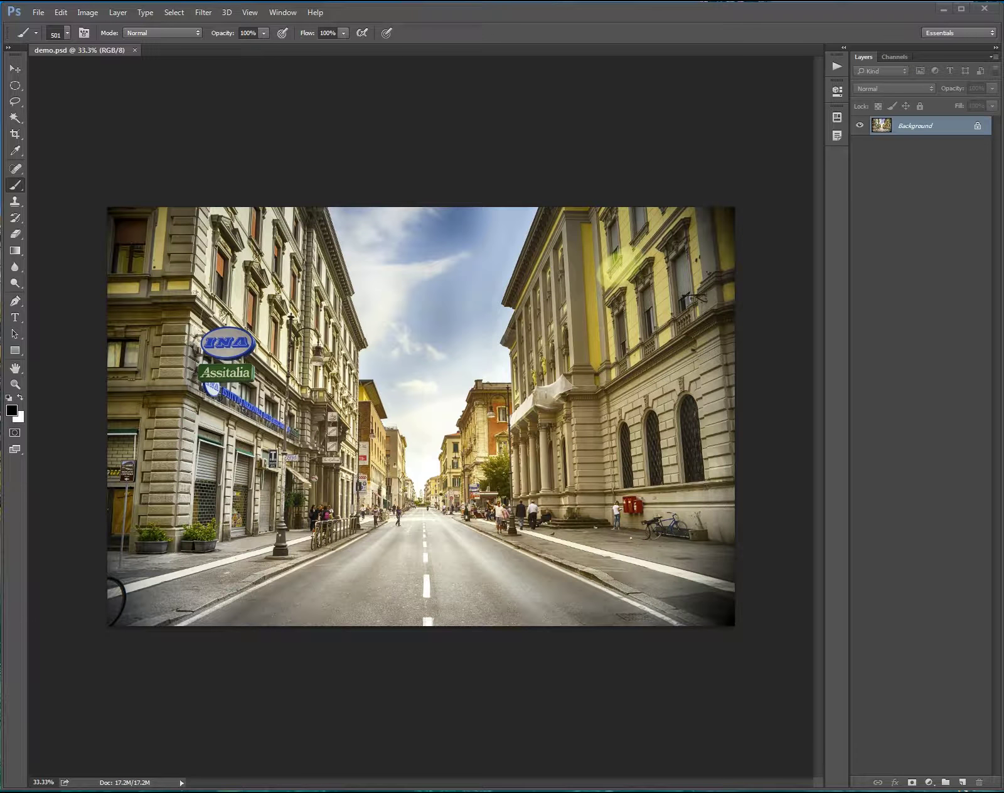
- Review the Layers panel thumbnail options, cancel without changes, and bring up the Image menu
left_click(994, 57)
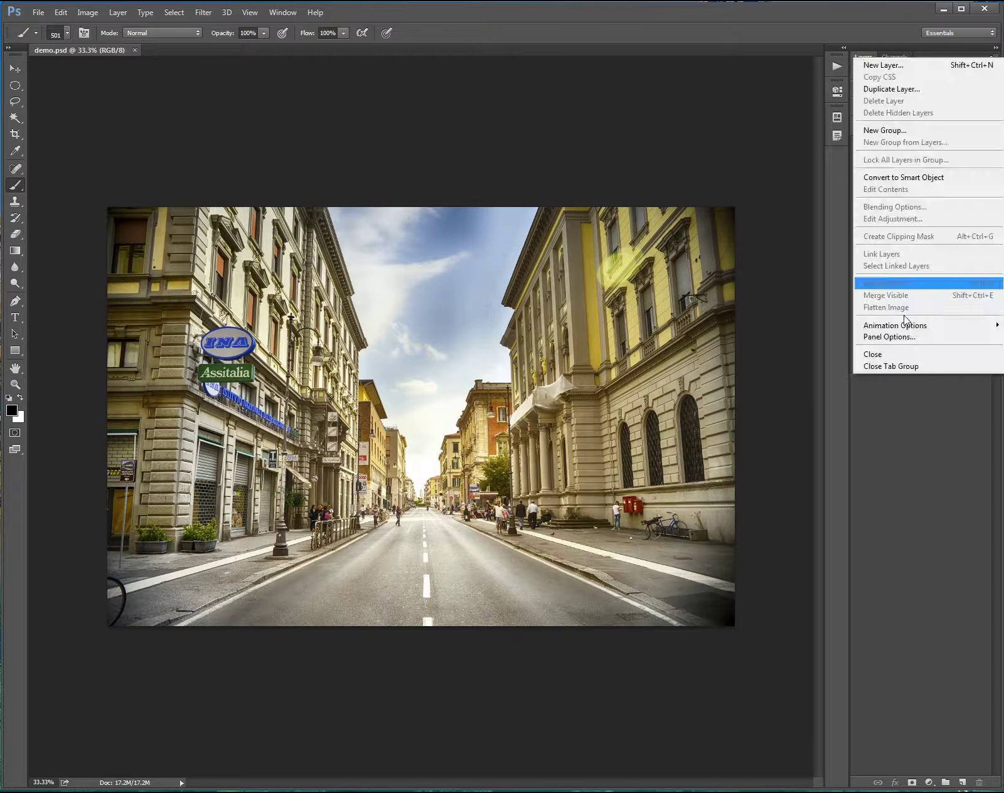
left_click(908, 338)
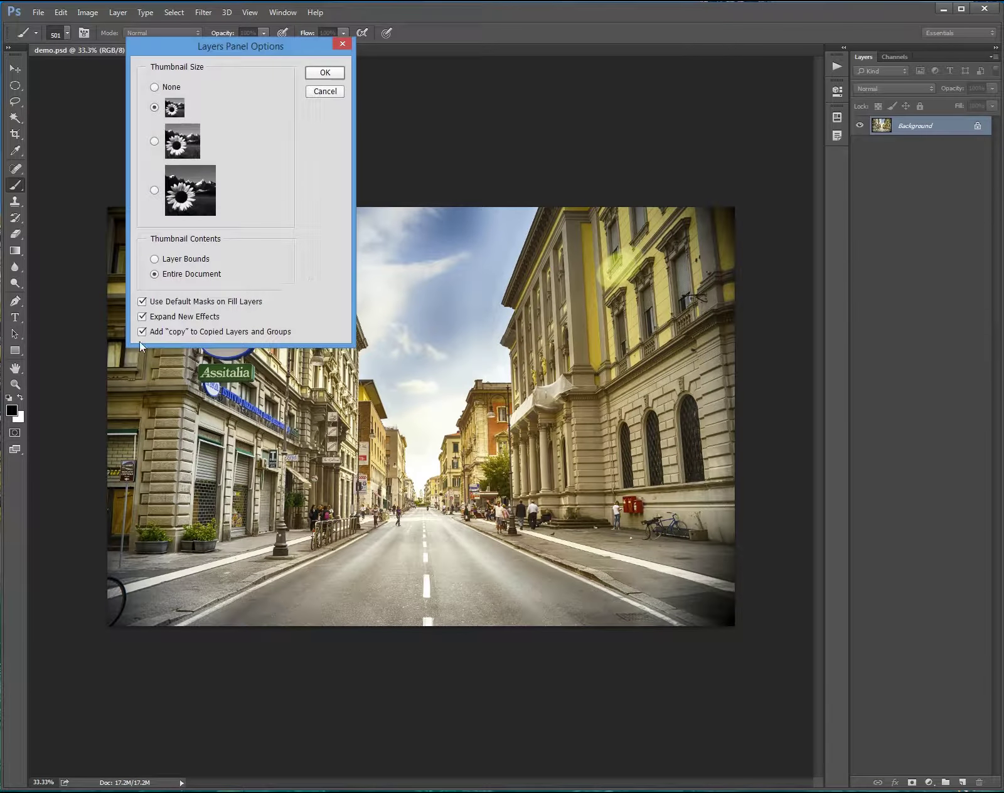
left_click(325, 92)
left_click(87, 13)
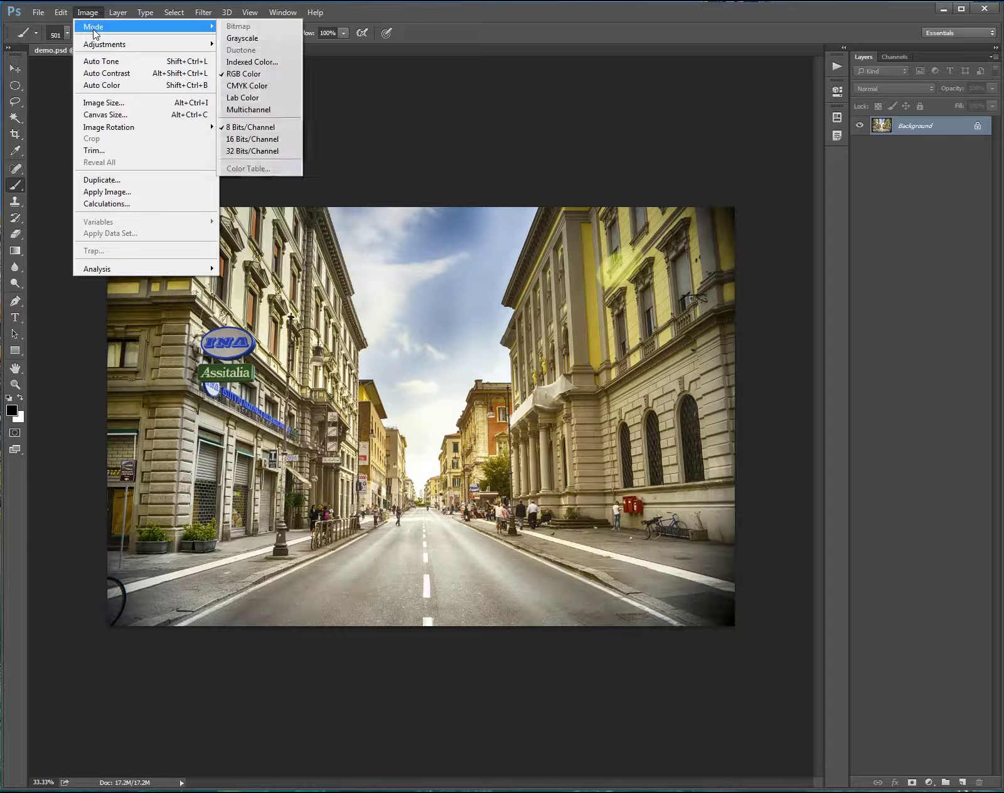
mouse_move(145, 26)
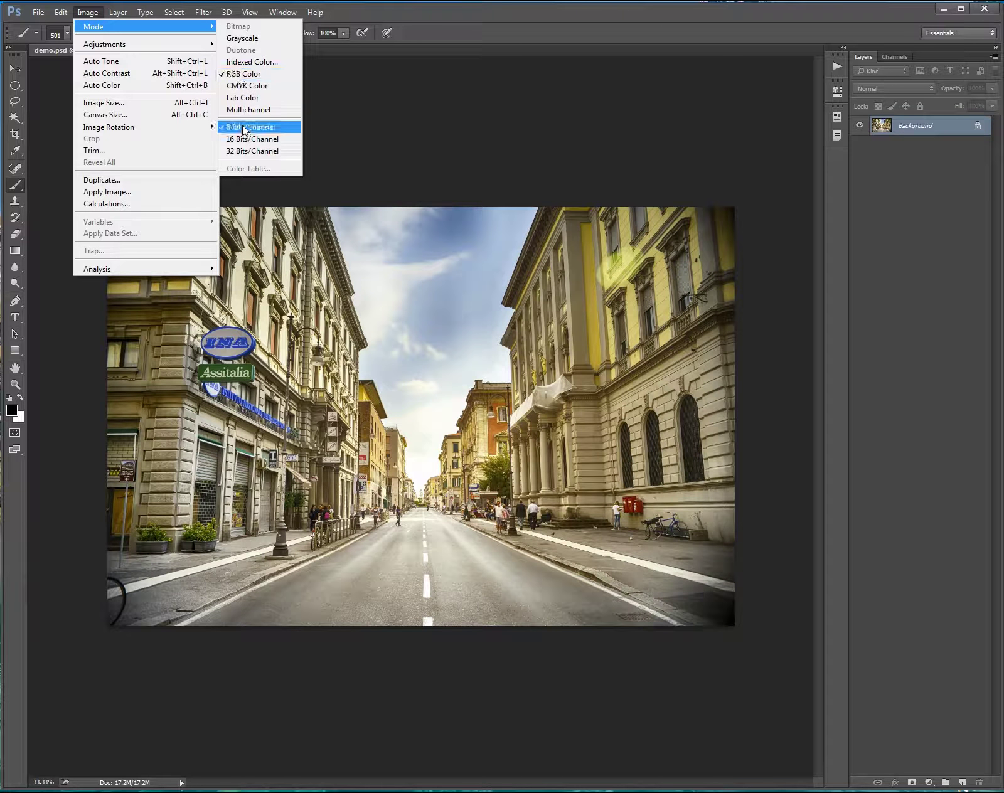
- Check the image size is 3000 × 2002 px at 300 ppi, then close the dialog
left_click(98, 104)
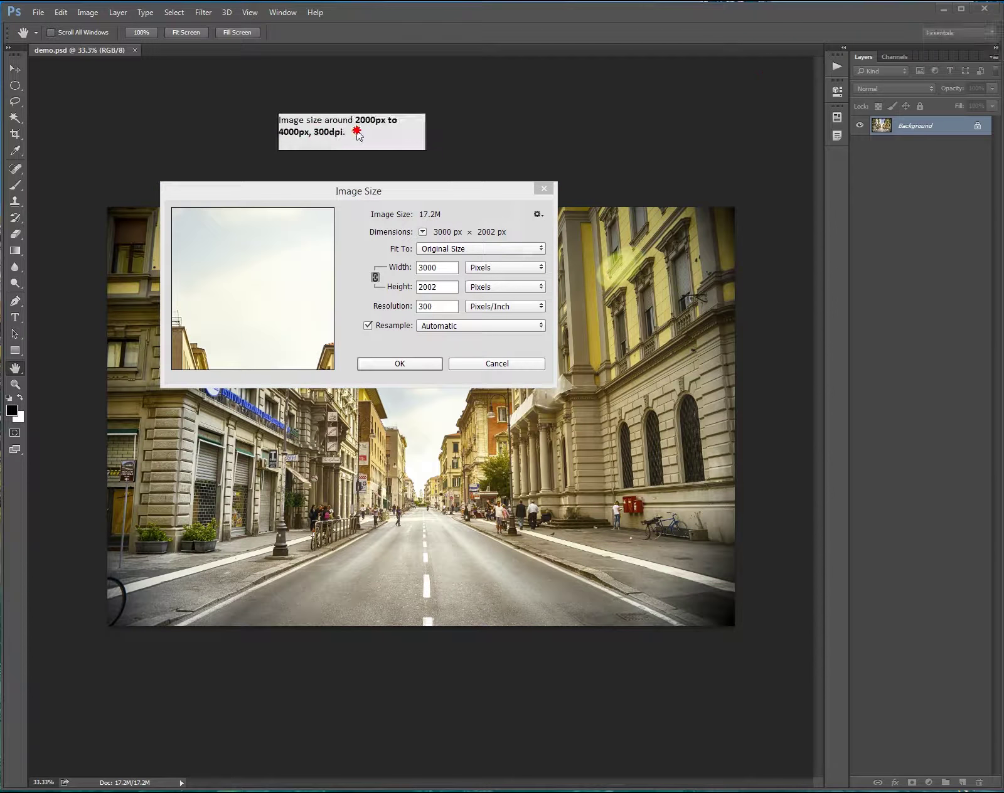
left_click_drag(767, 78, 387, 139)
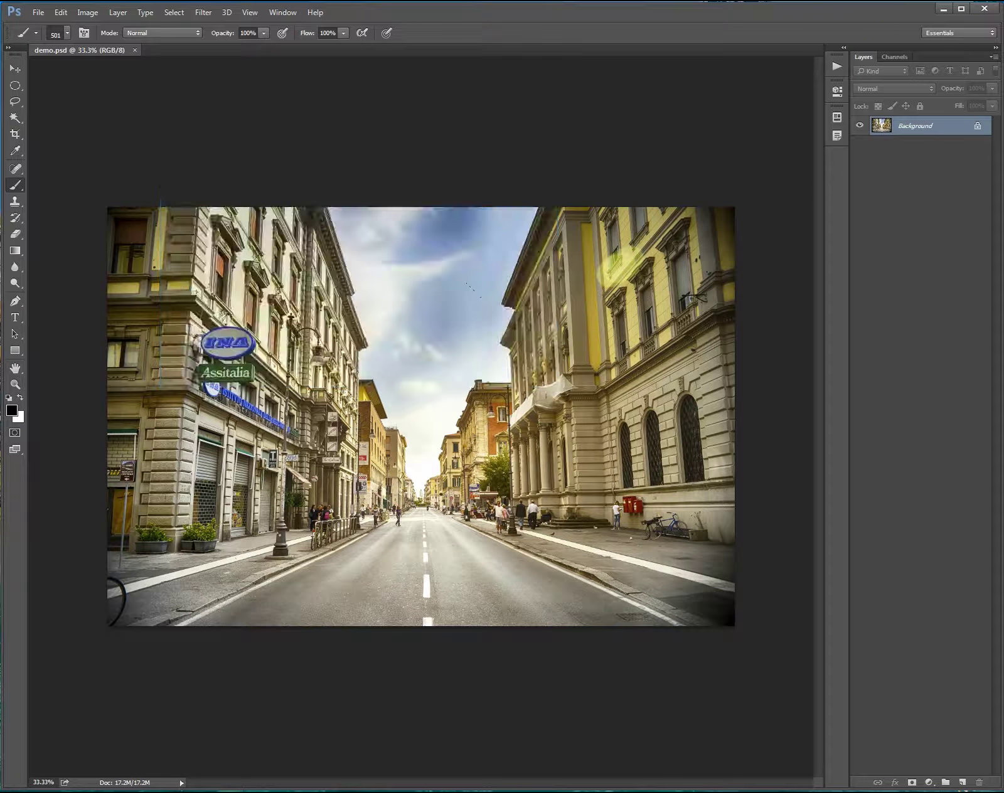
left_click(58, 14)
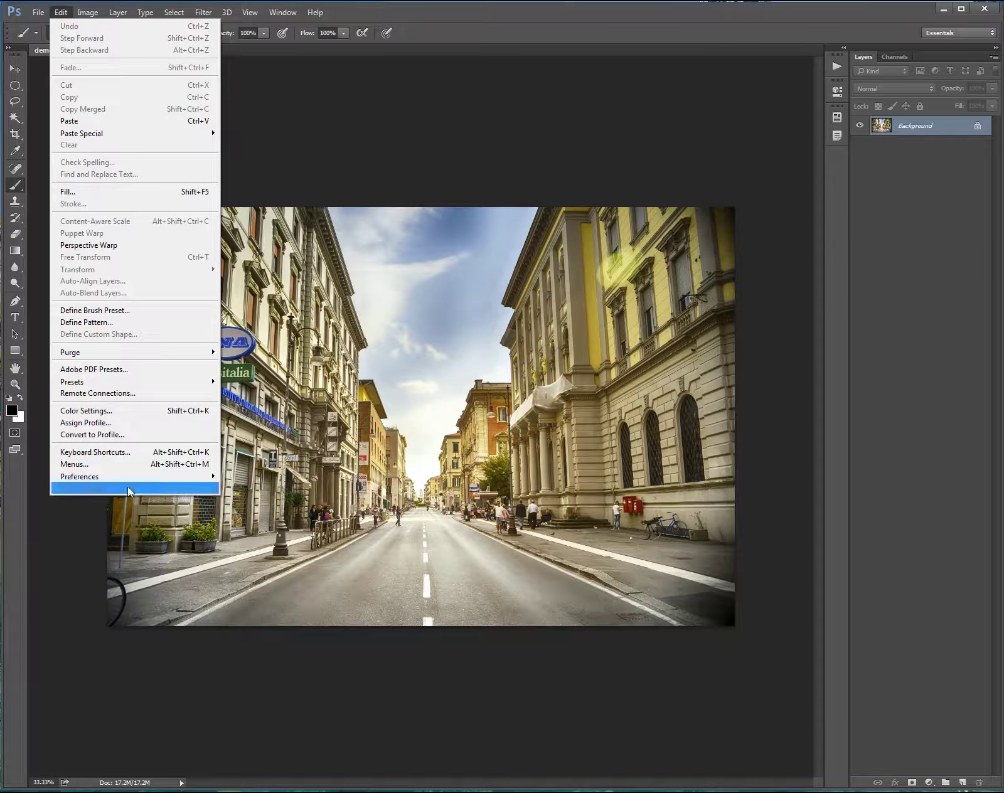
mouse_move(79, 476)
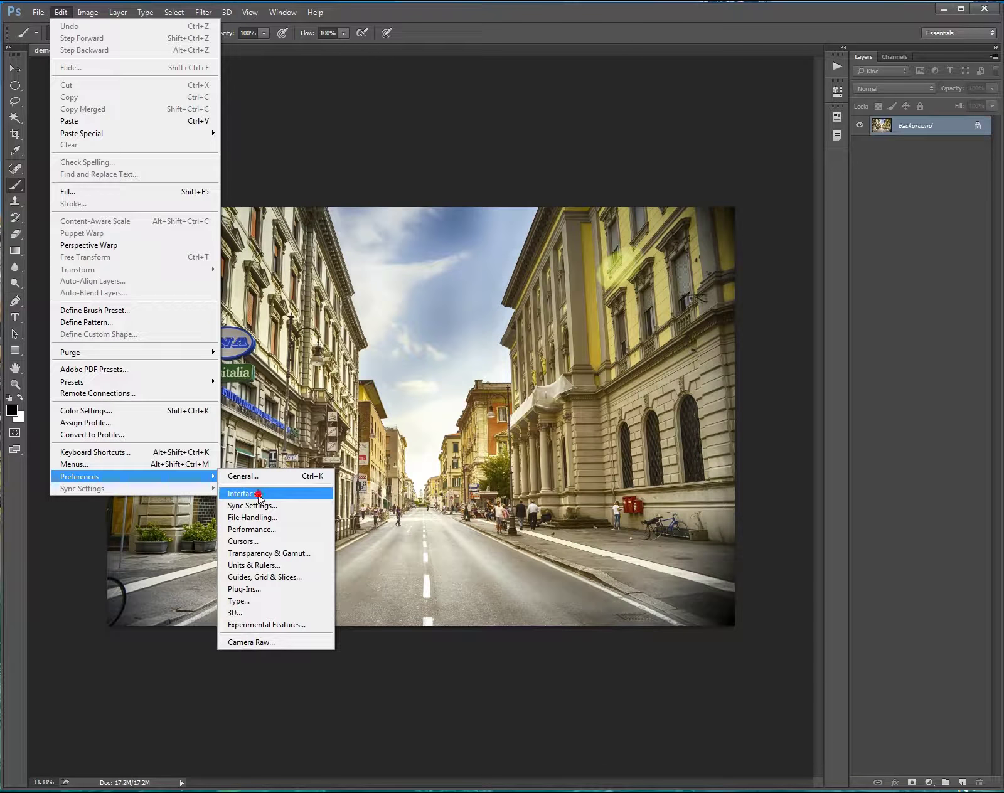
left_click(258, 496)
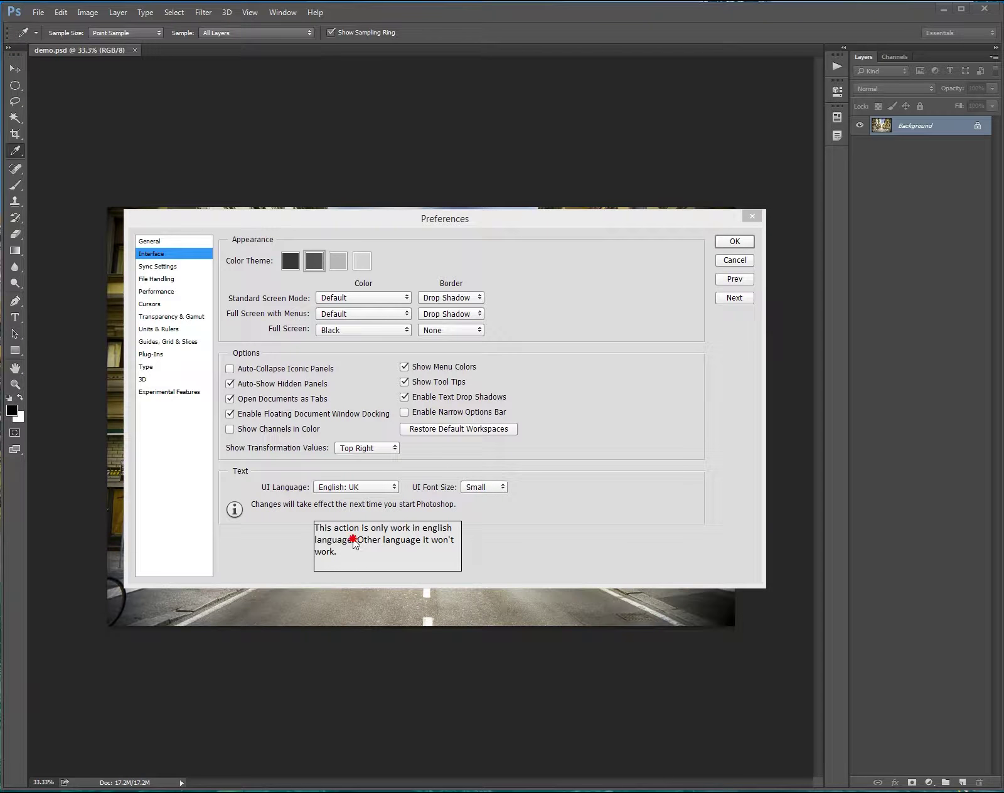
left_click(745, 265)
left_click(735, 259)
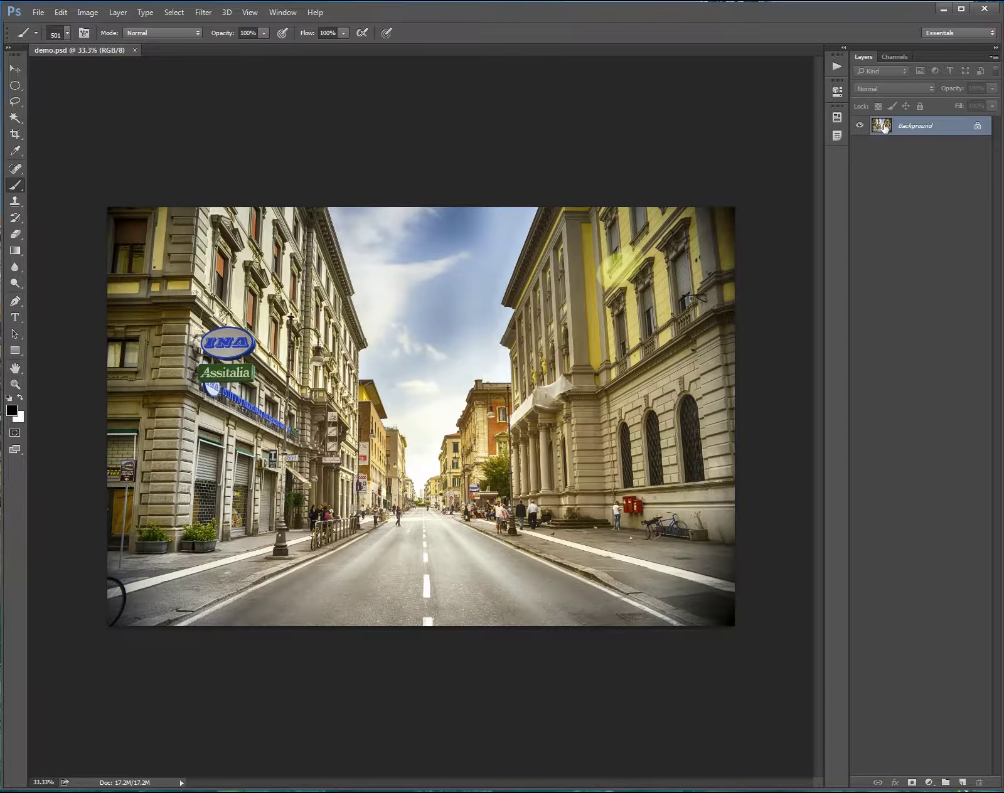
- Convert the Background to Layer 0, then turn it back into a locked Background layer
double_click(909, 126)
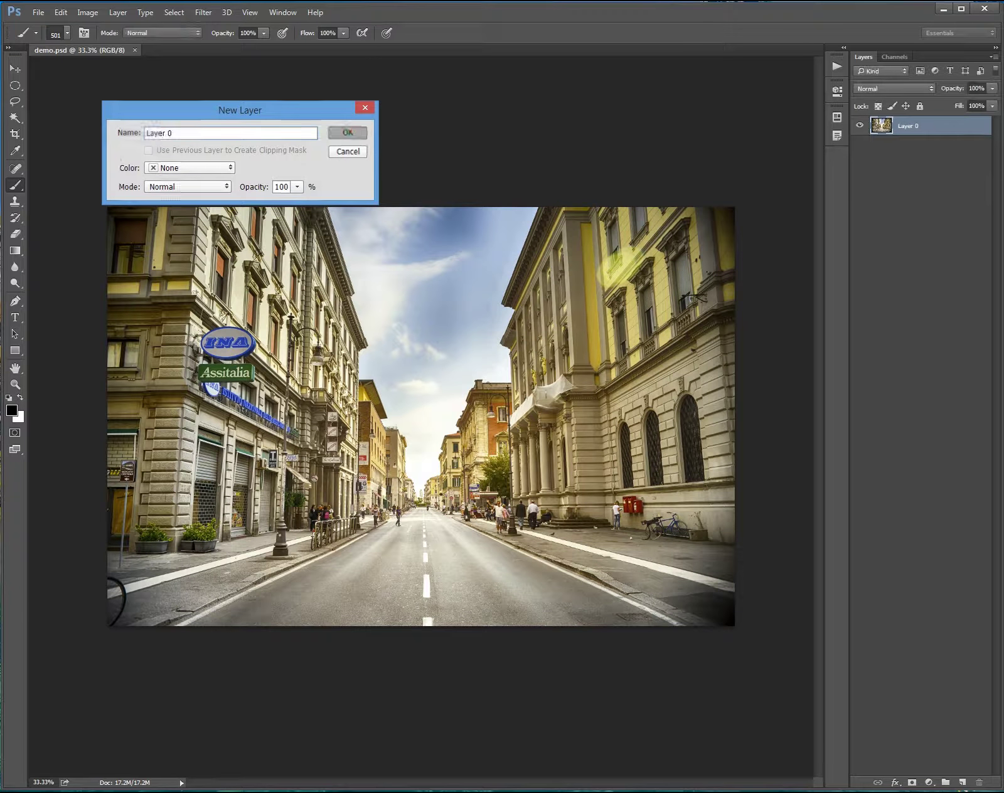
key("Return")
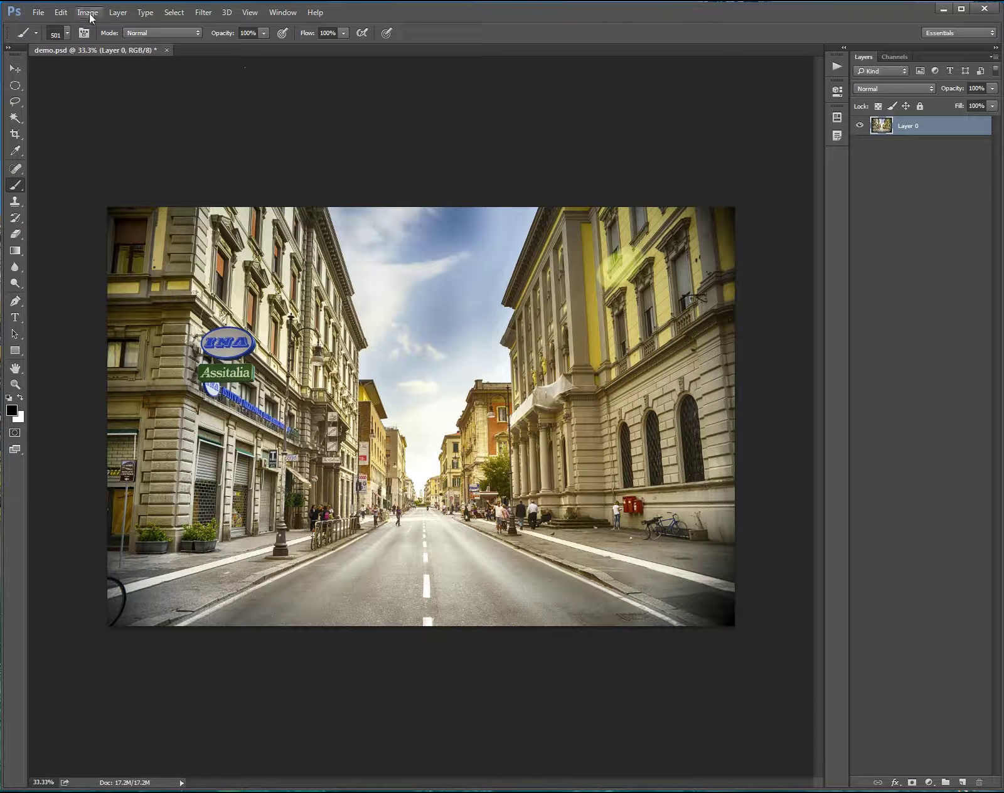
left_click(91, 18)
mouse_move(122, 26)
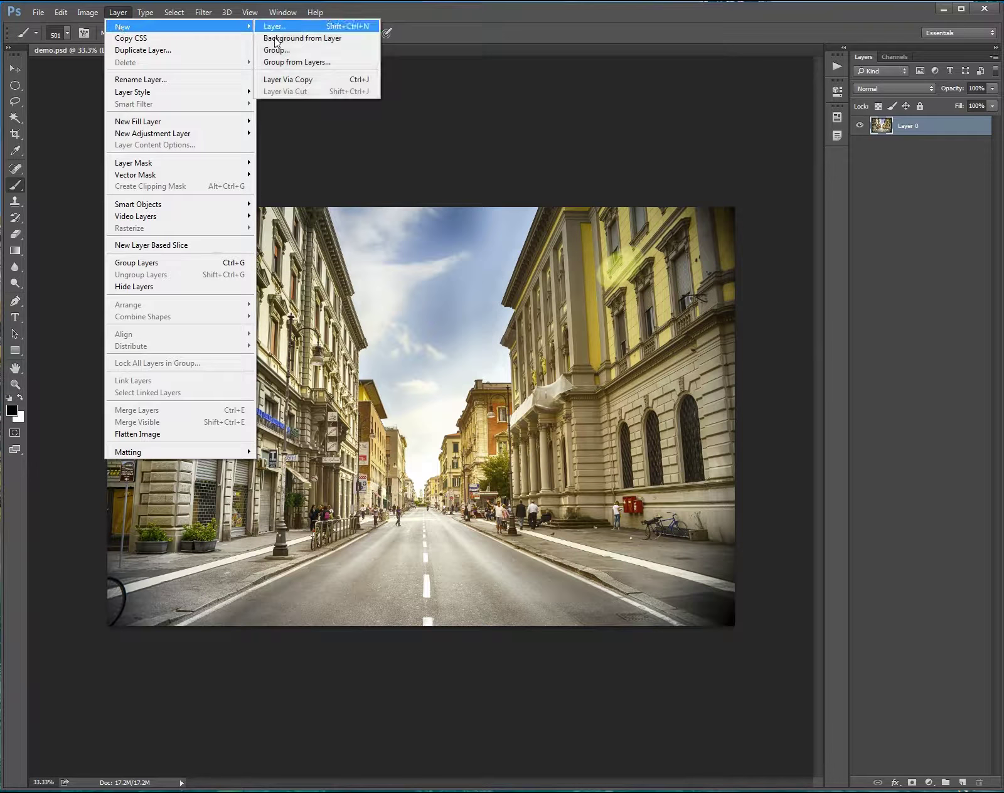
left_click(276, 39)
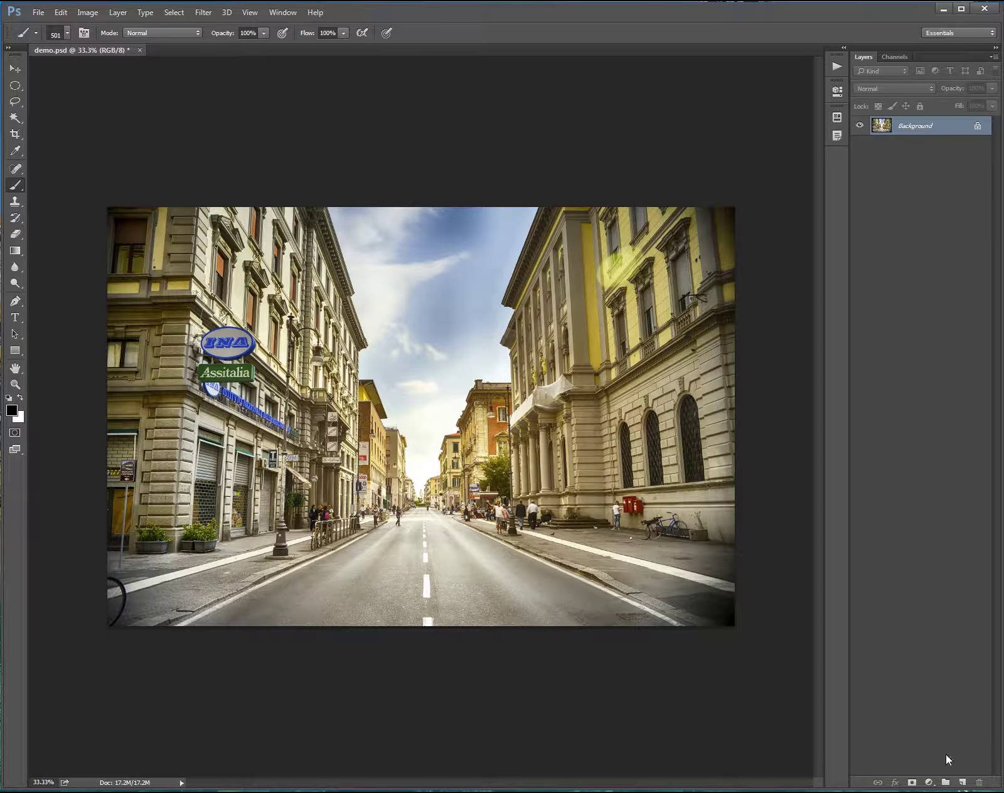
- Add a new empty layer above the Background and name it 'paint'
left_click(962, 782)
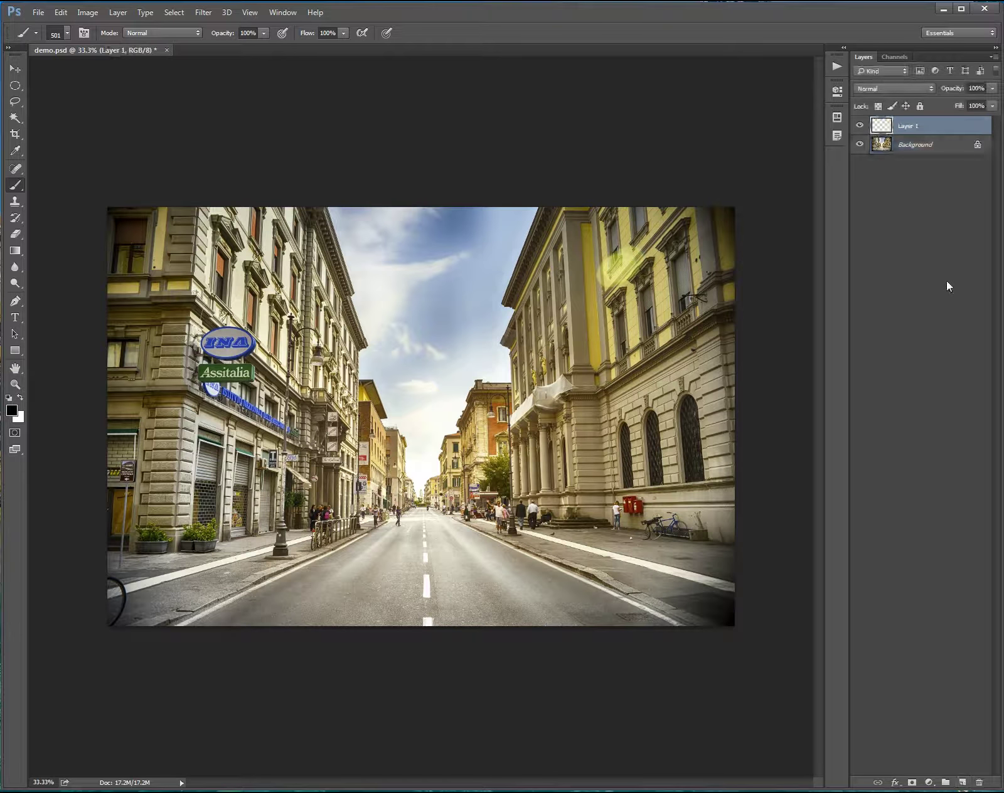
double_click(908, 127)
type("paint")
key("Return")
key("Return")
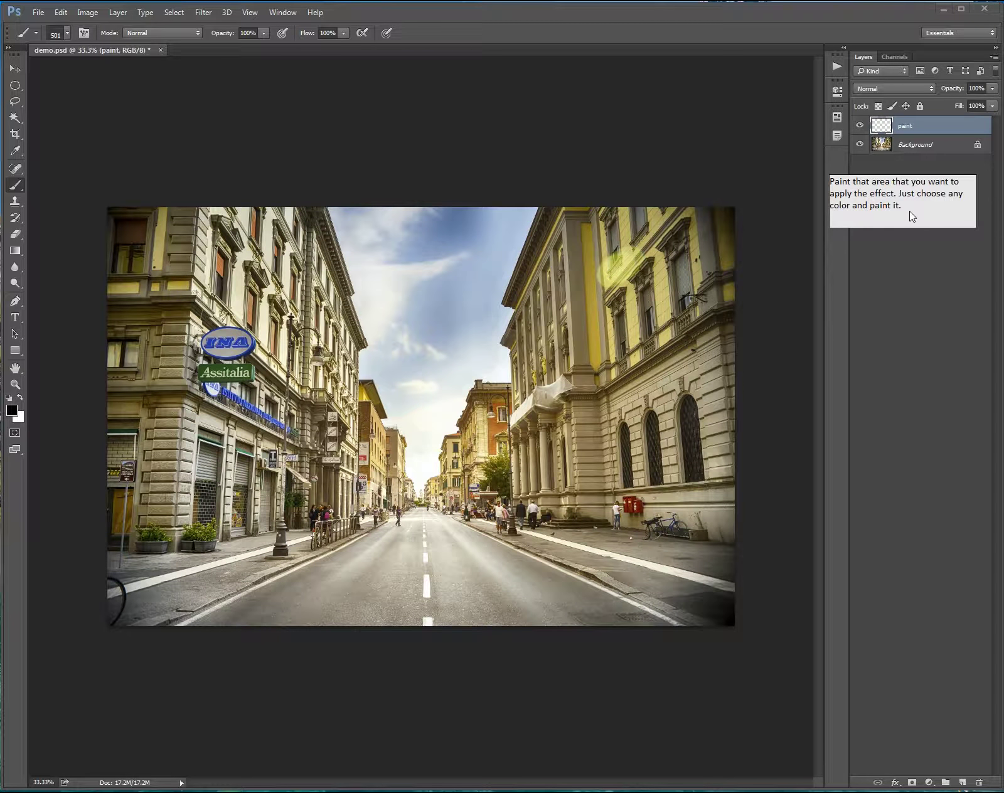
- Set the foreground painting colour to bright red
left_click(14, 413)
left_click(748, 377)
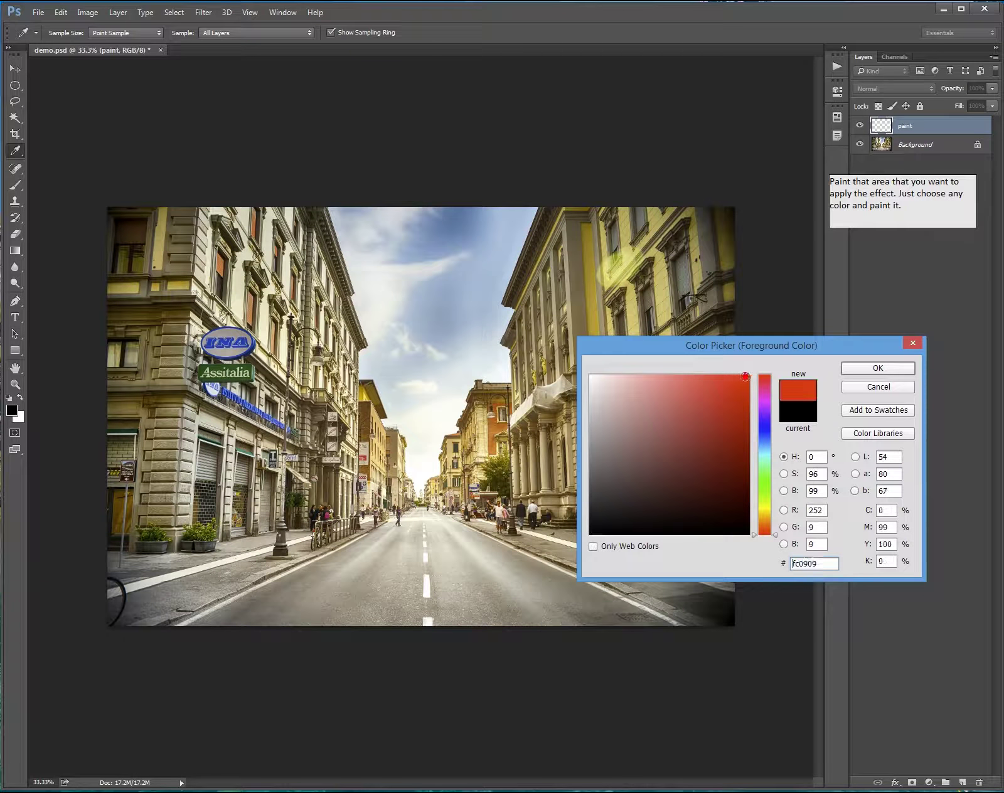
left_click(897, 369)
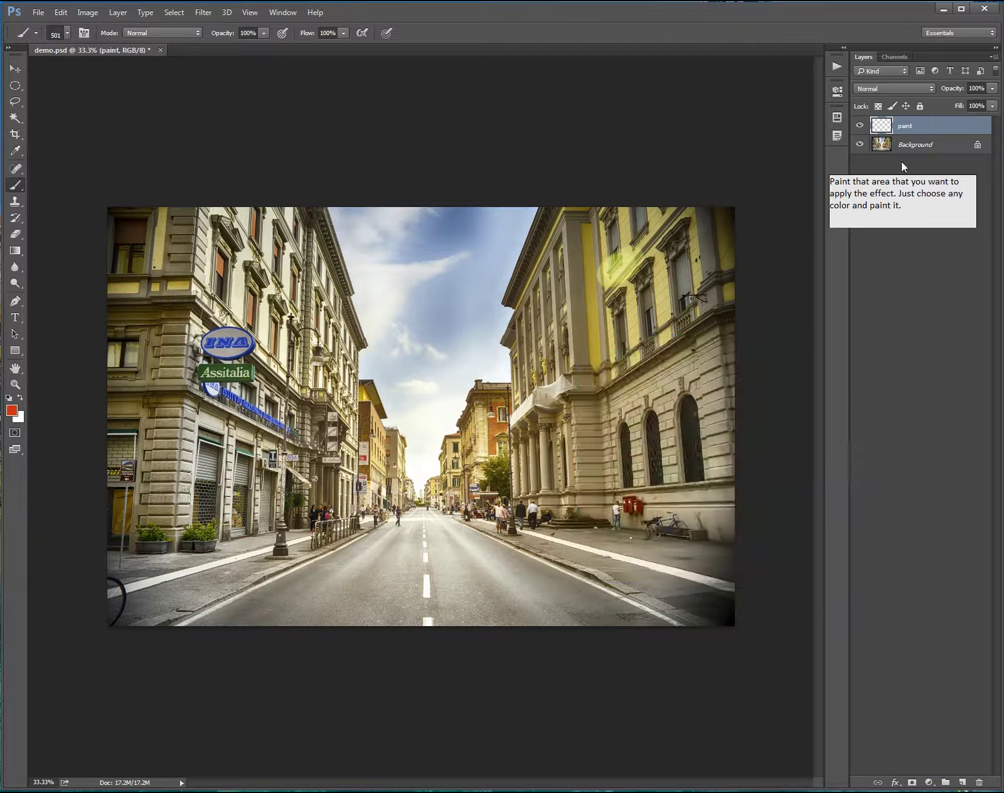
- Load the Basic Brushes set and choose its 300 px brush preset
right_click(506, 284)
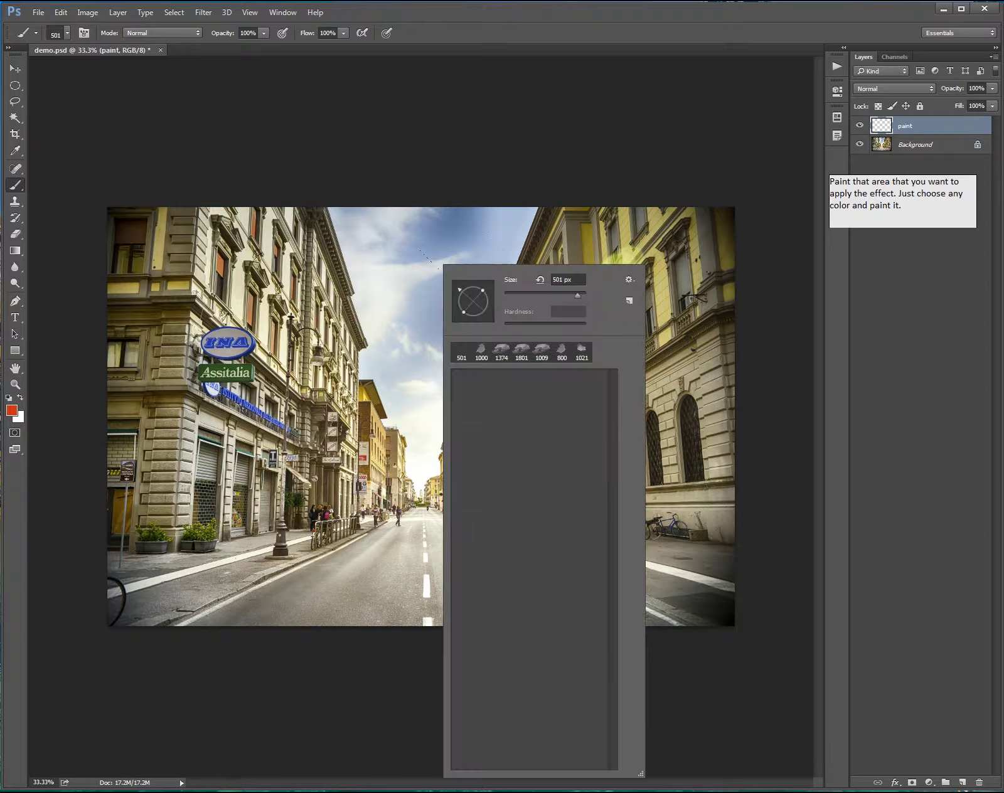
left_click(629, 279)
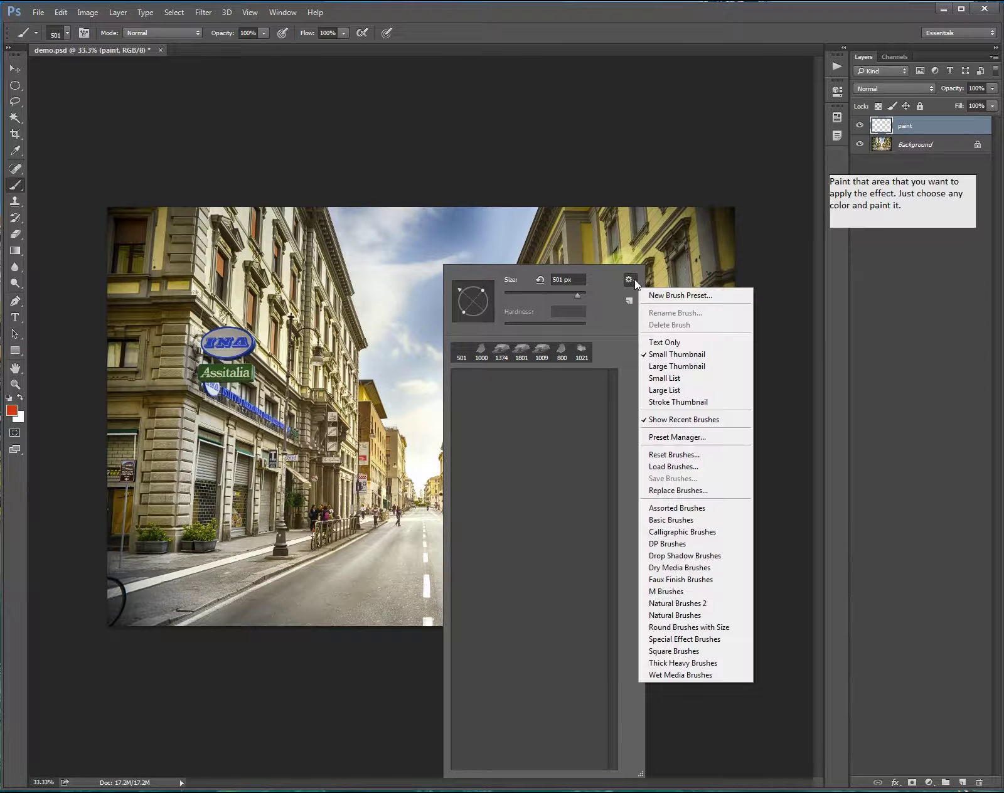
left_click(675, 520)
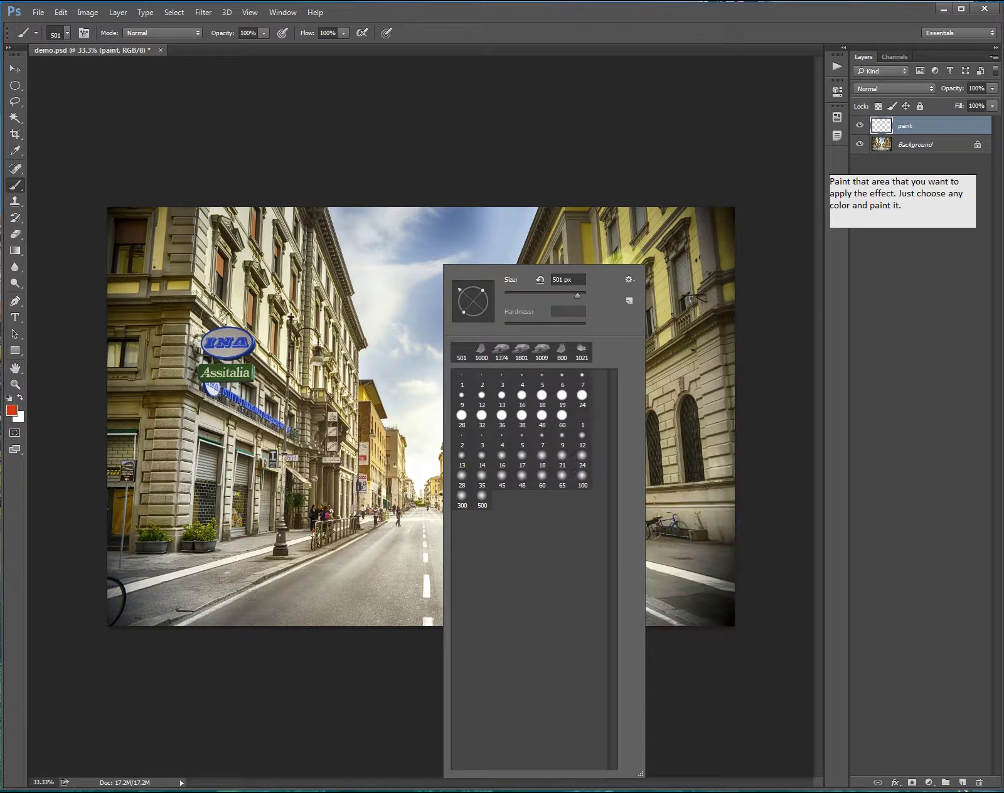
left_click(462, 495)
- Paint red over both building facades, signs and road centre, resizing the brush with [ and ]
key("Return")
key("bracketleft")
key("bracketleft")
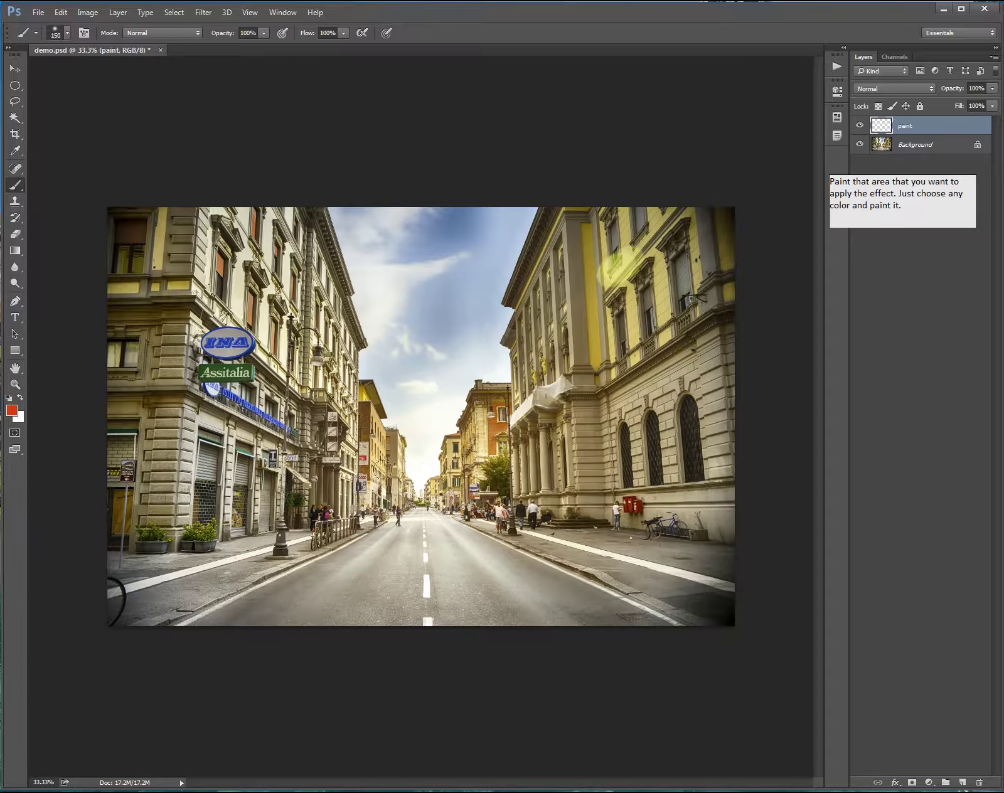
mouse_move(383, 470)
left_mouse_down()
mouse_move(399, 512)
mouse_move(340, 344)
mouse_move(351, 337)
mouse_move(342, 438)
mouse_move(364, 540)
mouse_move(445, 480)
mouse_move(484, 395)
mouse_move(459, 504)
mouse_move(504, 486)
mouse_move(531, 446)
mouse_move(523, 356)
mouse_move(530, 309)
mouse_move(505, 342)
mouse_move(521, 290)
mouse_move(508, 302)
mouse_move(533, 244)
mouse_move(556, 396)
mouse_move(553, 480)
mouse_move(574, 502)
mouse_move(472, 527)
mouse_move(612, 537)
mouse_move(580, 339)
mouse_move(537, 272)
left_mouse_up()
key("bracketright")
key("bracketright")
key("bracketright")
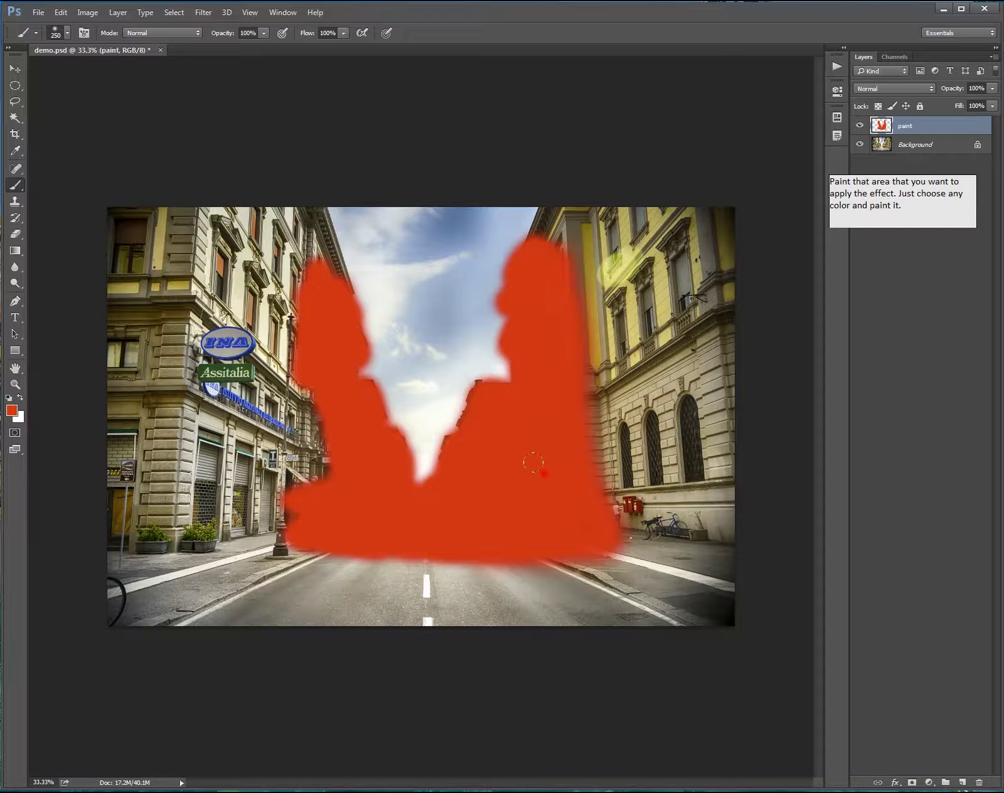
mouse_move(549, 520)
left_mouse_down()
mouse_move(332, 560)
mouse_move(276, 553)
mouse_move(266, 530)
mouse_move(290, 387)
mouse_move(325, 482)
left_mouse_up()
mouse_move(301, 344)
left_mouse_down()
mouse_move(282, 295)
mouse_move(310, 352)
left_mouse_up()
mouse_move(330, 300)
left_mouse_down()
mouse_move(342, 267)
mouse_move(301, 251)
mouse_move(257, 377)
mouse_move(283, 521)
left_mouse_up()
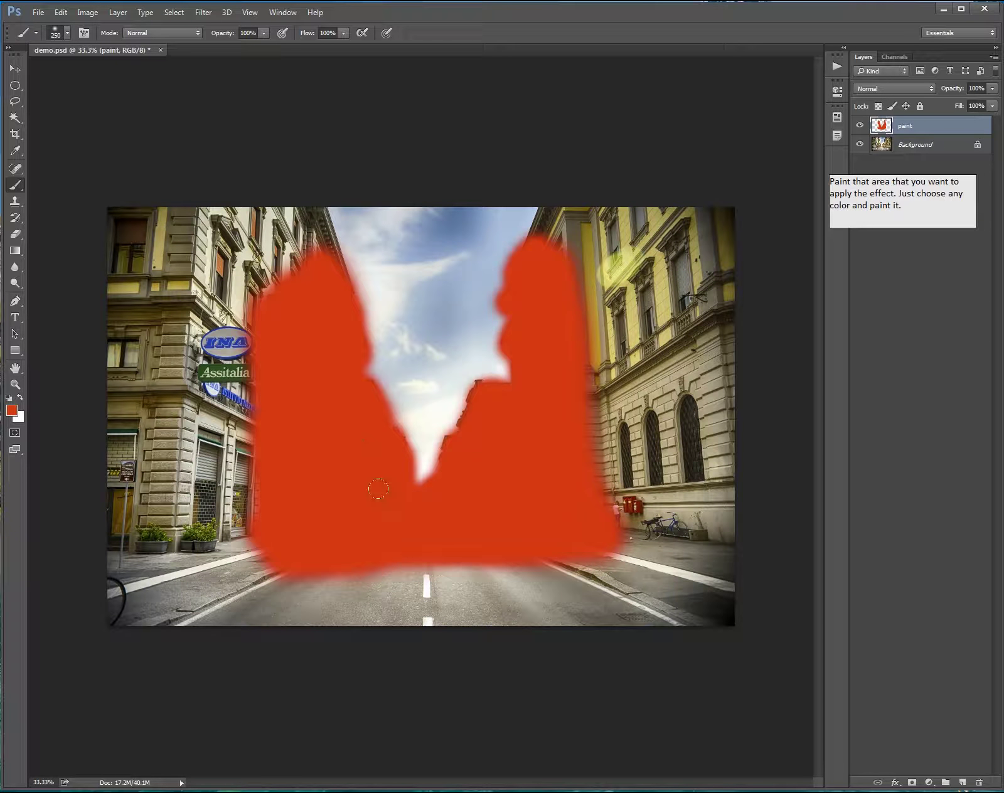
key("bracketleft")
key("bracketleft")
key("bracketleft")
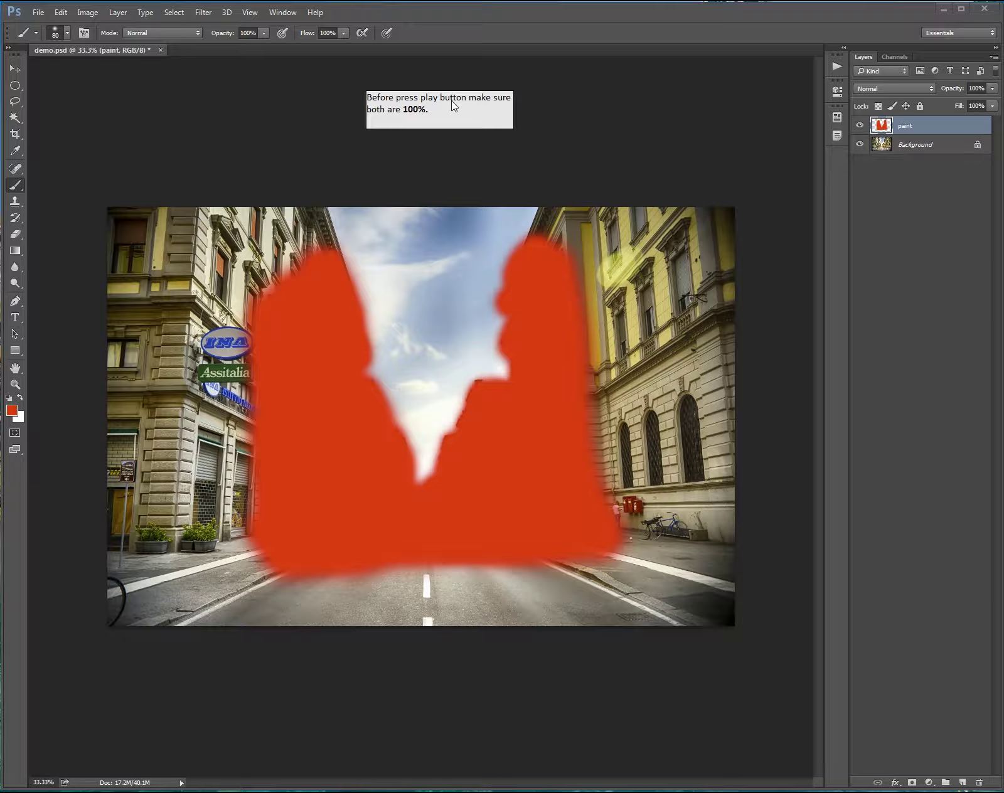
- Load Archi Sketch CS6 CC14.atn from the PS CS6, CC14 folder into the Actions panel
left_click(832, 73)
left_click(816, 56)
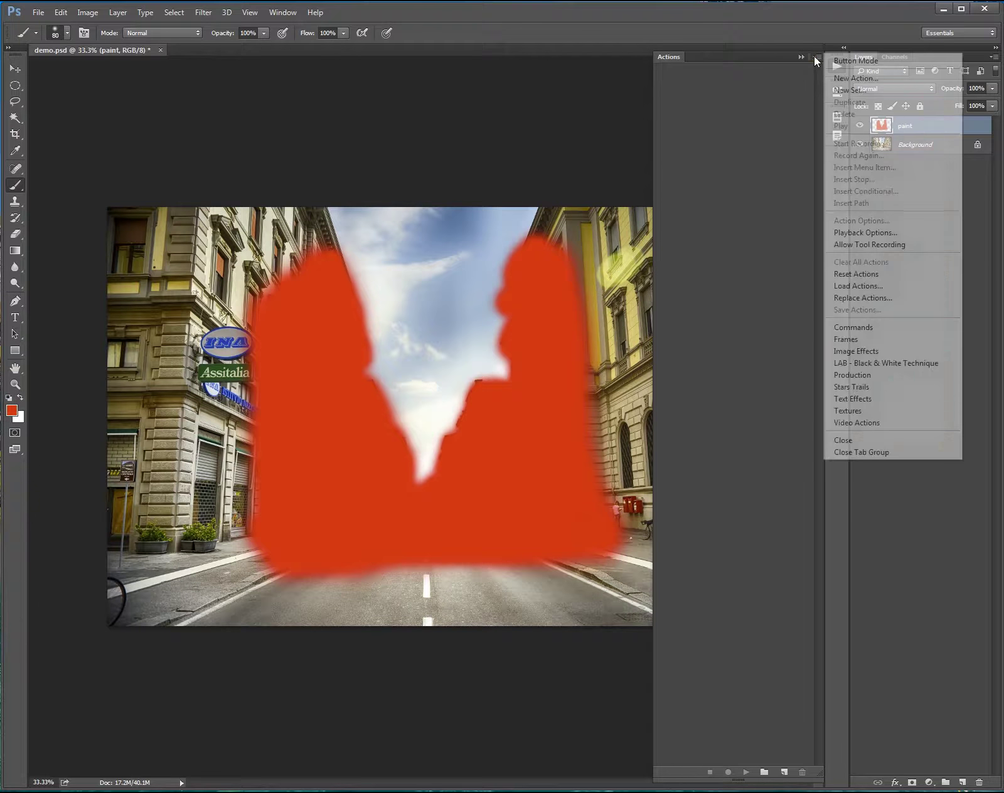
left_click(855, 284)
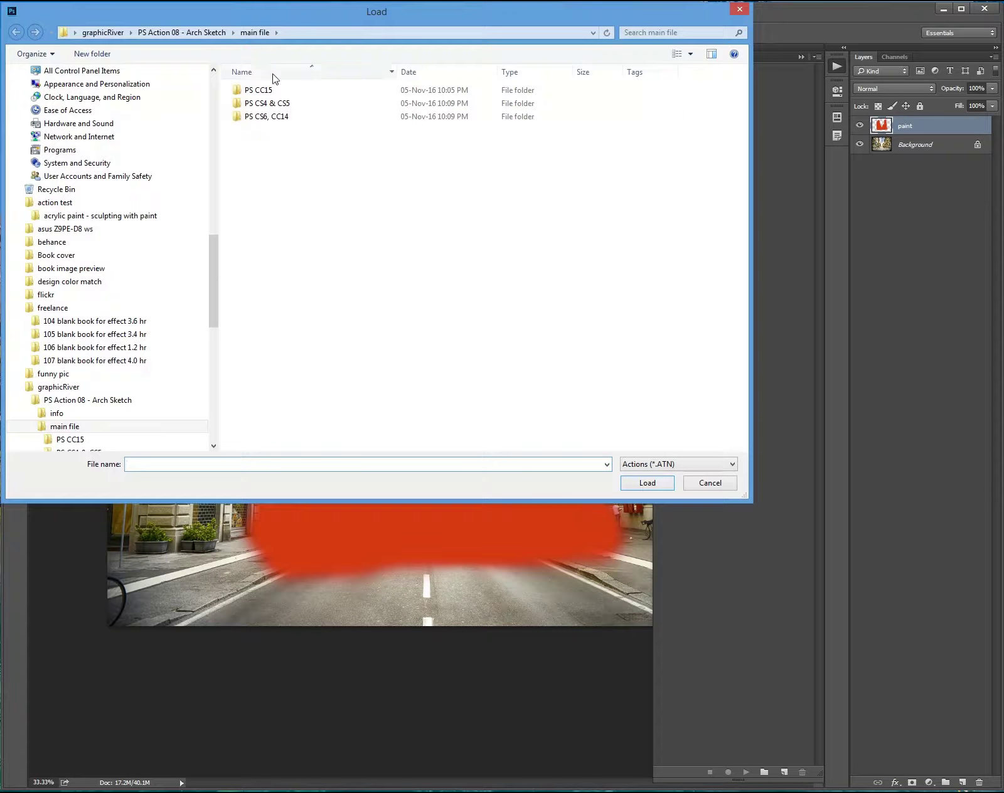
double_click(258, 118)
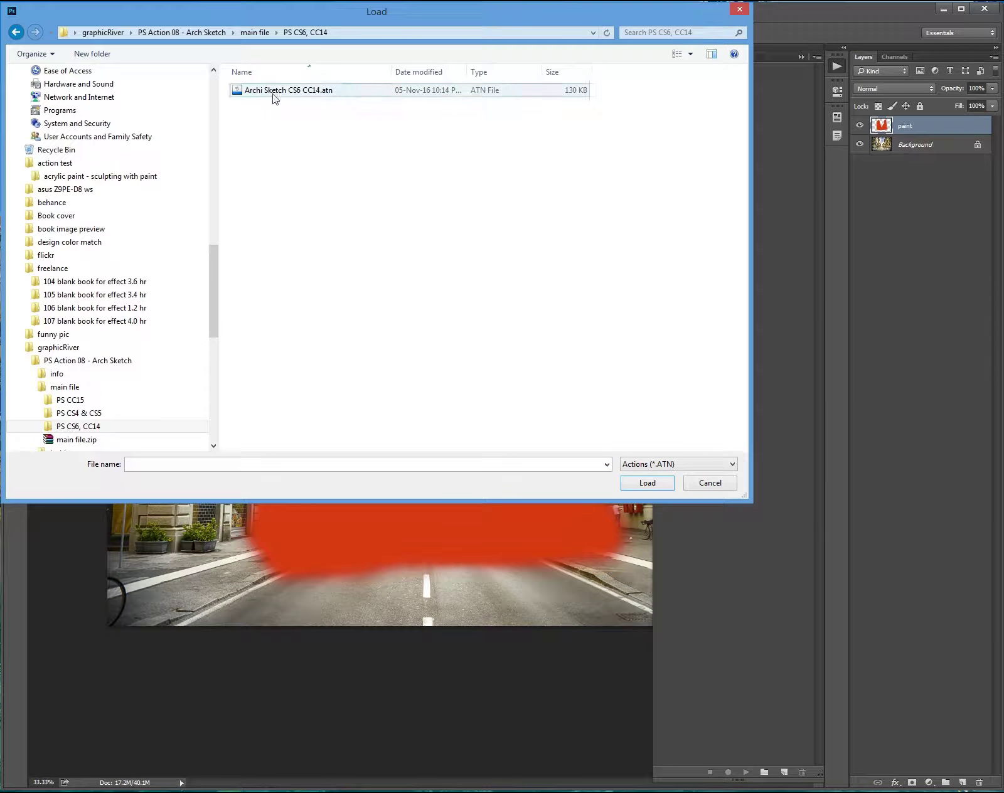
double_click(276, 94)
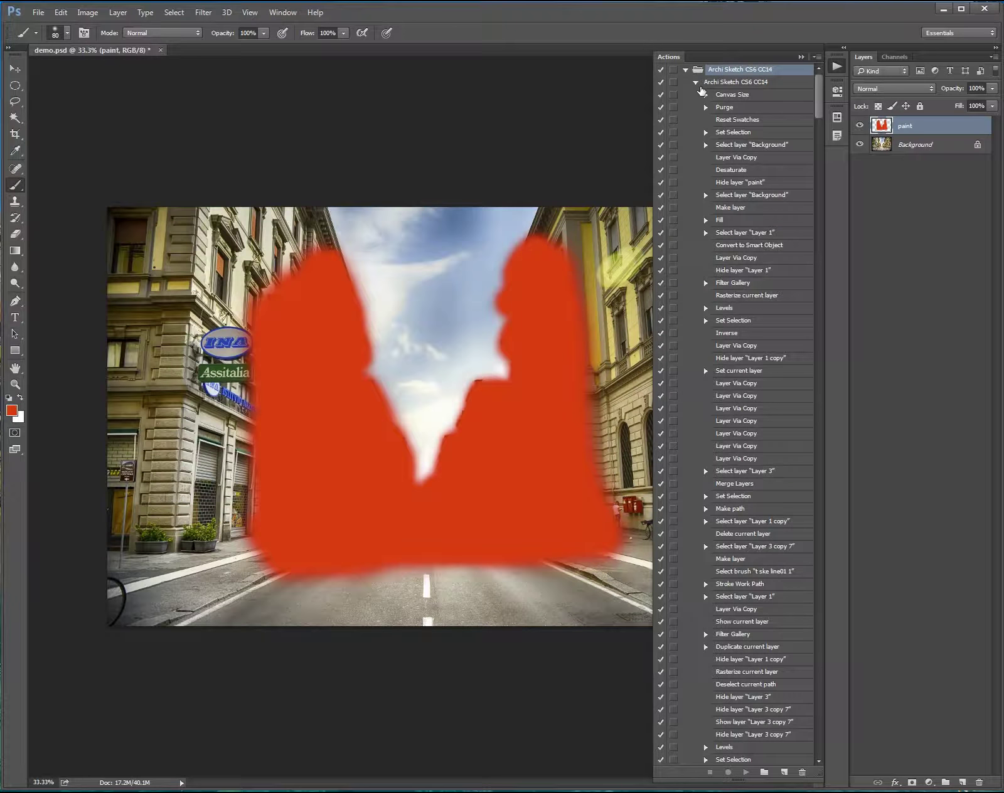
left_click(696, 83)
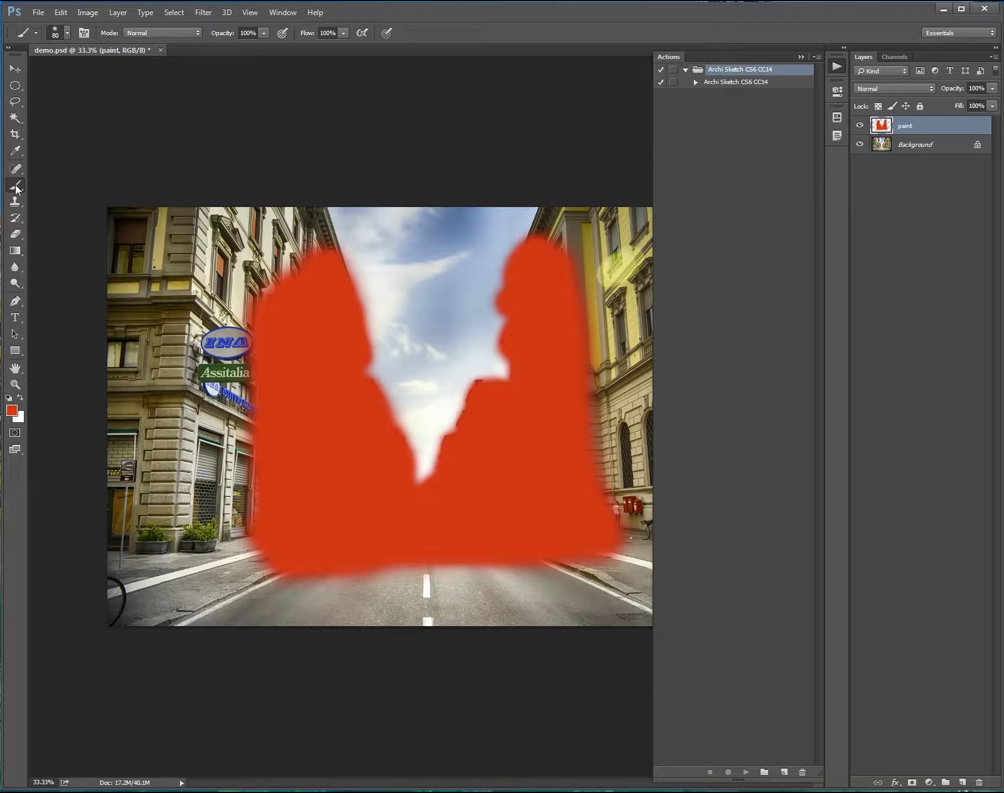
- Load the Archi Brush set into the brush presets via the Preset Manager
right_click(279, 361)
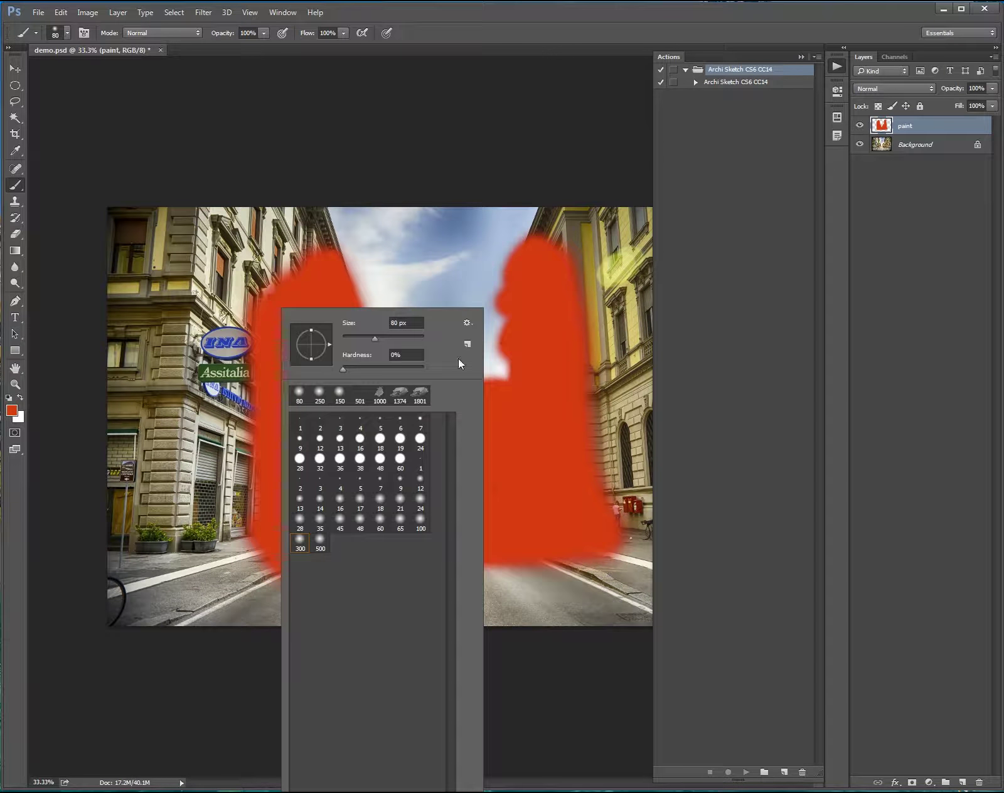
left_click(467, 323)
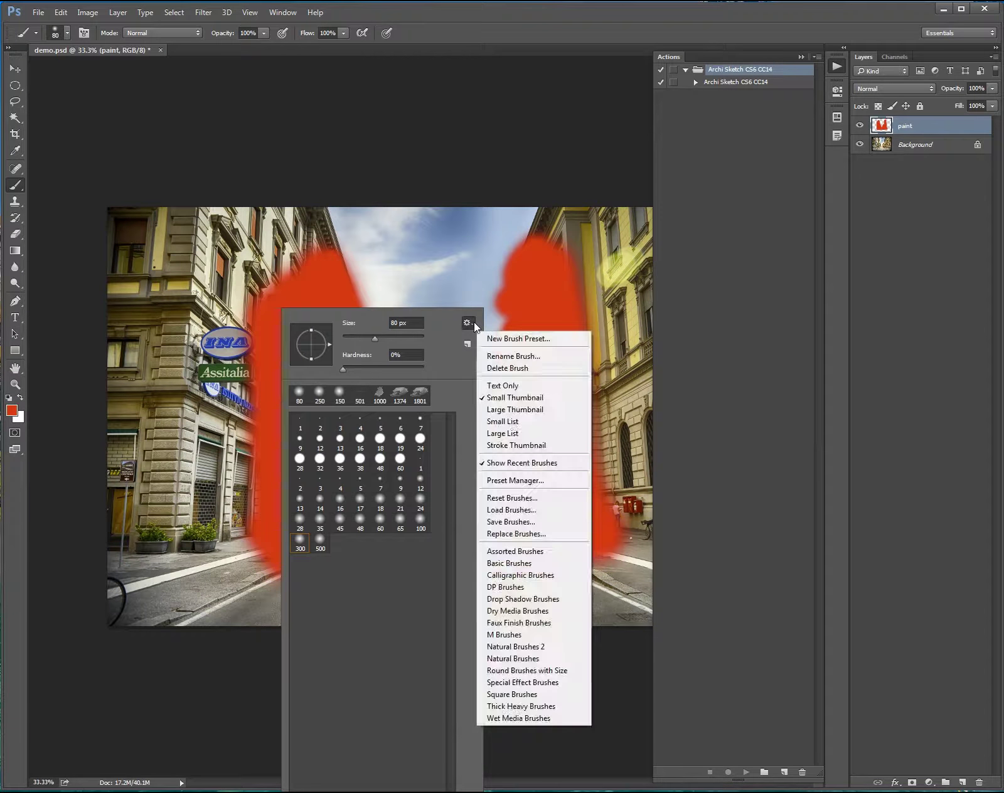
left_click(511, 479)
left_click(538, 228)
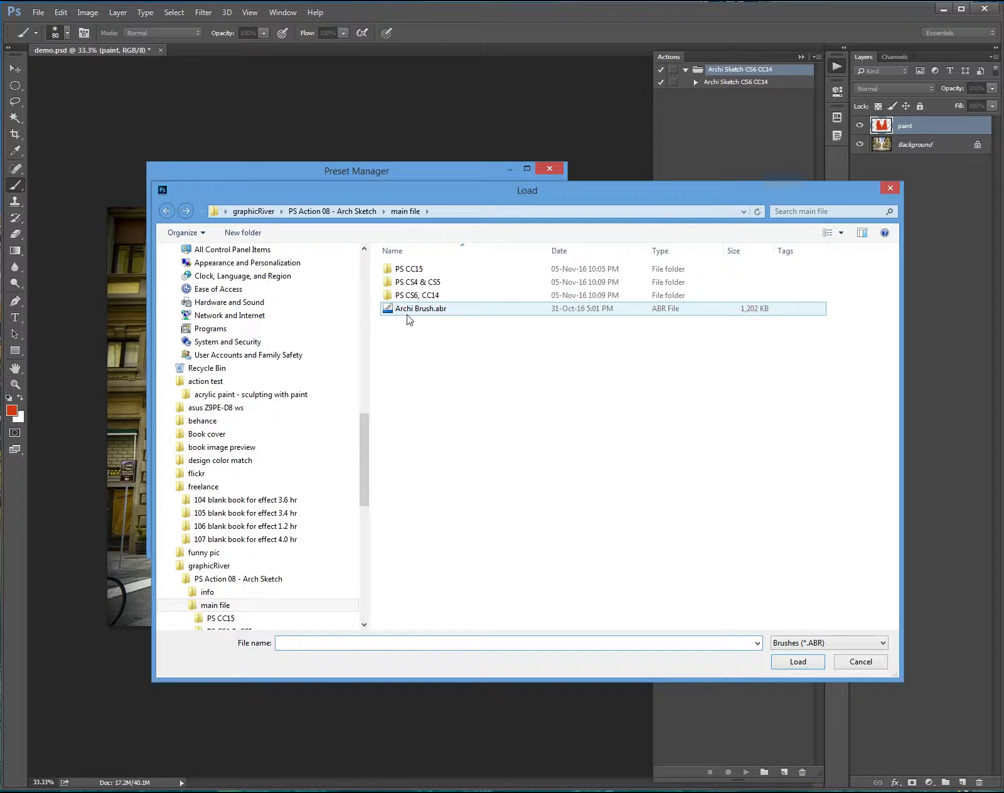
double_click(406, 309)
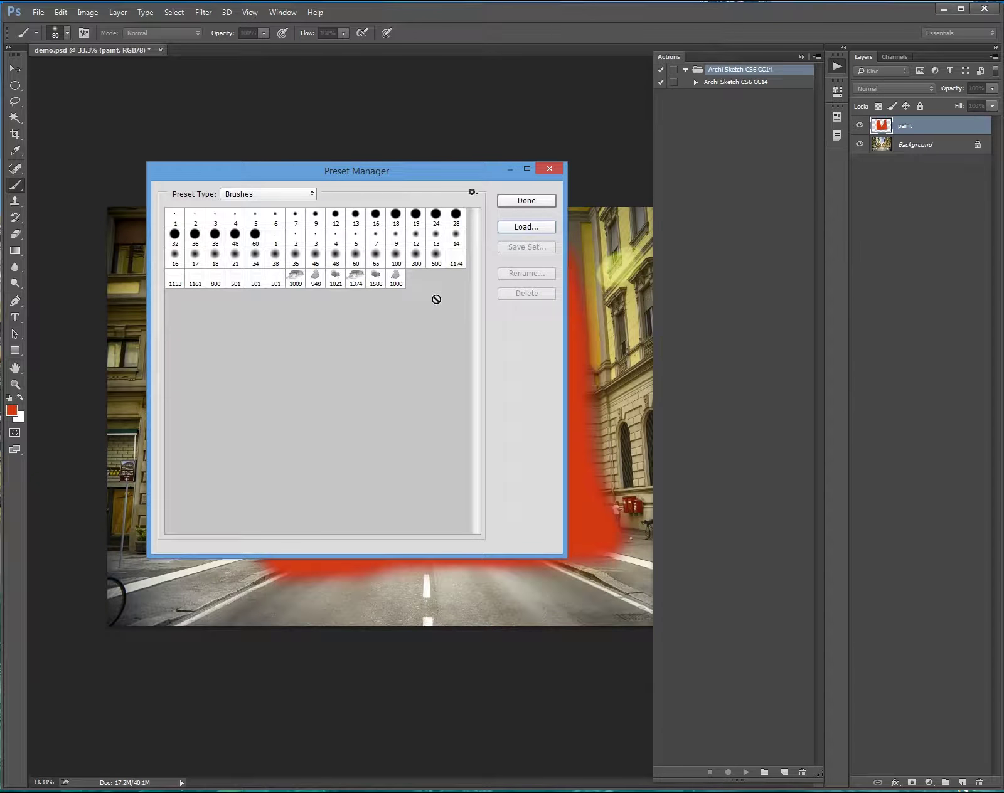
- Switch the Preset Manager to Patterns, load Archi Patterns.pat, and close it
left_click(305, 197)
left_click(290, 242)
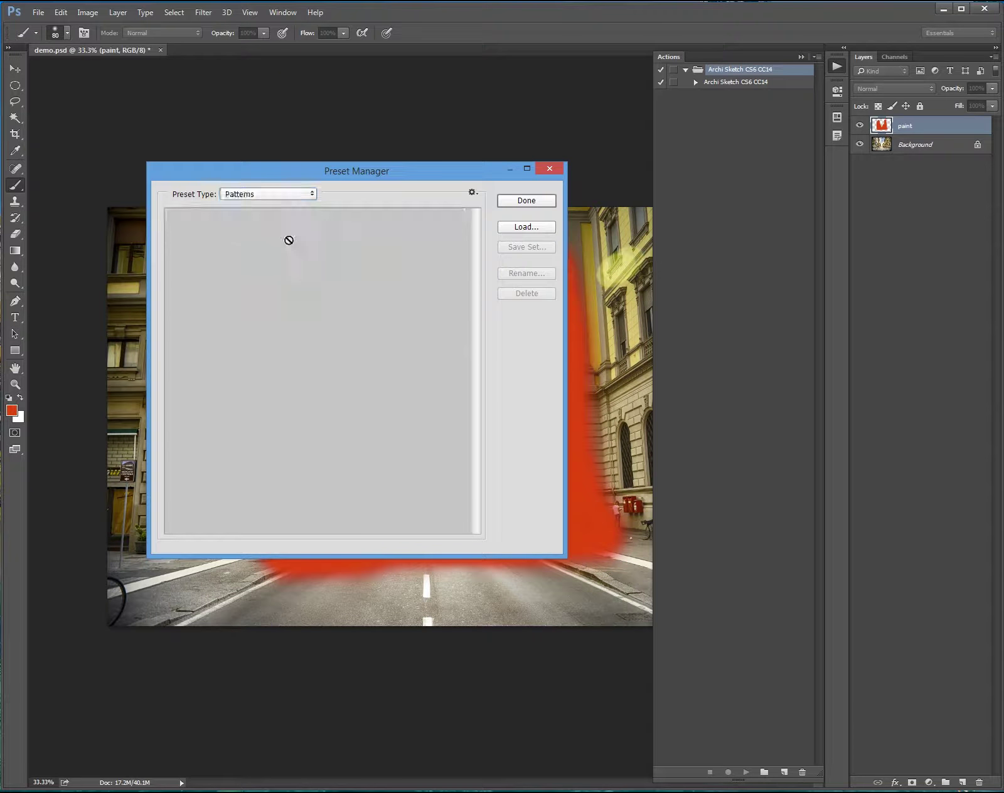
left_click(509, 227)
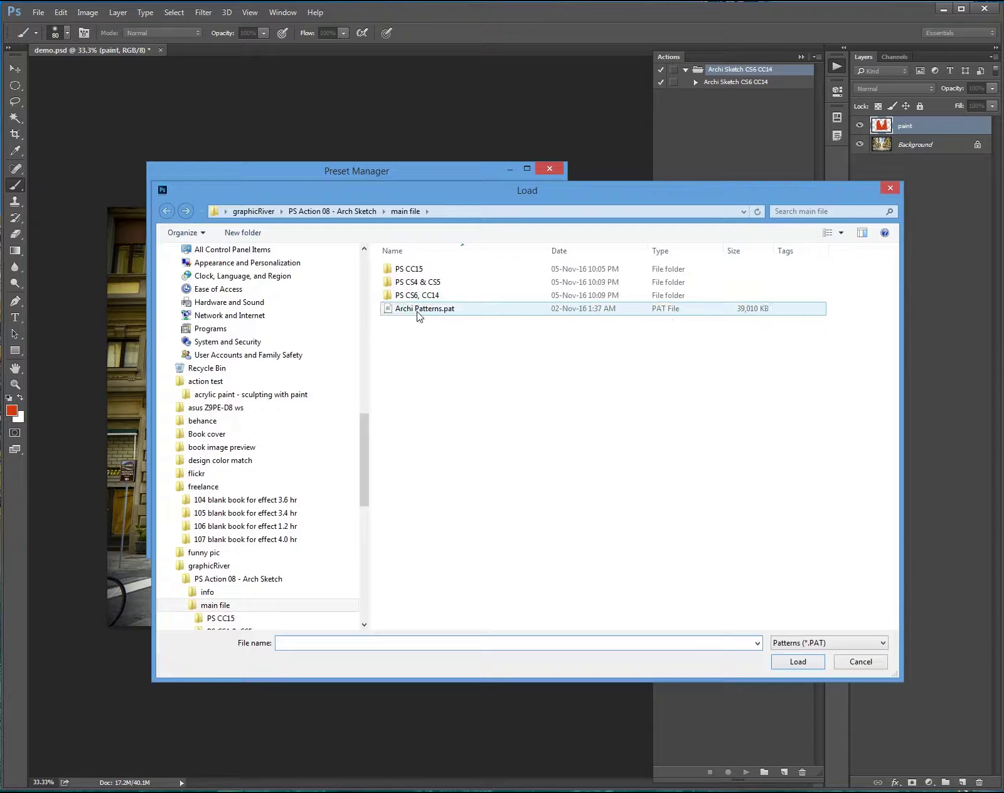
left_click(433, 311)
double_click(433, 309)
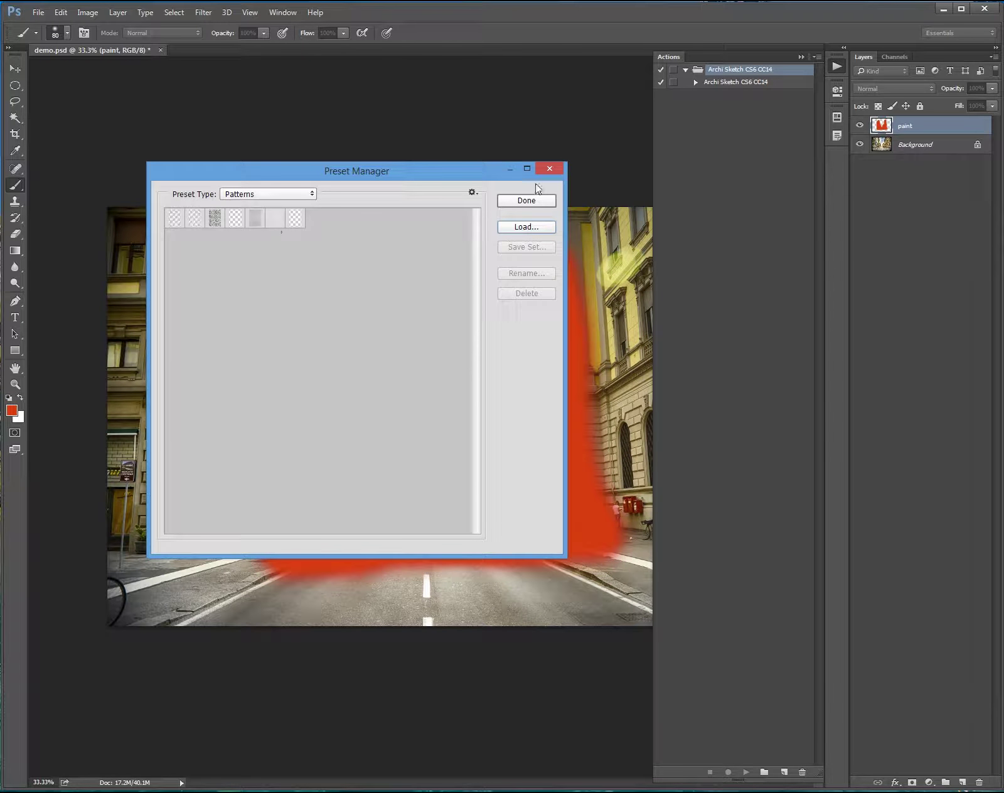
left_click(527, 201)
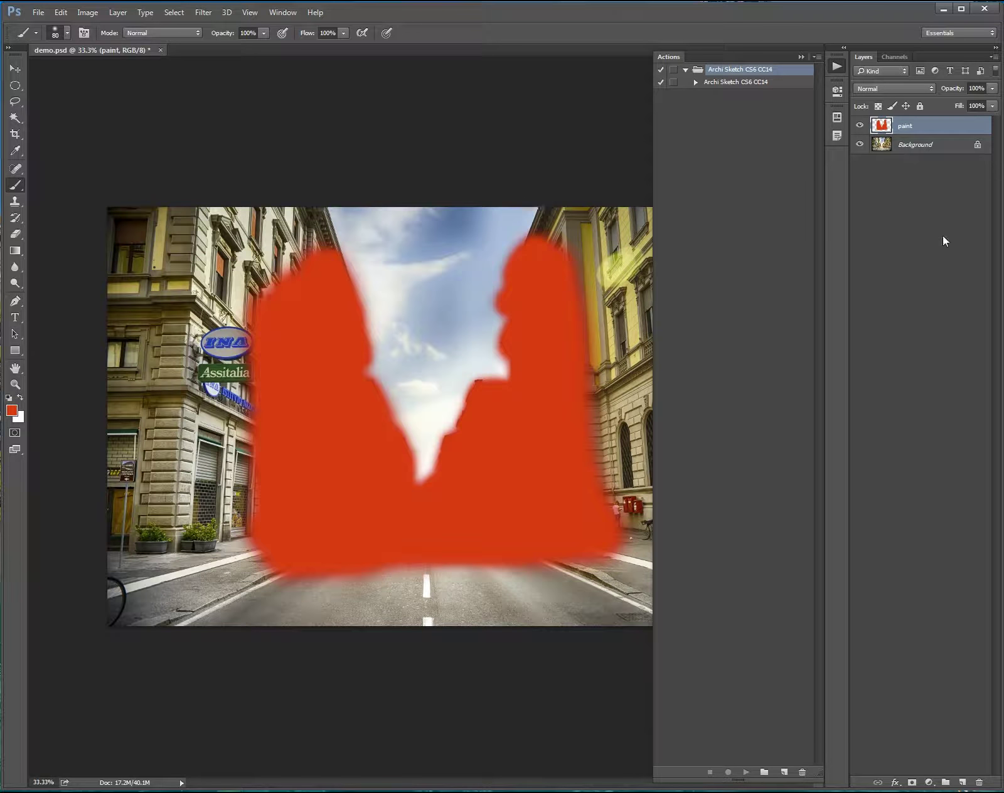
- Play the Archi Sketch CS6 CC14 action on the street photo and let it finish
left_click(720, 84)
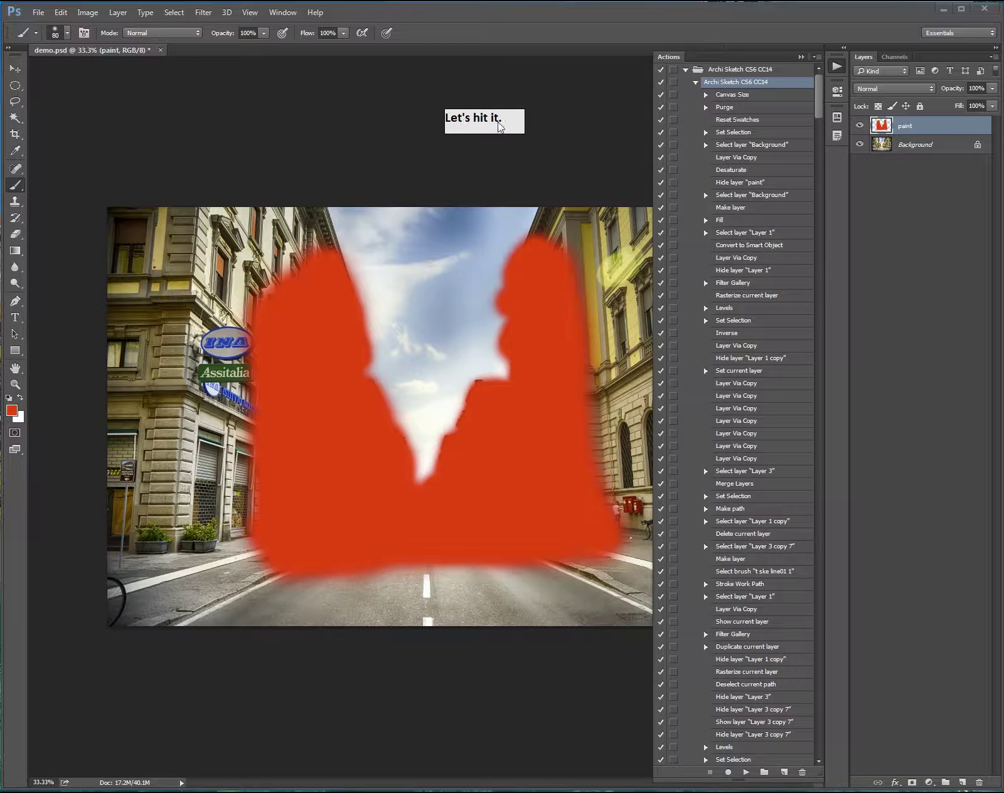
left_click(747, 773)
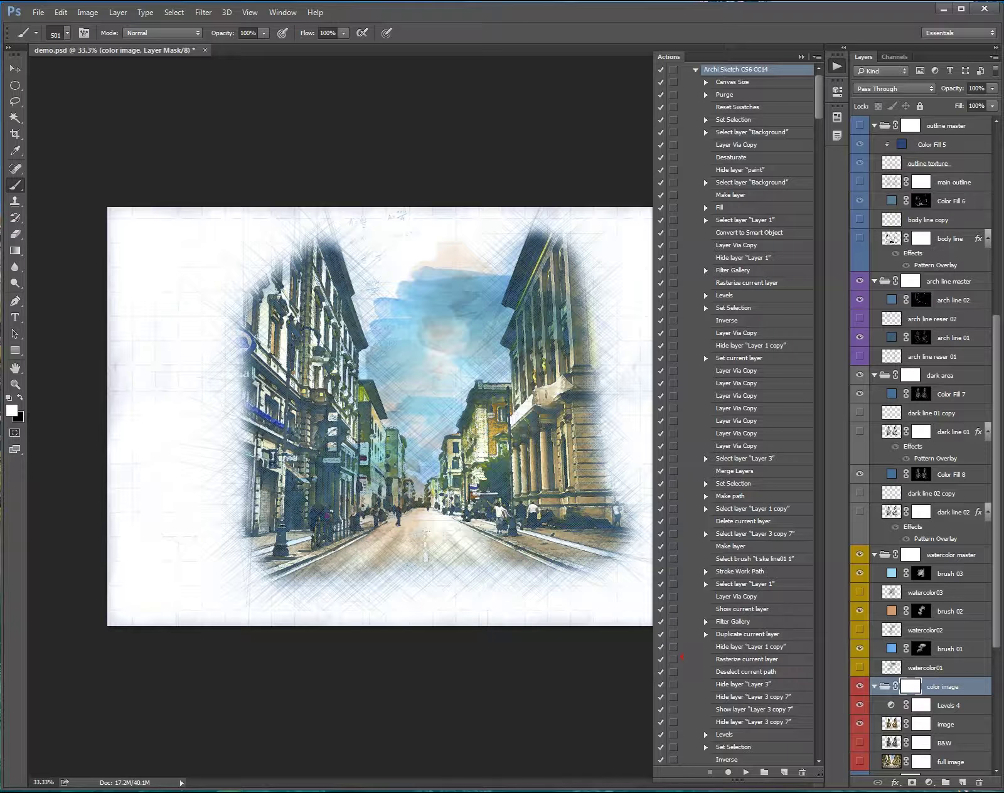
- Collapse the Actions panel and all layer groups, briefly inspecting the paper texture and color image groups
left_click(800, 57)
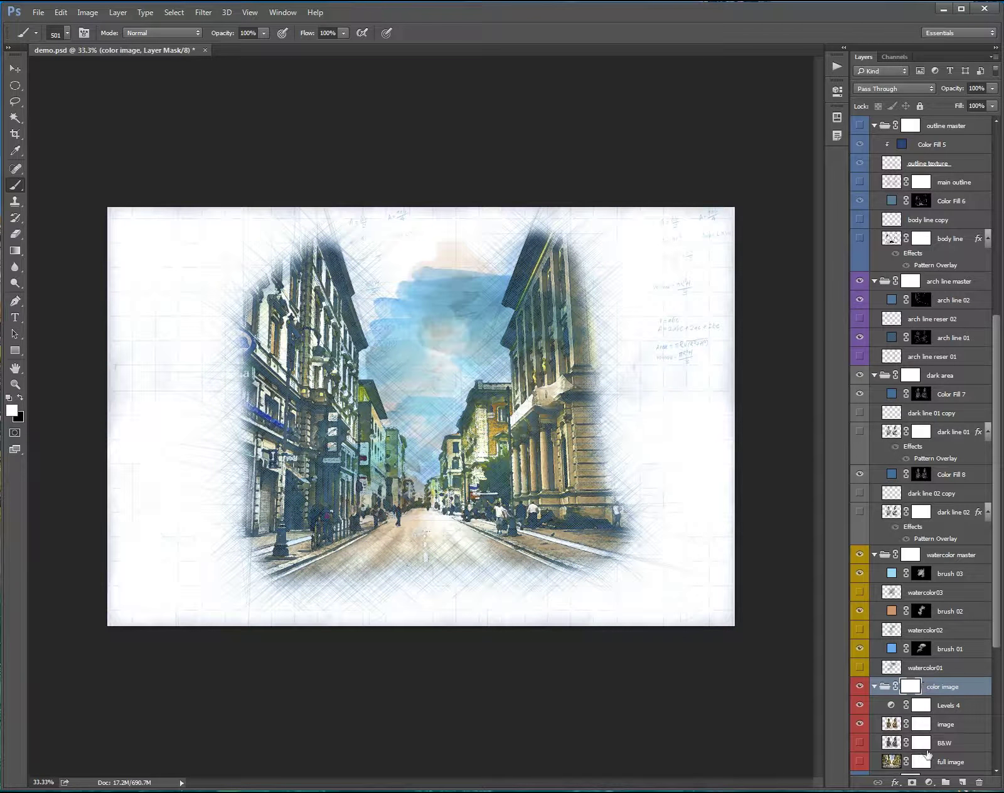
mouse_move(997, 547)
left_mouse_down()
mouse_move(997, 332)
mouse_move(1001, 728)
left_mouse_up()
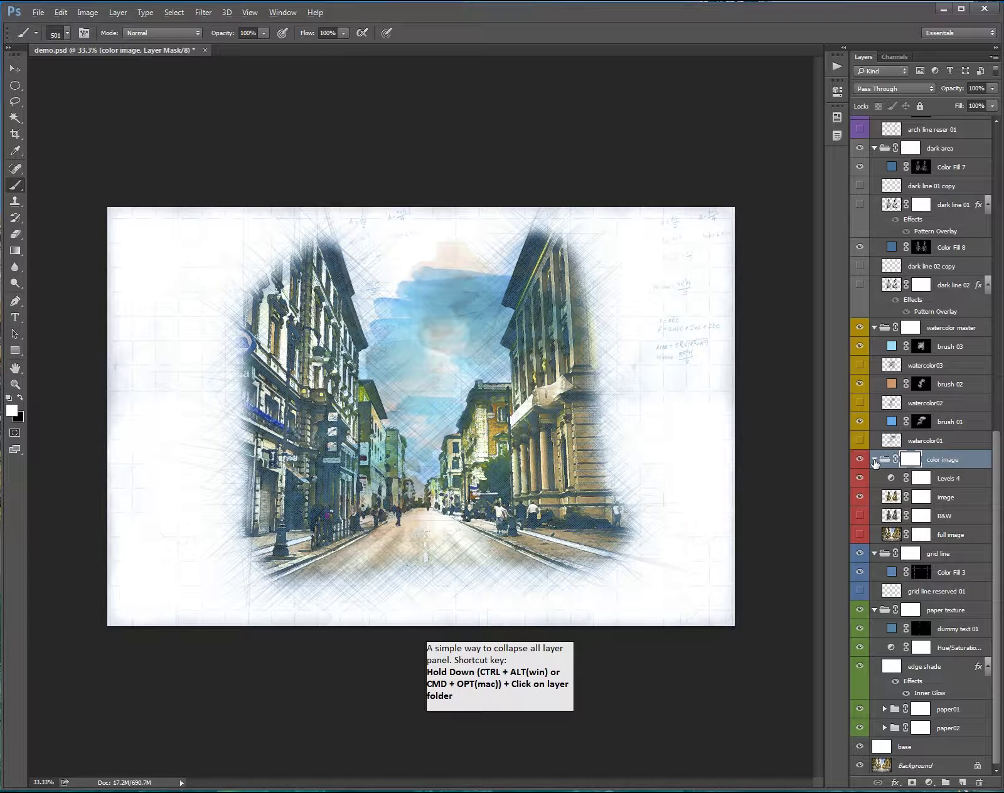
left_click(874, 460, "ctrl+alt")
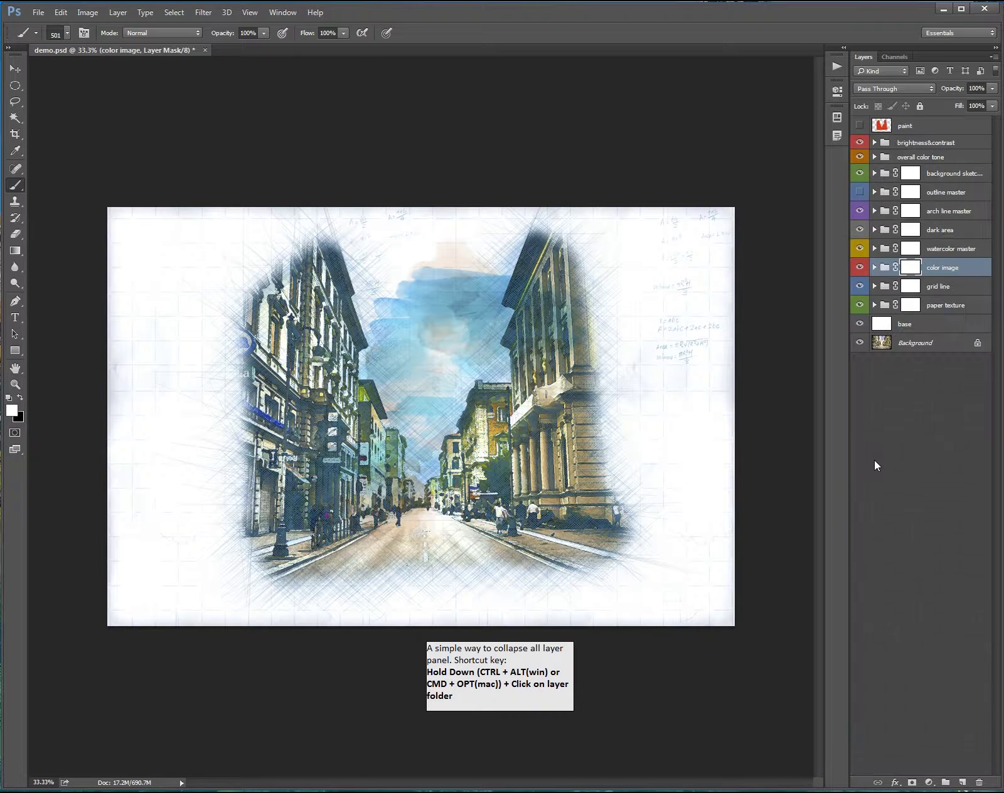
left_click(874, 305)
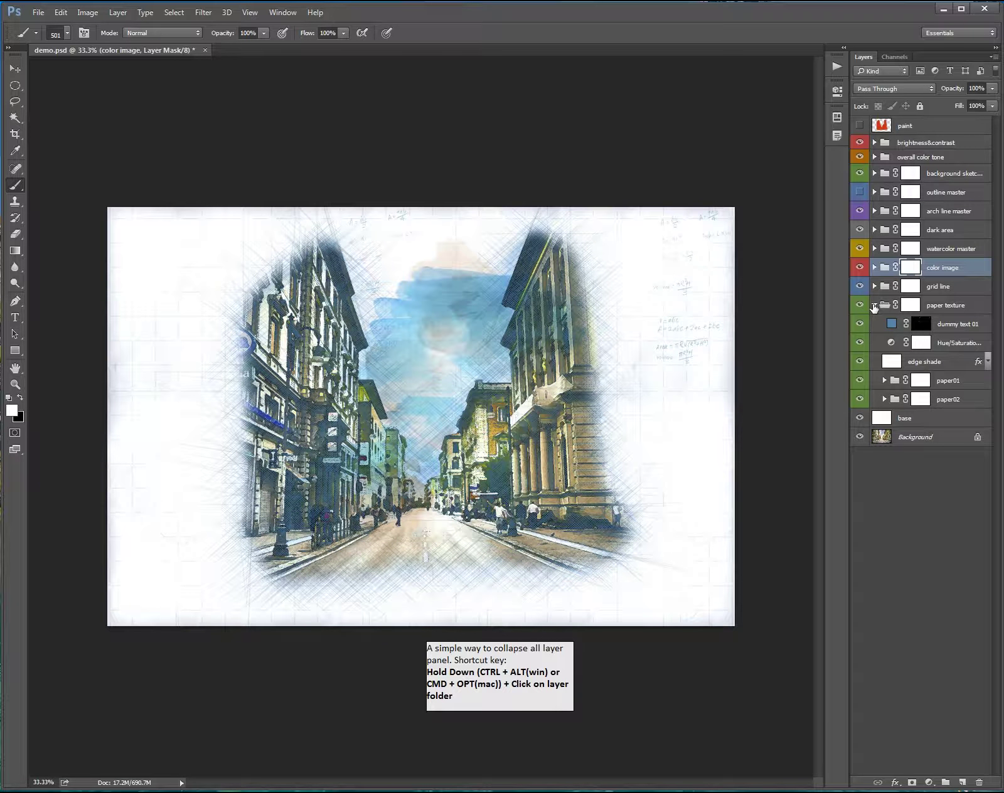
left_click(874, 306)
left_click(874, 286)
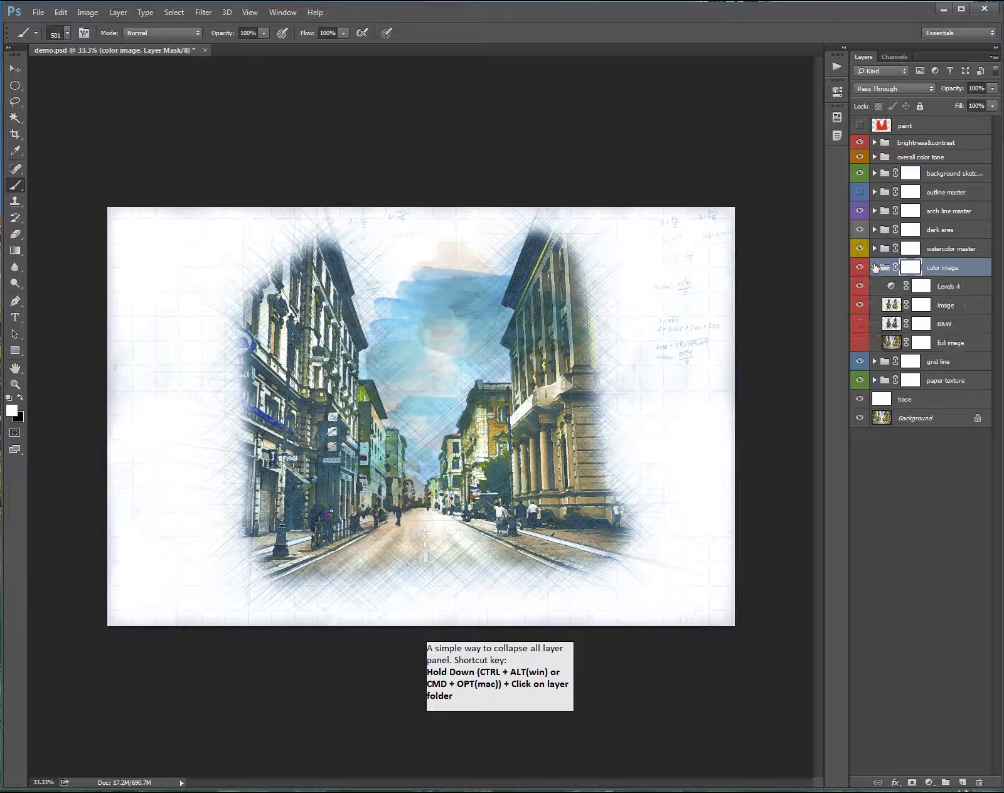
left_click(874, 267)
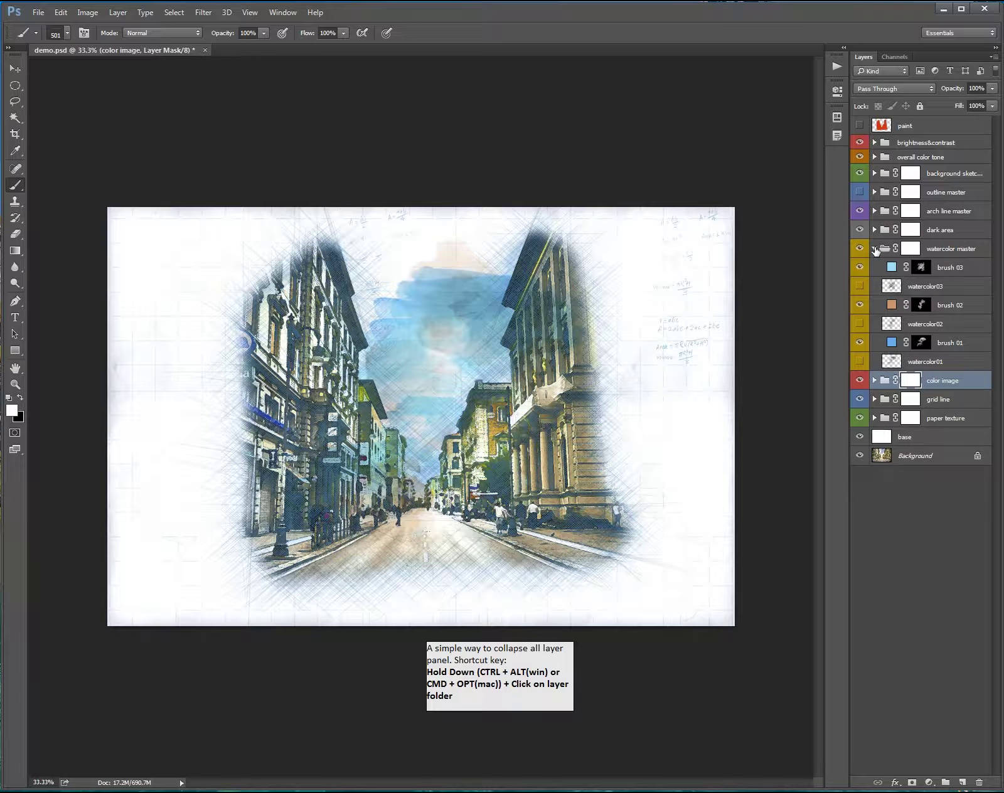
left_click(875, 249)
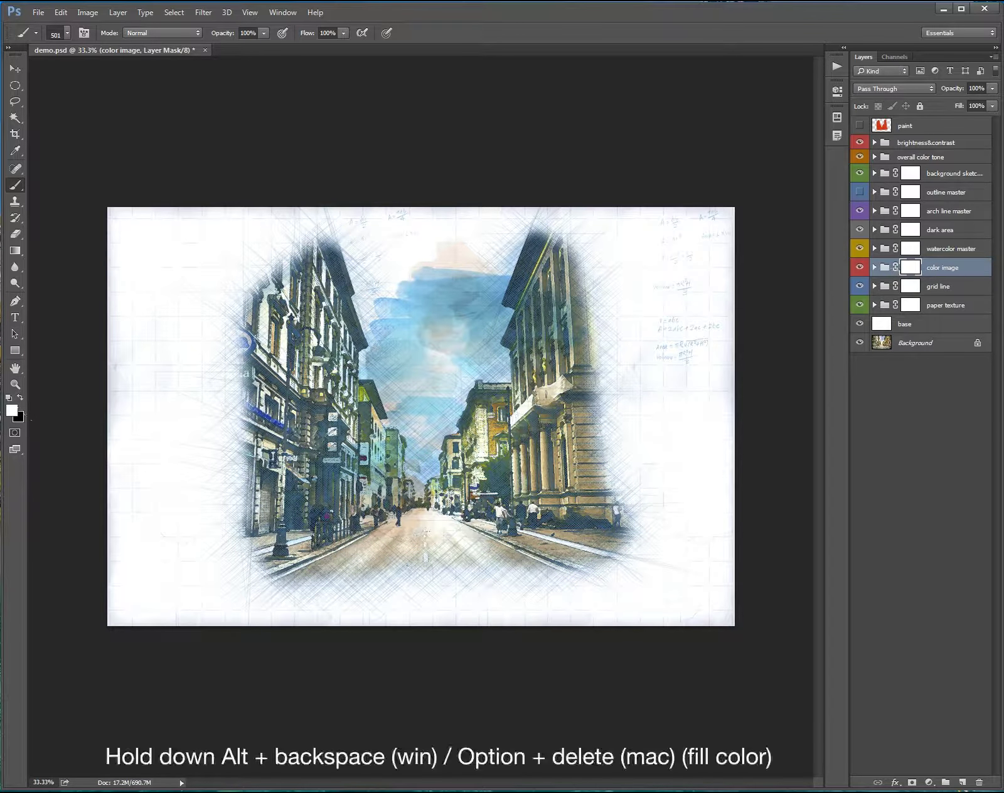
- Fill the color image mask with black, then ready white with the 1021 soft brush on the mask
left_click(20, 399)
key("alt+BackSpace")
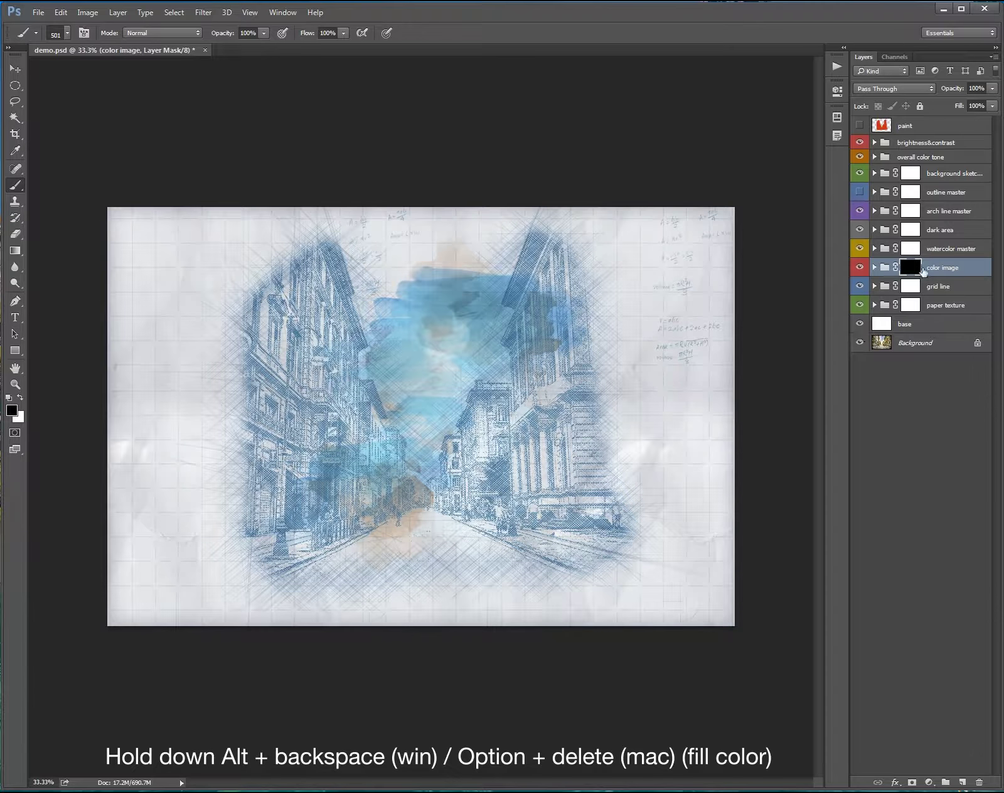
left_click(20, 399)
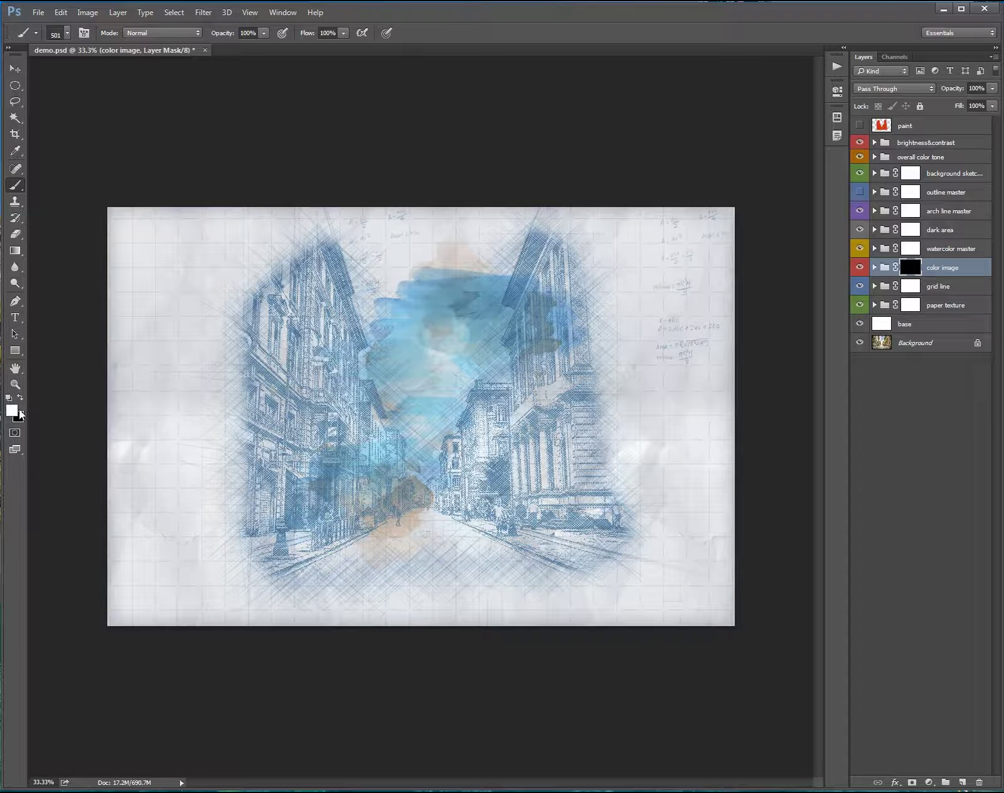
right_click(286, 279)
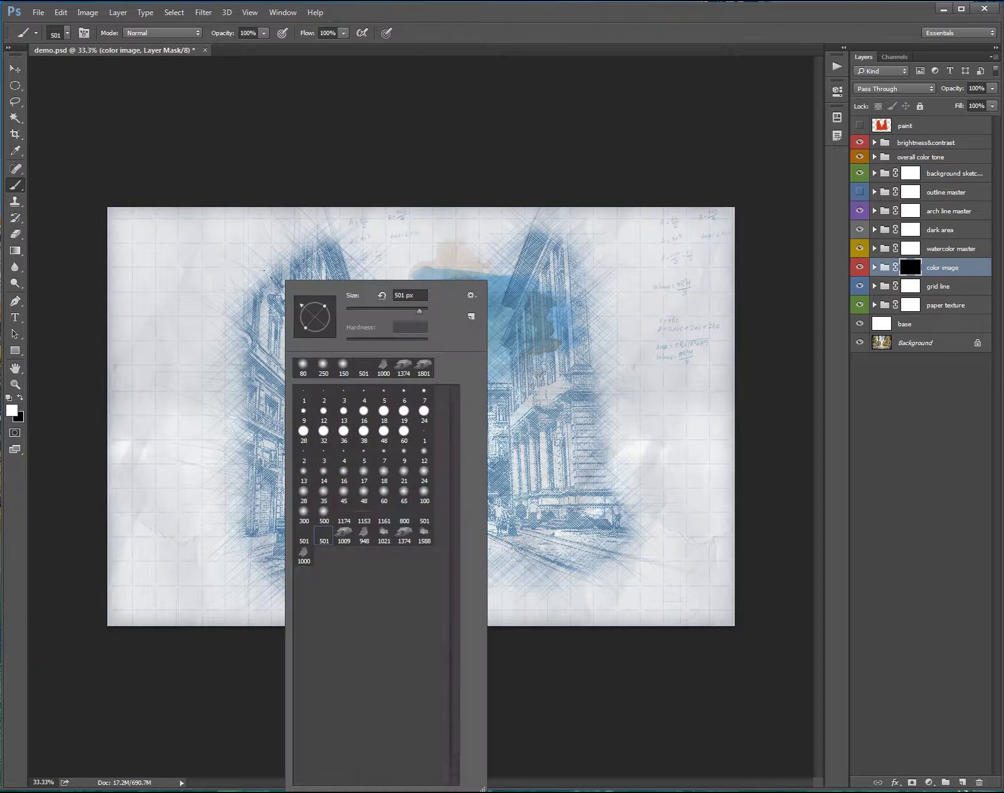
left_click(384, 533)
key("Return")
left_click(908, 268)
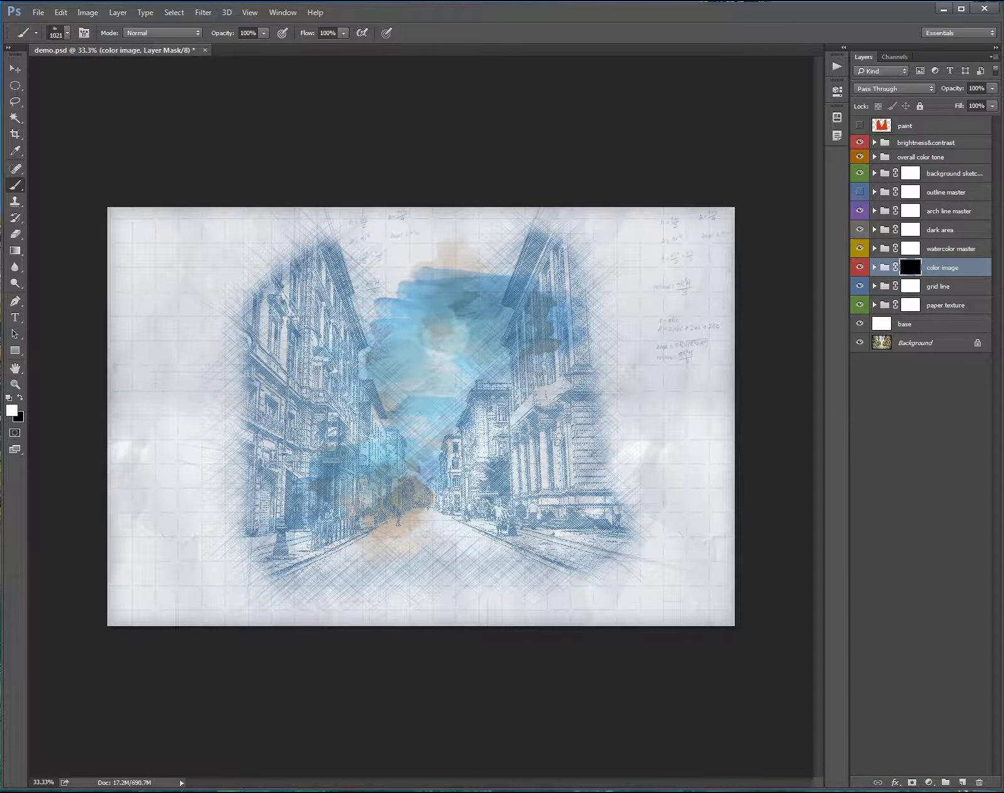
- Paint colour back into the street, road and right-side pavement
left_click(374, 460)
left_click(348, 430)
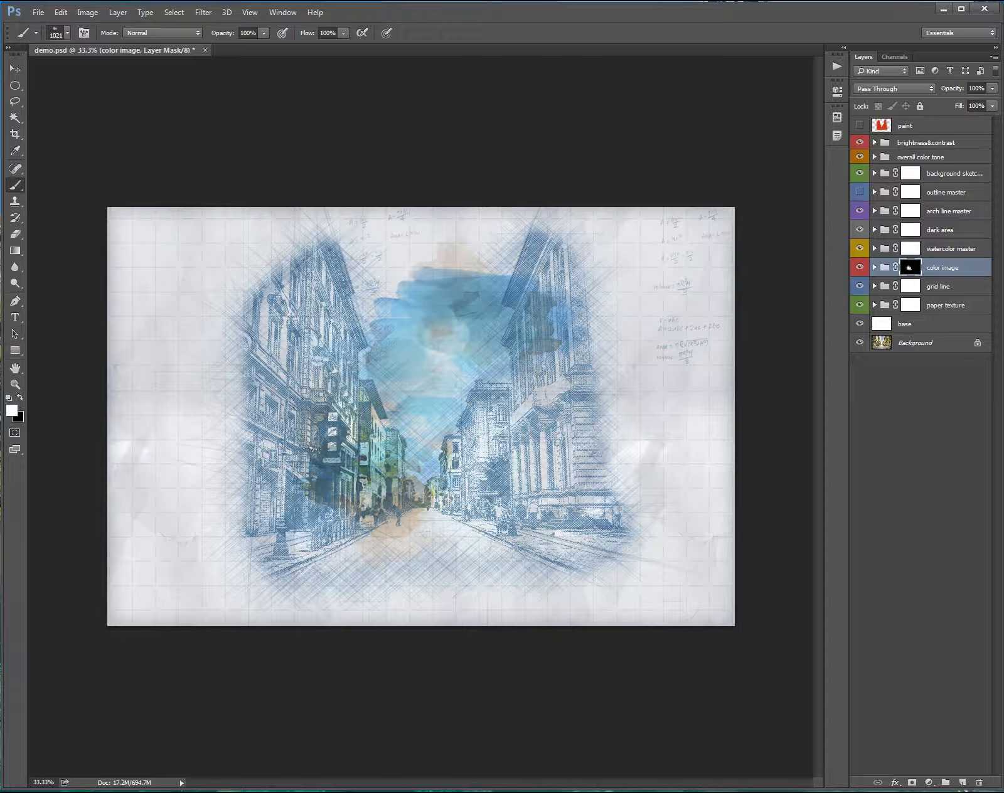
left_click(361, 521)
left_click(393, 538)
left_click(472, 535)
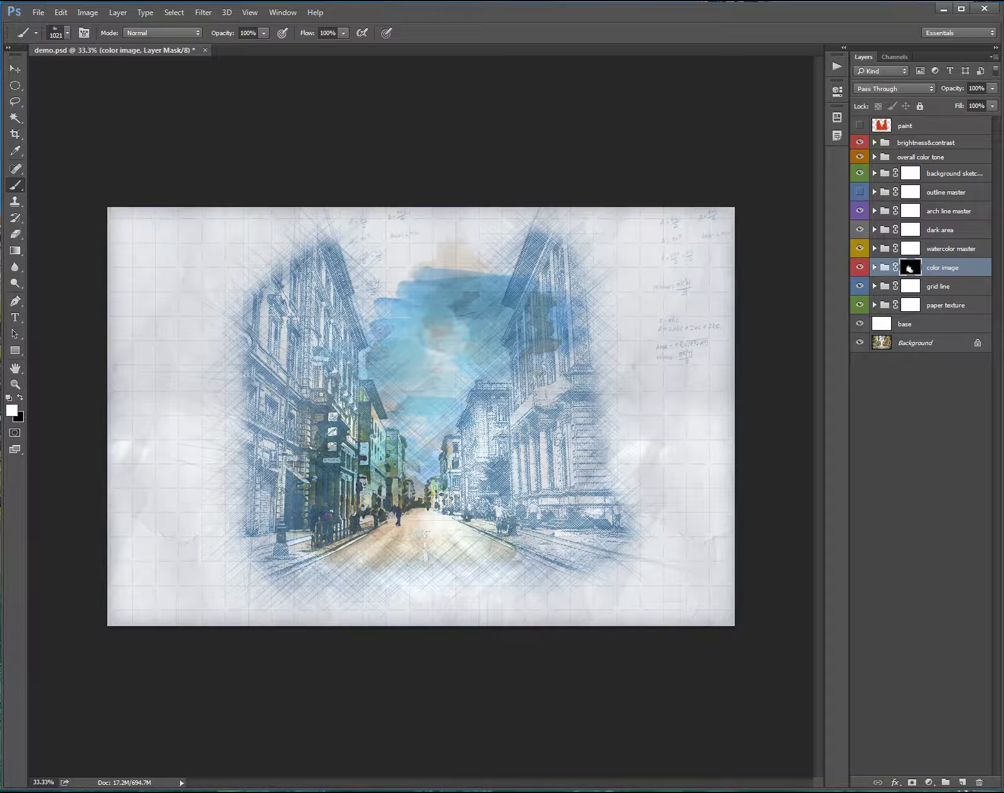
left_click(516, 548)
left_click(492, 515)
- Paint colour back onto the right-side buildings and down the left building to its storefronts
left_click(512, 471)
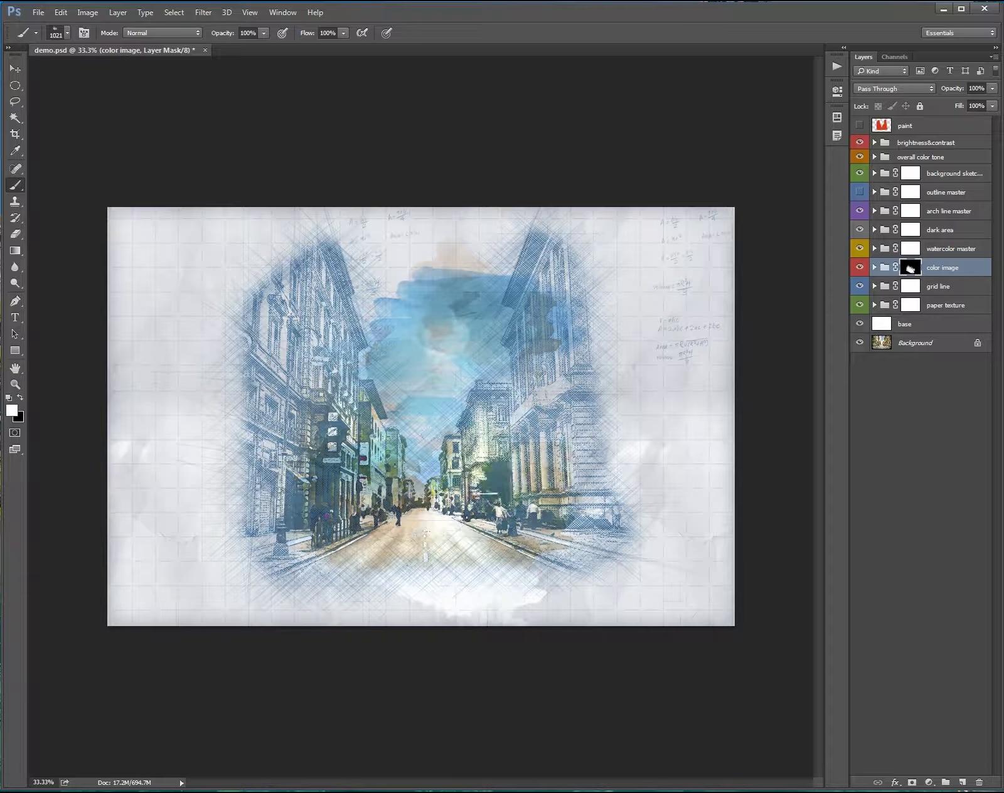
left_click(532, 441)
left_click(531, 414)
left_click(561, 439)
left_click(531, 394)
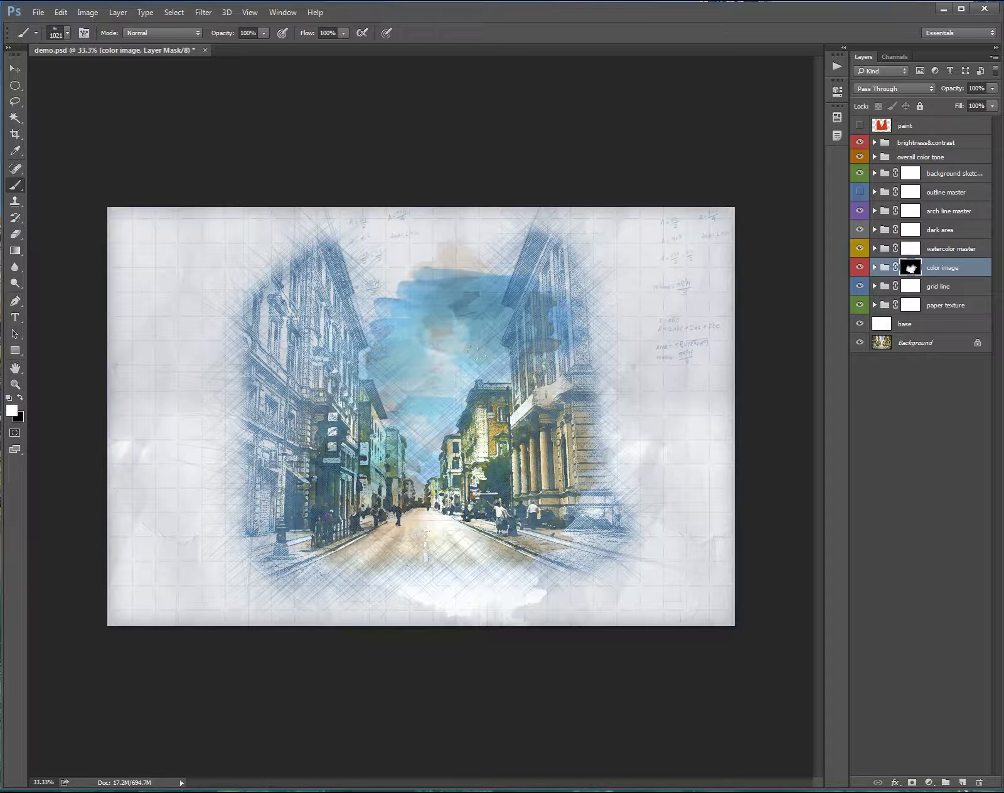
left_click(545, 361)
left_click(546, 311)
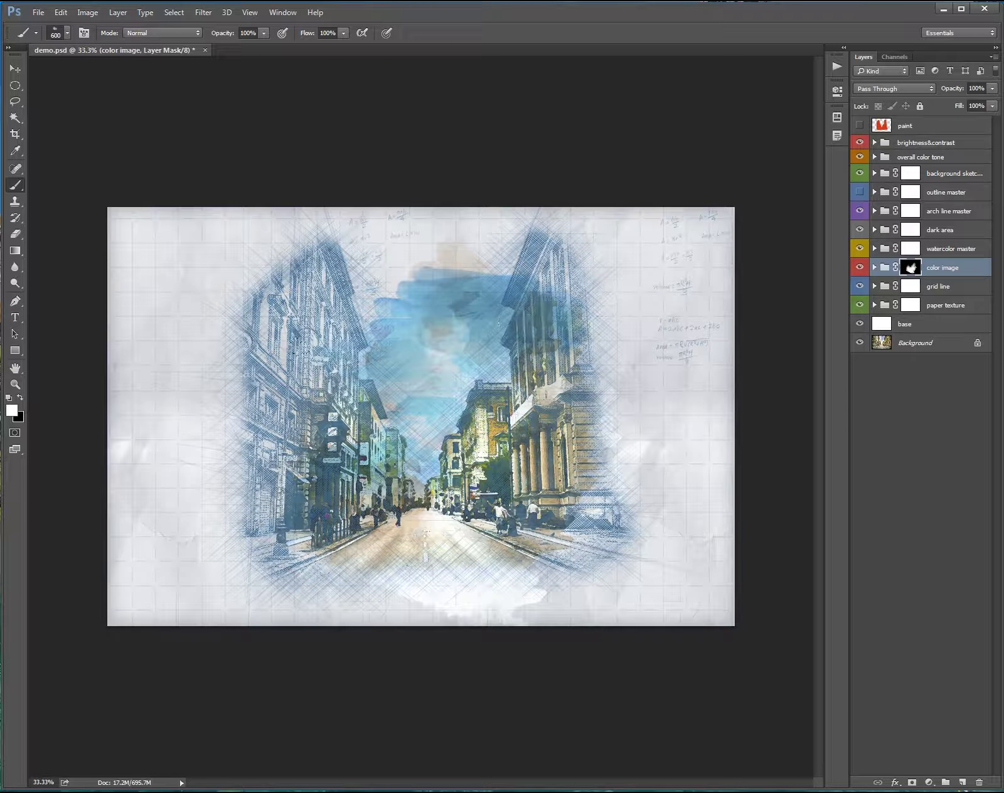
left_click(332, 363)
left_click(335, 330)
left_click(332, 304)
left_click(300, 411)
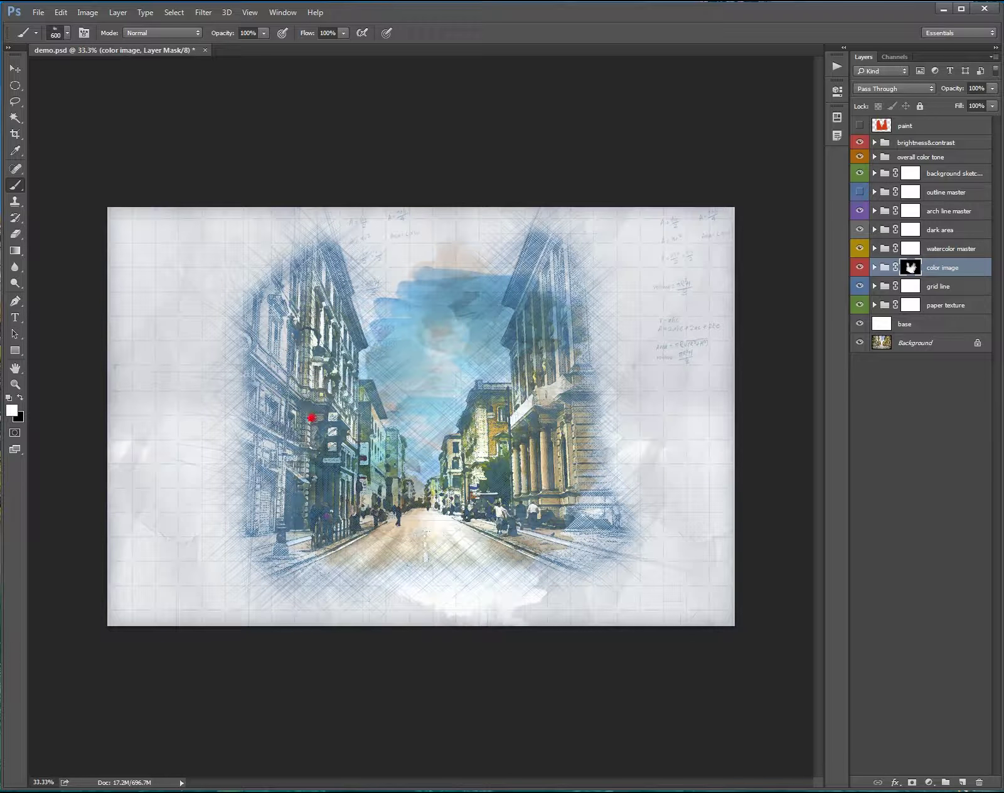
left_click(285, 455)
left_click(295, 489)
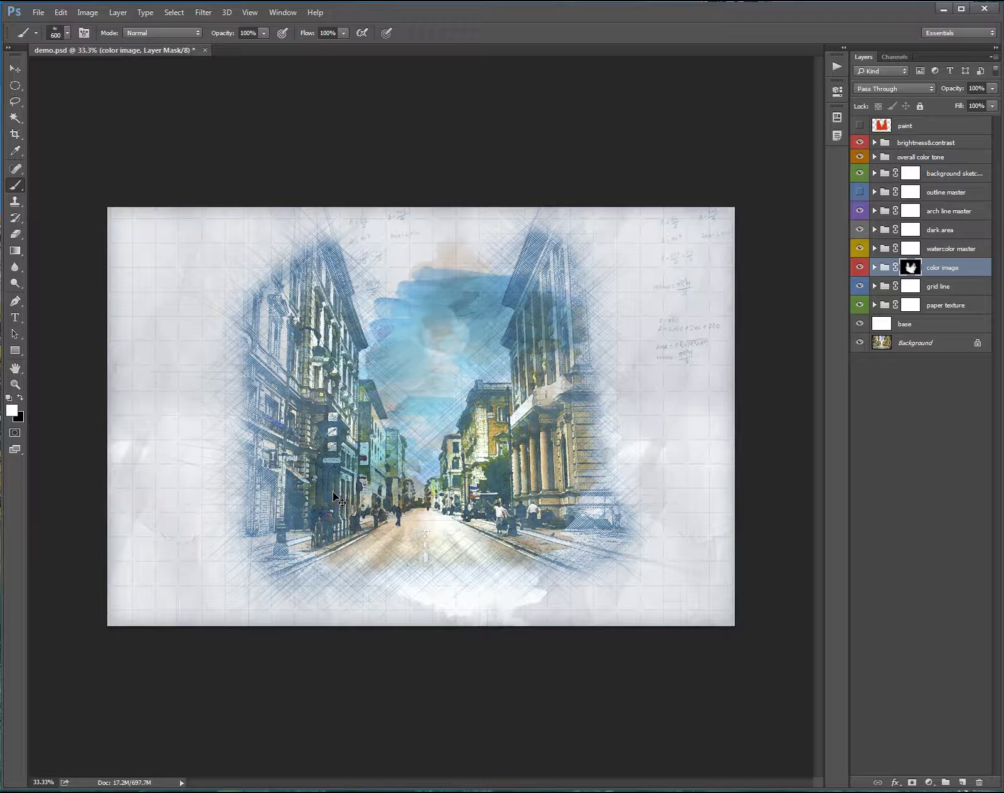
- Expand the color image group and toggle its full image, image and Levels 4 layers to compare
scroll(333, 494, "up", 2)
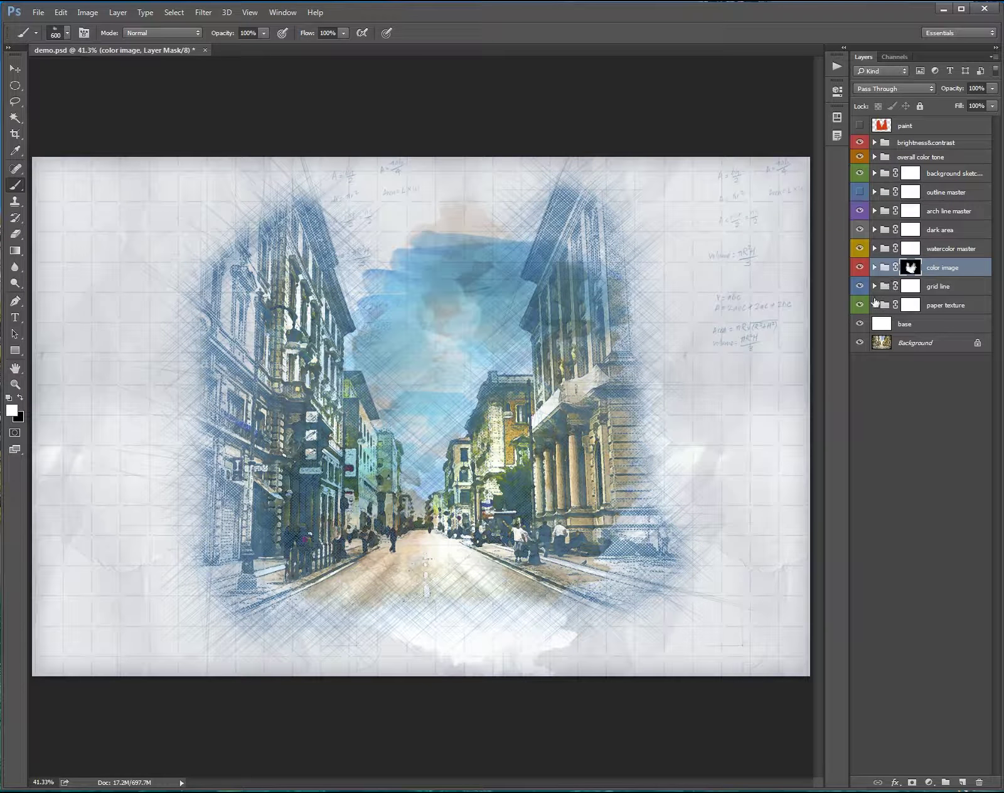
left_click(874, 267)
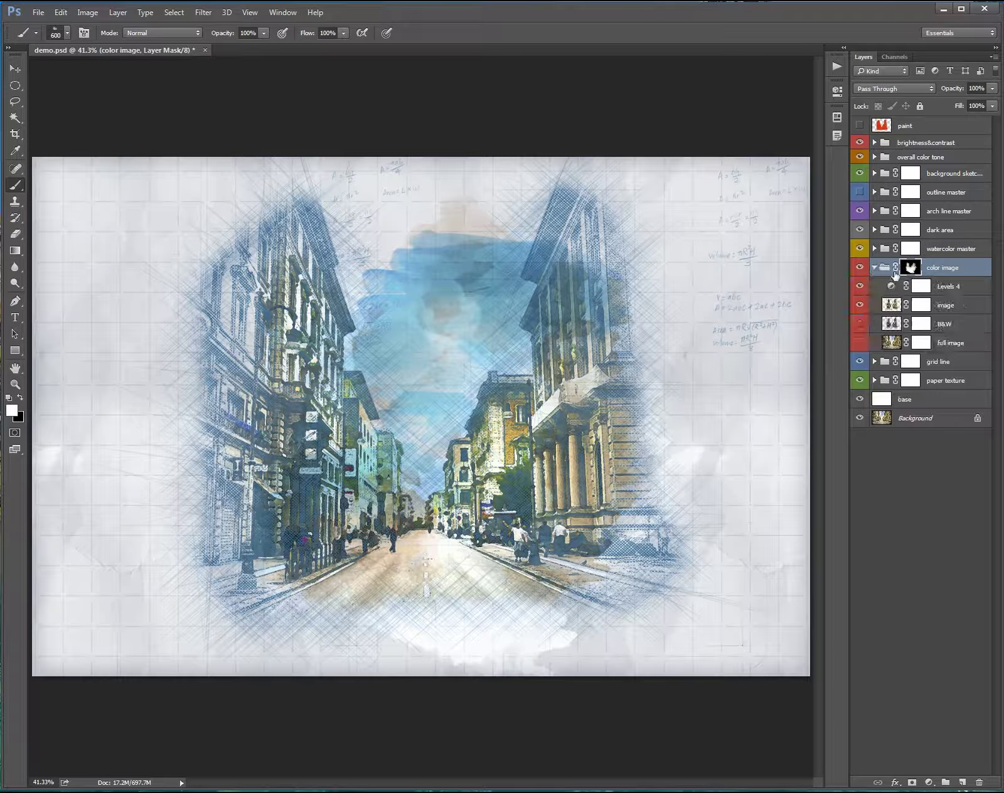
left_click(860, 342)
left_click(860, 343)
left_click(860, 343)
left_click(860, 305)
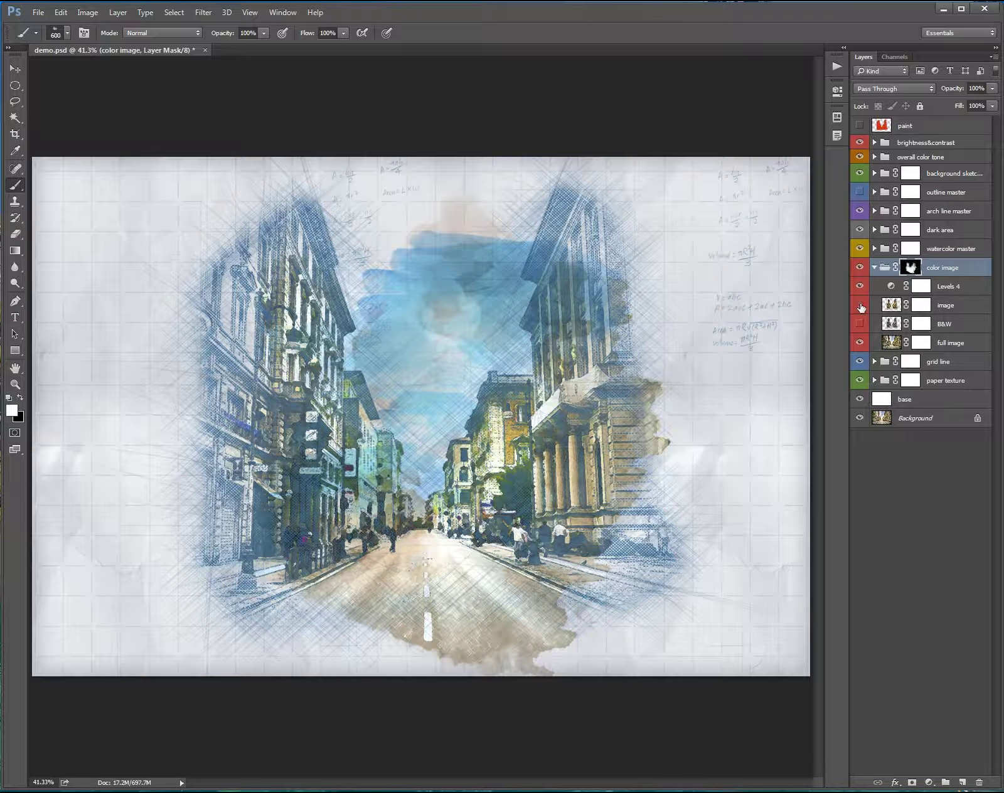
left_click(860, 305)
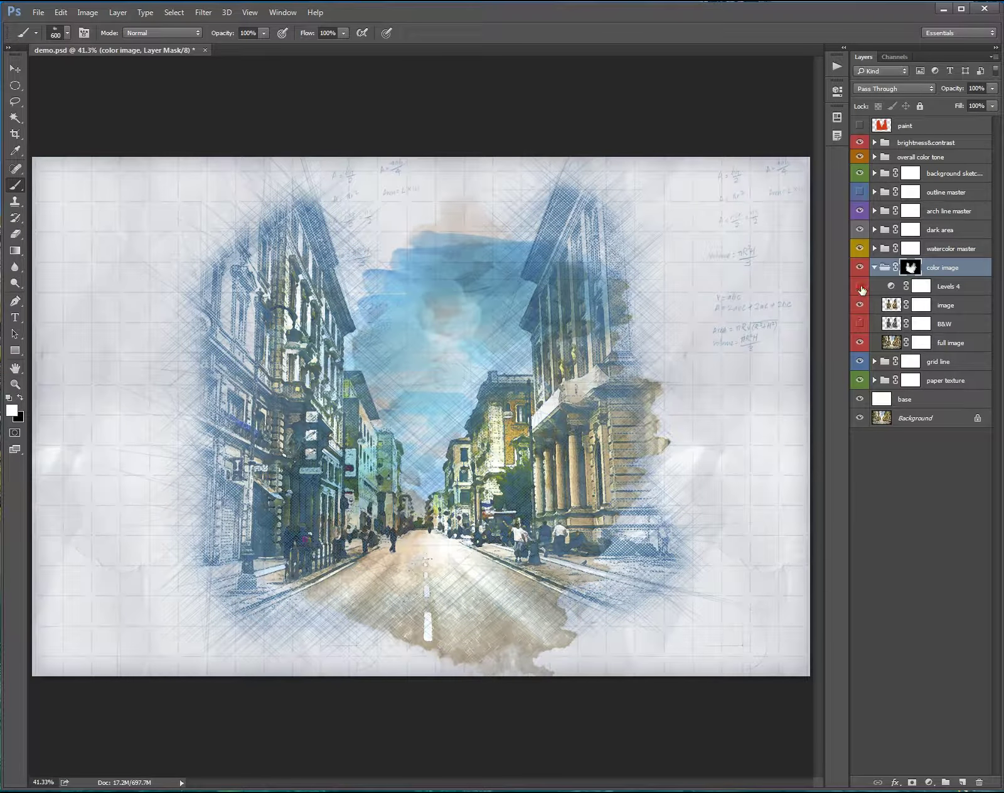
left_click(859, 286)
- Swap to B&W and back, toggle the group mask off and on, and collapse the group
left_click(859, 305)
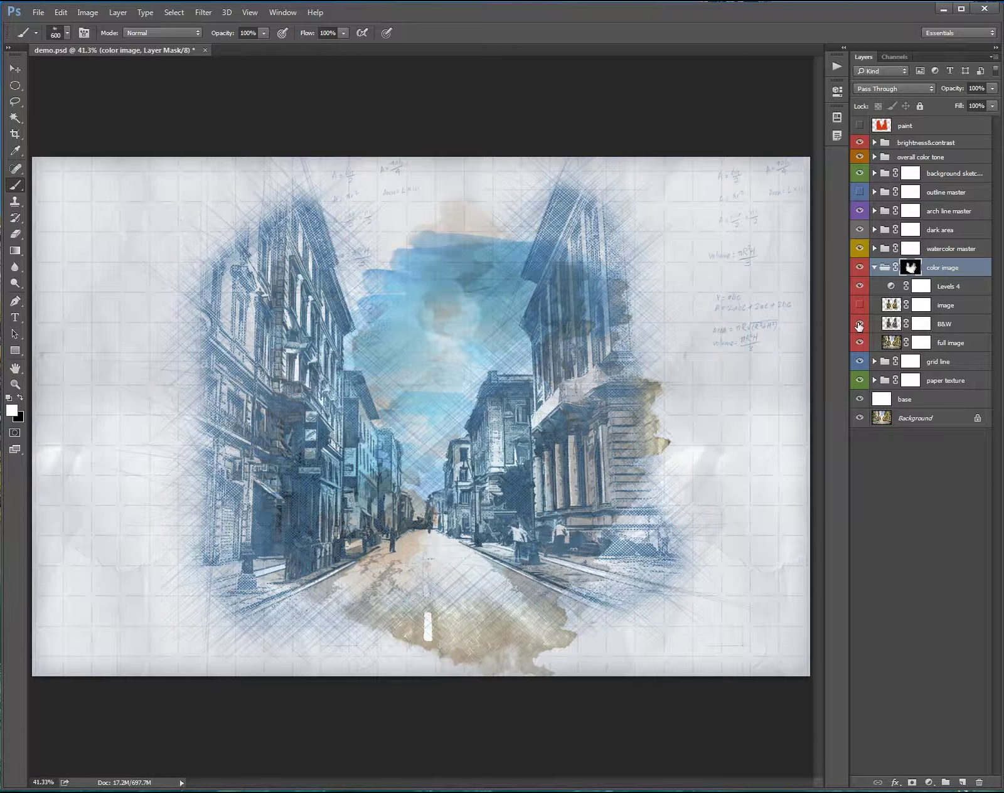
left_click(859, 324)
left_click(860, 305)
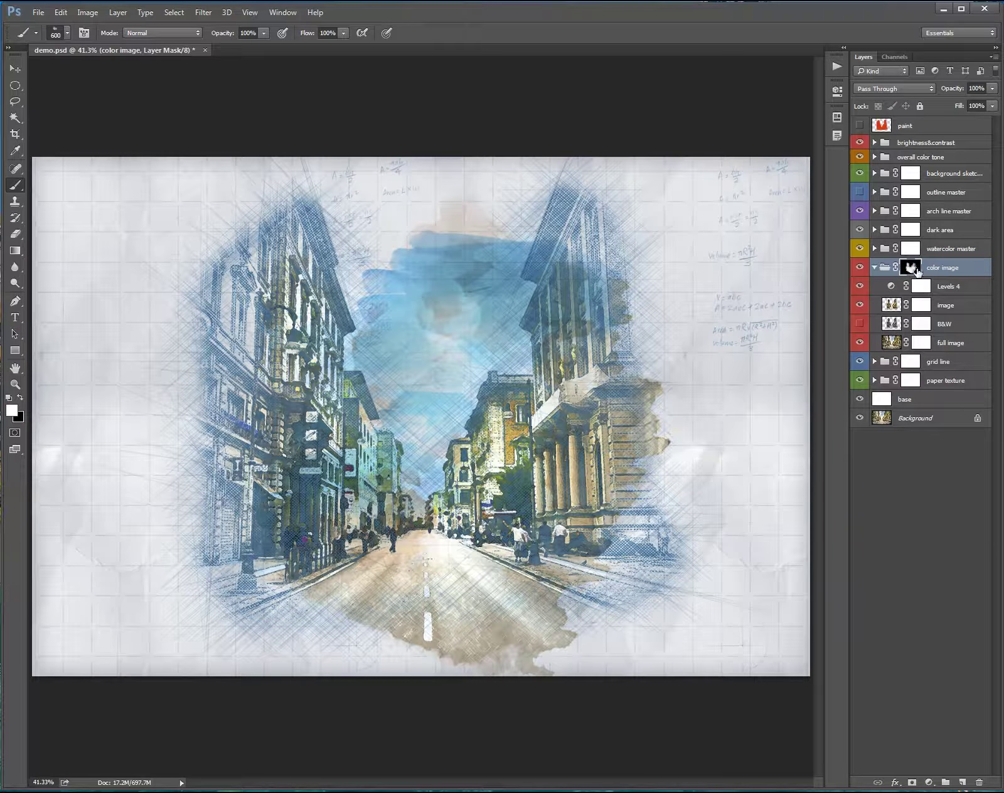
left_click(915, 269, "shift")
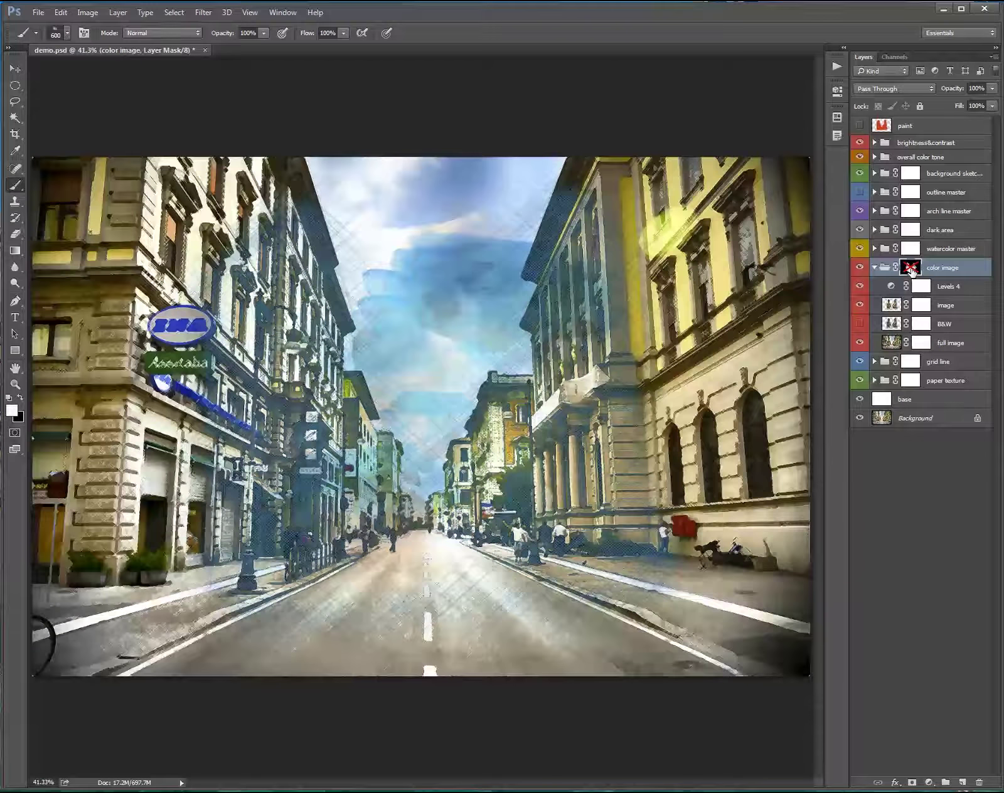
left_click(911, 268, "shift")
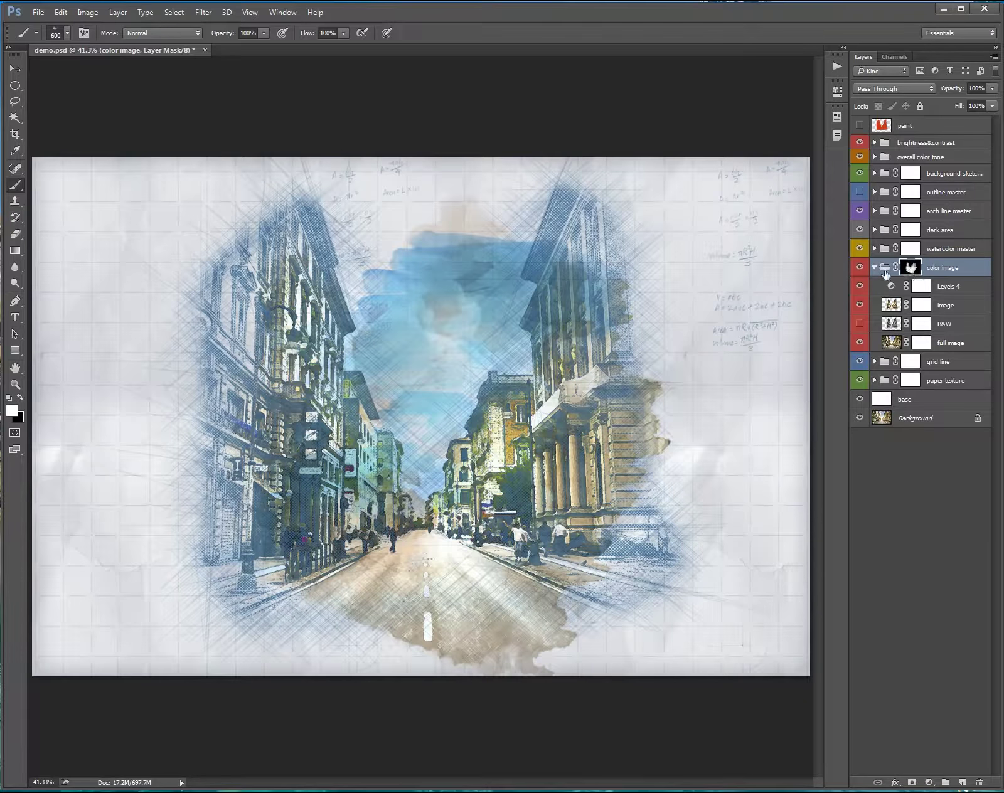
left_click(875, 267)
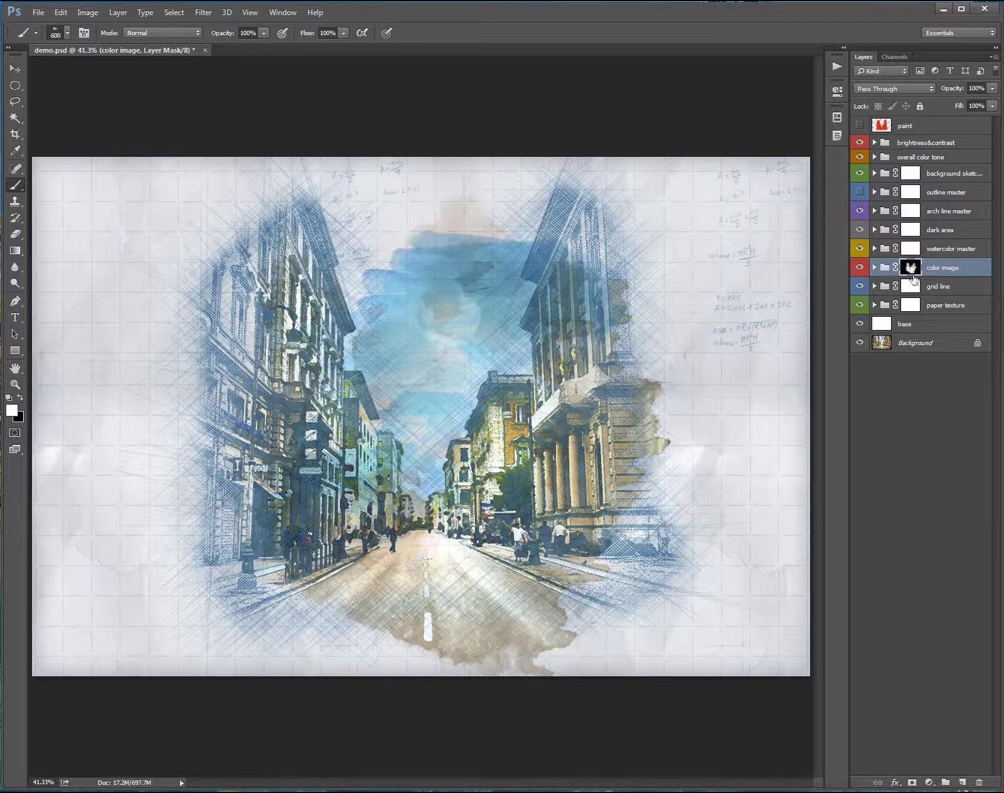
- Hide all groups above paper texture and expand the paper texture group
left_click(938, 306)
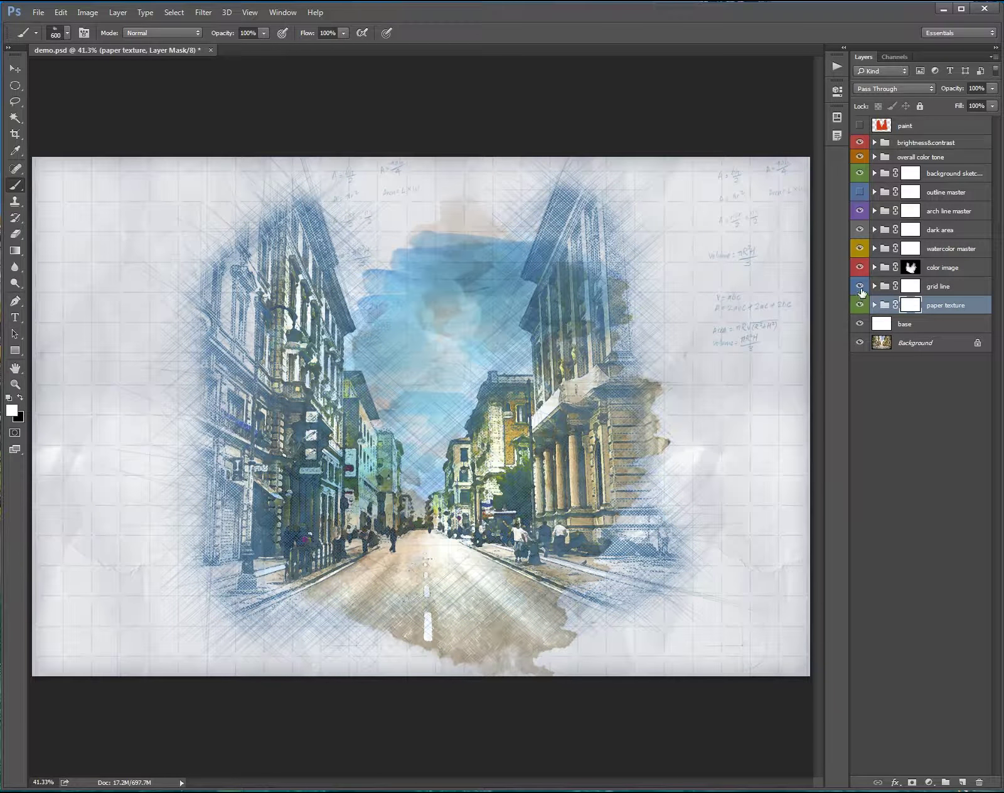
left_click_drag(860, 286, 860, 144)
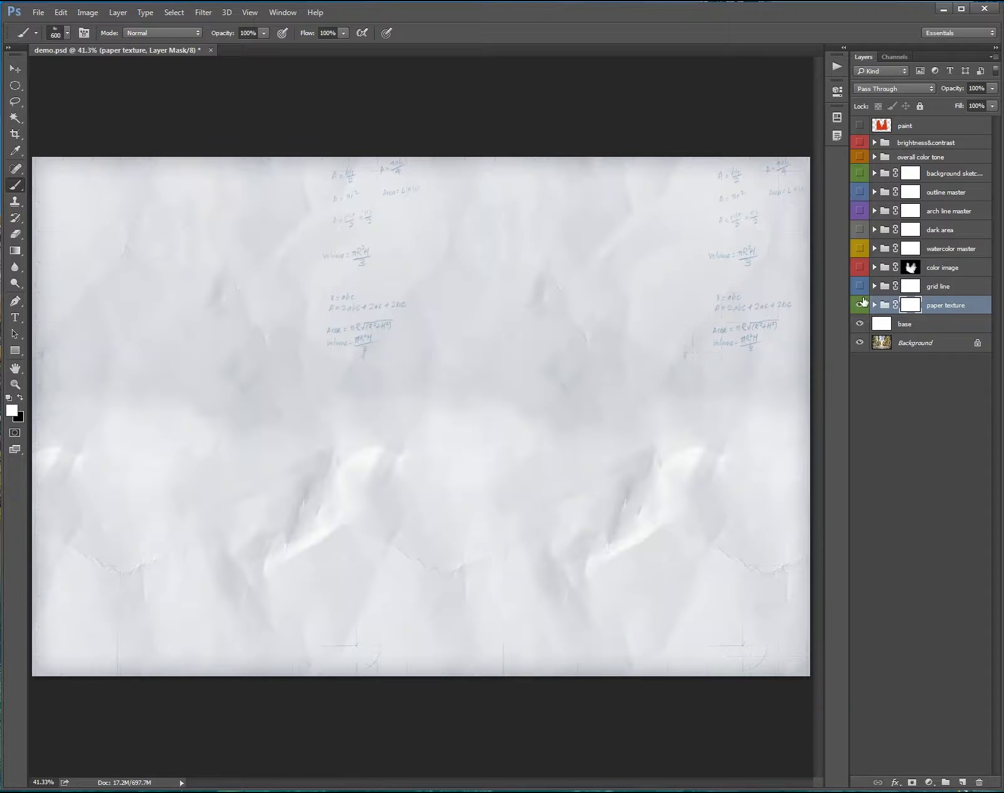
left_click(860, 306)
left_click(859, 305)
left_click(874, 305)
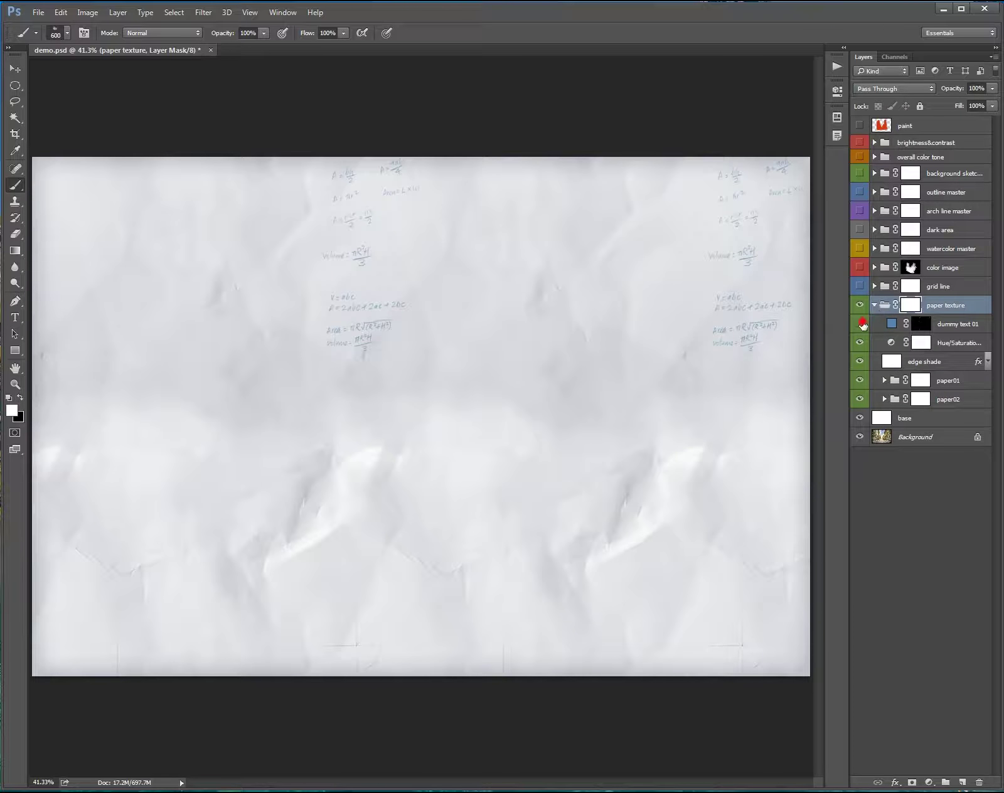
- Move the dummy text 01 formulas down and left, then hide them
left_click(859, 324)
left_click(860, 323)
left_click(892, 323)
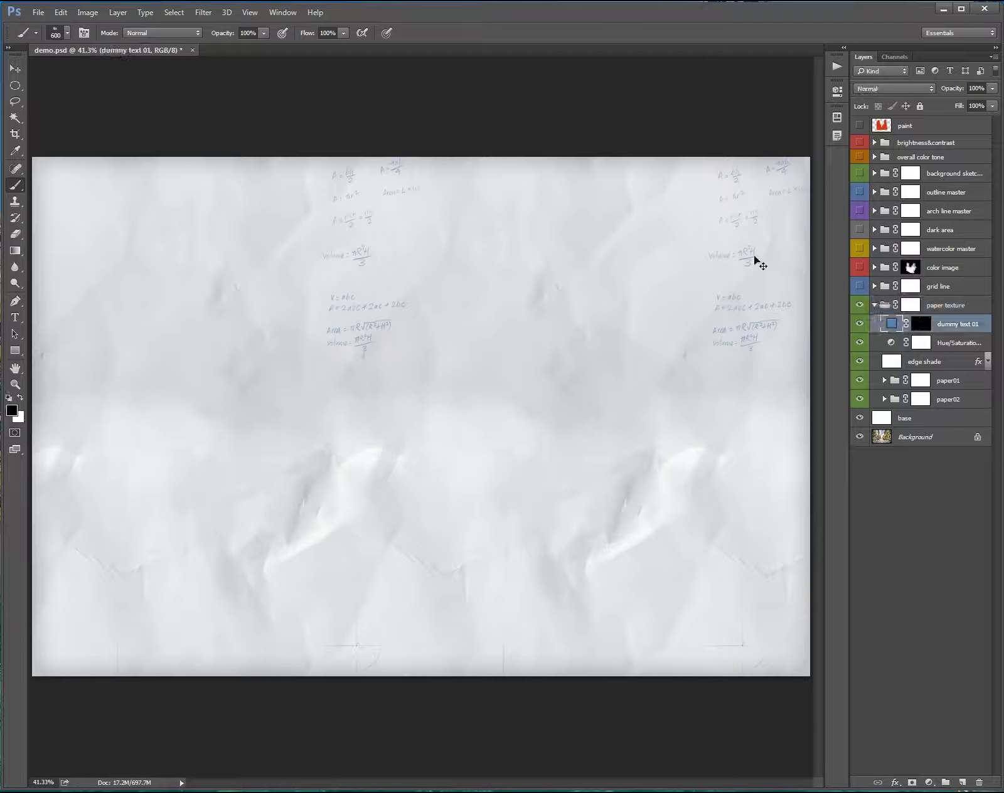
mouse_move(645, 312)
left_mouse_down()
mouse_move(553, 475)
mouse_move(538, 428)
left_mouse_up()
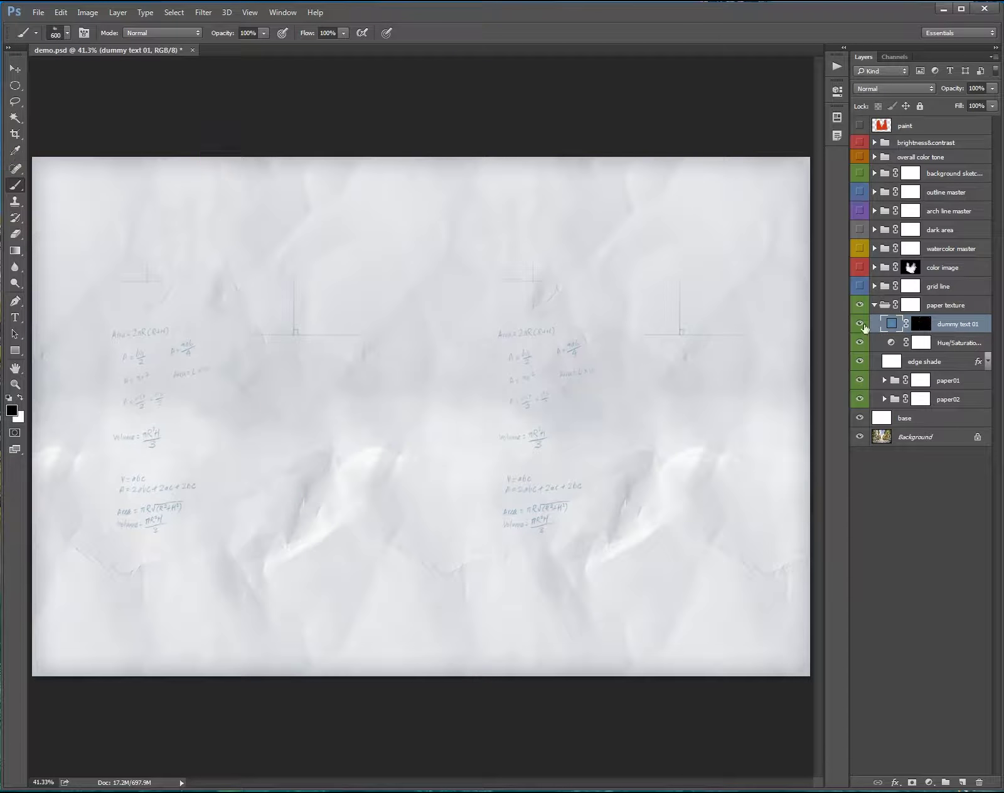
left_click(859, 325)
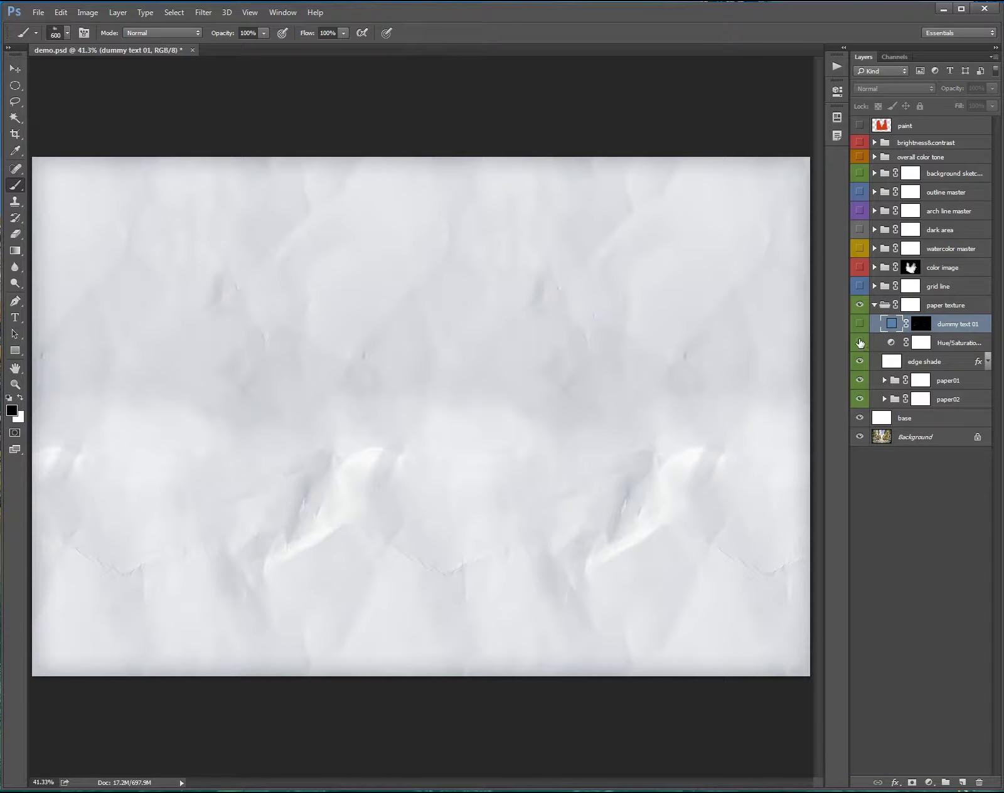
- Compare the edge shade, paper01 and paper02 textures, leaving paper01 on
left_click(859, 361)
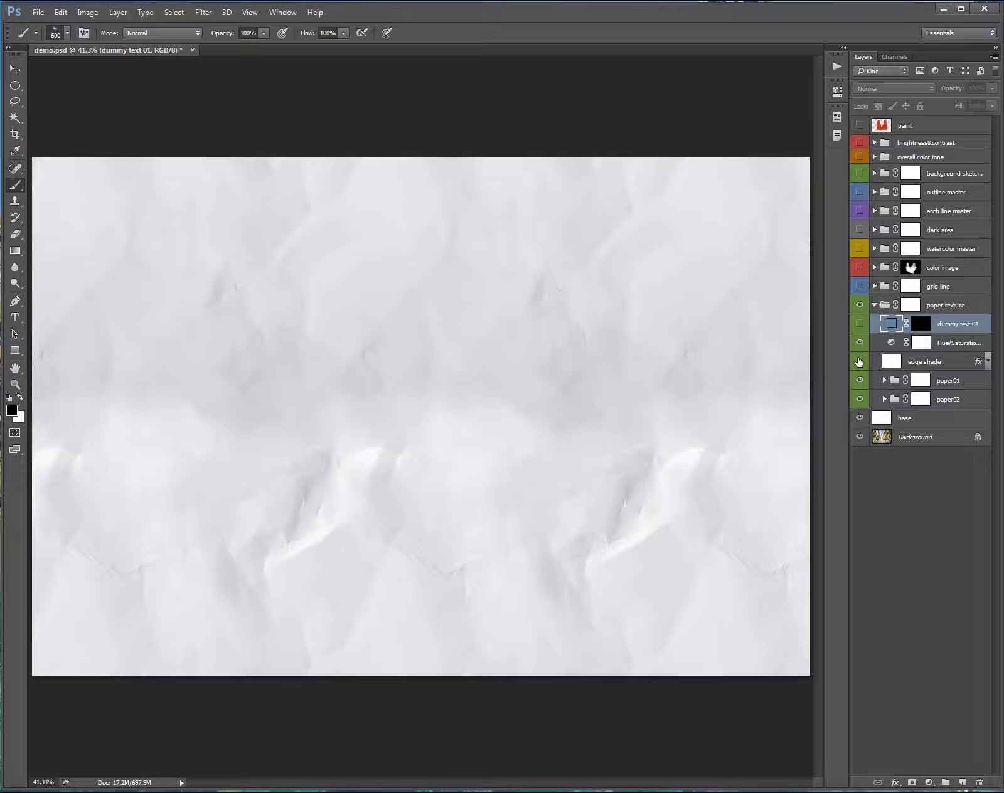
left_click(859, 361)
left_click(859, 380)
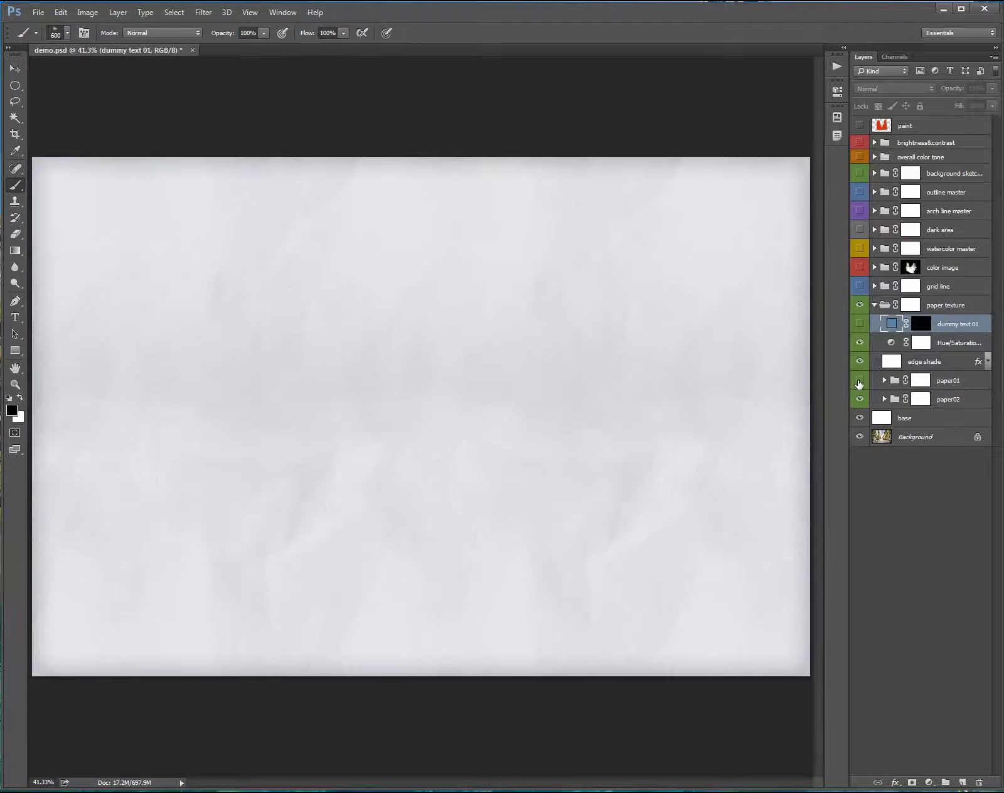
left_click(859, 400)
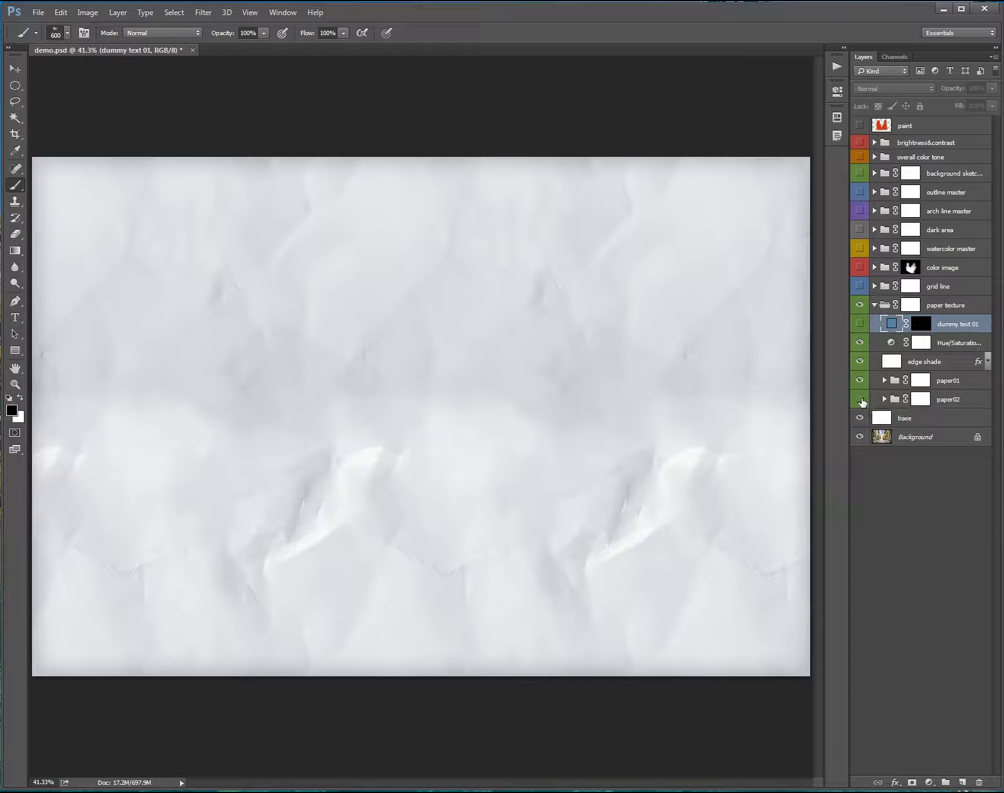
left_click(859, 381)
left_click(859, 399)
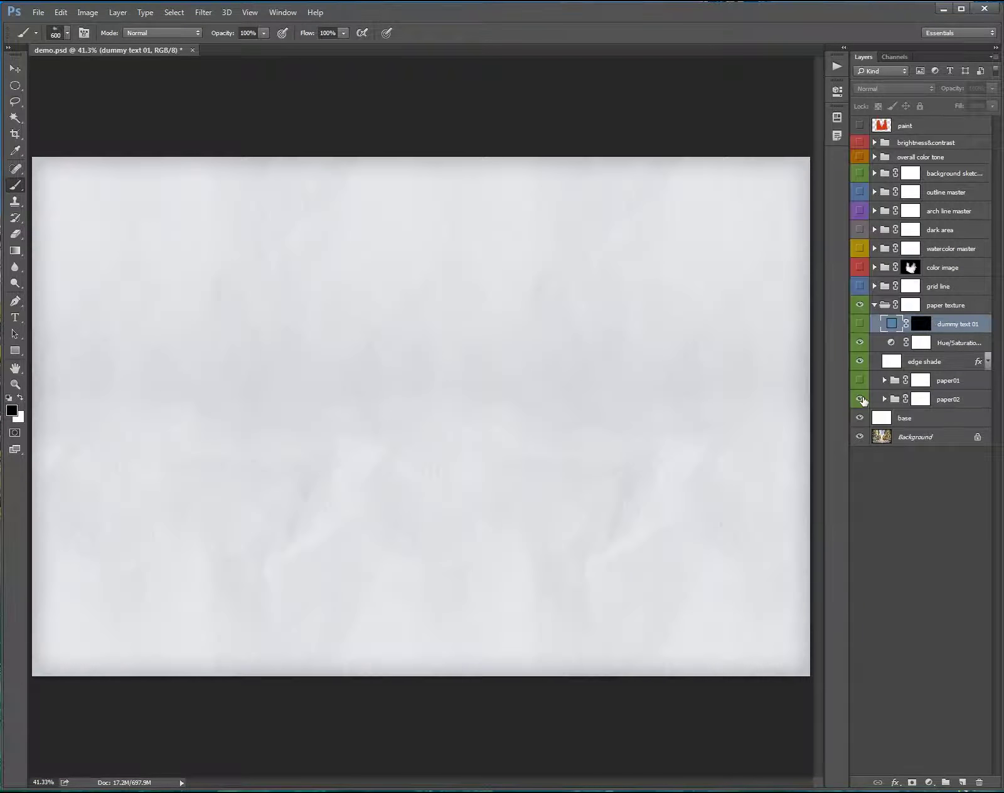
left_click(860, 380)
- Test the paper rough Pattern Overlay scale, returning it to about 100, and collapse paper01
left_click(885, 380)
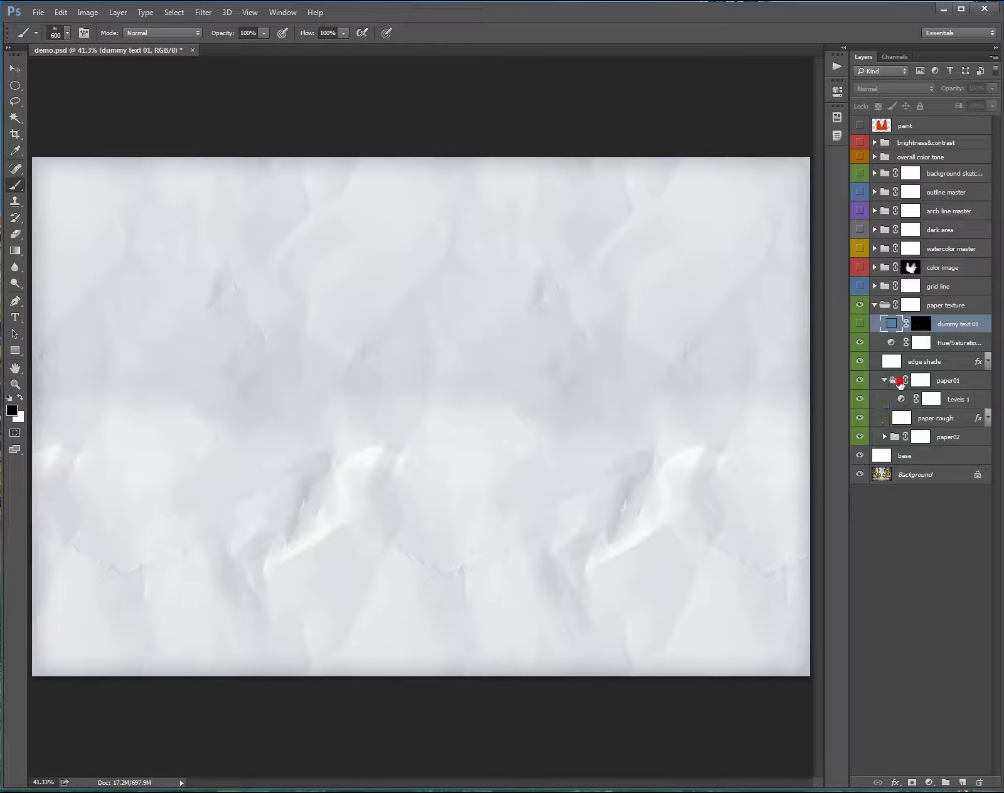
left_click(921, 418)
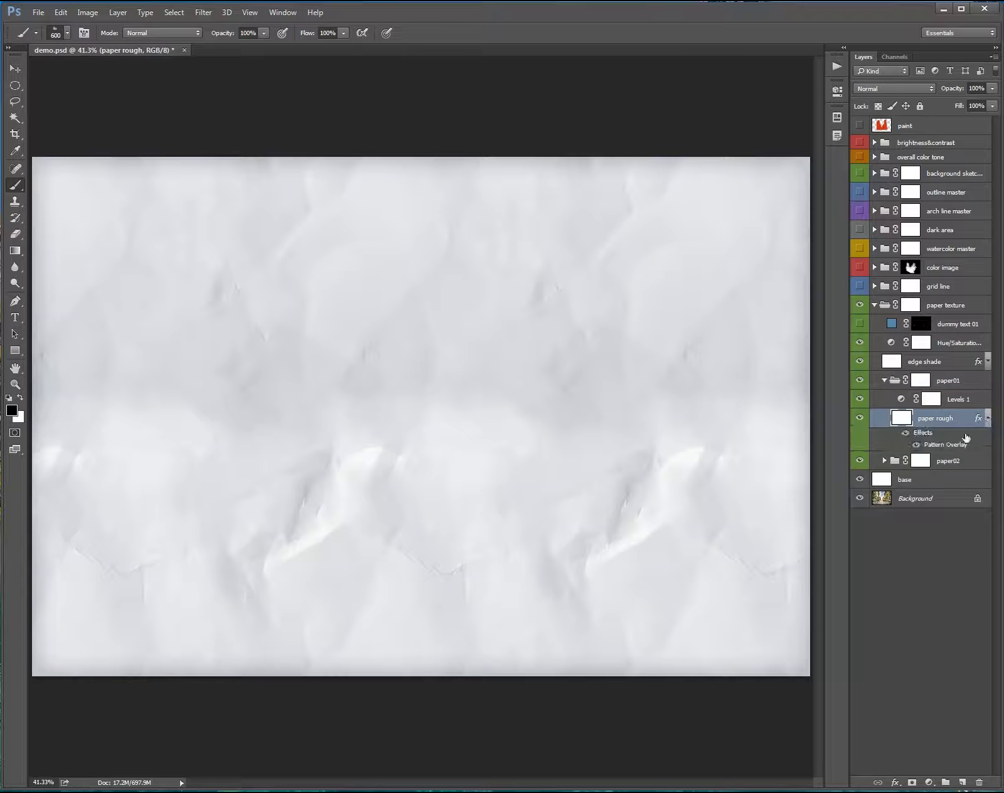
left_click(988, 418)
double_click(943, 445)
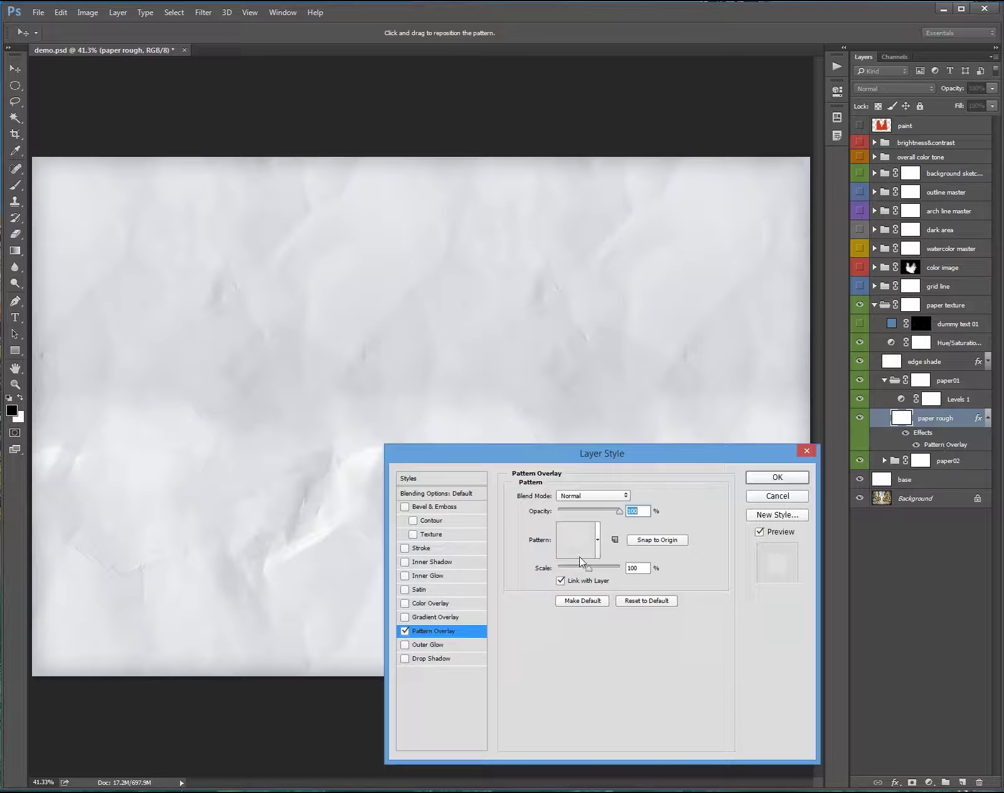
left_click_drag(588, 568, 580, 568)
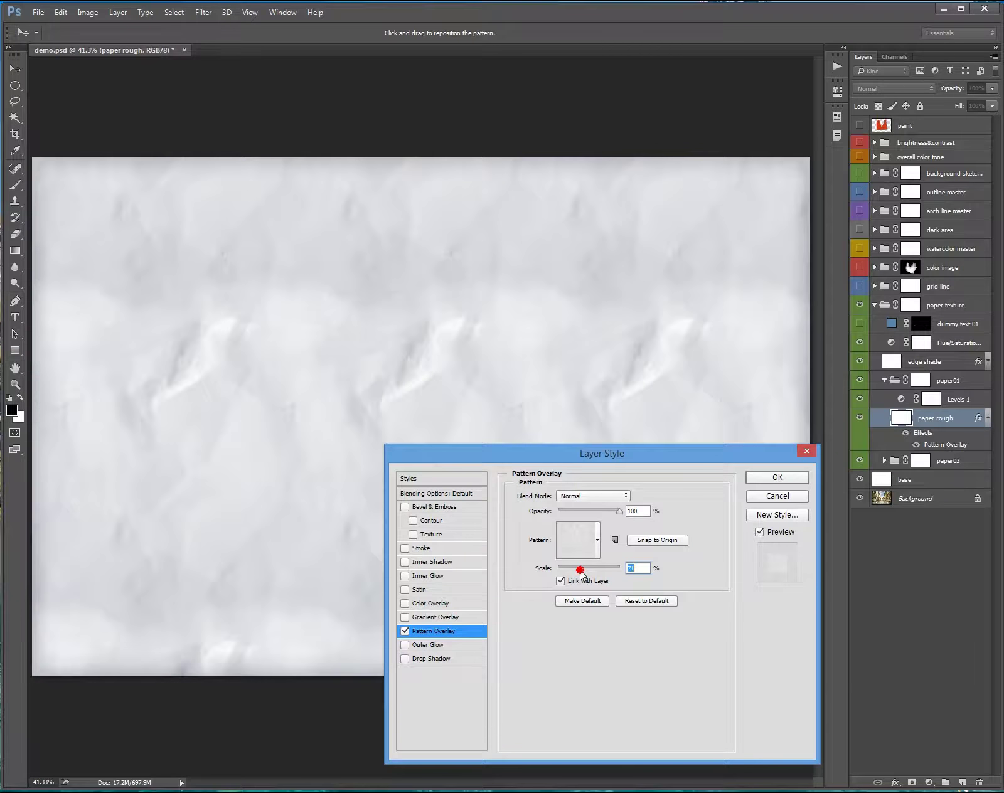
left_click_drag(581, 573, 591, 571)
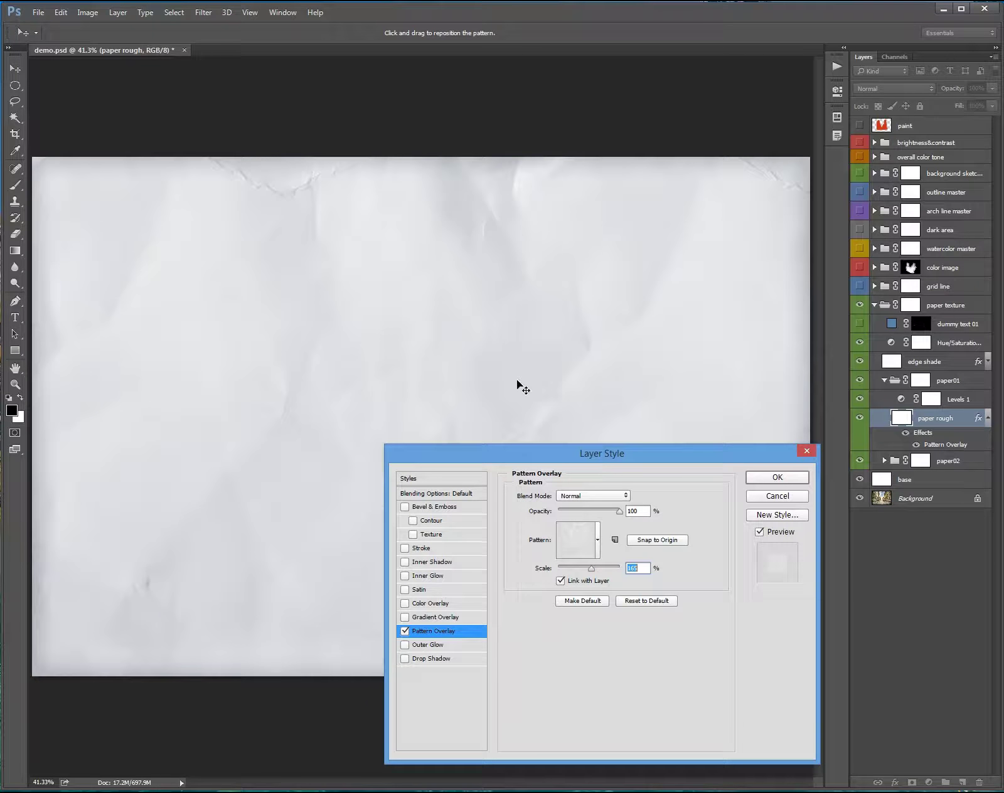
left_click_drag(589, 569, 591, 570)
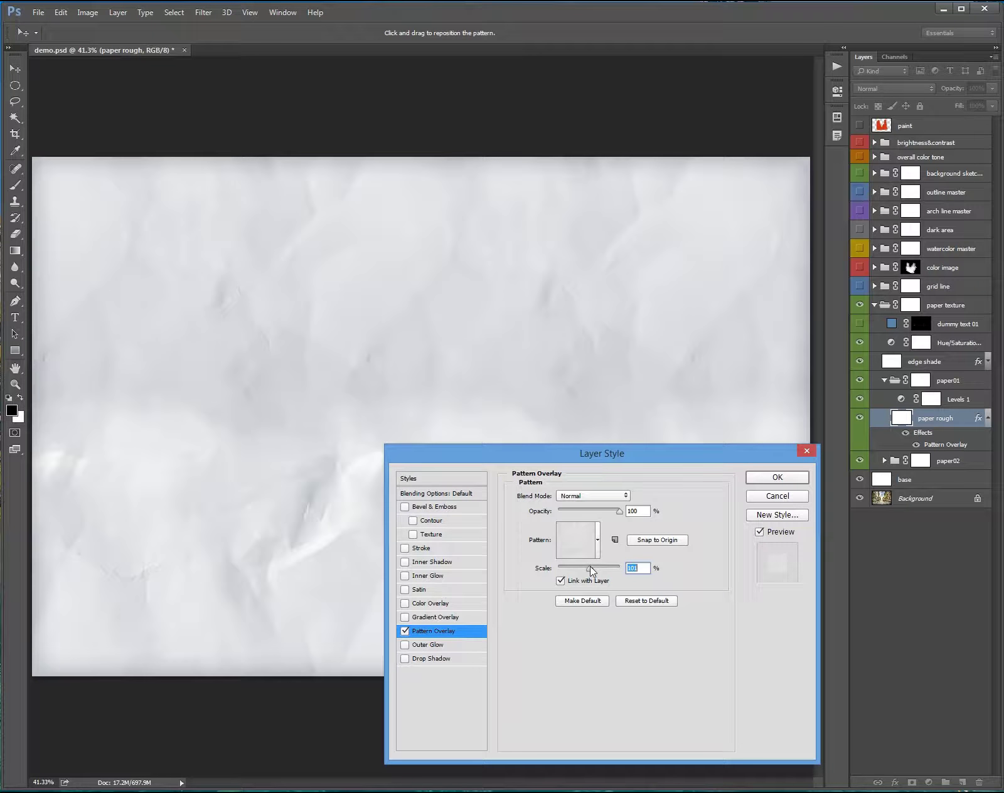
left_click(777, 496)
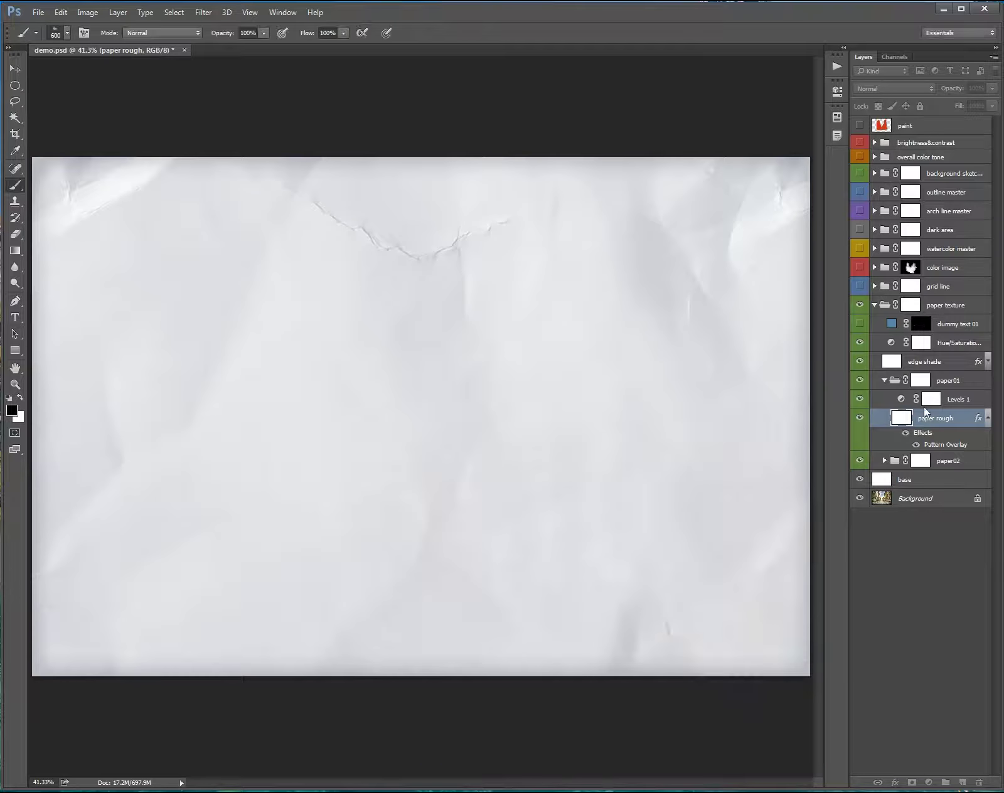
left_click(987, 419)
left_click(895, 380)
- Hide paper01 and try a larger paper texture01 Pattern Overlay scale, then discard it
left_click(884, 380)
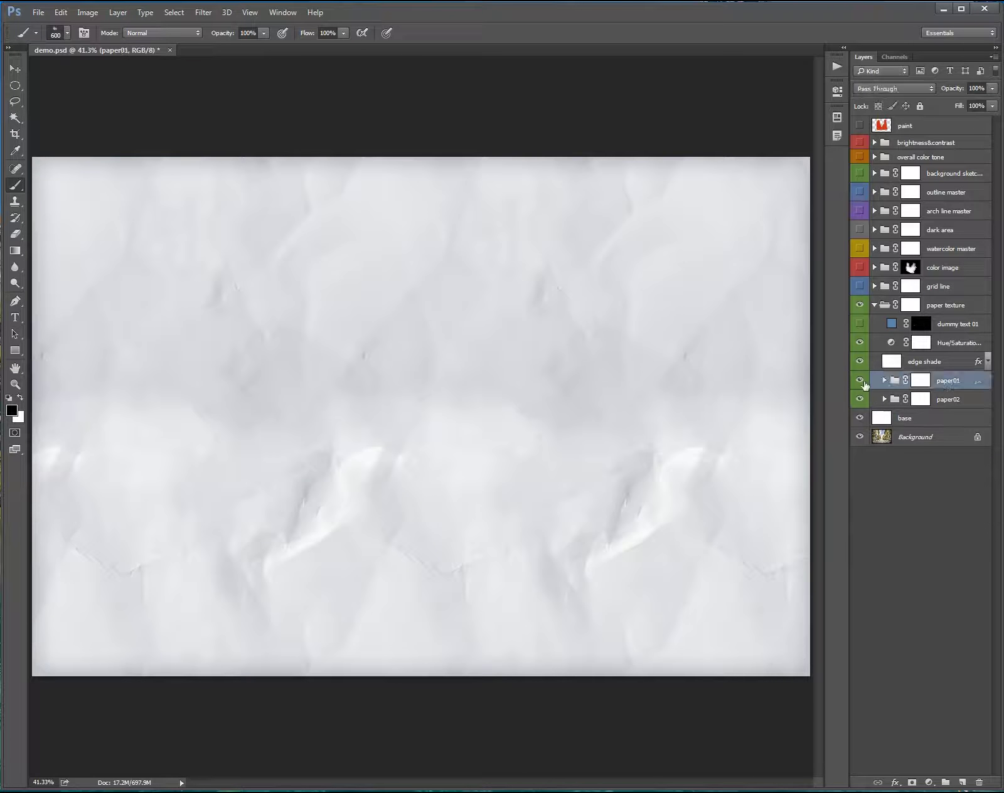
left_click(885, 399)
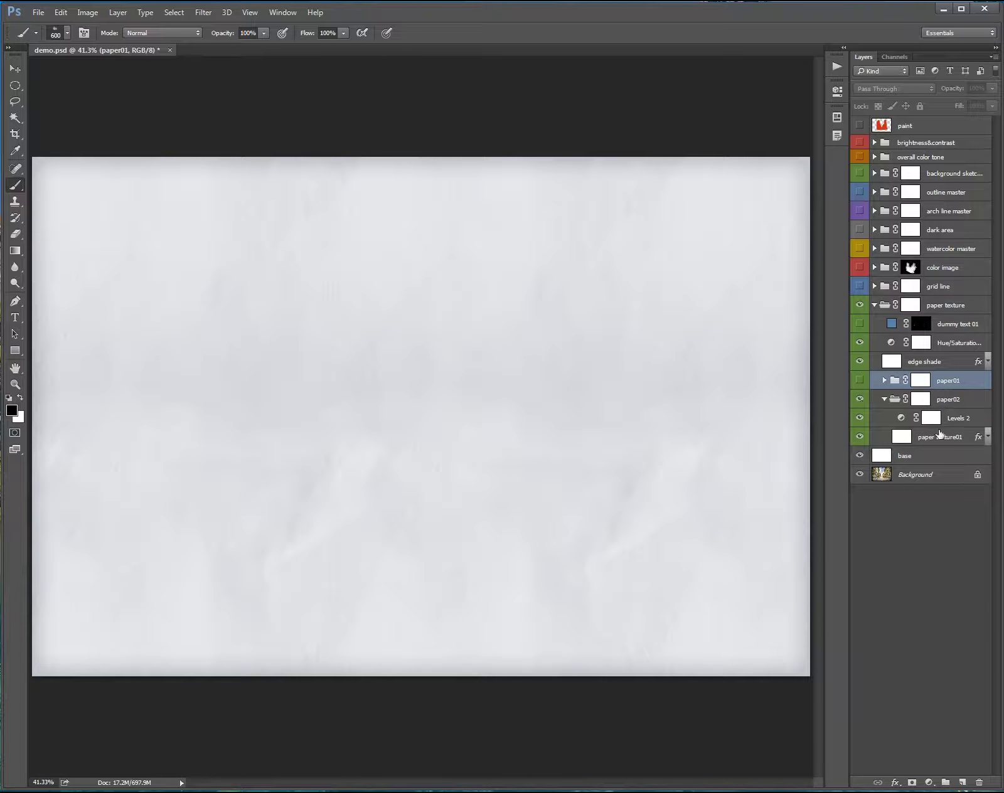
left_click(969, 439)
left_click(988, 436)
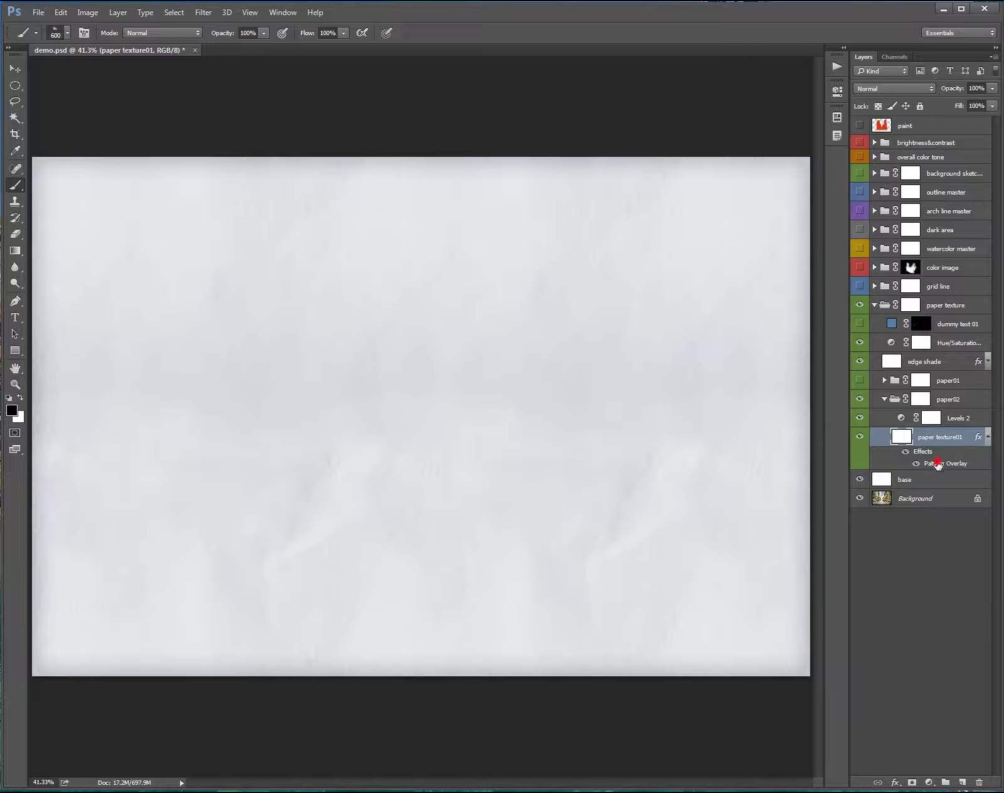
double_click(931, 465)
mouse_move(591, 568)
left_mouse_down()
mouse_move(600, 568)
mouse_move(576, 568)
mouse_move(587, 568)
left_mouse_up()
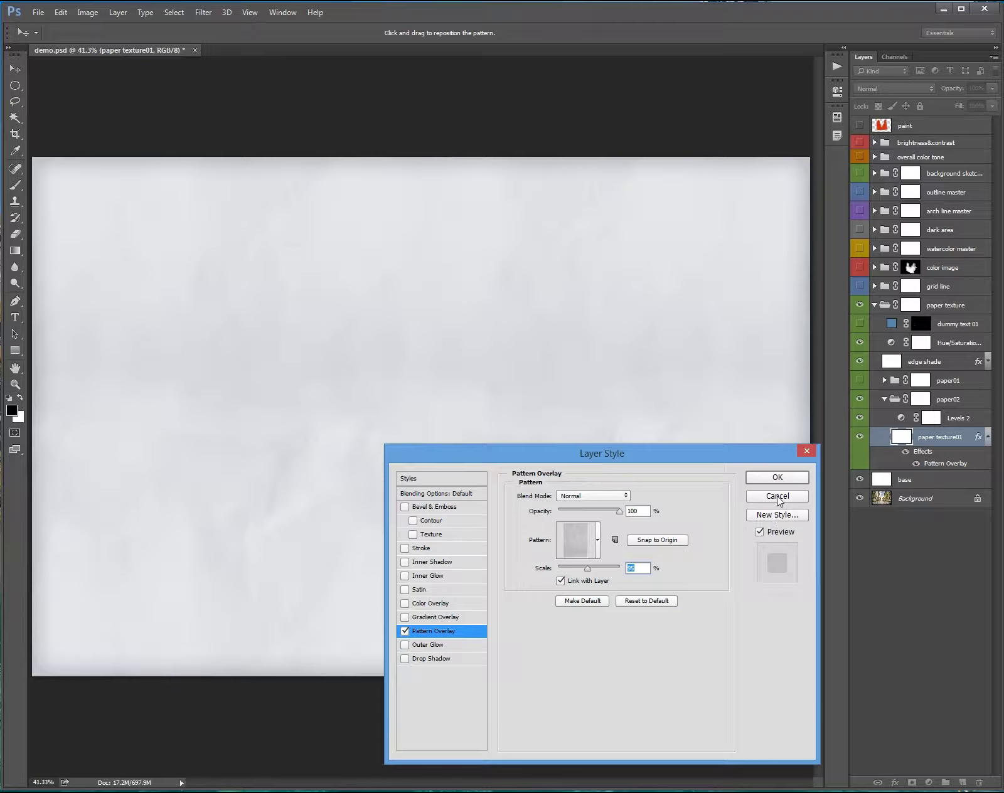
left_click(778, 477)
- Restore paper01, show the grid lines, and toggle paper texture and Color Fill 3 visibility
left_click(887, 399)
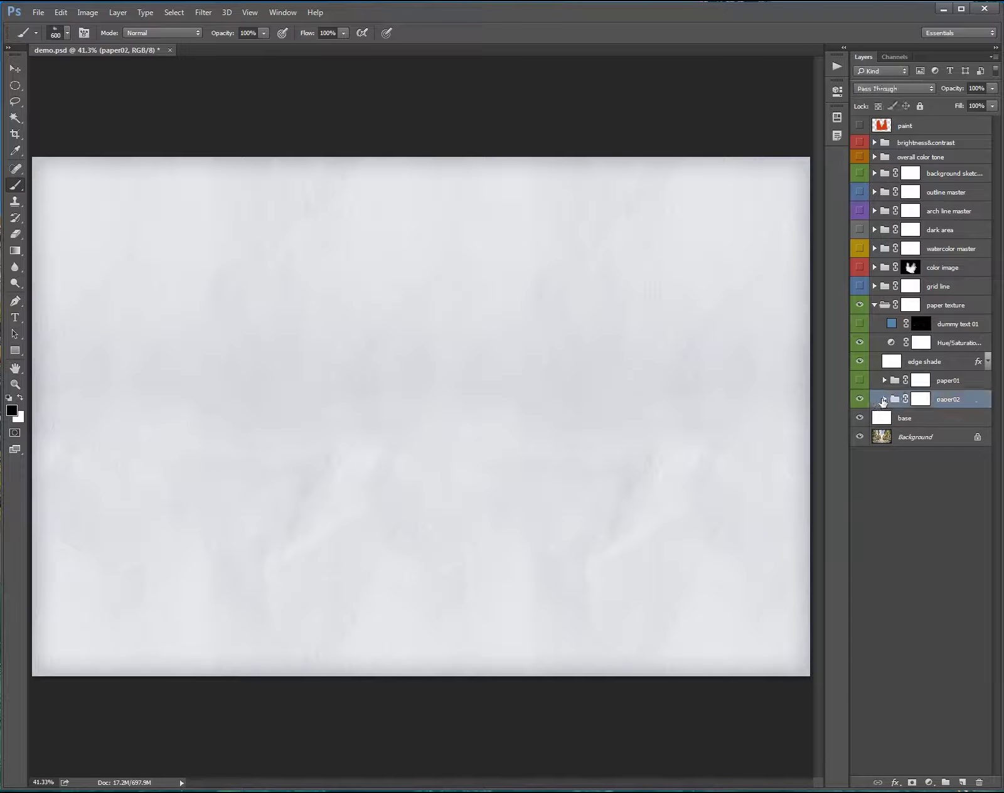
left_click(859, 381)
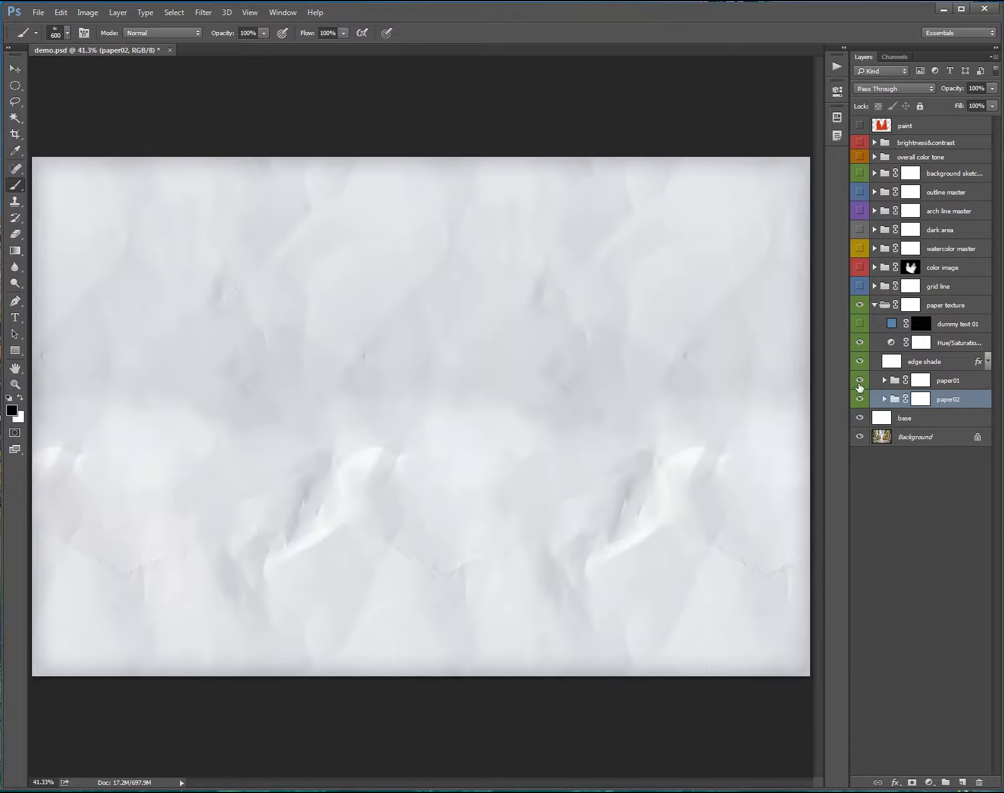
left_click(859, 324)
left_click(859, 325)
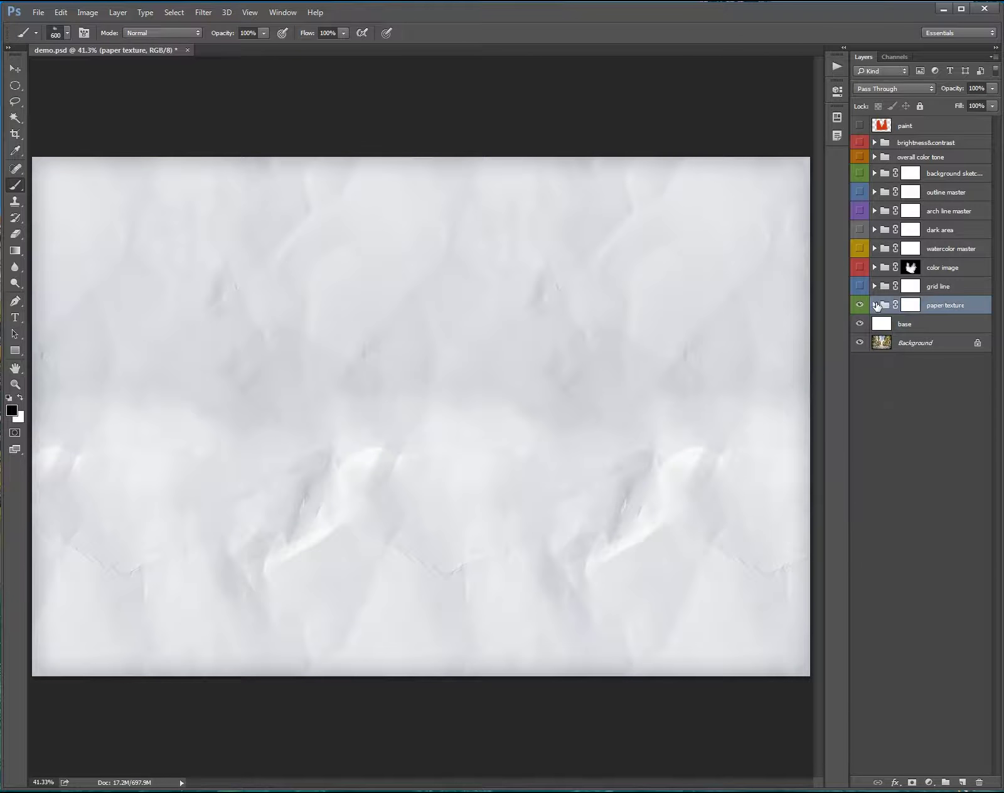
left_click(859, 287)
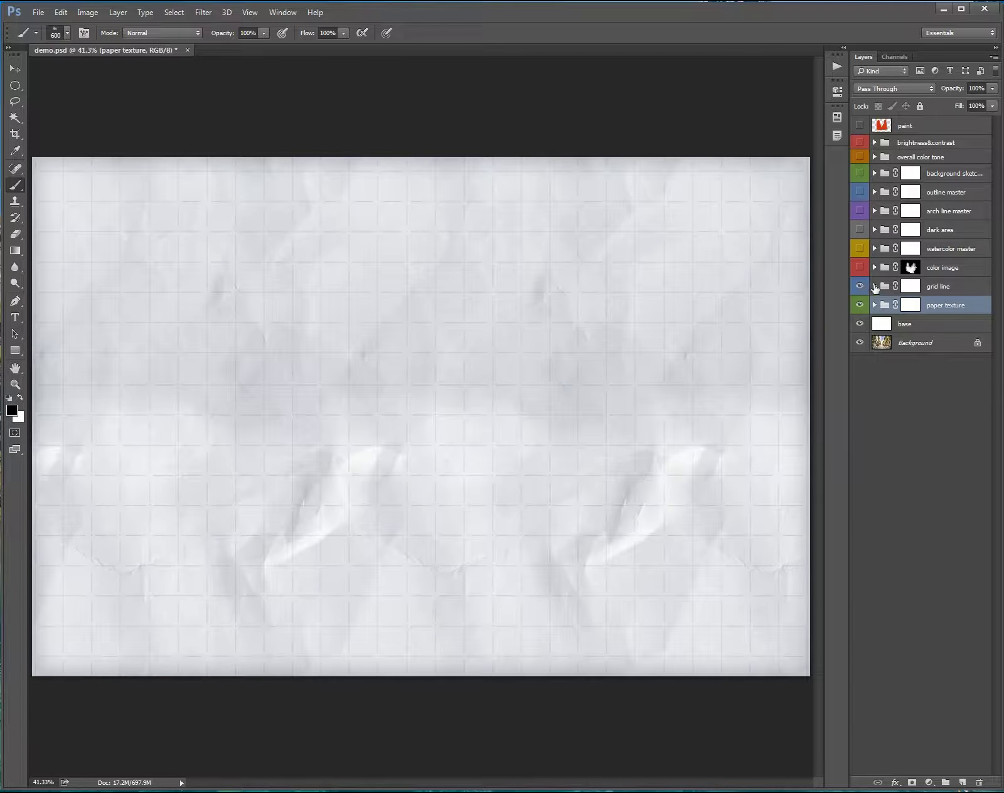
left_click(860, 306)
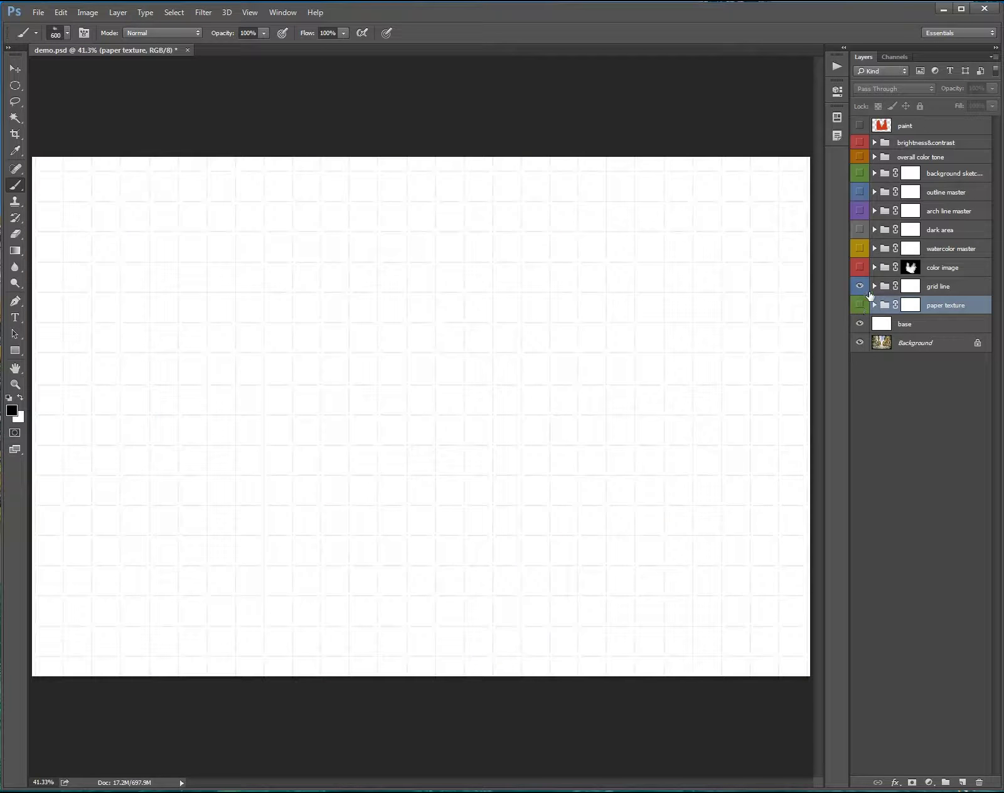
left_click(874, 286)
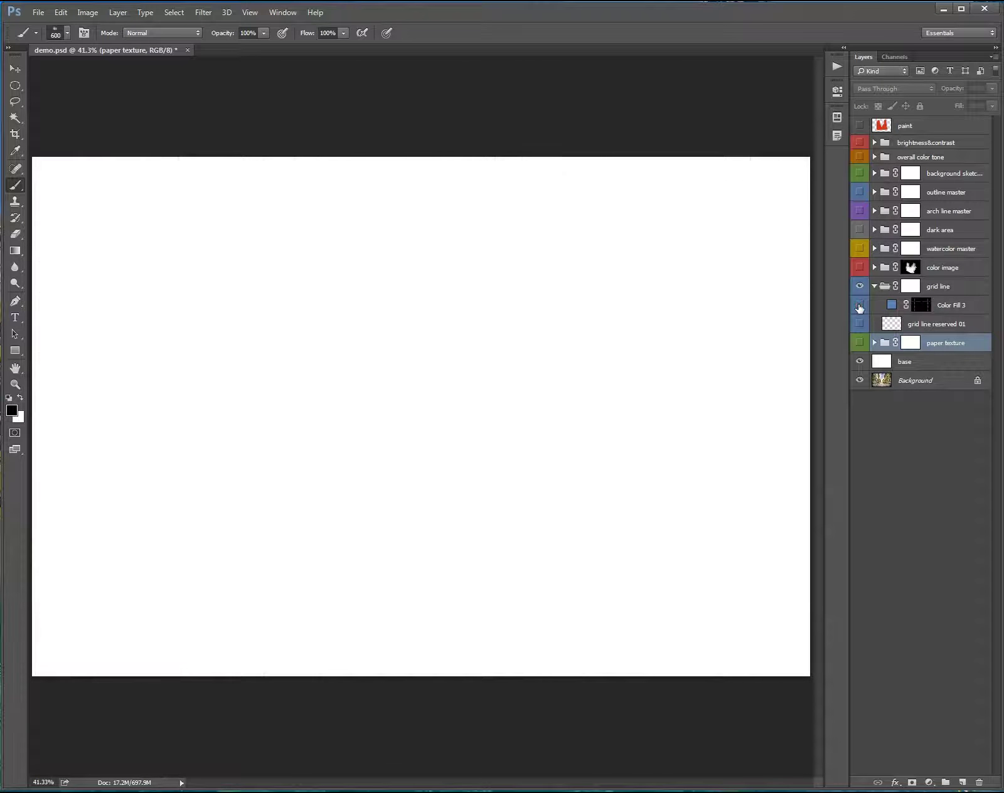
left_click(860, 305)
- Reposition the Color Fill 3 grid pattern across the canvas
left_click(894, 307)
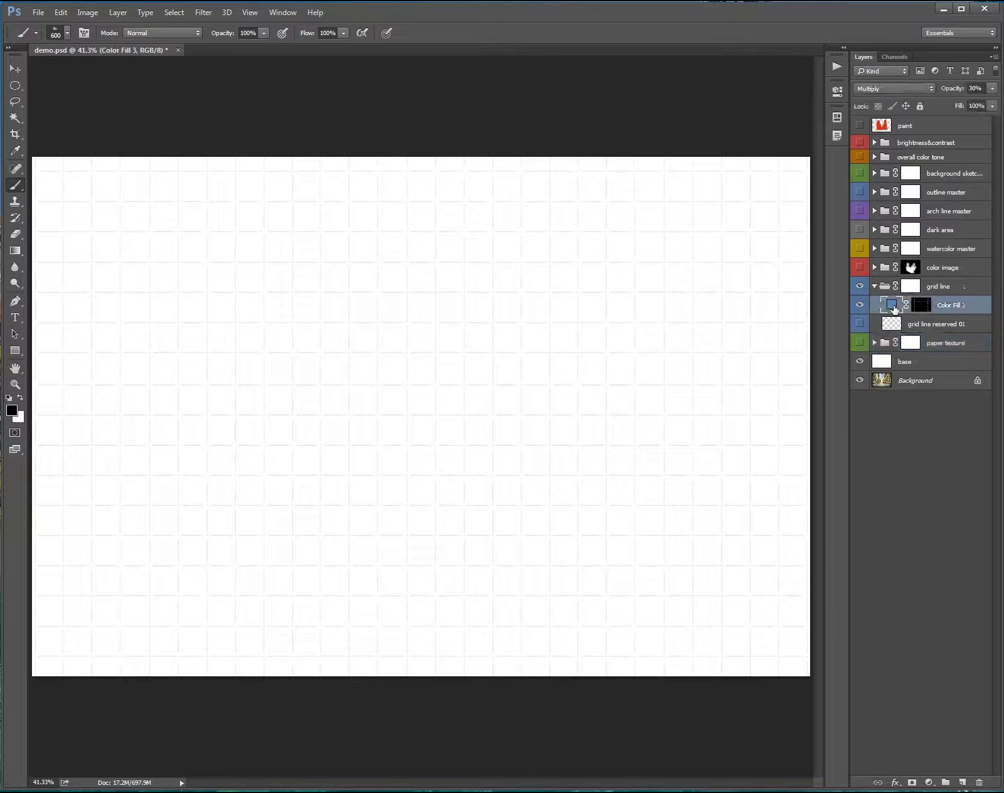
mouse_move(497, 312)
left_mouse_down()
mouse_move(349, 432)
mouse_move(687, 229)
mouse_move(644, 457)
left_mouse_up()
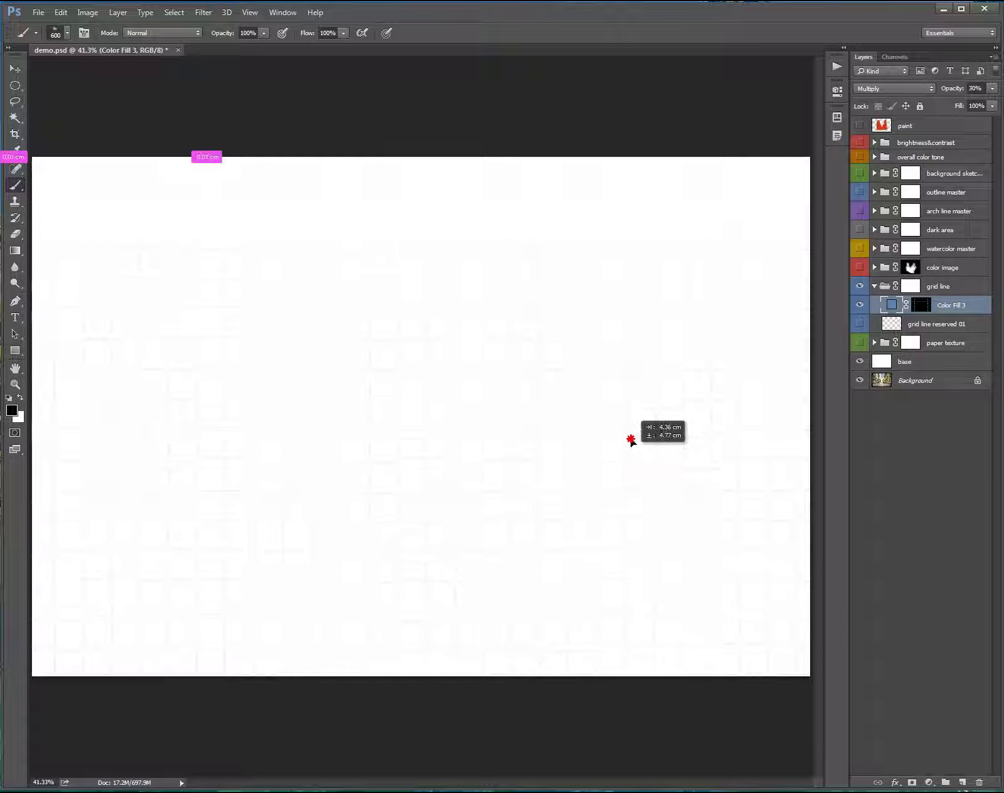
left_click_drag(644, 457, 638, 403)
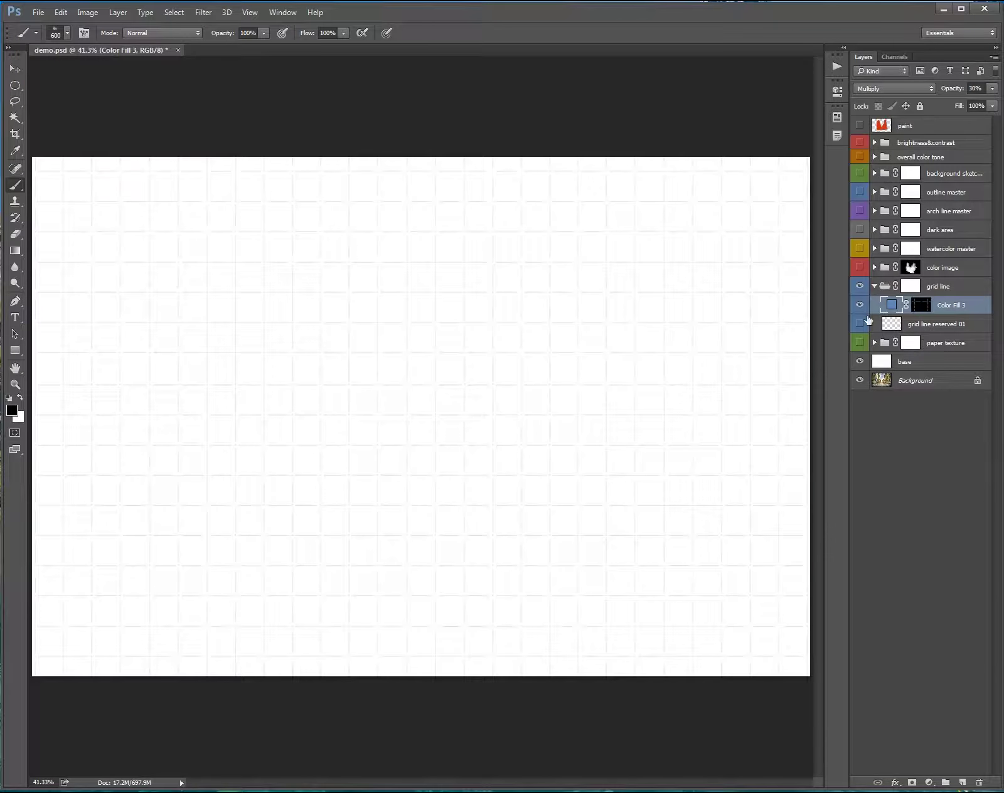
- Show the crumpled paper under the grid, keep grid line reserved 01 hidden, collapse grid line
left_click(859, 323)
left_click(860, 341)
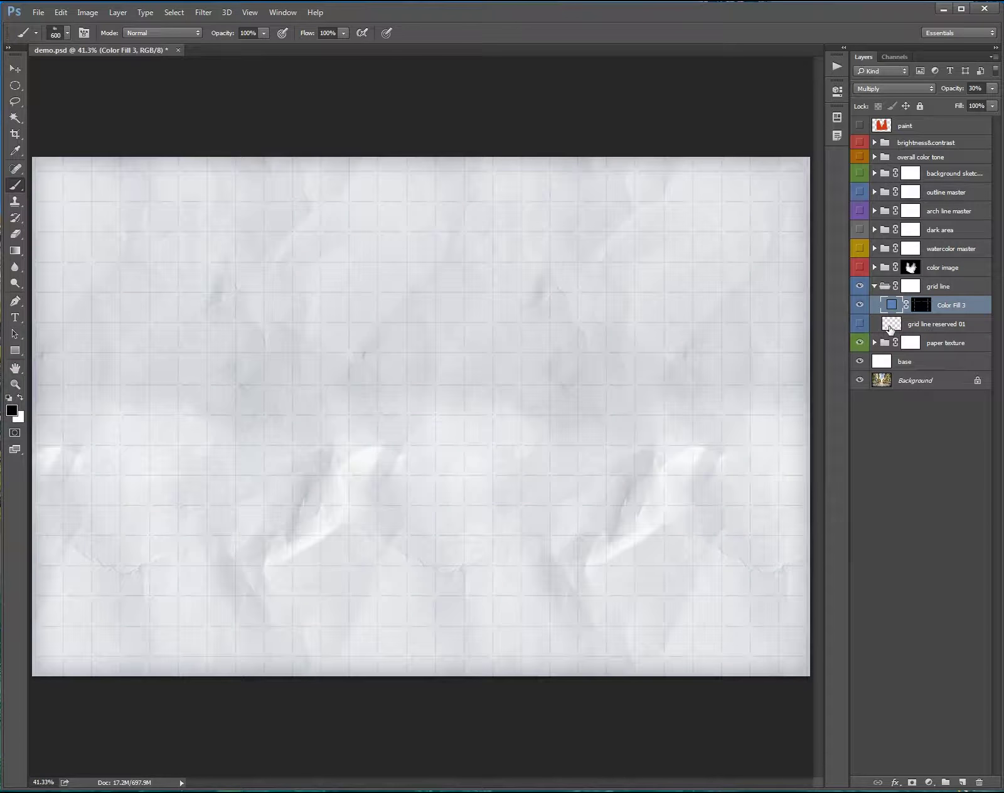
left_click(859, 324)
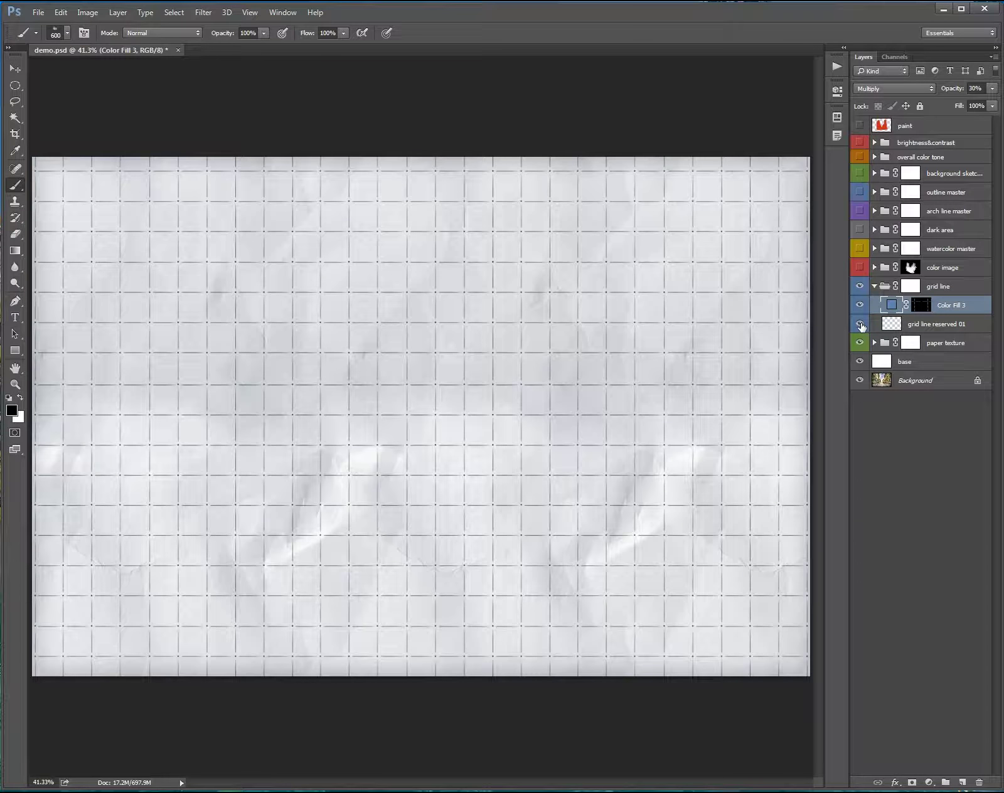
left_click(859, 324)
left_click(875, 286)
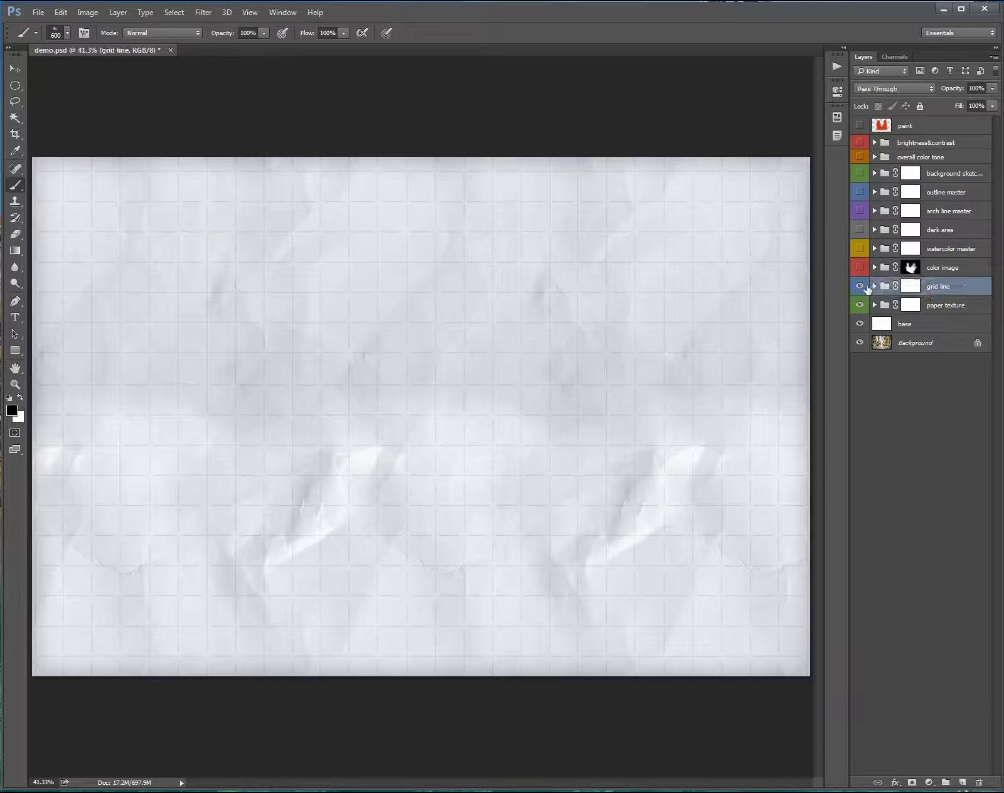
- Hide grid line and paper texture, then turn off color image's full image, mask, image and Levels 4
left_click(860, 268)
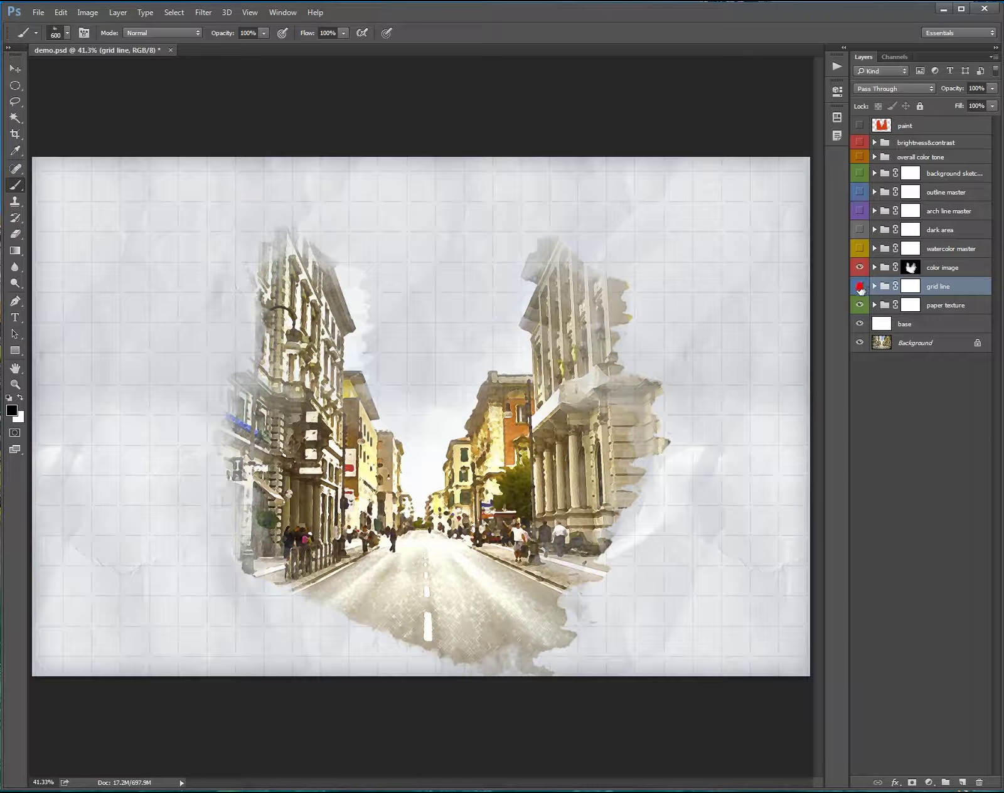
left_click_drag(860, 286, 859, 305)
left_click(874, 267)
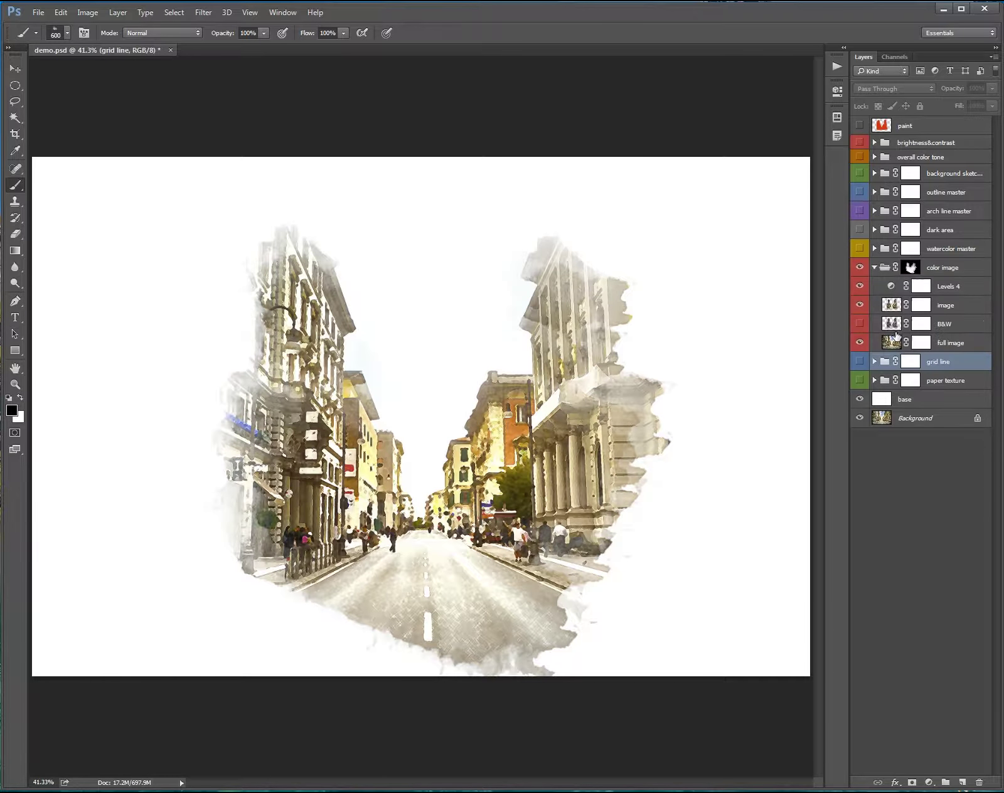
left_click(860, 342)
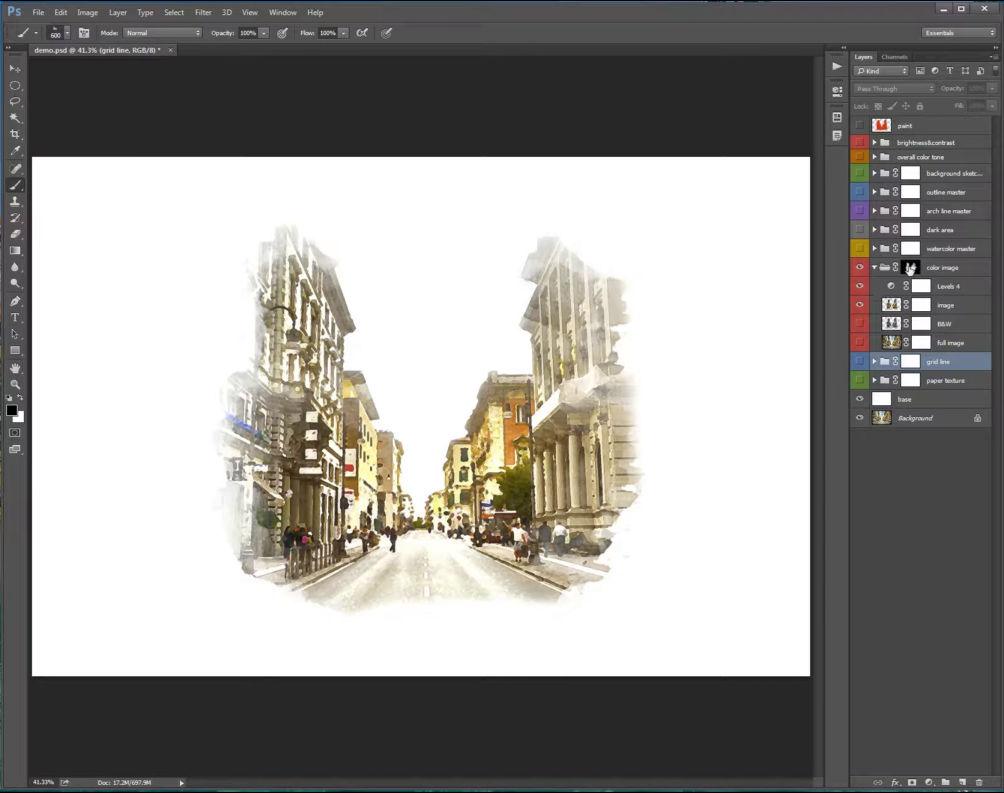
left_click(910, 269, "shift")
left_click_drag(860, 305, 861, 287)
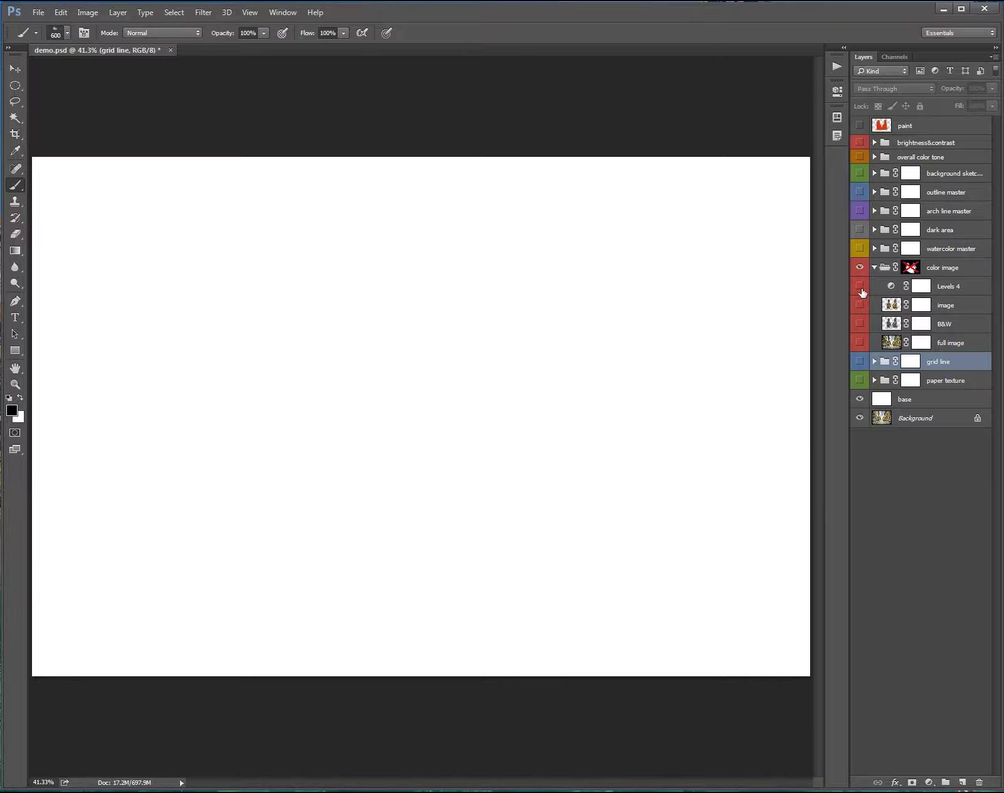
- Restore color image's layers and mask, collapse it, and hide it to isolate watercolour strokes
left_click(860, 343)
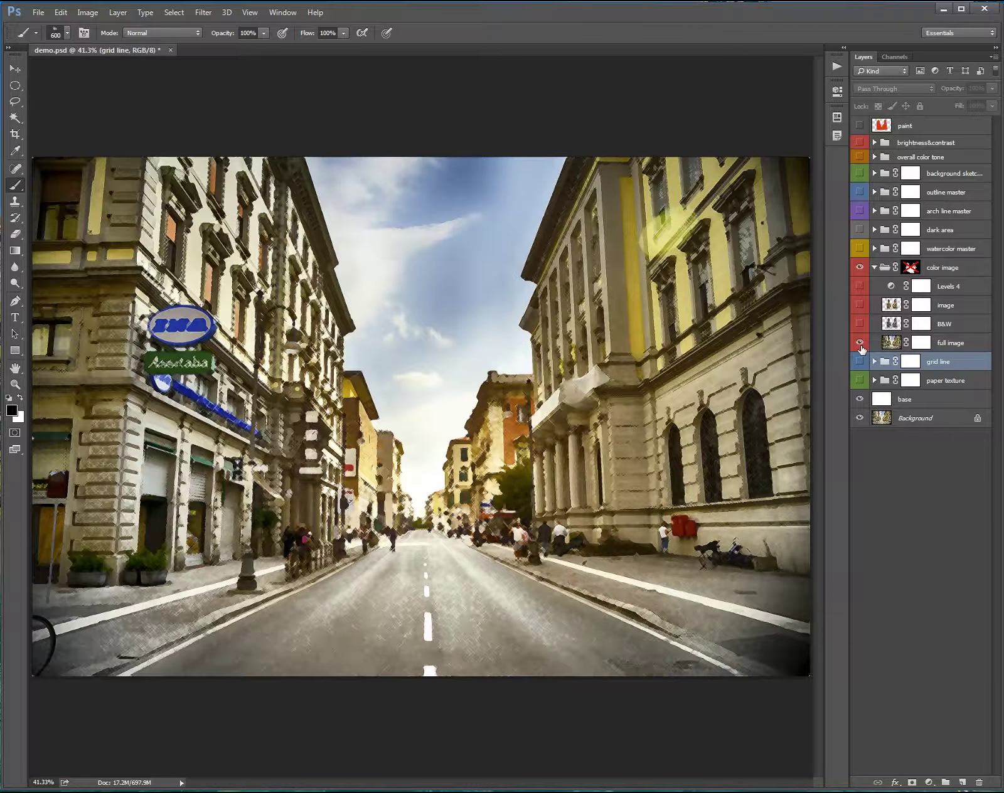
left_click(860, 324)
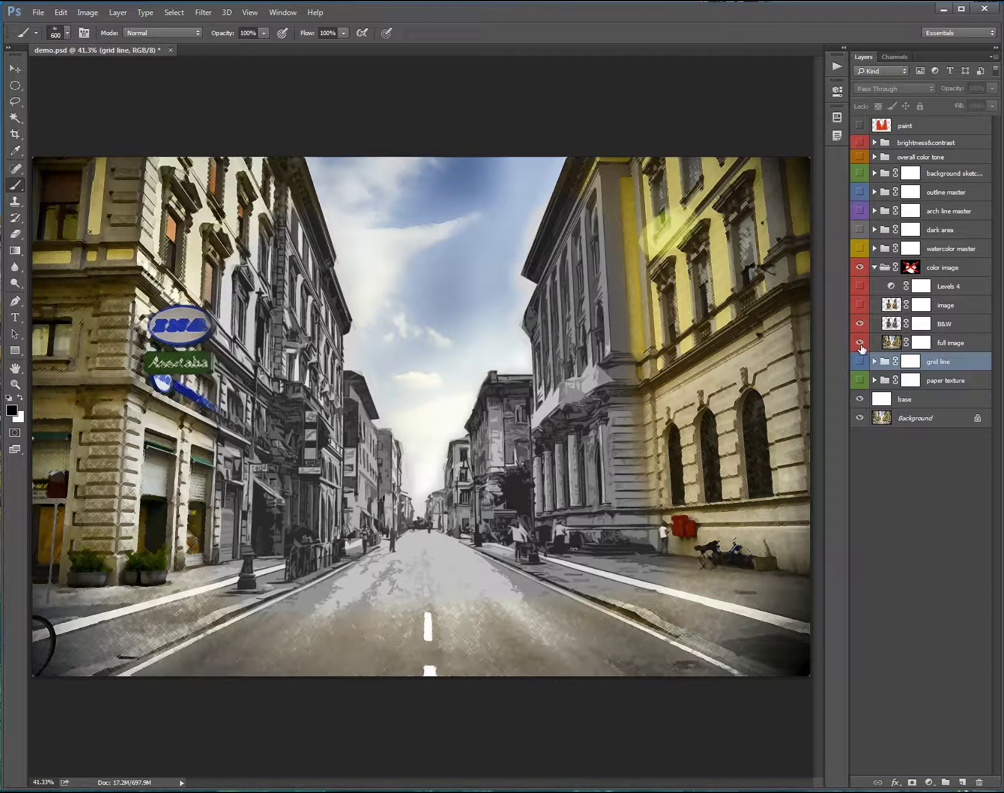
left_click(859, 343)
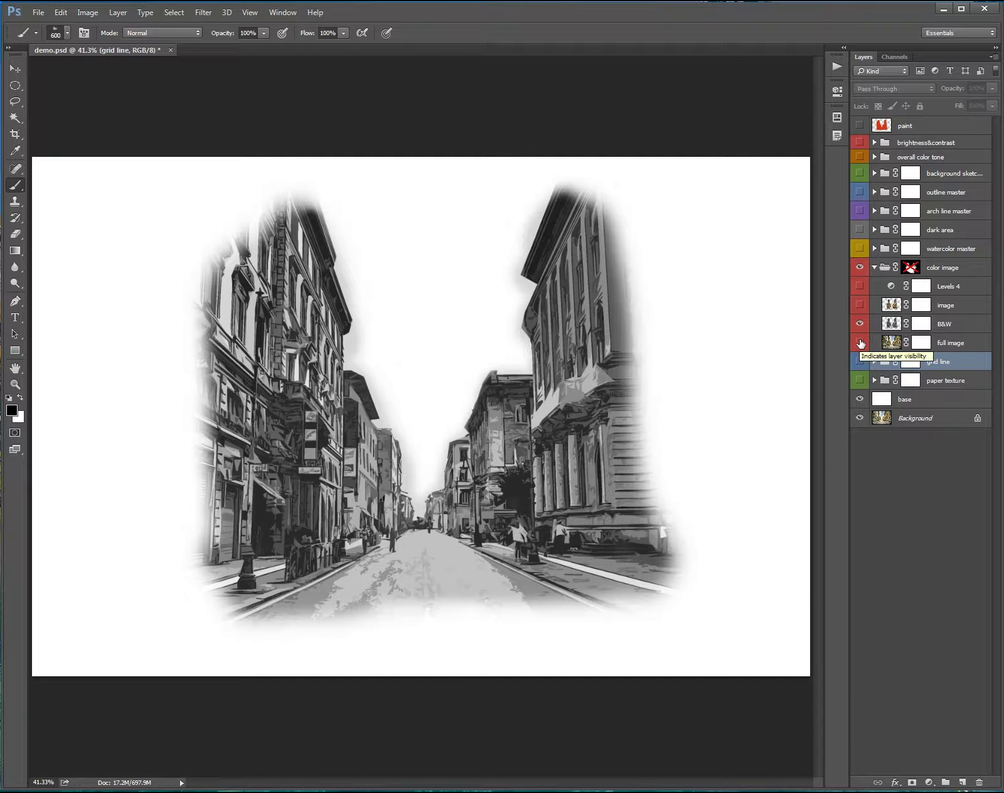
left_click(860, 305)
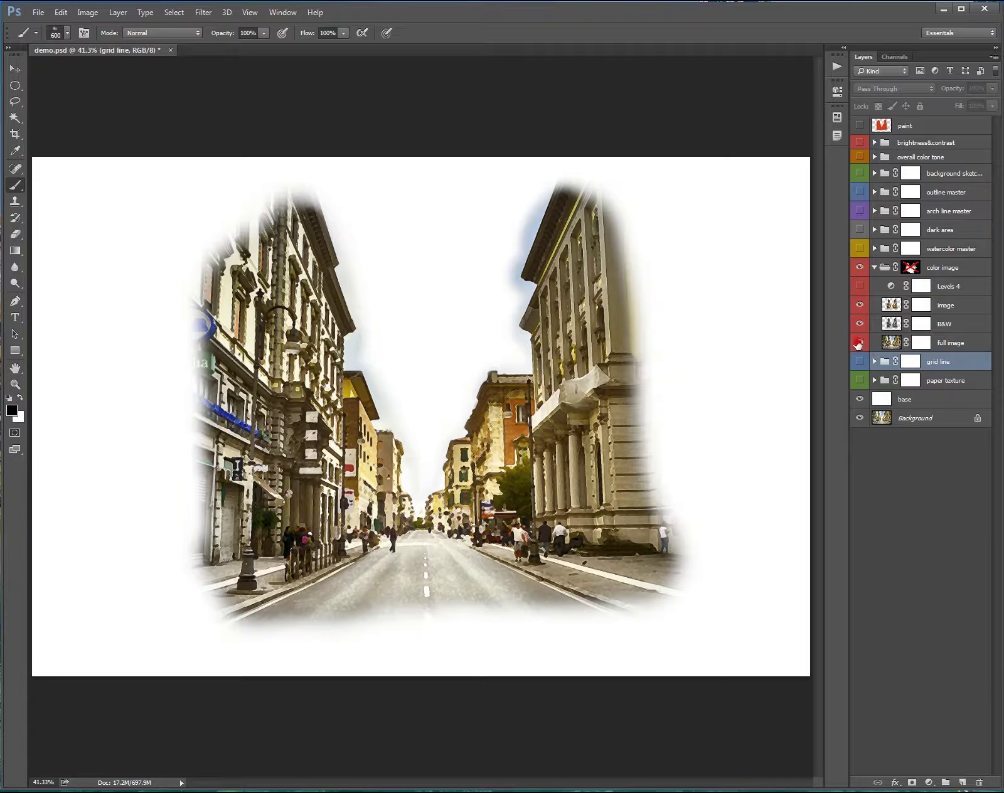
left_click(860, 342)
left_click(860, 286)
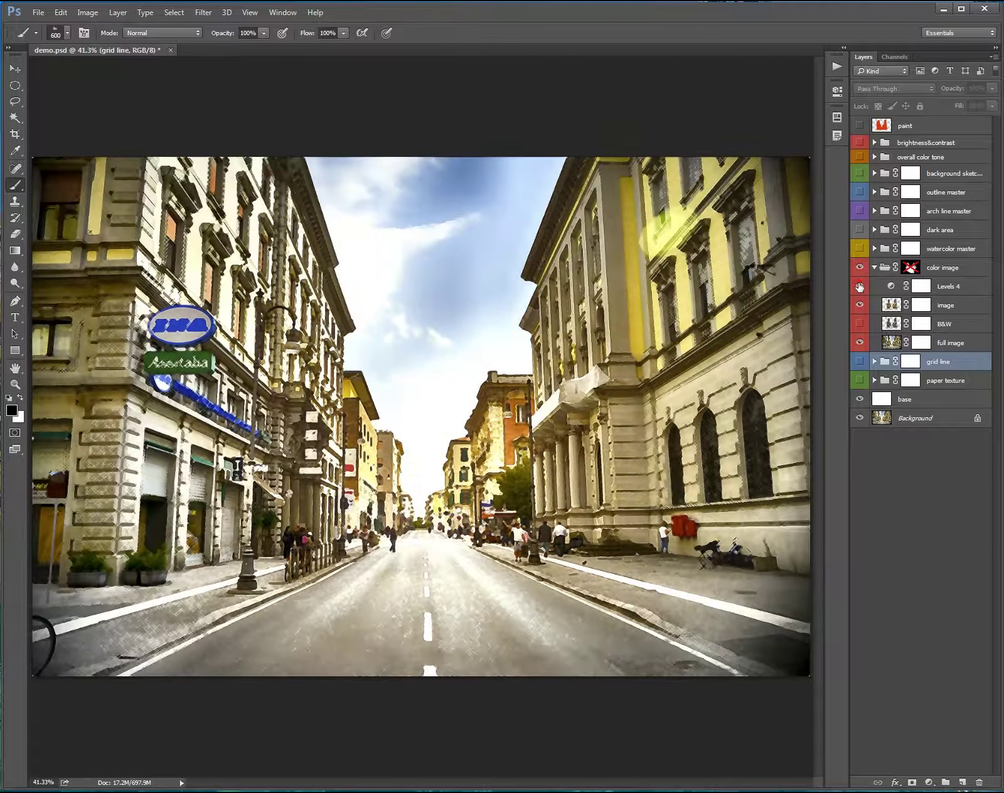
left_click(909, 268, "shift")
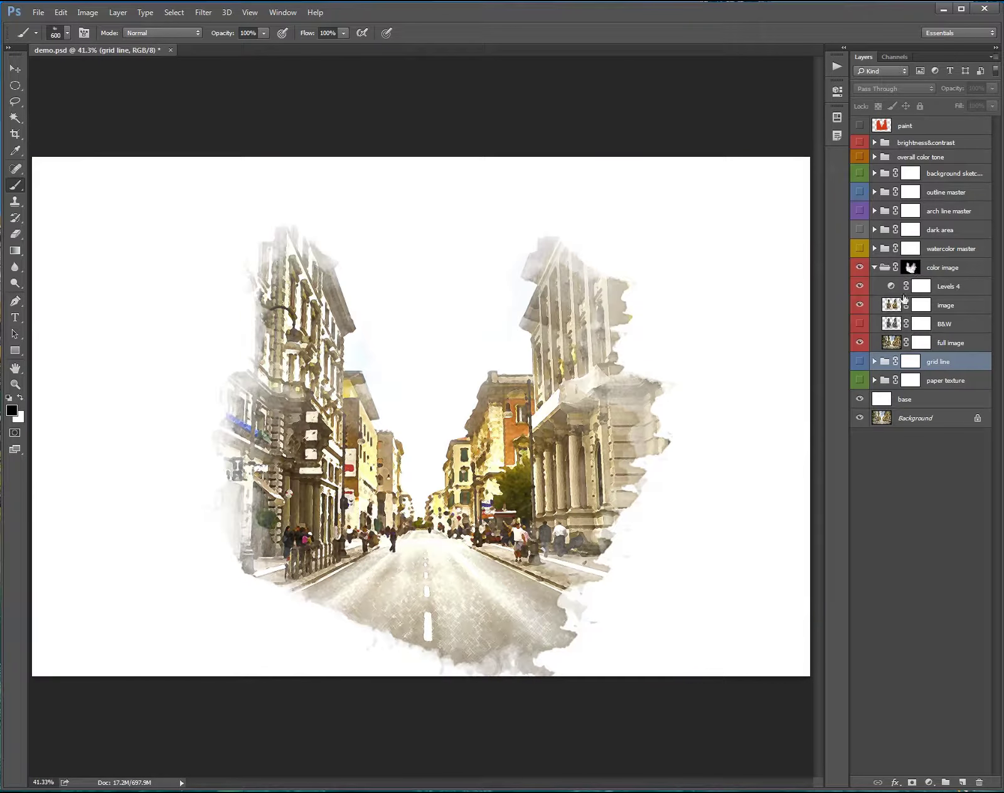
left_click(875, 267)
left_click(859, 248)
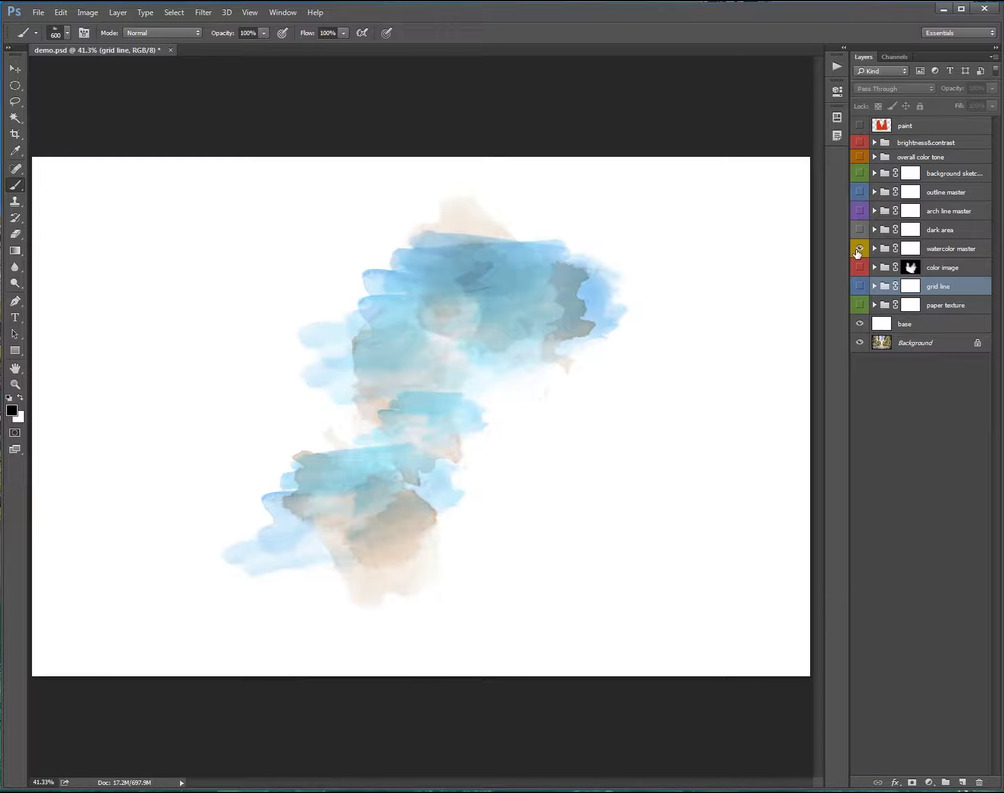
- Show color image, hide the brush 02 and 03 washes, leaving only brush 01 visible and selected
left_click(859, 268)
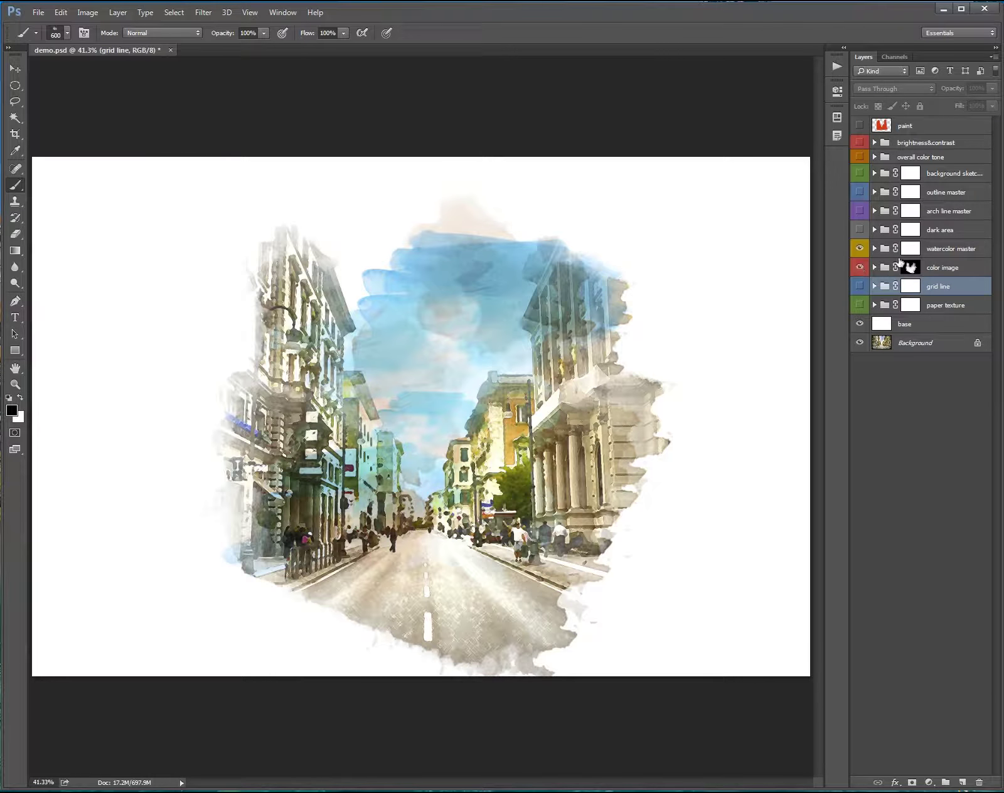
left_click(879, 253)
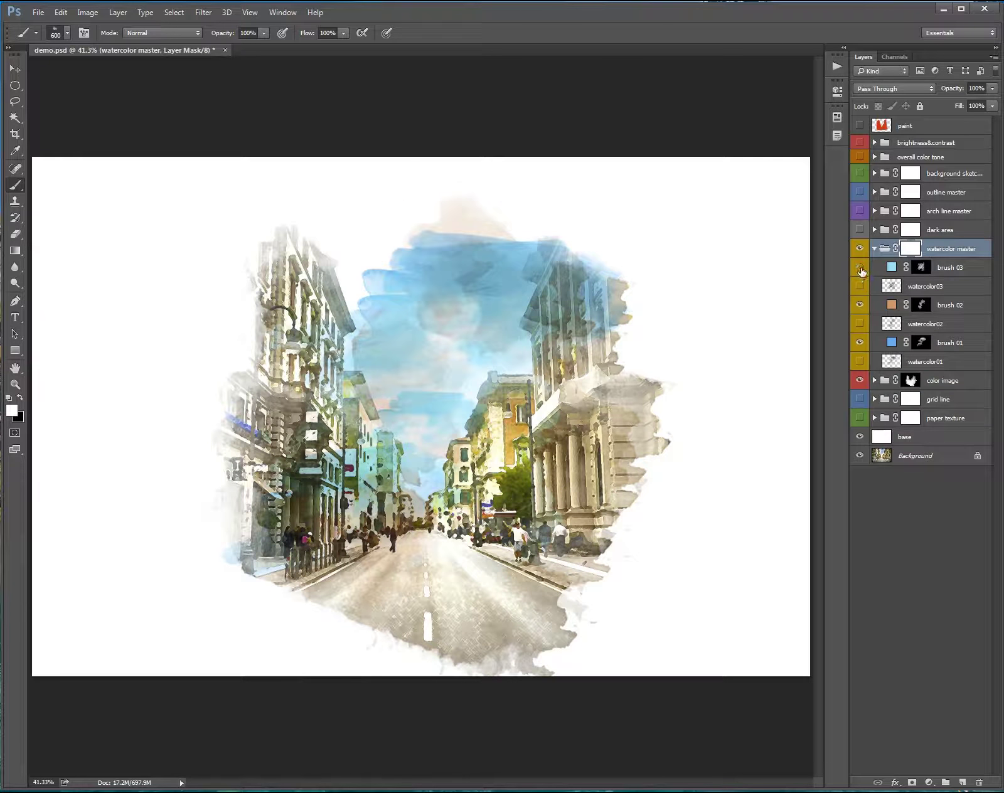
left_click(860, 267)
left_click(859, 305)
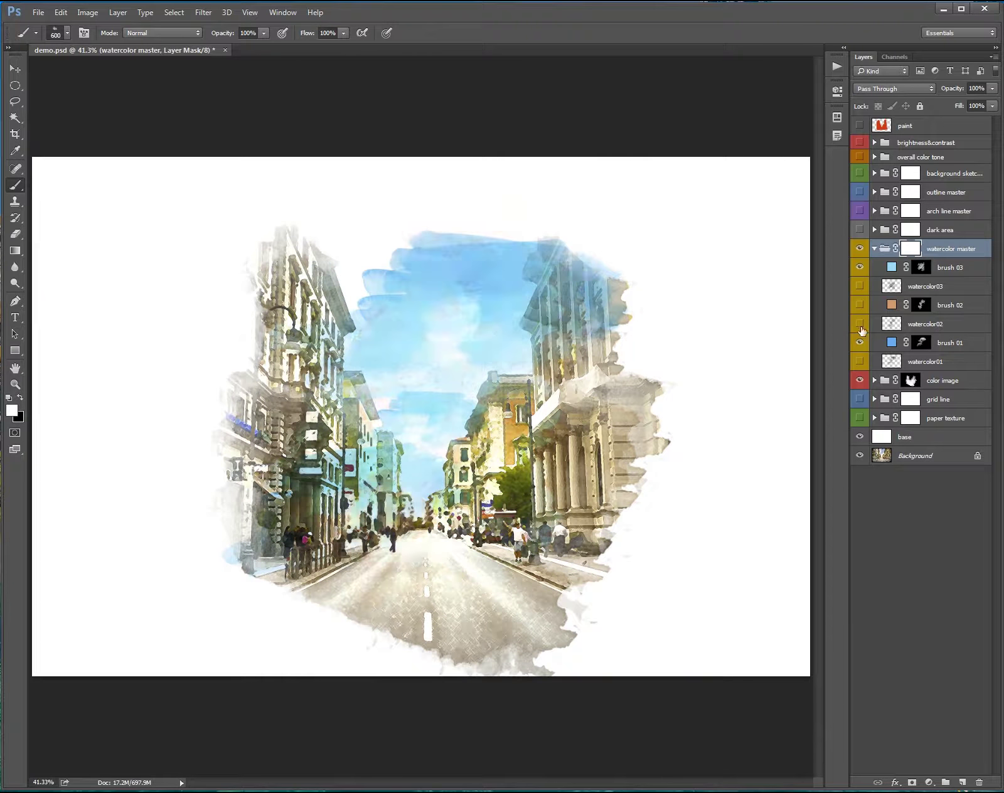
left_click(860, 342)
left_click(860, 267)
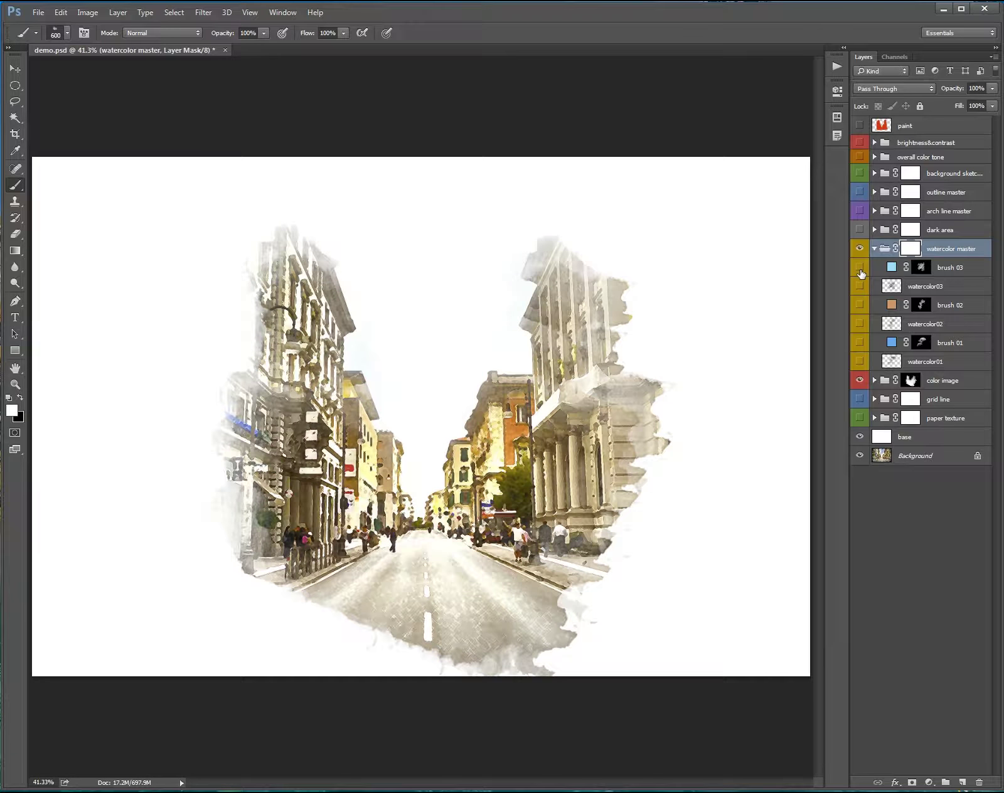
left_click(875, 380)
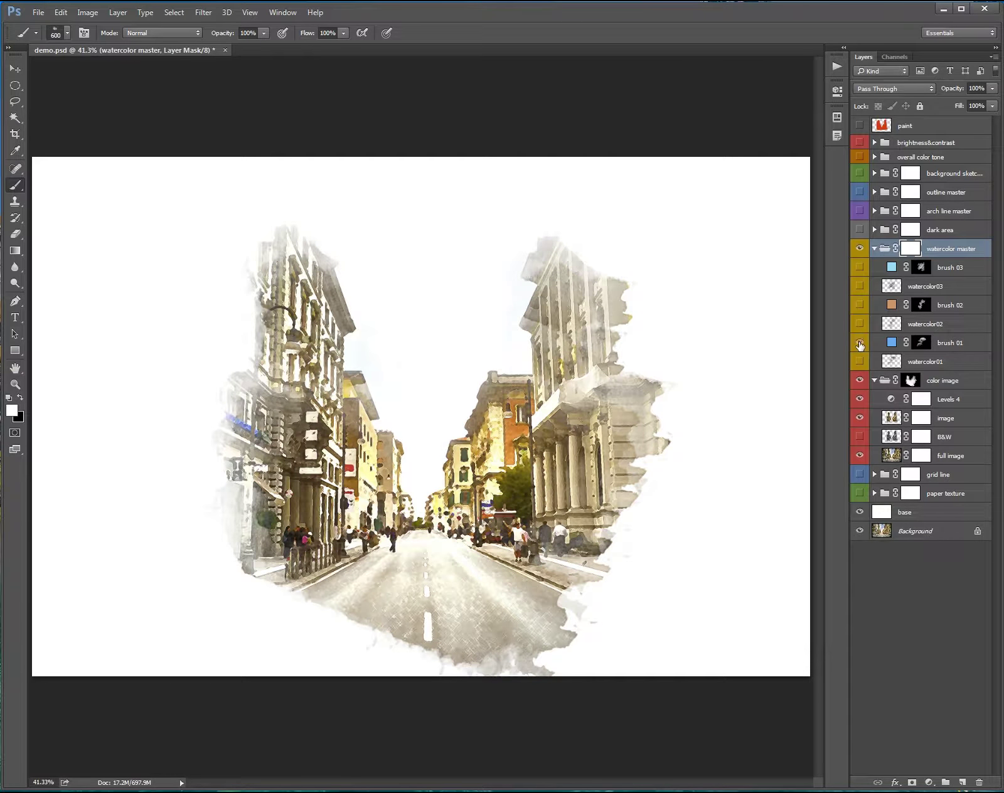
left_click(859, 343)
left_click(891, 343)
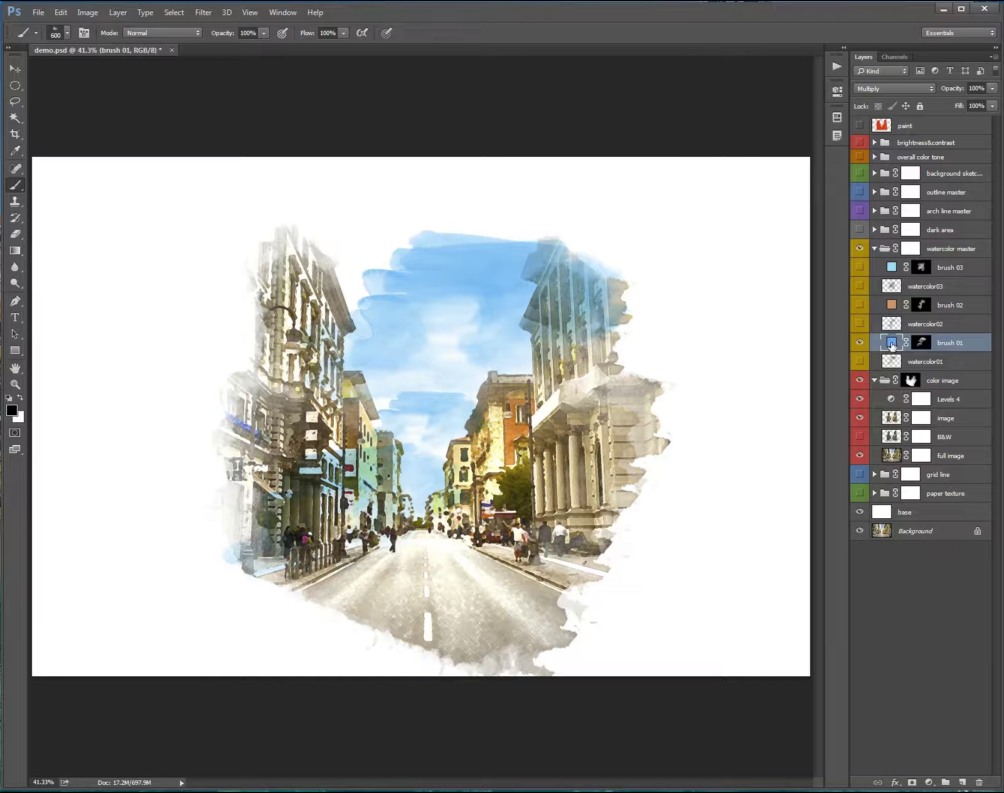
- Try orange, brown and teal colours for the brush 01 fill, then cancel to keep blue
double_click(891, 342)
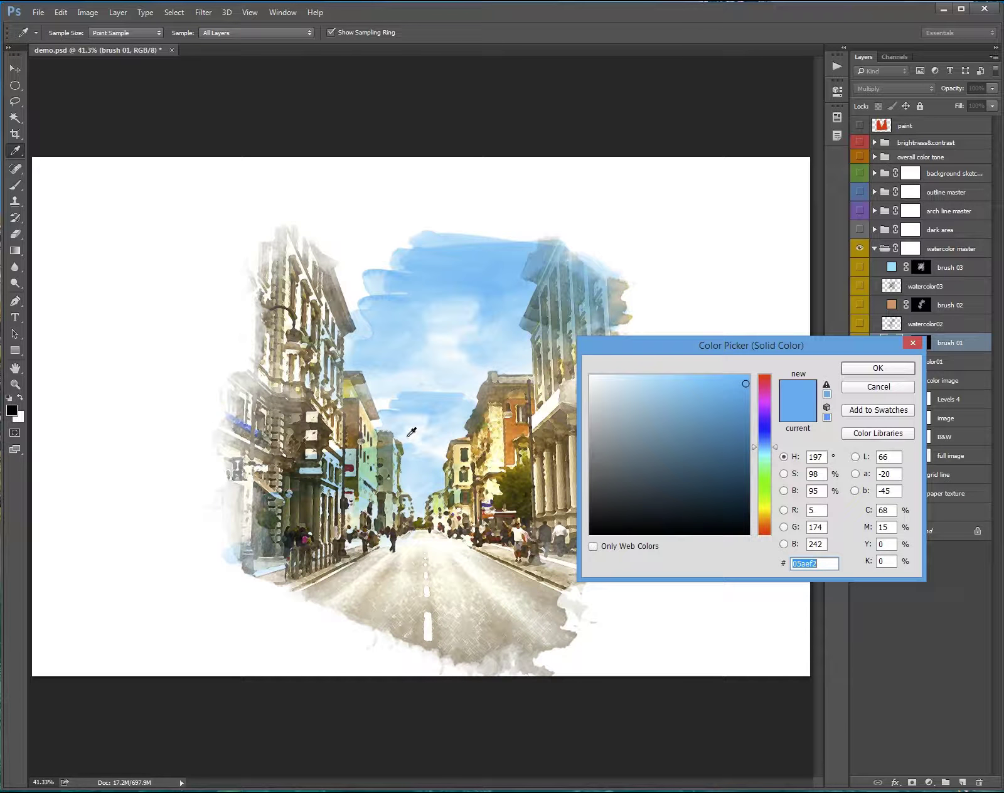
left_click(508, 428)
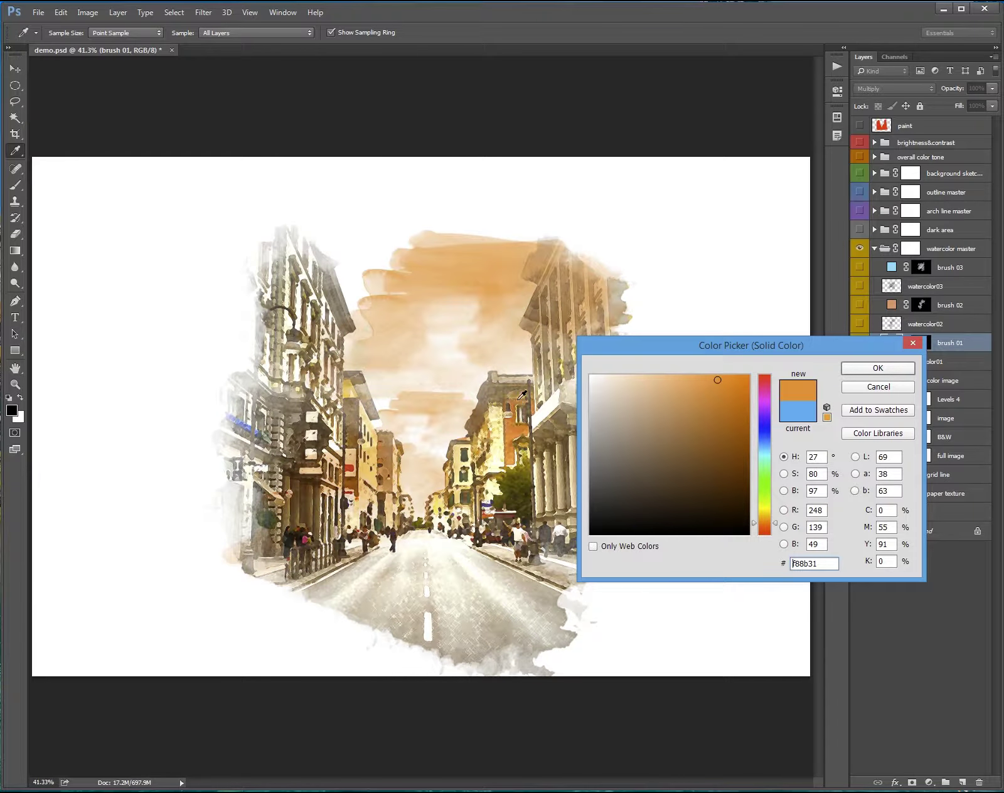
left_click(521, 394)
left_click(549, 460)
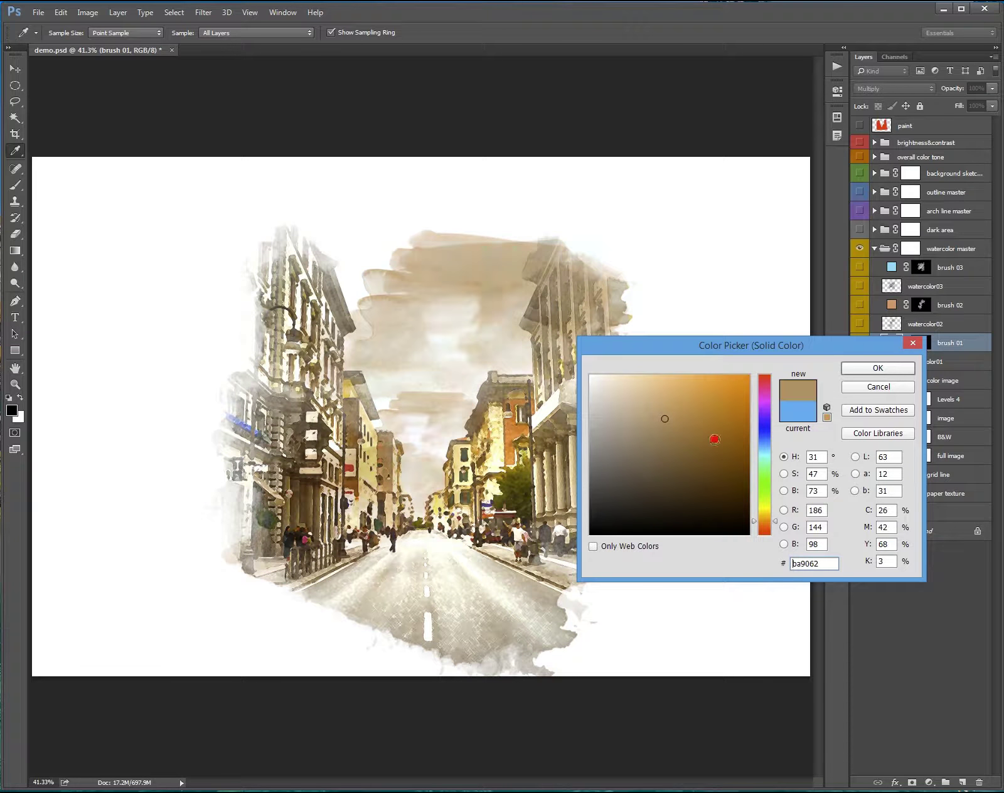
left_click_drag(723, 392, 733, 428)
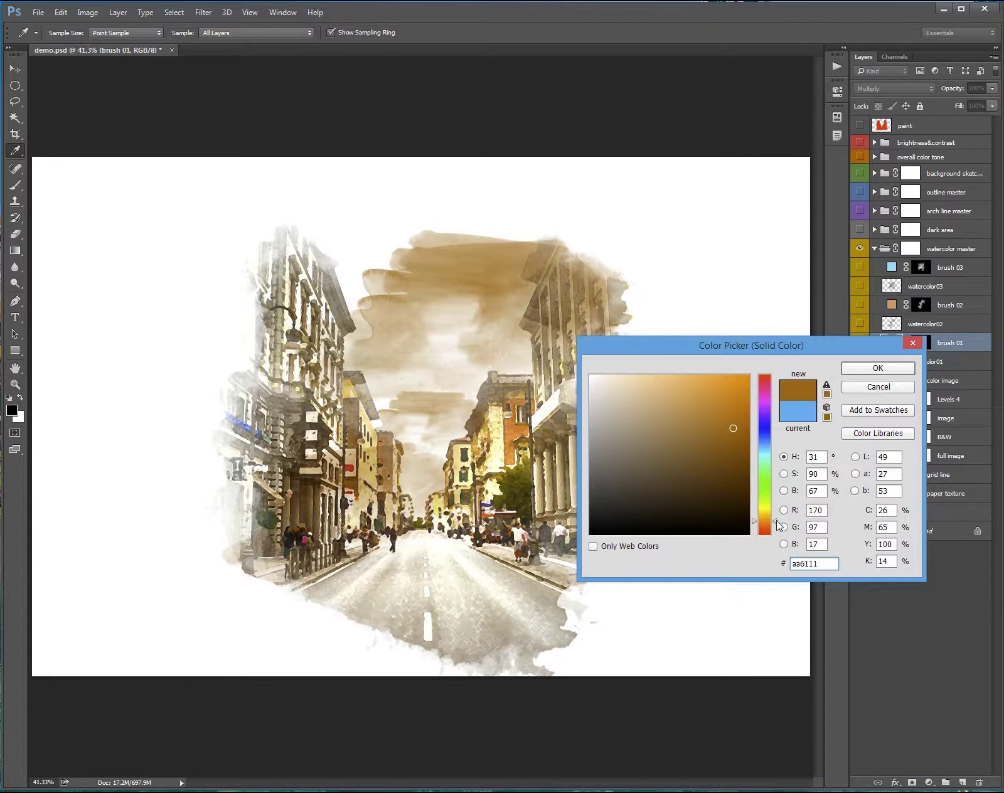
mouse_move(778, 525)
left_mouse_down()
mouse_move(776, 428)
mouse_move(776, 457)
left_mouse_up()
mouse_move(697, 457)
left_mouse_down()
mouse_move(721, 488)
mouse_move(731, 480)
left_mouse_up()
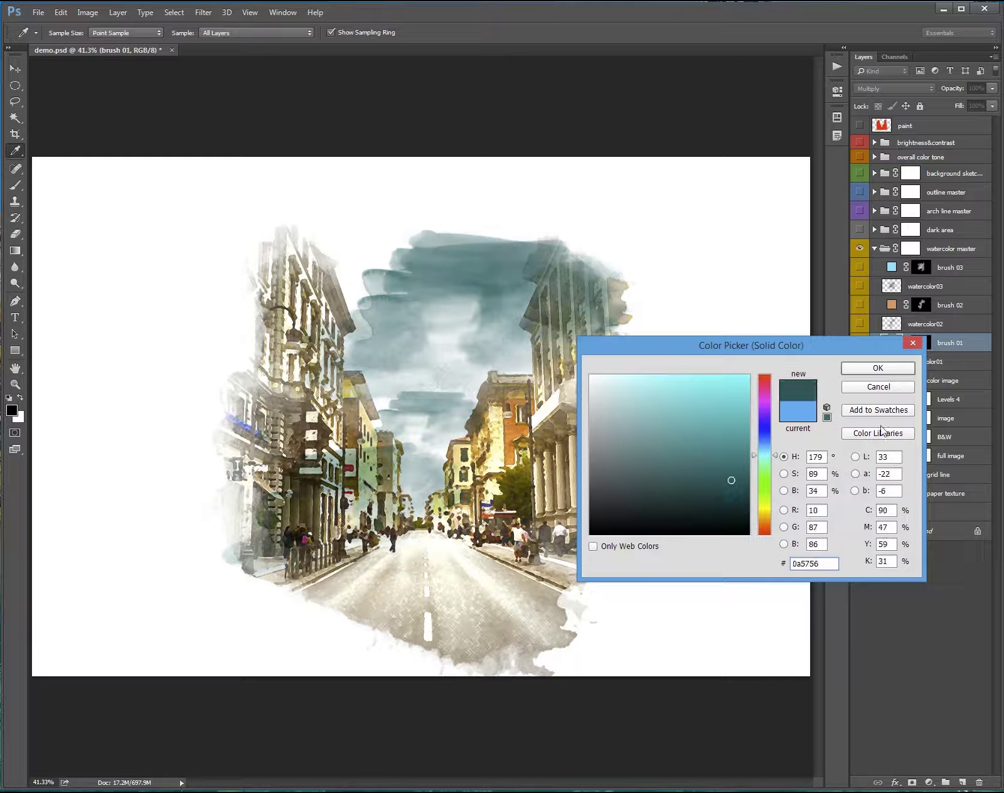
left_click(878, 386)
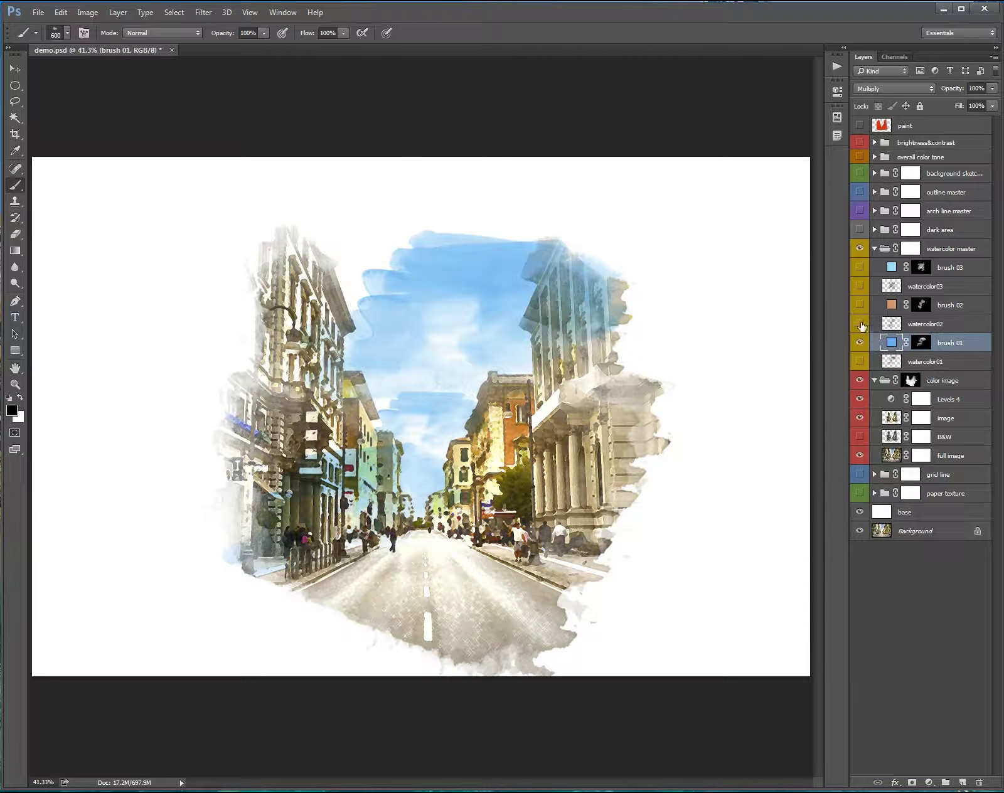
- Show brush 02 instead of brush 01, preview hues without keeping them, then show and select brush 03
left_click(858, 305)
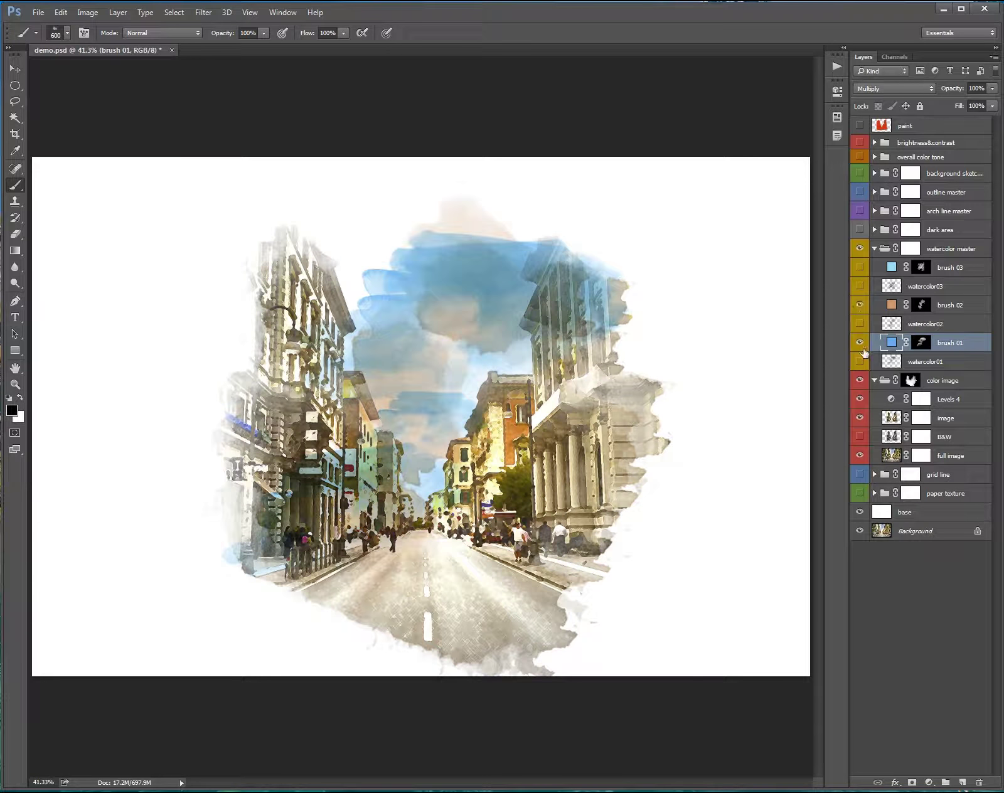
left_click(860, 342)
left_click(891, 305)
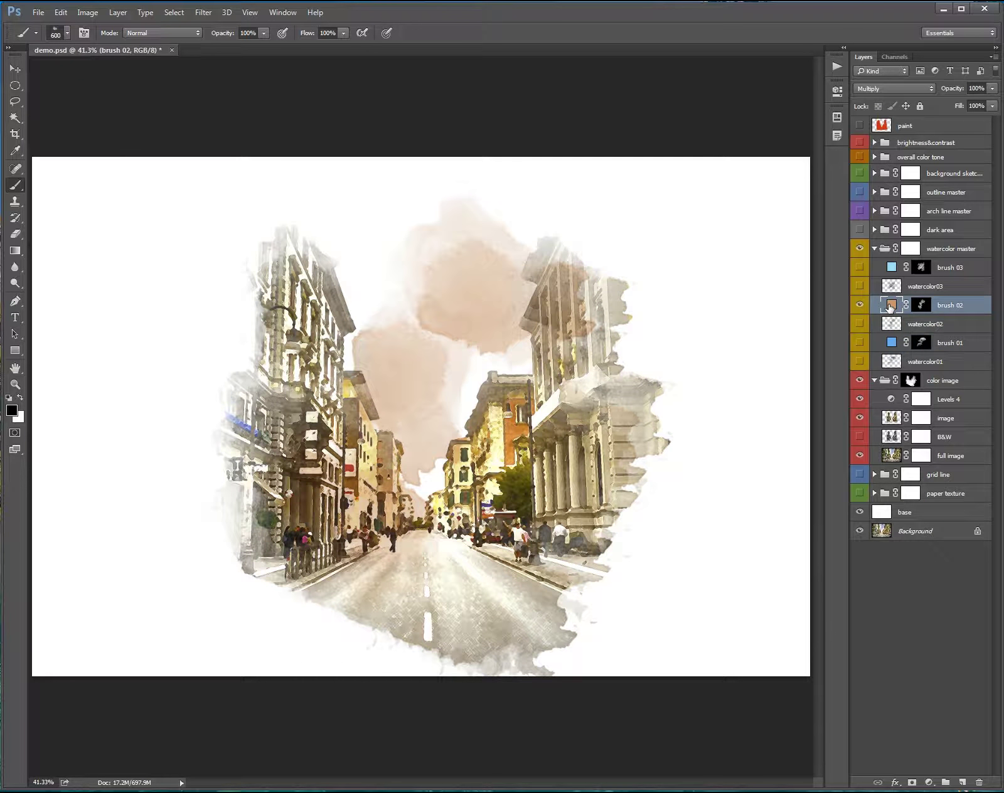
double_click(891, 305)
left_click_drag(751, 441, 743, 387)
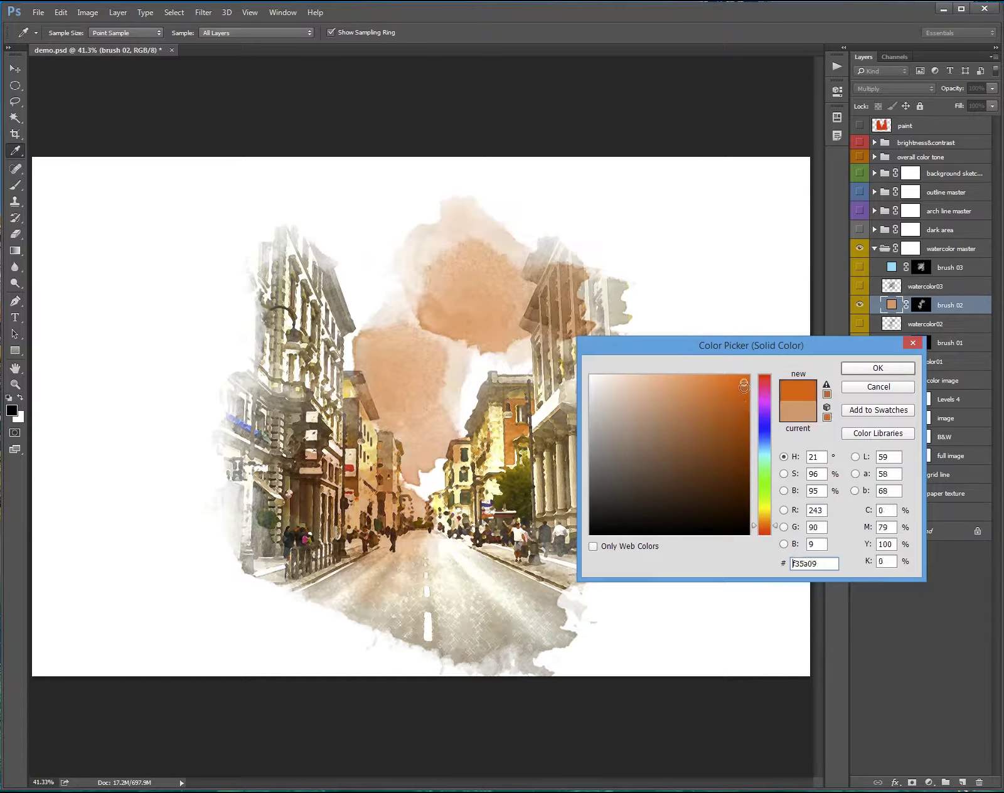
left_click_drag(773, 465, 776, 448)
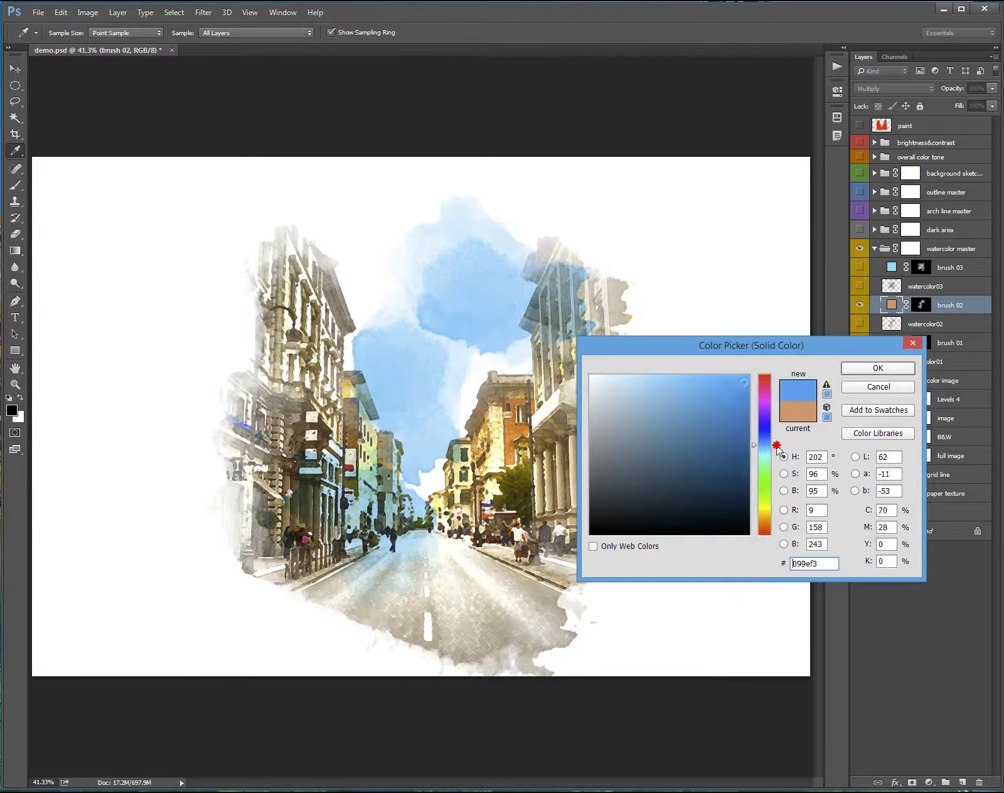
left_click(878, 388)
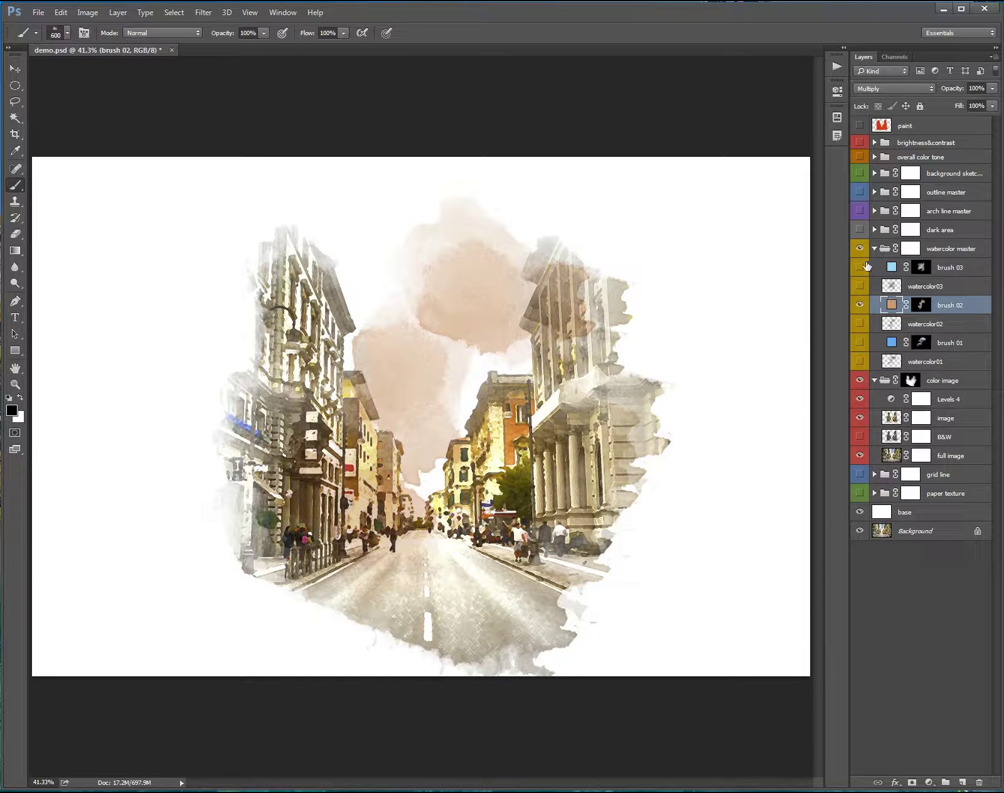
left_click(892, 269)
left_click(860, 267)
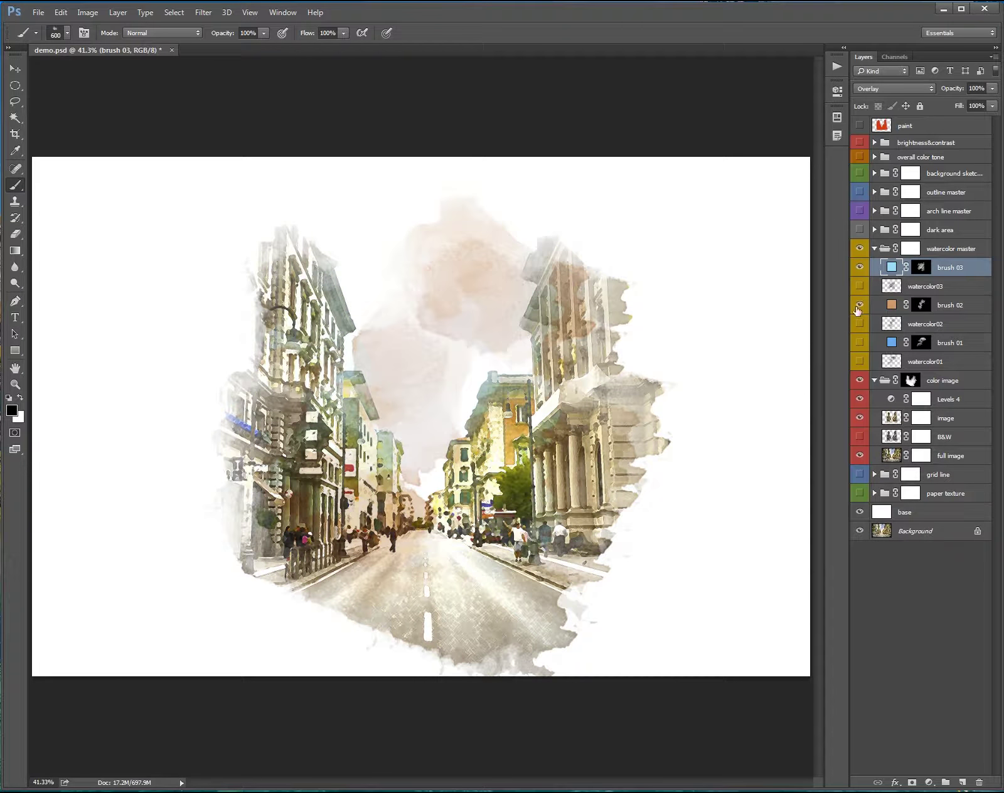
- Hide the brush 02 wash and try several colours for the brush 03 wash, settling on magenta
left_click(860, 305)
double_click(891, 268)
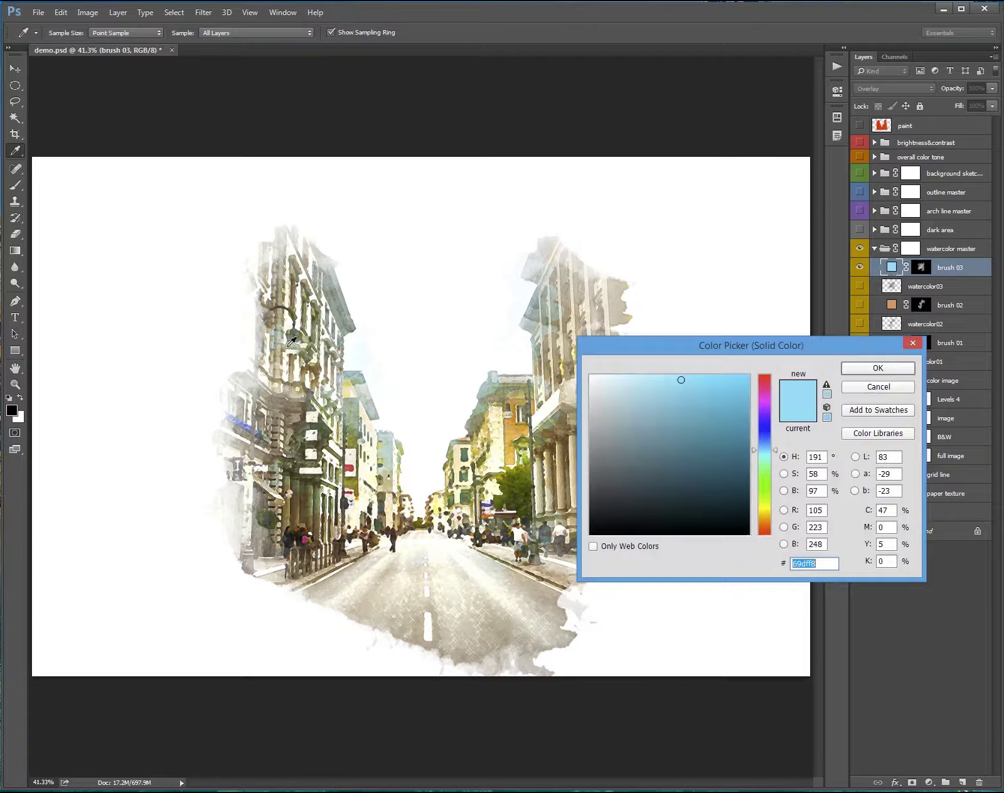
left_click(301, 490)
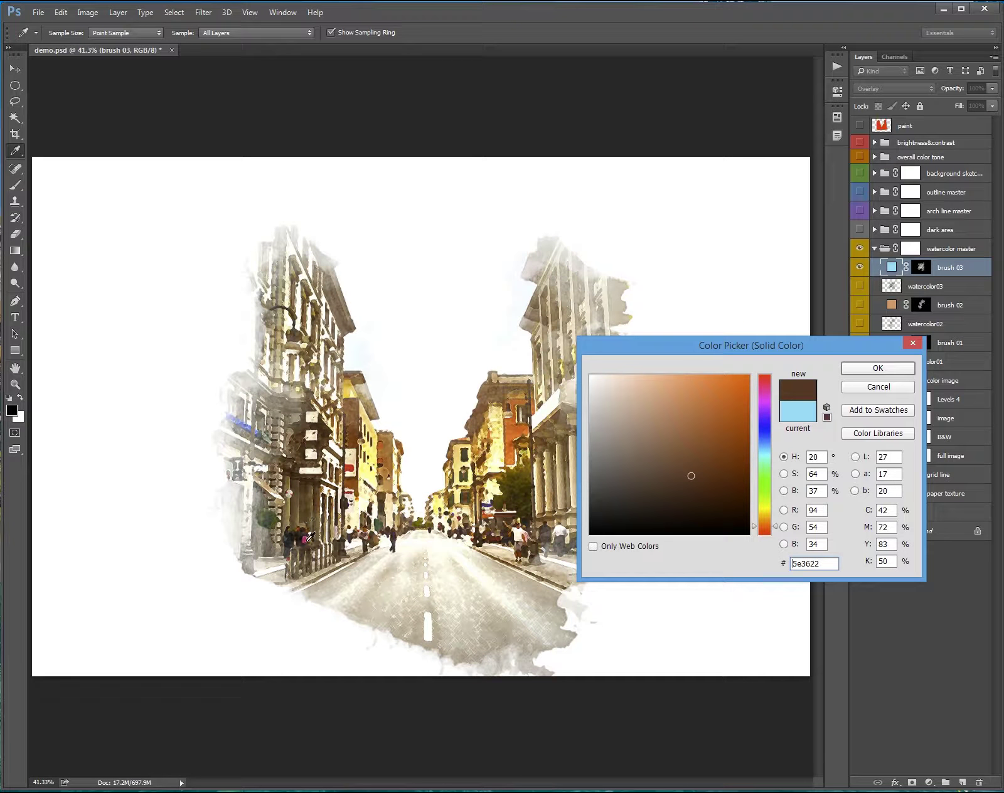
left_click(307, 538)
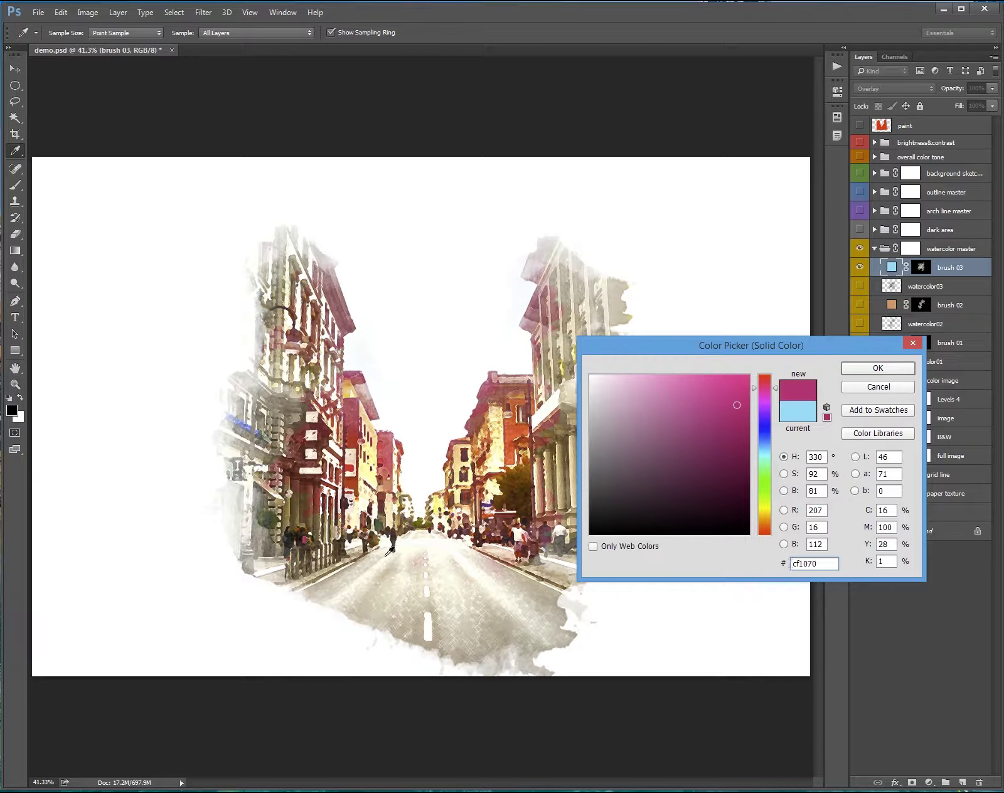
left_click(406, 534)
left_click(416, 526)
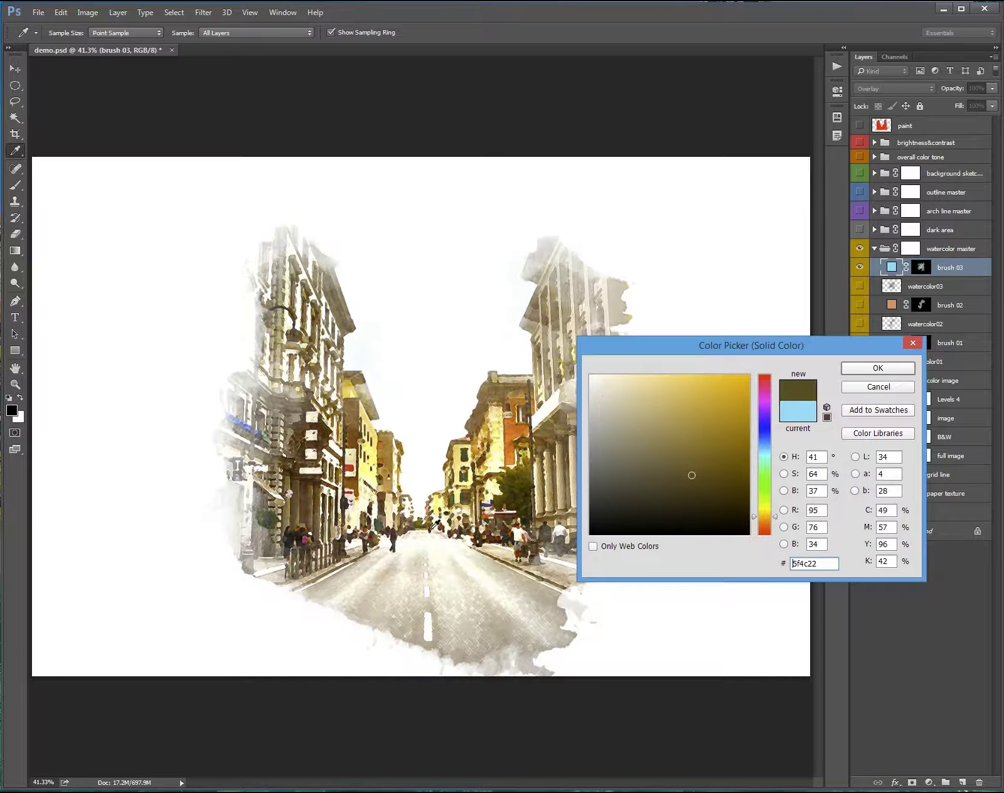
left_click(449, 377)
left_click(548, 477)
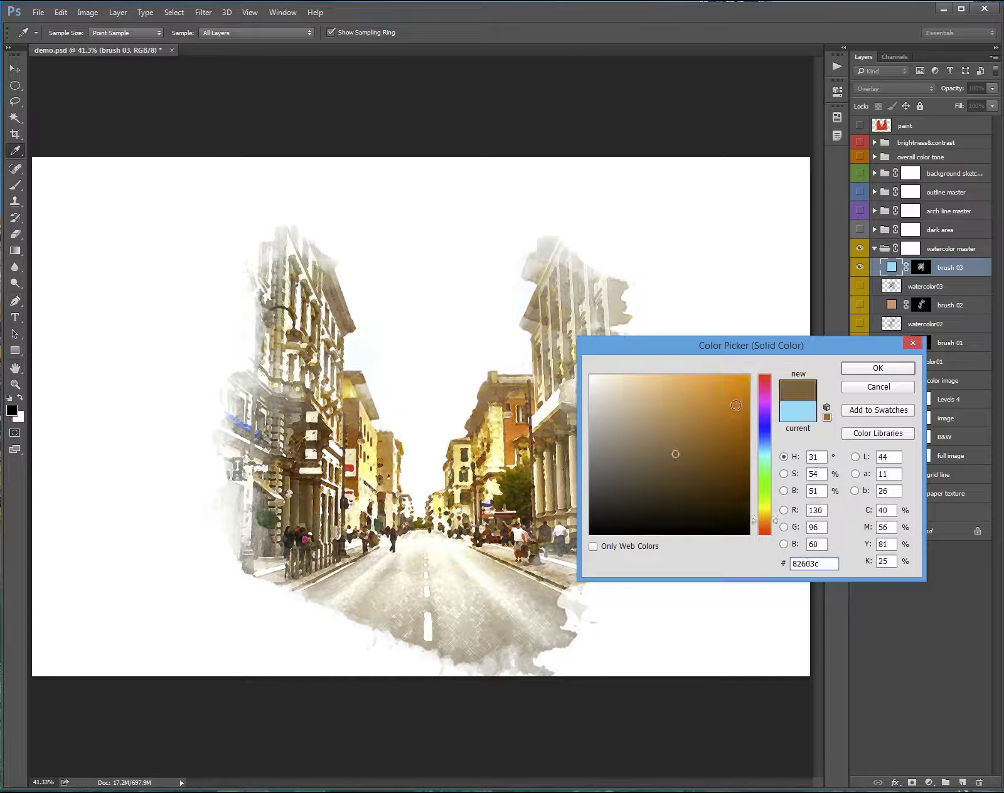
mouse_move(672, 455)
left_mouse_down()
mouse_move(736, 385)
mouse_move(778, 384)
left_mouse_up()
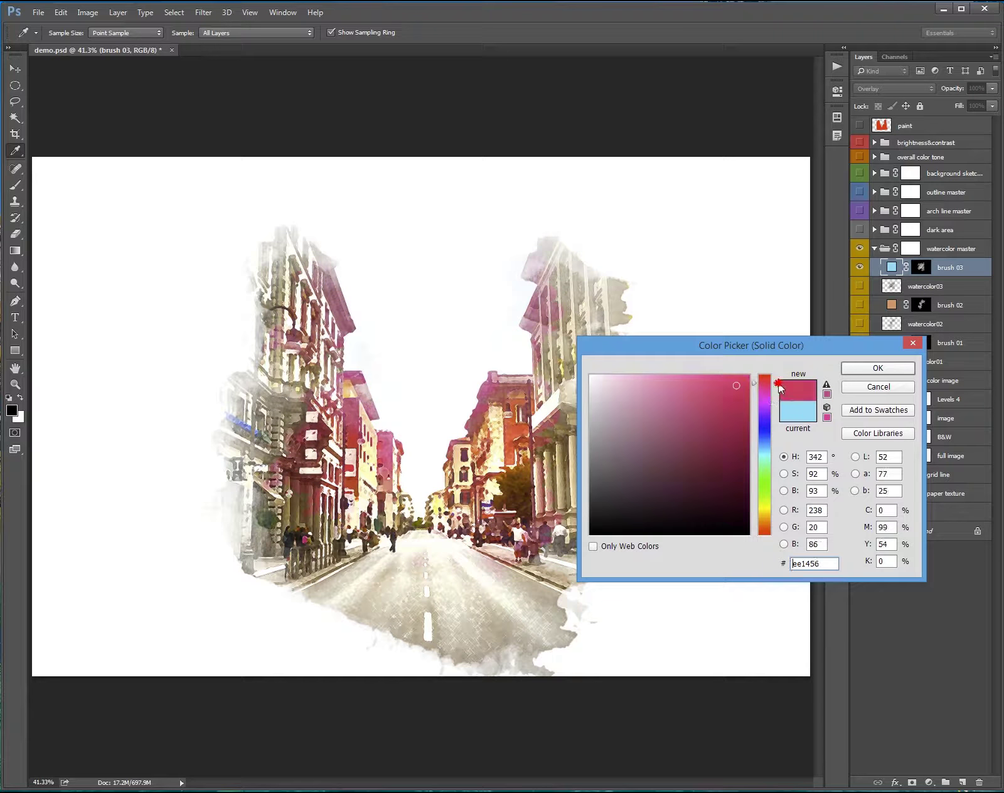
left_click(778, 404)
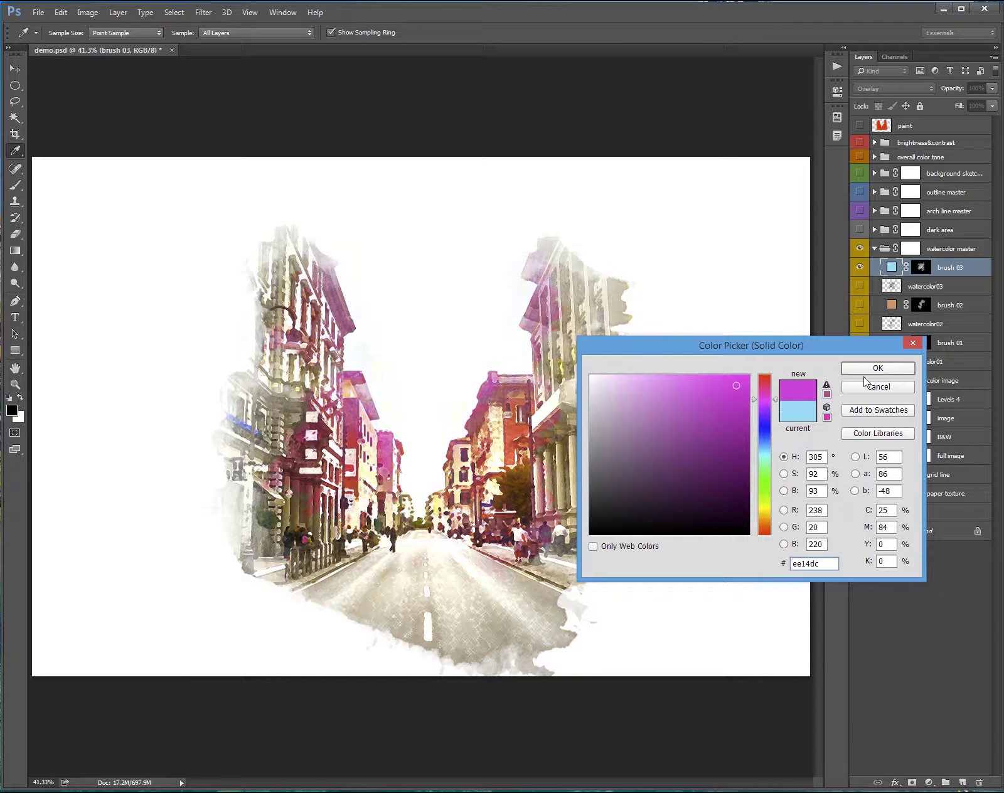
left_click(861, 367)
- Blend brush 03 at 65% opacity in Overlay mode, after trying Multiply and Vivid Light
left_click(878, 89)
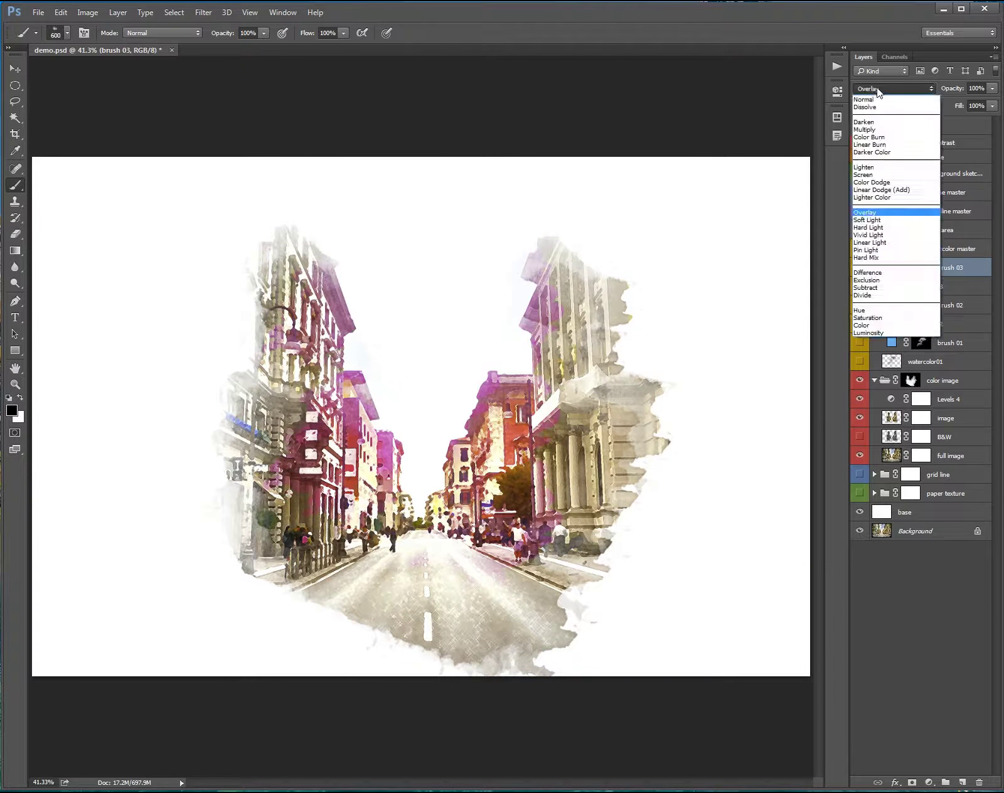
left_click(877, 129)
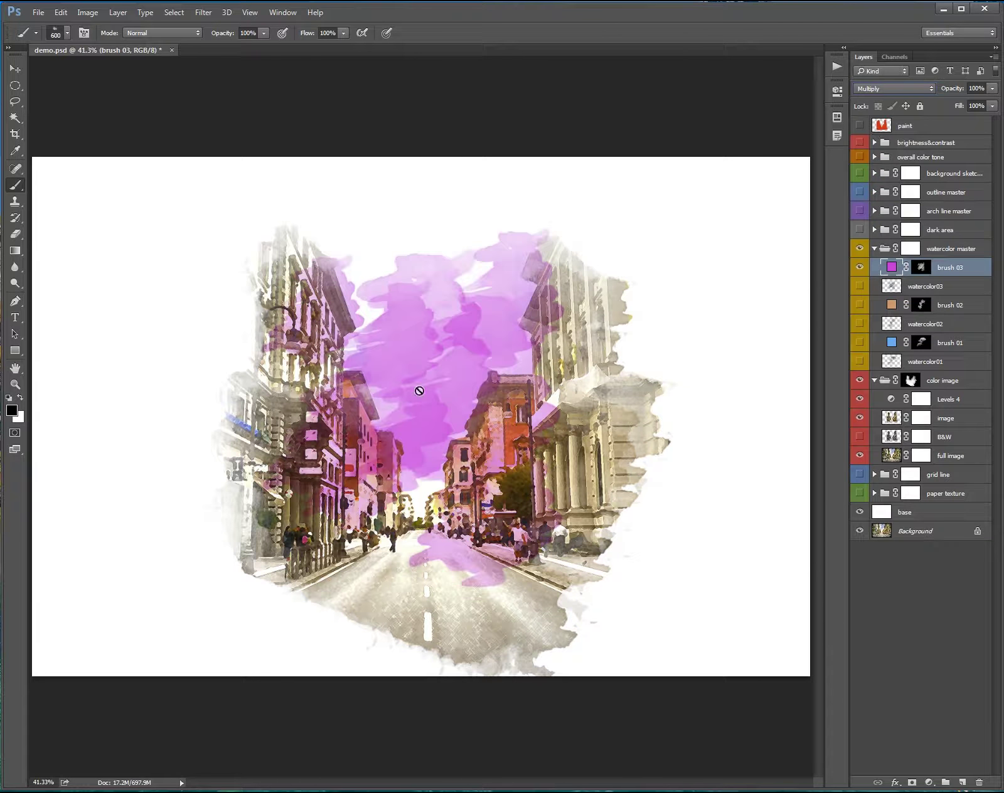
left_click(992, 89)
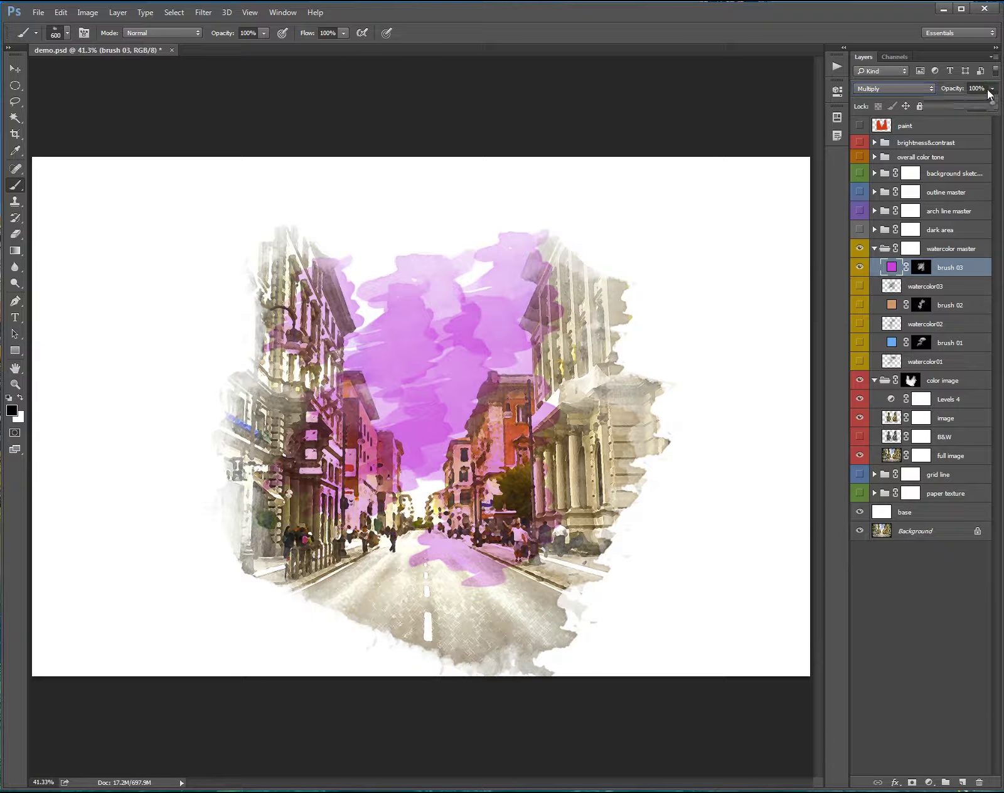
left_click_drag(992, 101, 959, 106)
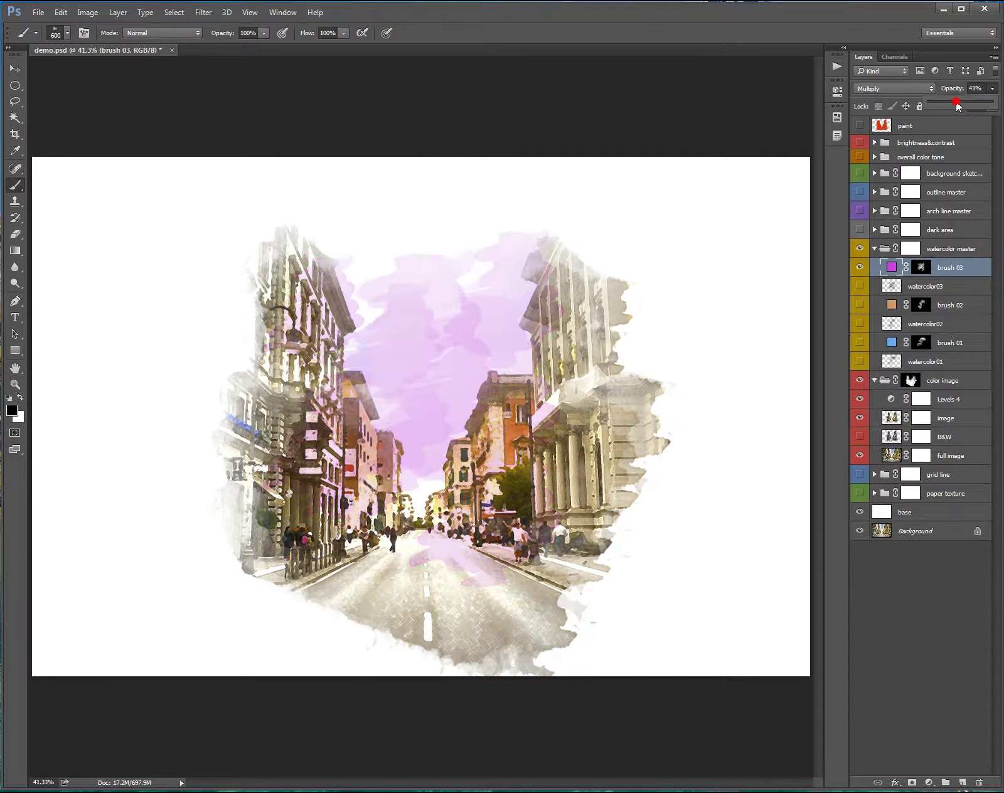
left_click(904, 89)
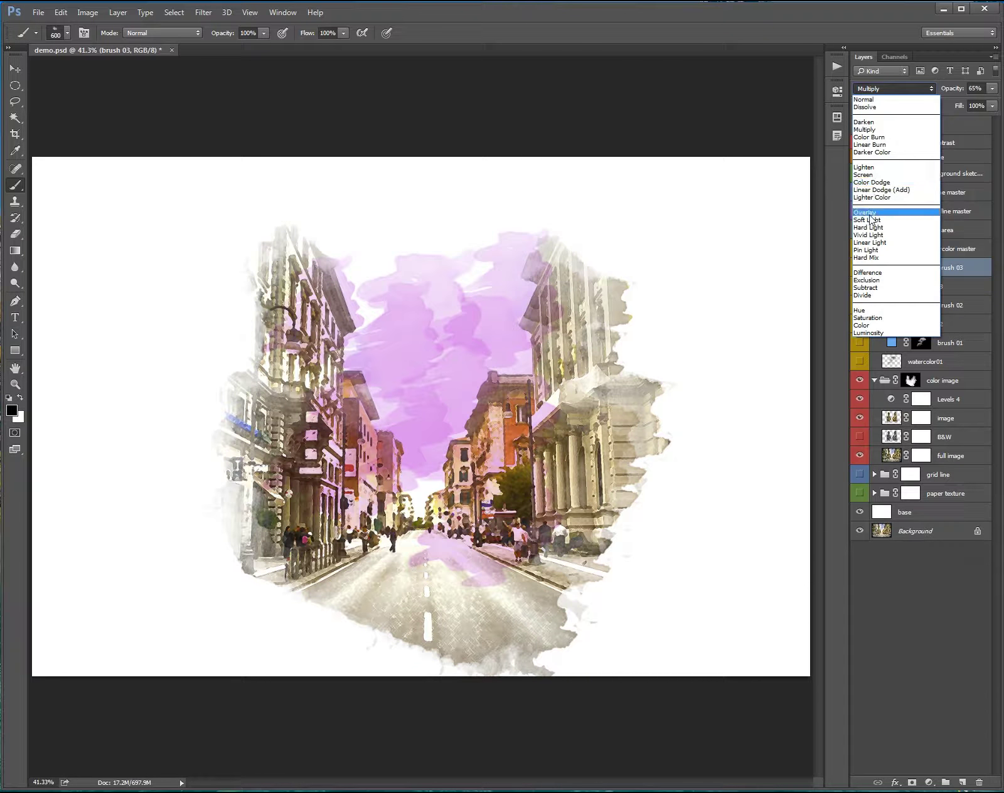
left_click(869, 235)
left_click(885, 88)
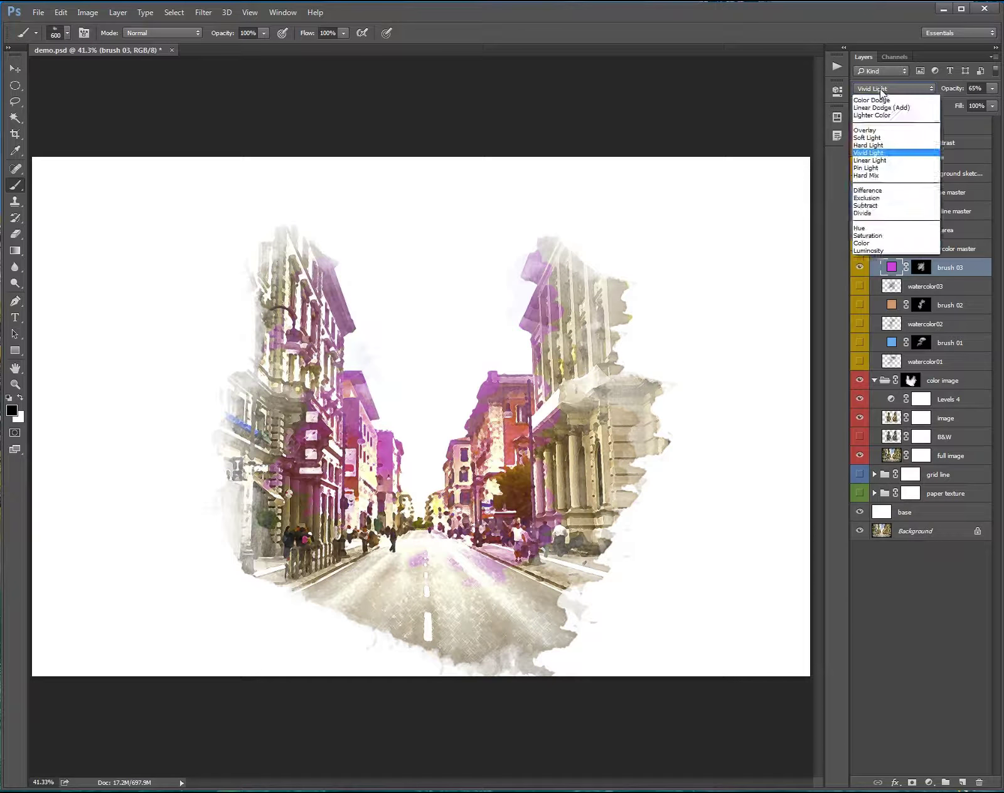
left_click(875, 213)
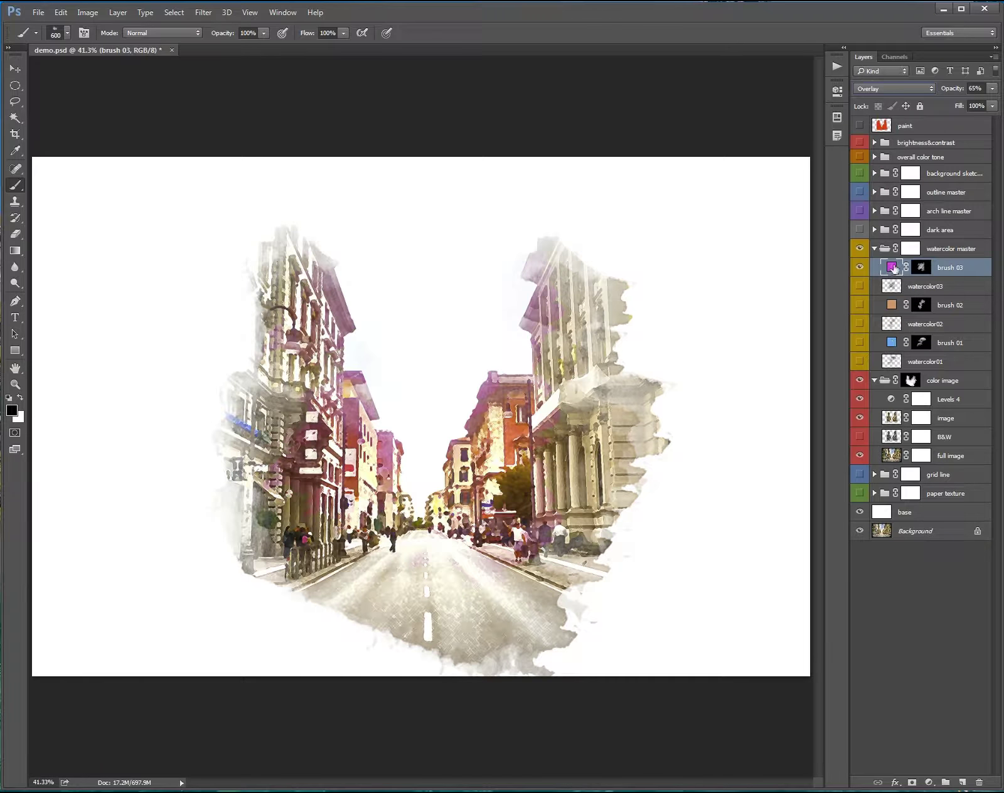
- Recolour the brush 03 wash muted brown 816457 and show the brush 02 wash again
double_click(892, 268)
left_click(305, 402)
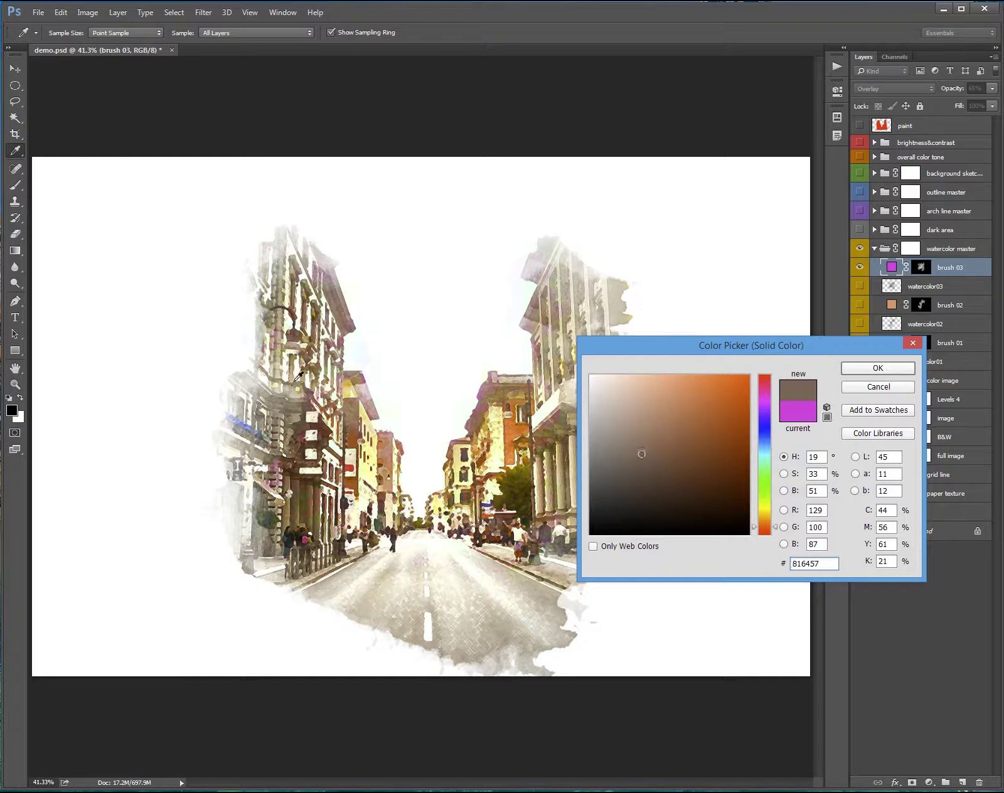
left_click(877, 369)
left_click(860, 305)
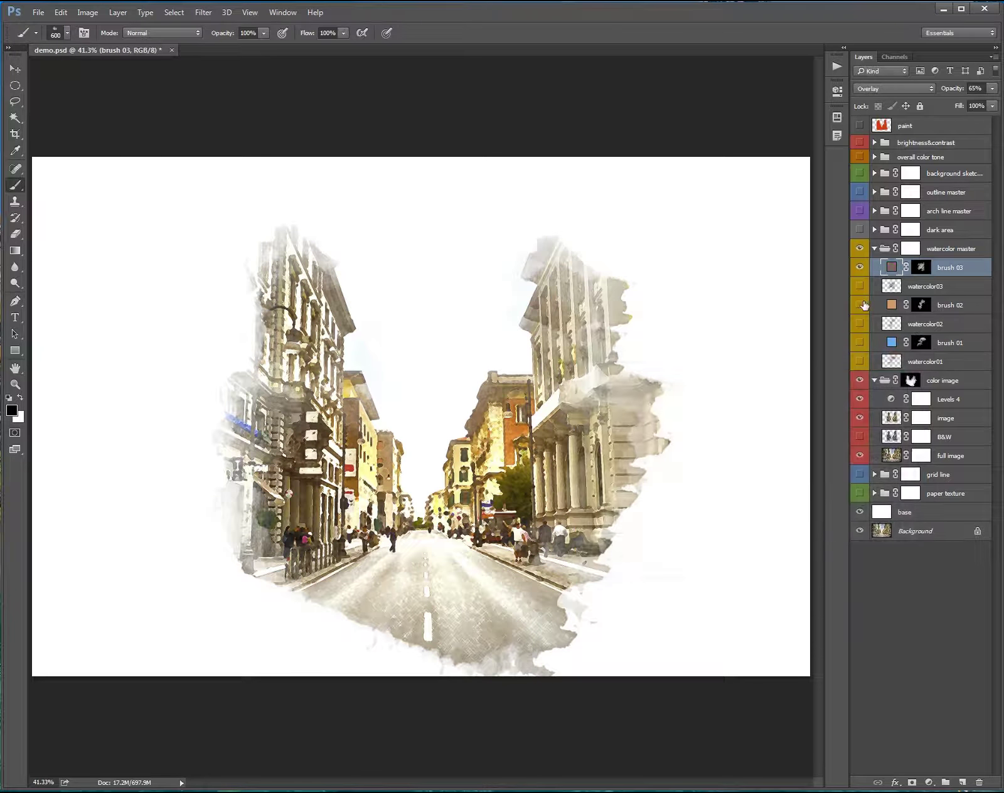
- Show the blue sky wash and dark area sketch, hiding the watercolour and colour image groups
left_click(860, 342)
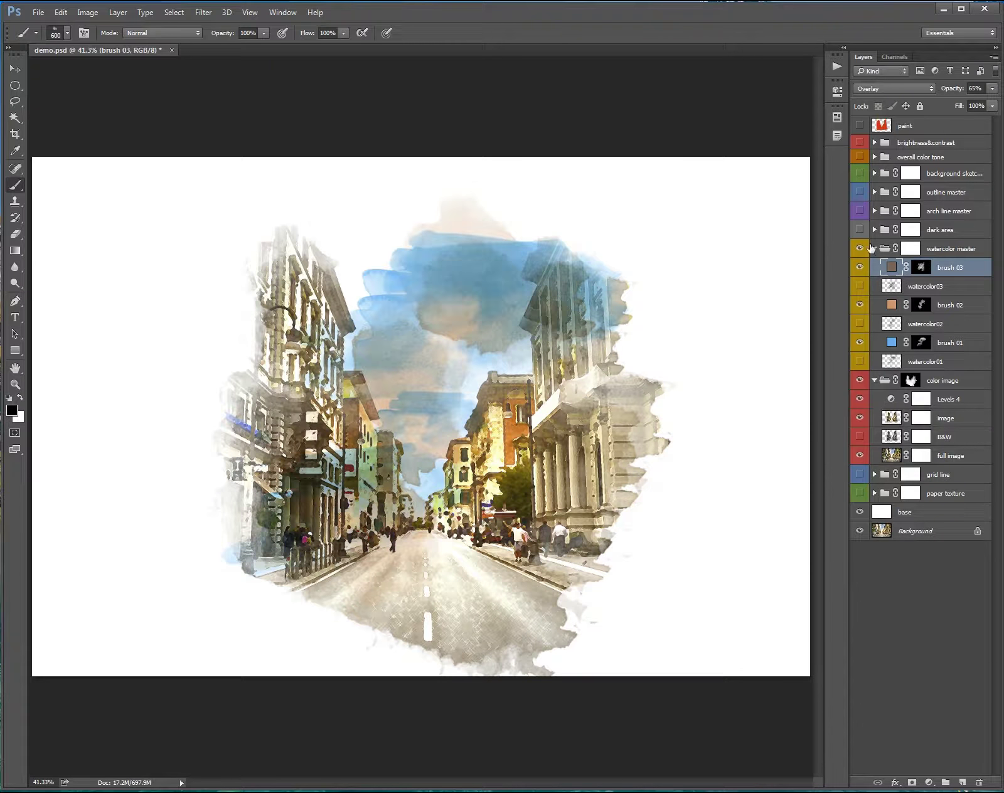
left_click(874, 249)
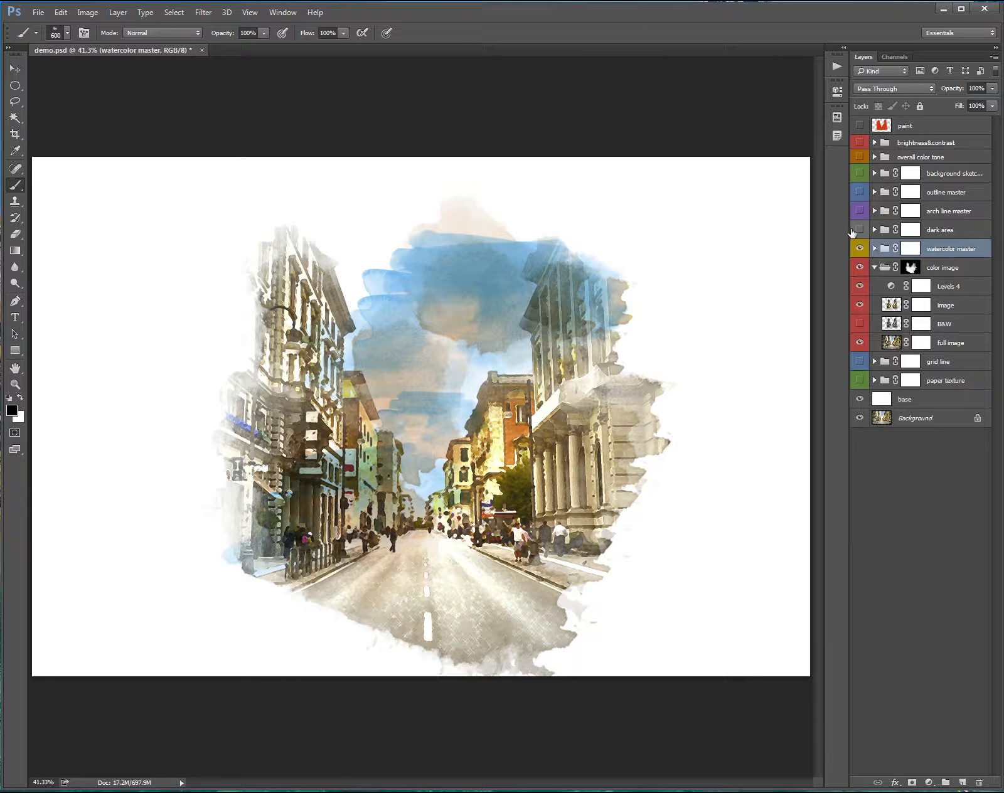
left_click(860, 230)
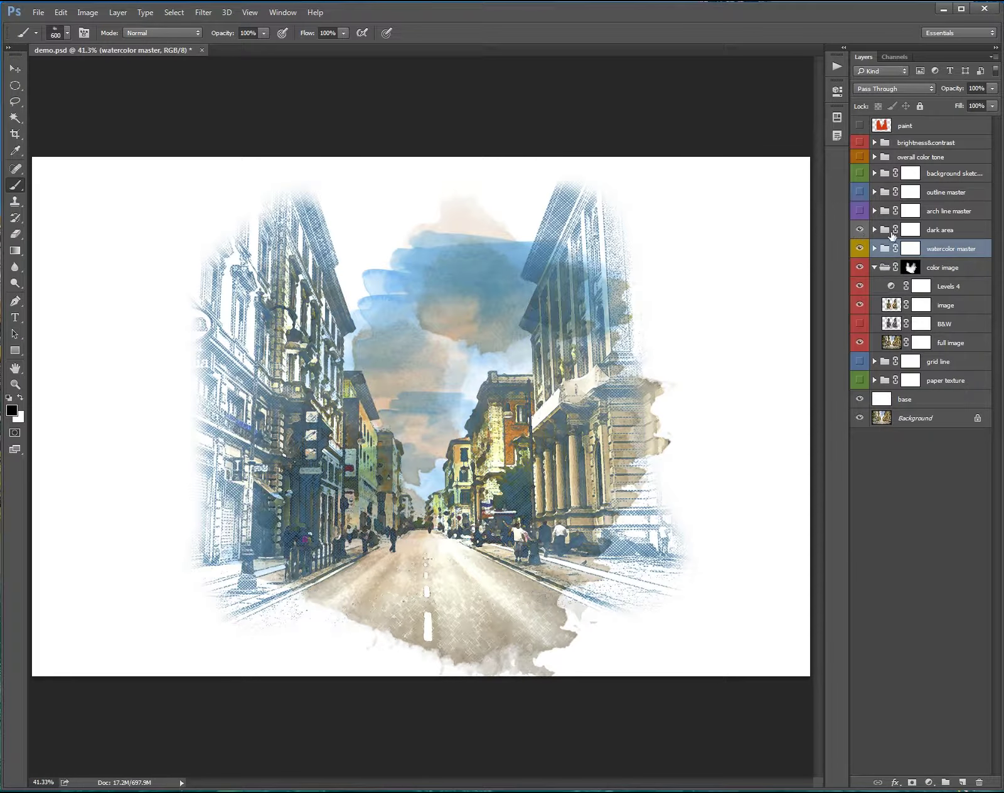
left_click(908, 234)
scroll(264, 455, "up", 1)
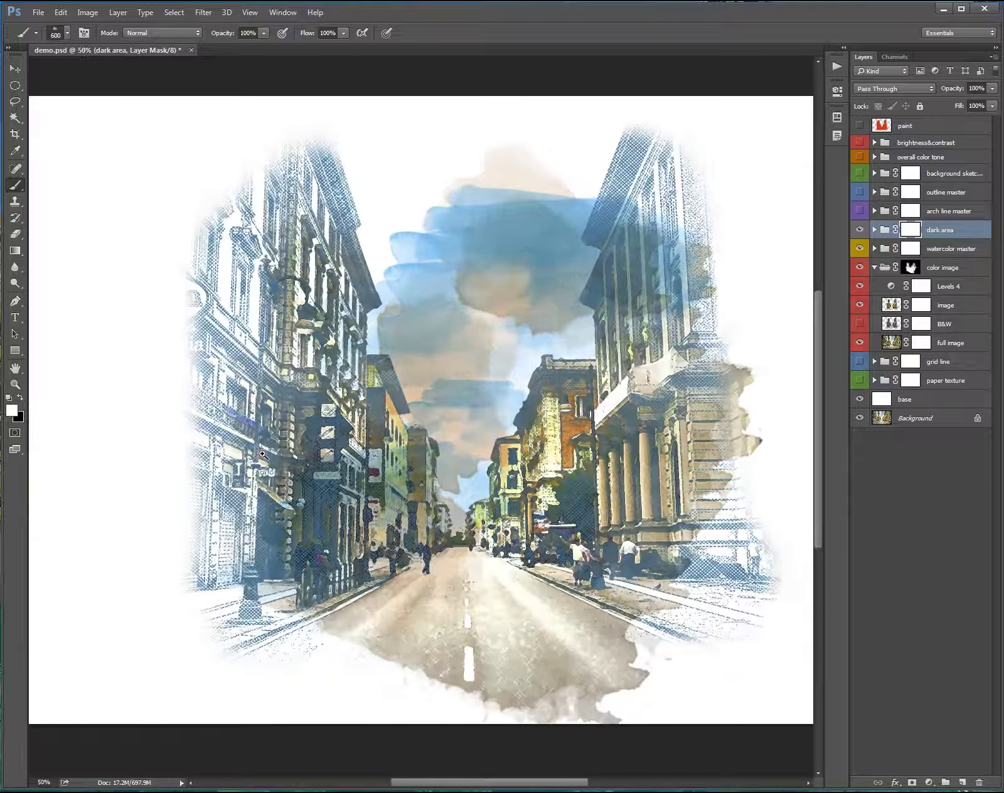
scroll(295, 463, "up", 1)
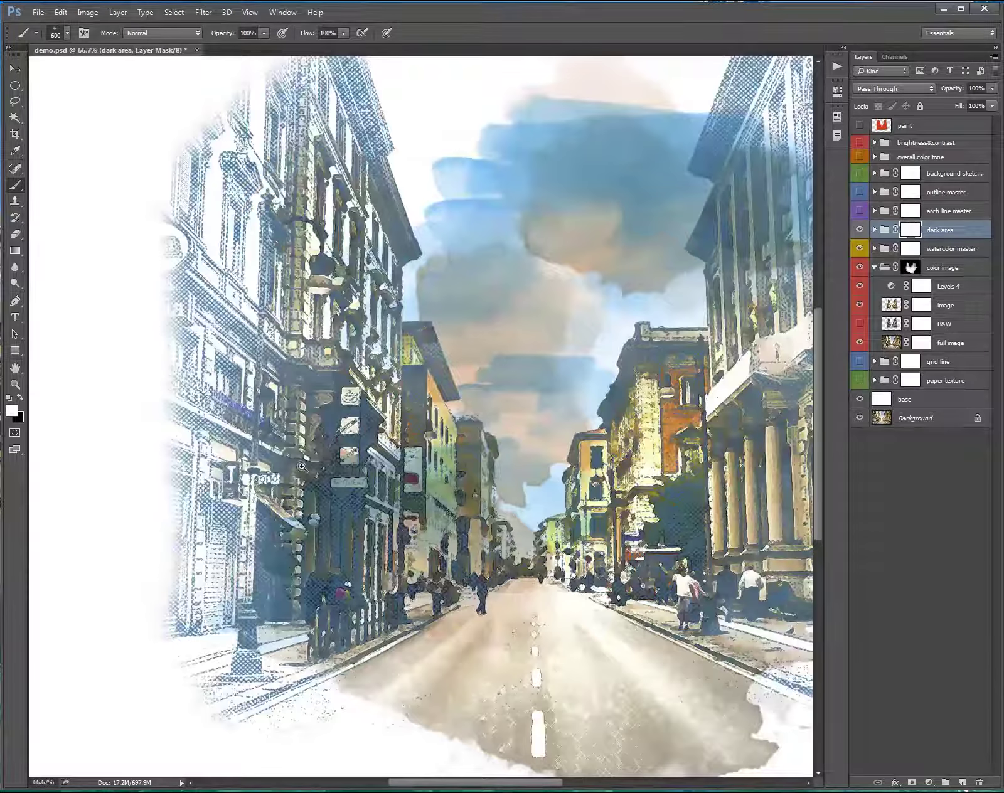
left_click(859, 230)
left_click(859, 249)
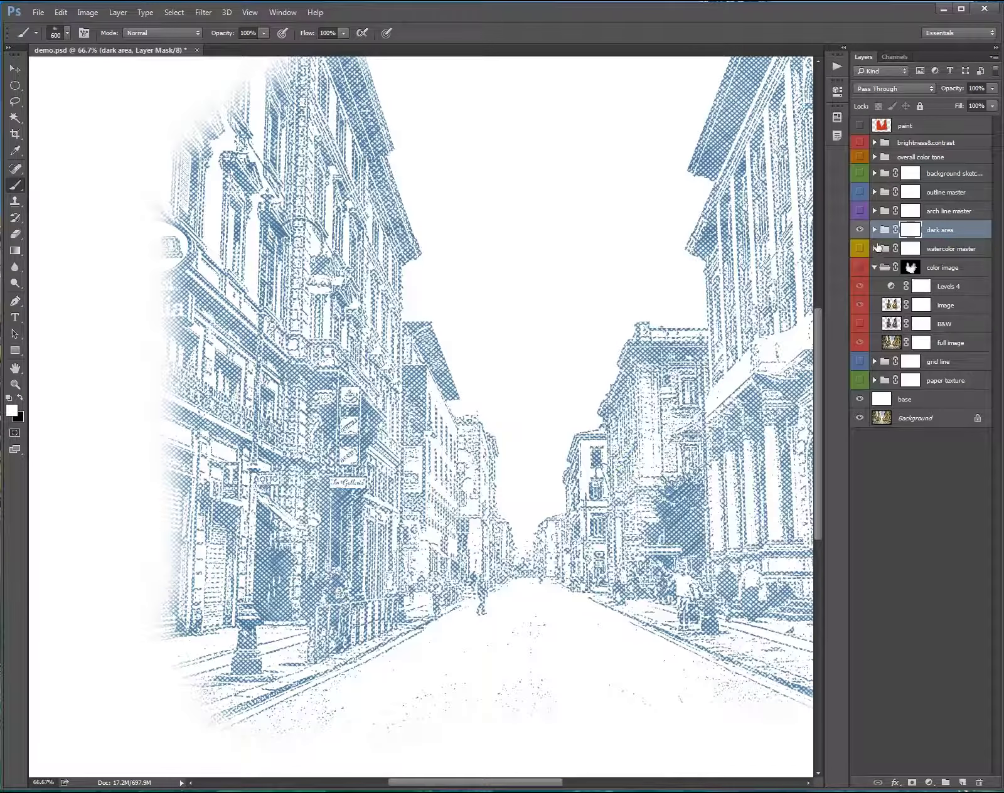
- Expand the dark area group and compare the Color Fill 7 and Color Fill 8 hatching
left_click(874, 230)
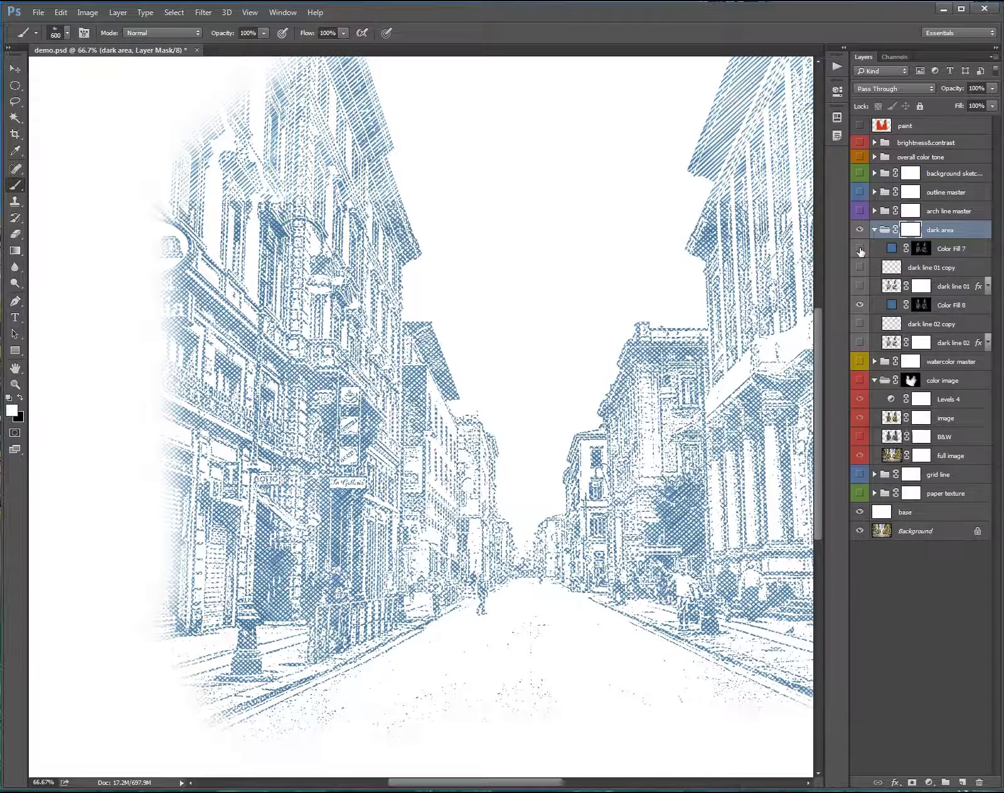
left_click(859, 249)
left_click(860, 306)
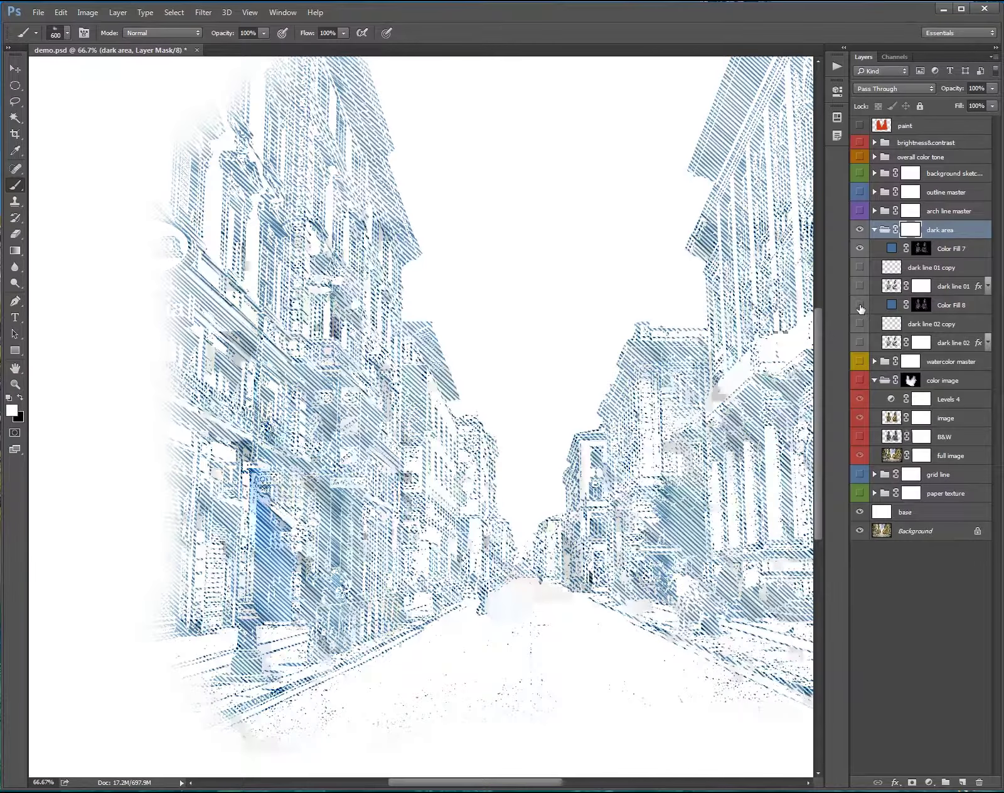
left_click(859, 249)
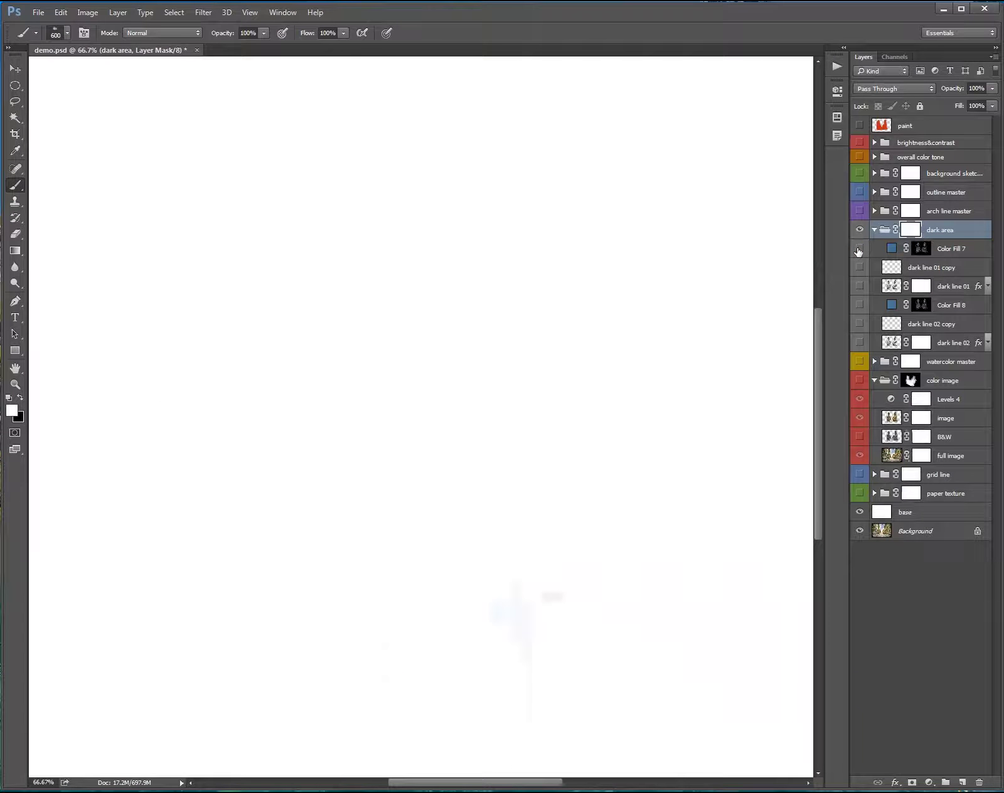
left_click(859, 249)
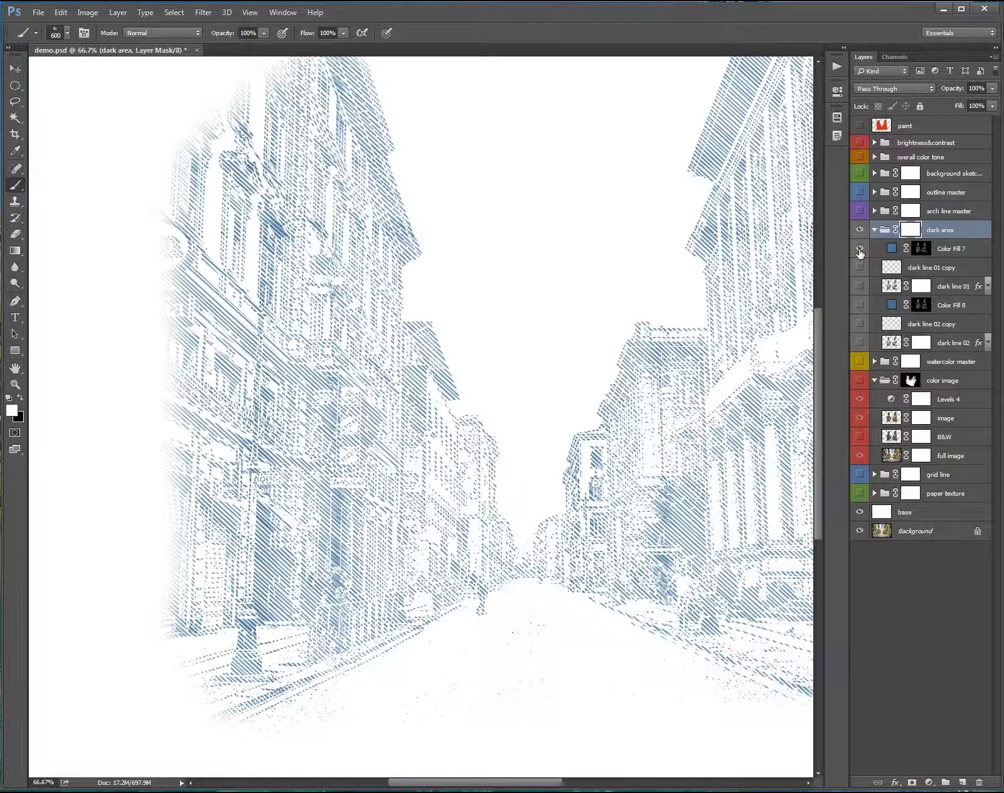
left_click(859, 305)
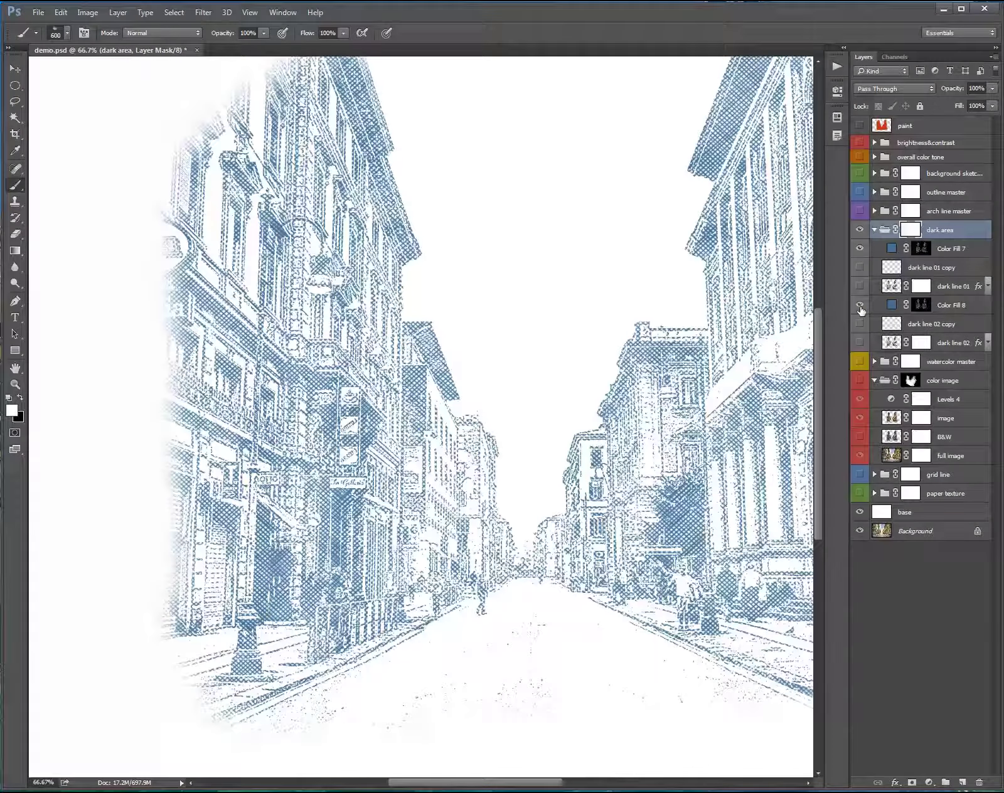
left_click(410, 372)
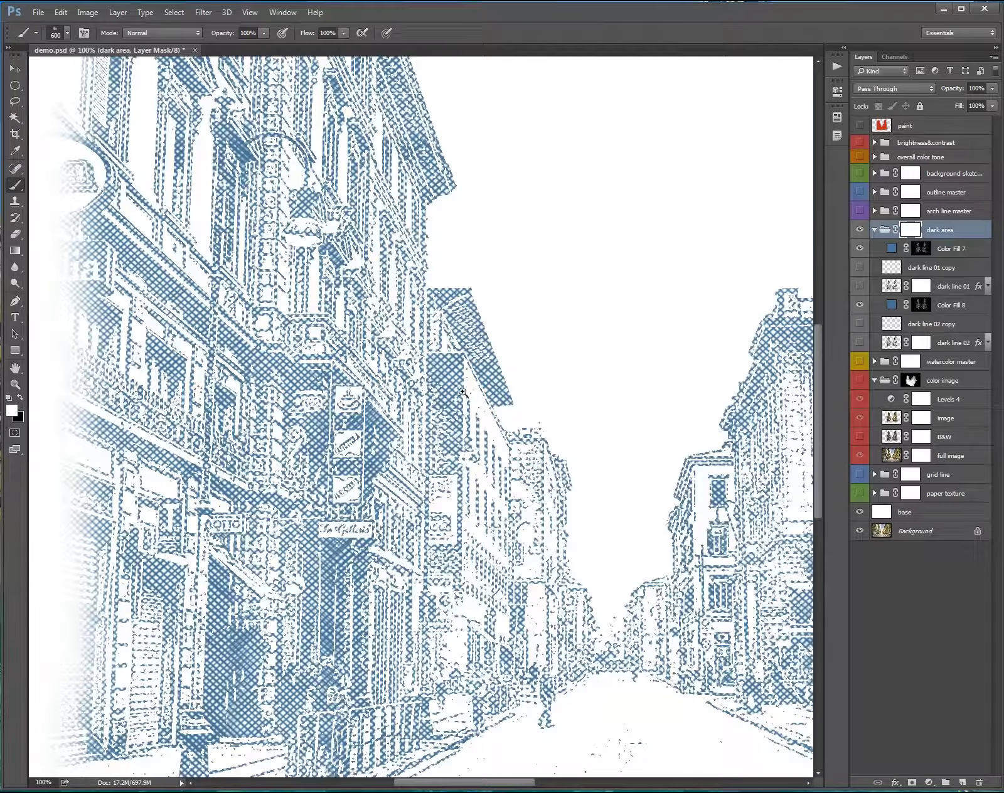
left_click(859, 305)
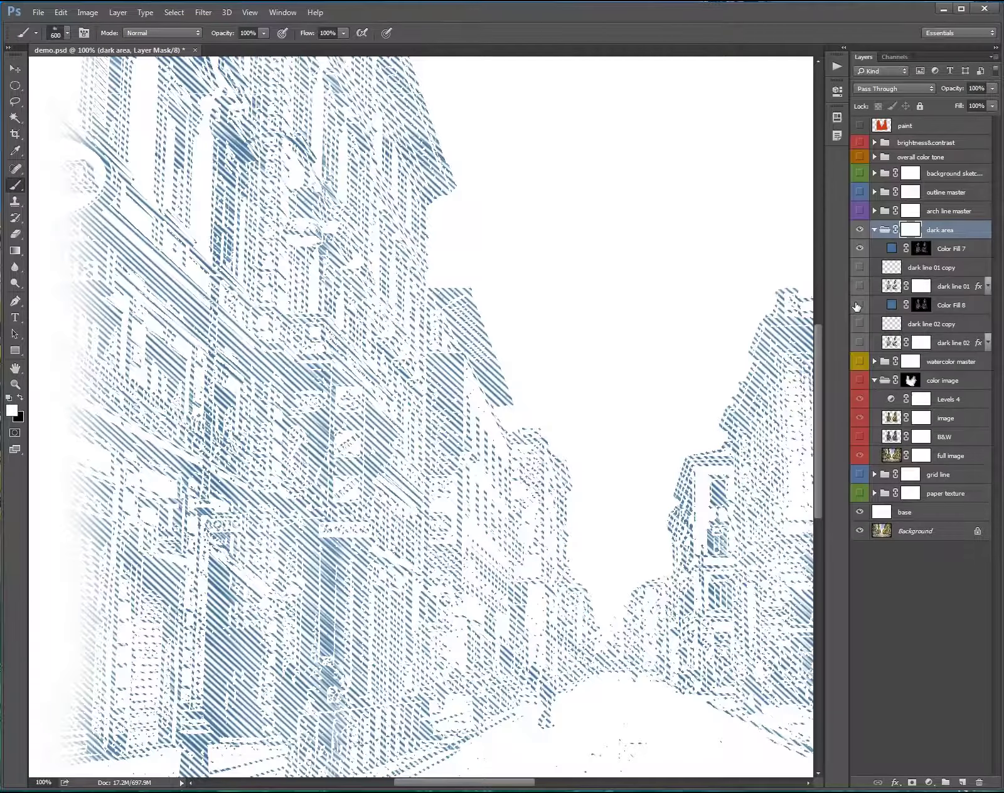
left_click(859, 306)
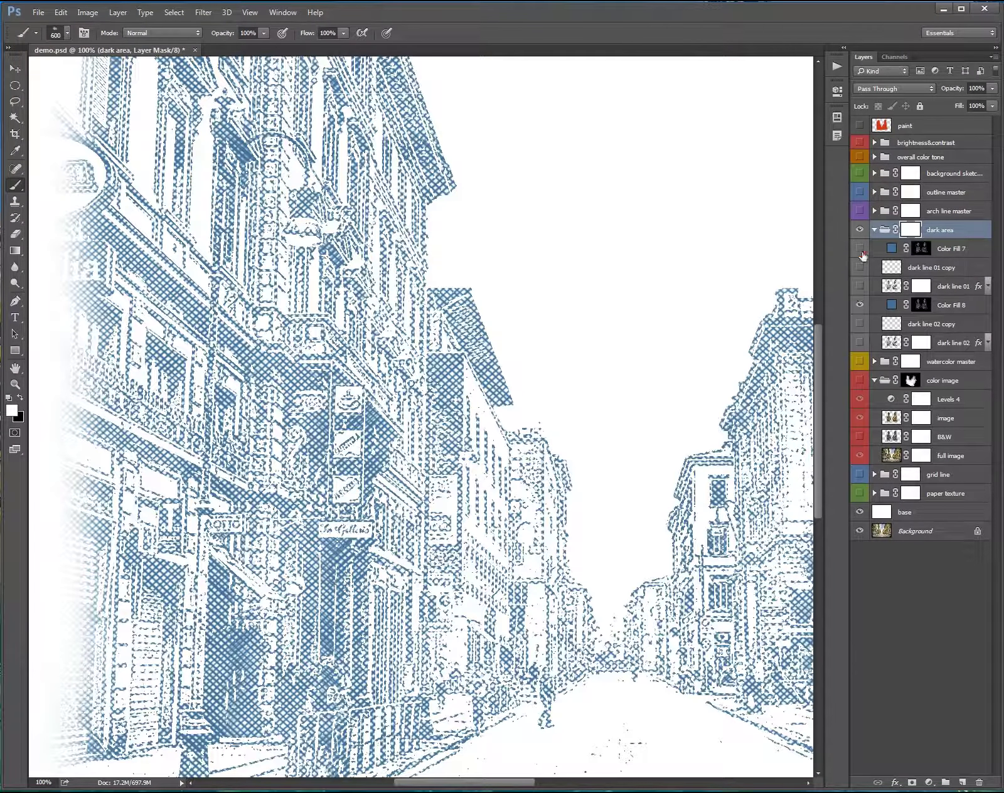
- Compare the dark line hatching, then show Color Fill 7, Color Fill 8, watercolor master and color image
left_click(859, 248)
left_click(860, 305)
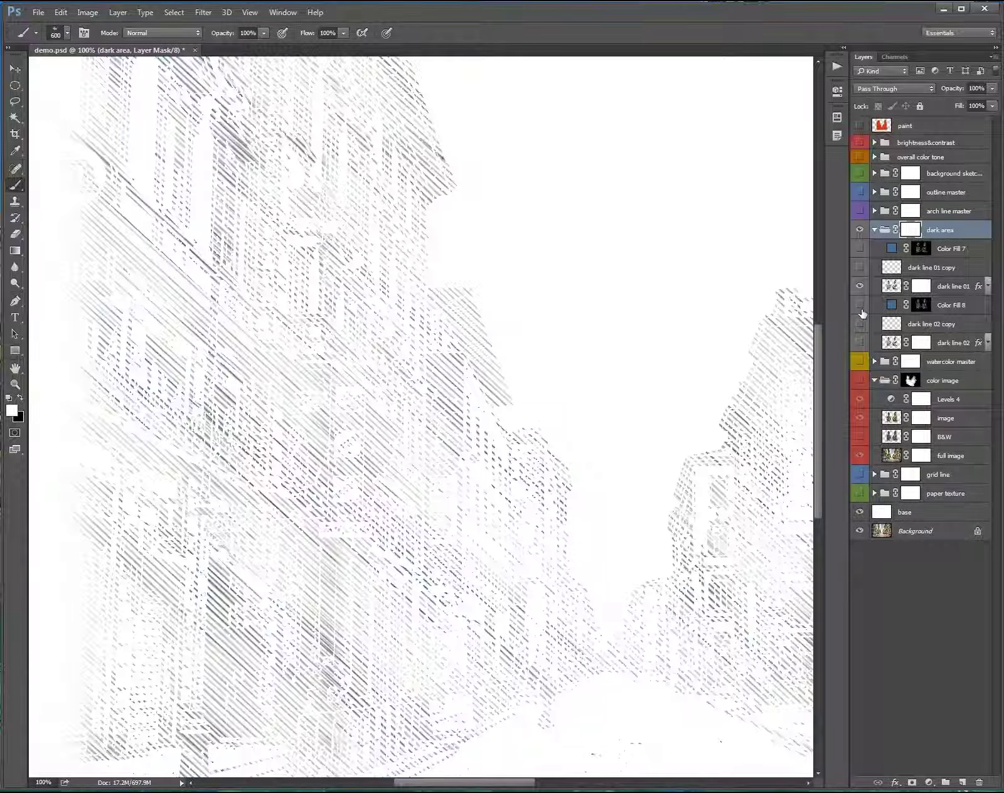
left_click(860, 343)
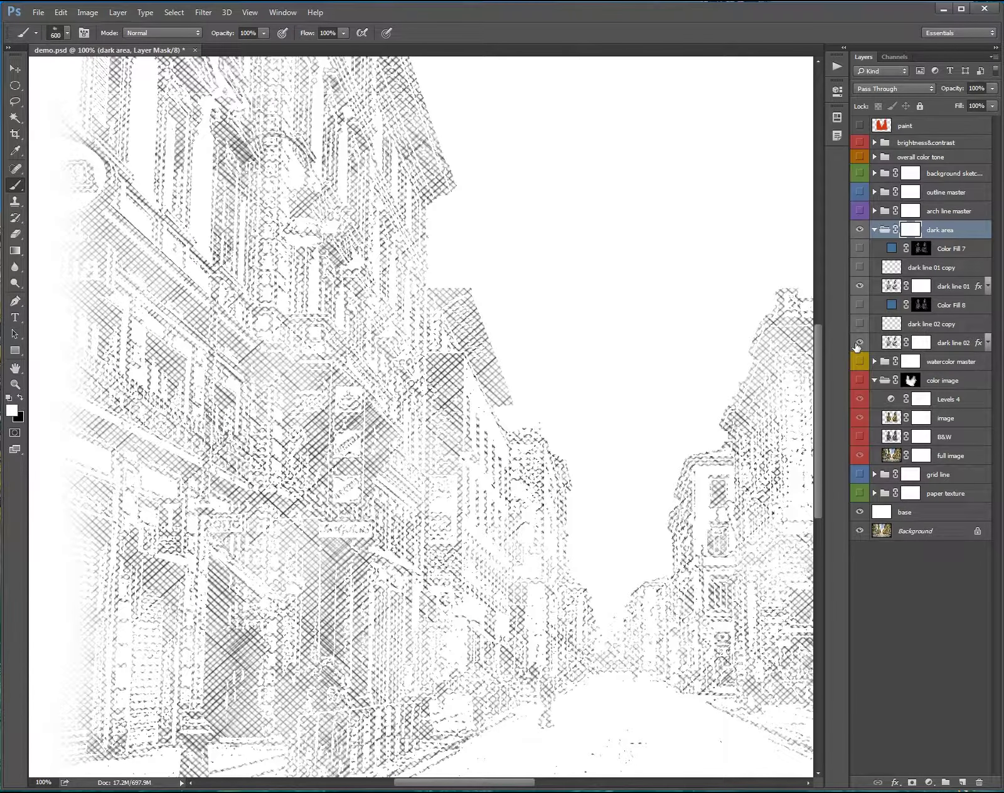
left_click(859, 343)
left_click(860, 286)
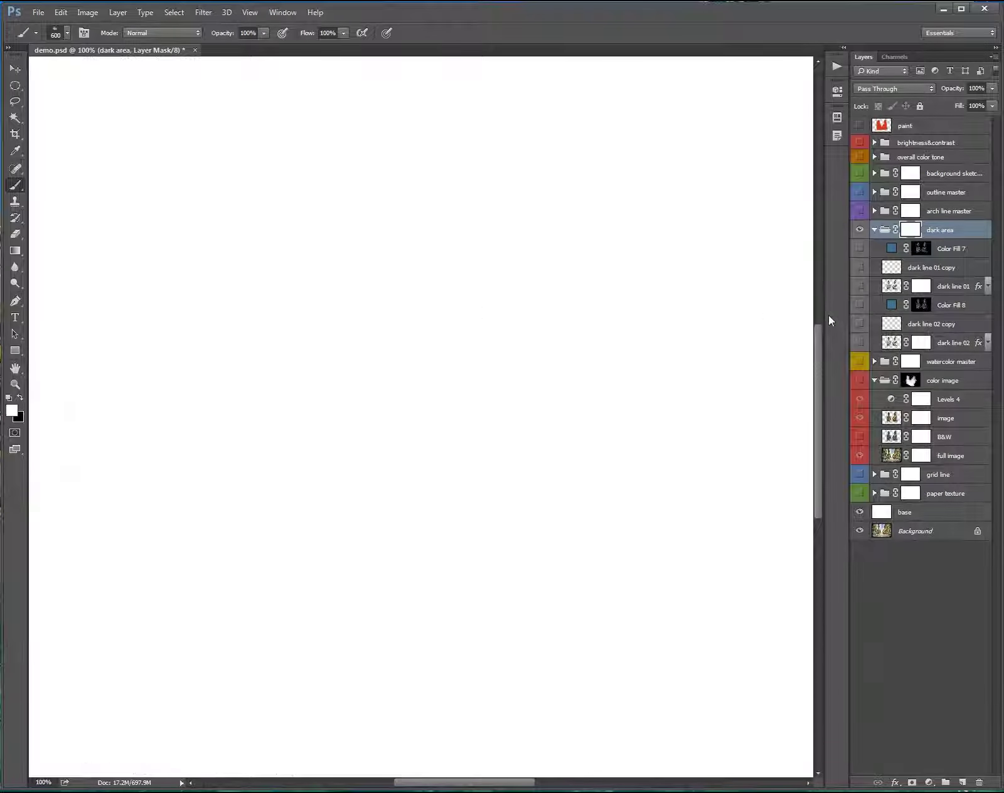
left_click(860, 249)
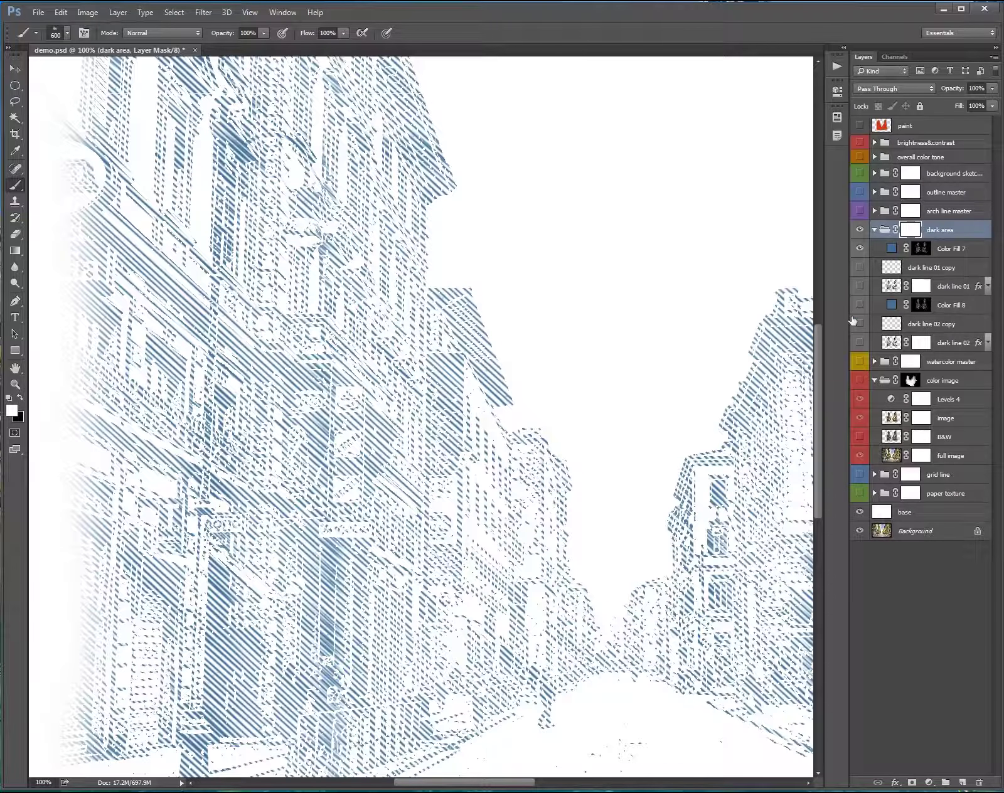
left_click(859, 305)
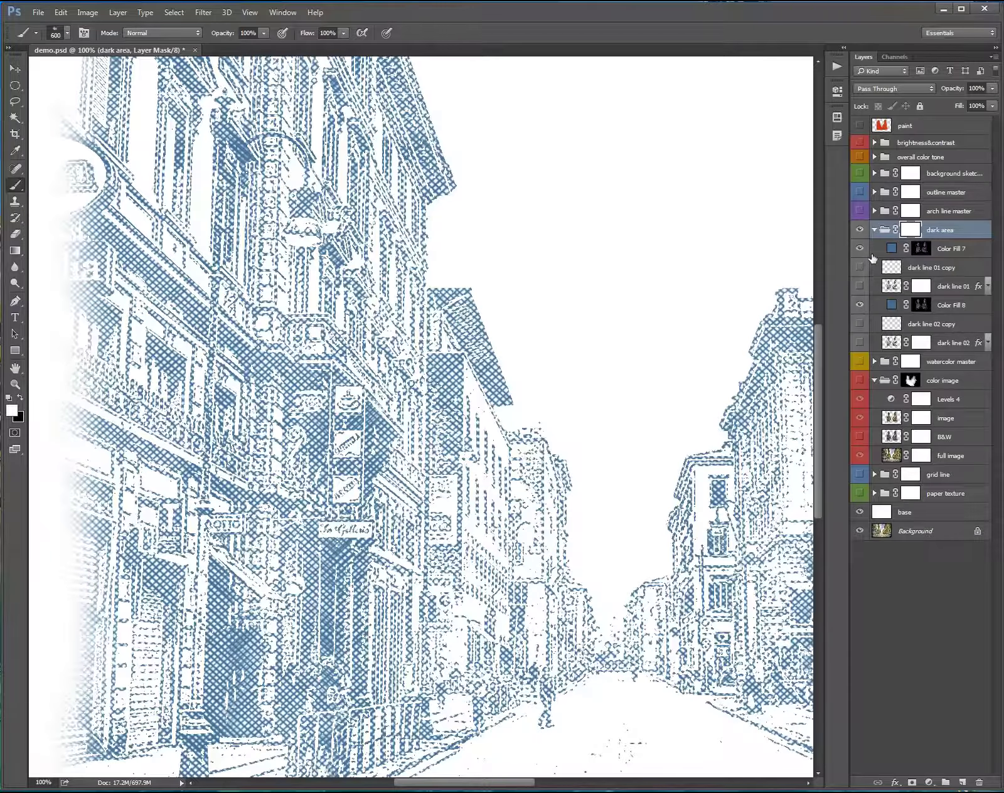
left_click(859, 363)
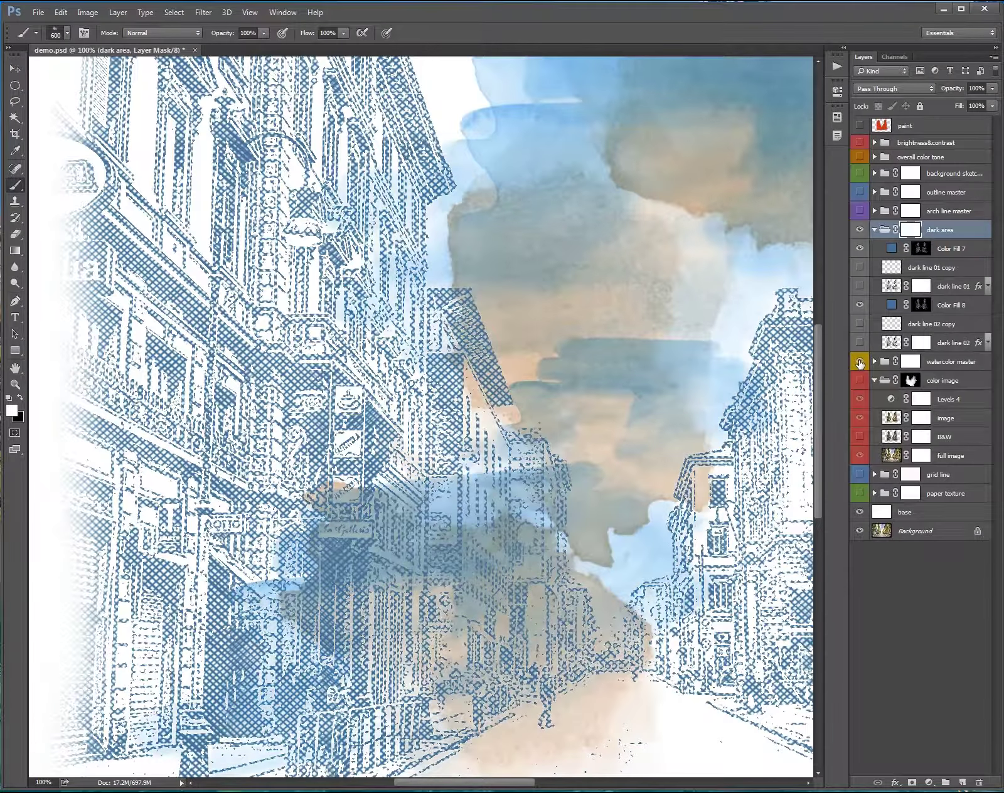
left_click(860, 381)
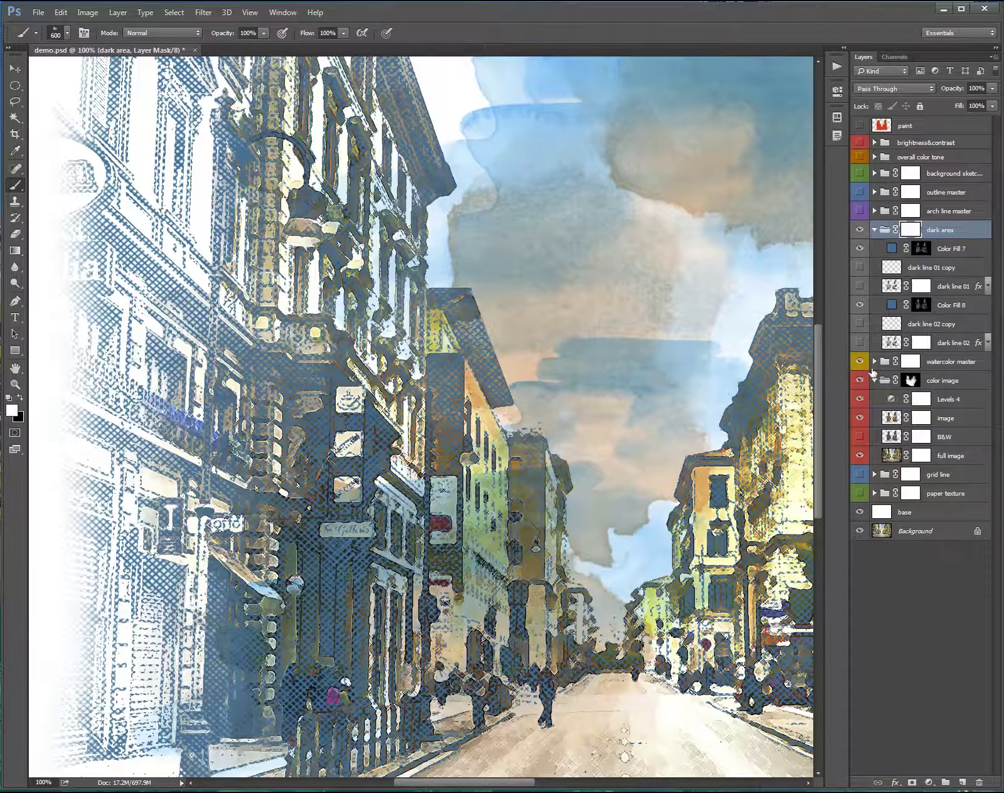
- Recolour the Color Fill 7 hatching a dark orange-brown
double_click(892, 249)
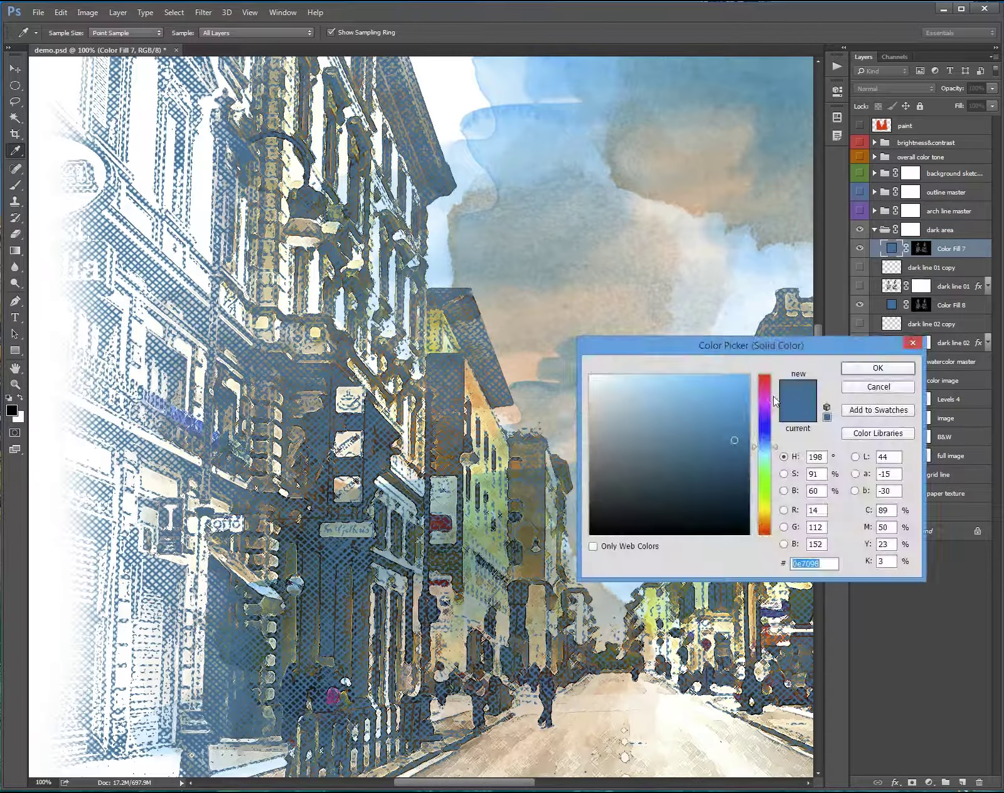
left_click(774, 380)
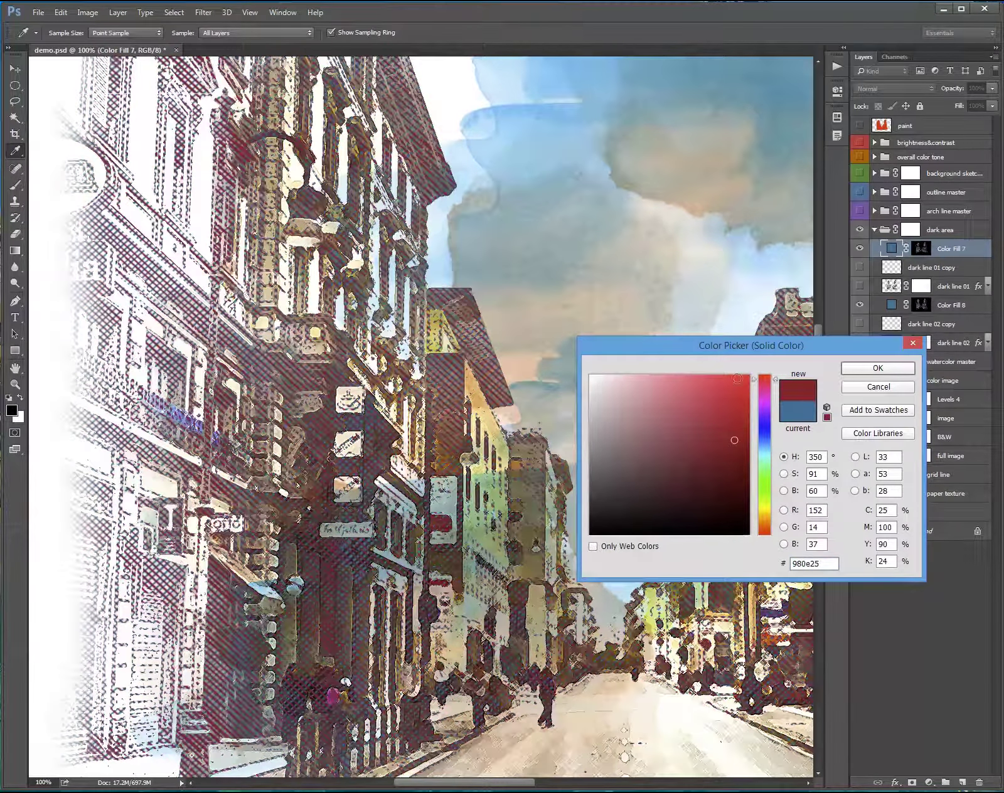
left_click(739, 389)
left_click_drag(738, 390, 727, 399)
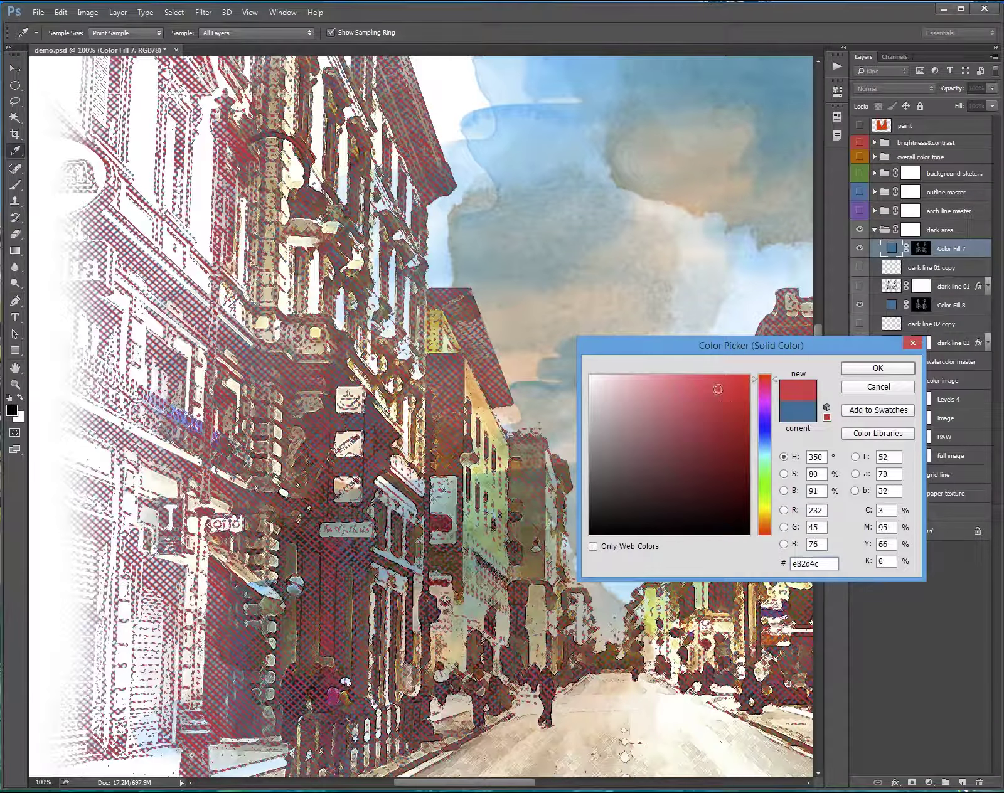
left_click_drag(778, 534, 776, 524)
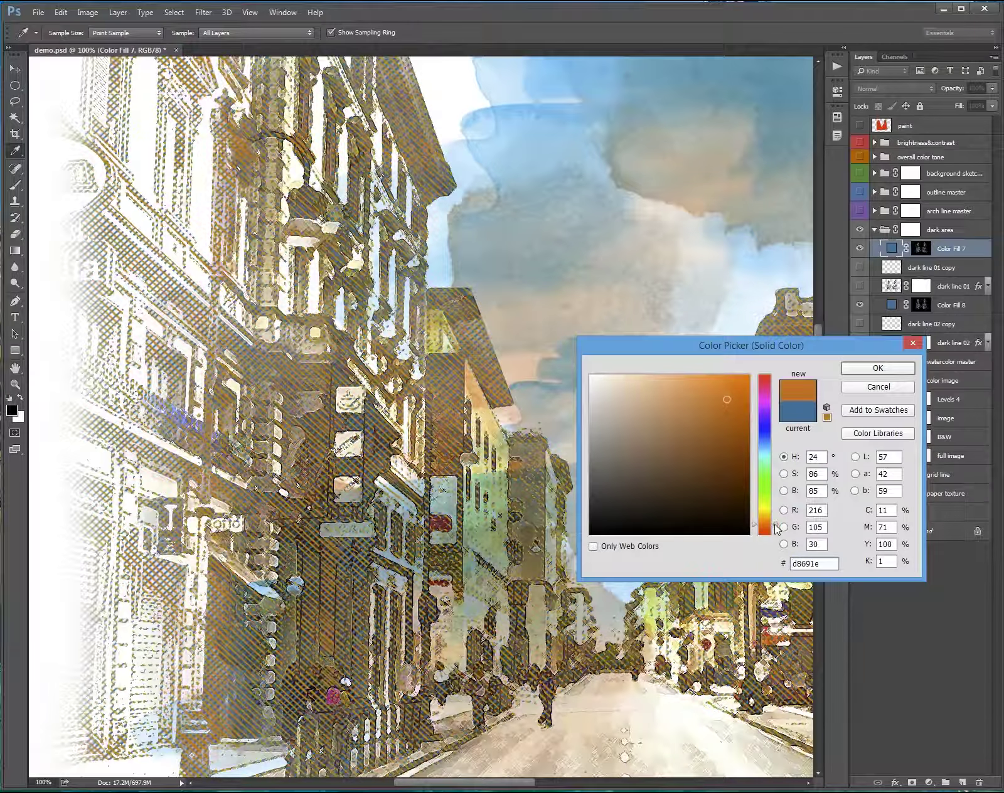
left_click(731, 506)
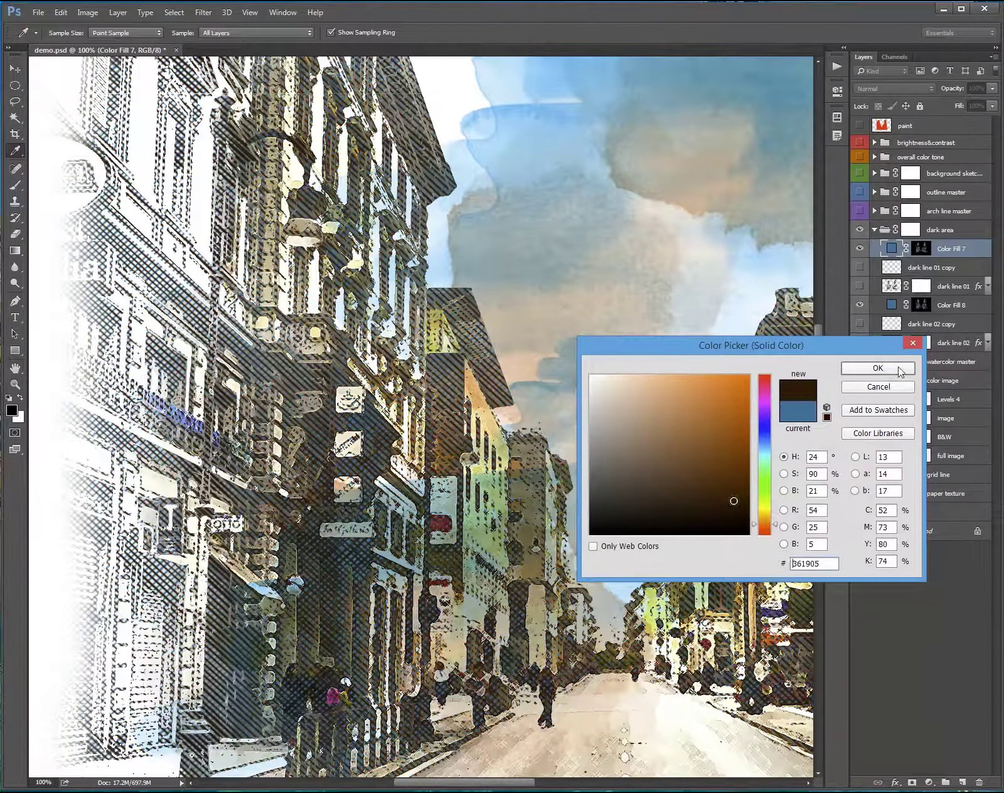
left_click(898, 369)
- Recolour the Color Fill 8 crosshatch dark brown and zoom out over the street
double_click(891, 306)
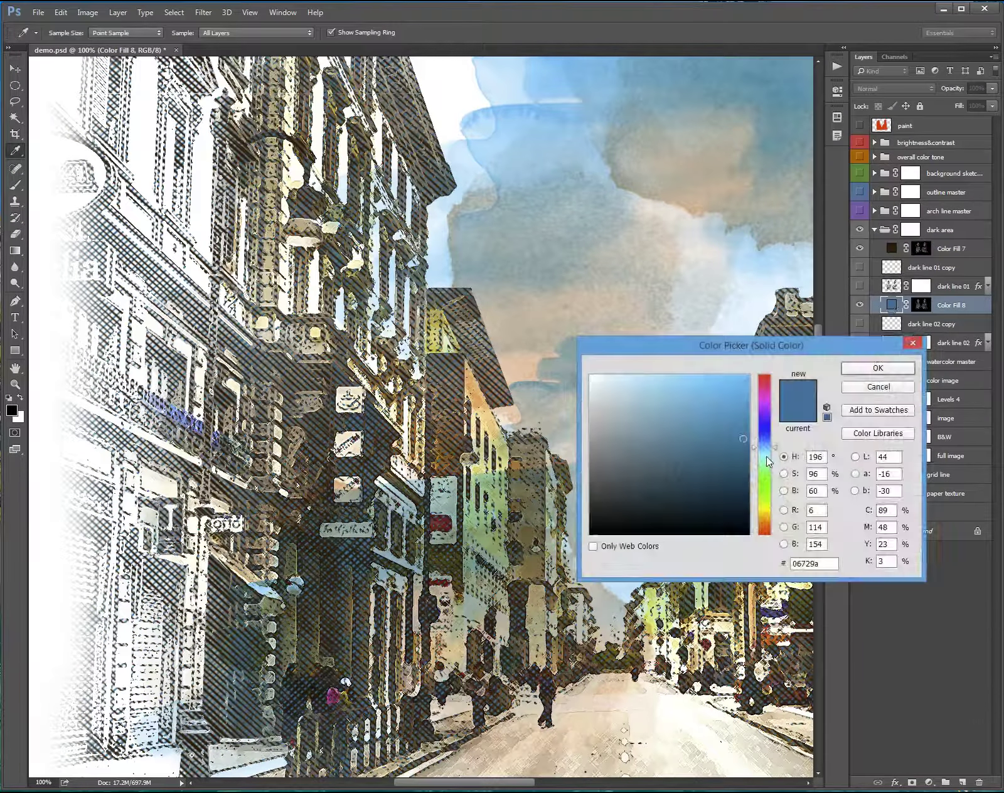
left_click_drag(776, 485, 778, 529)
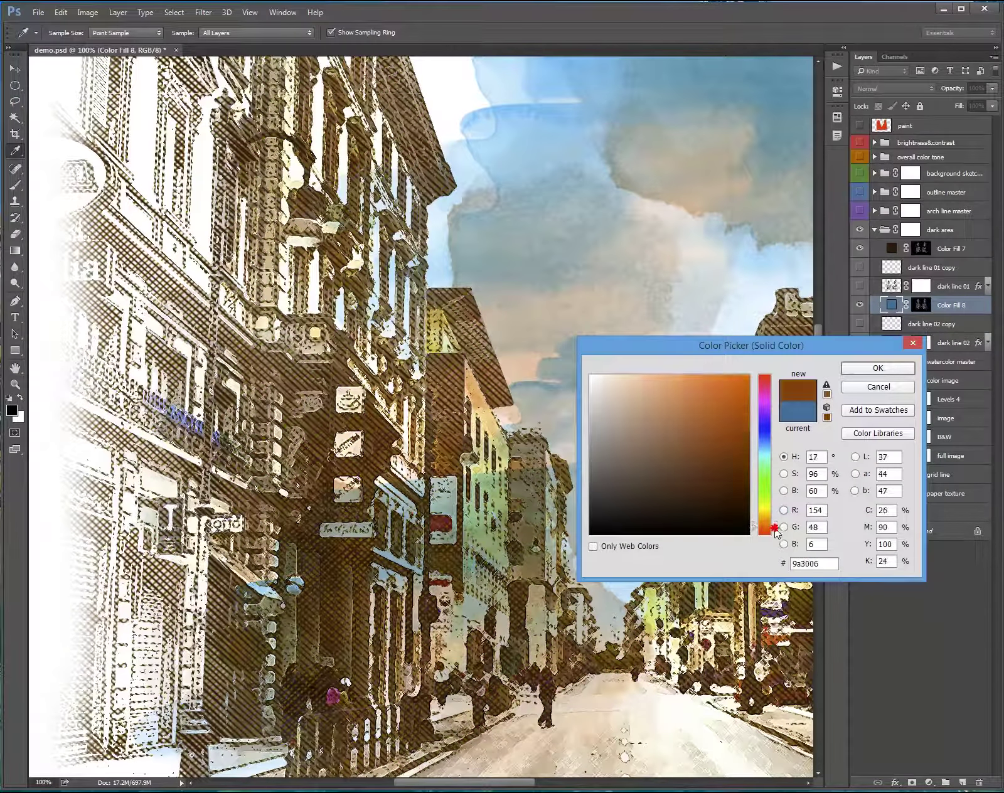
left_click(706, 511)
left_click(704, 492)
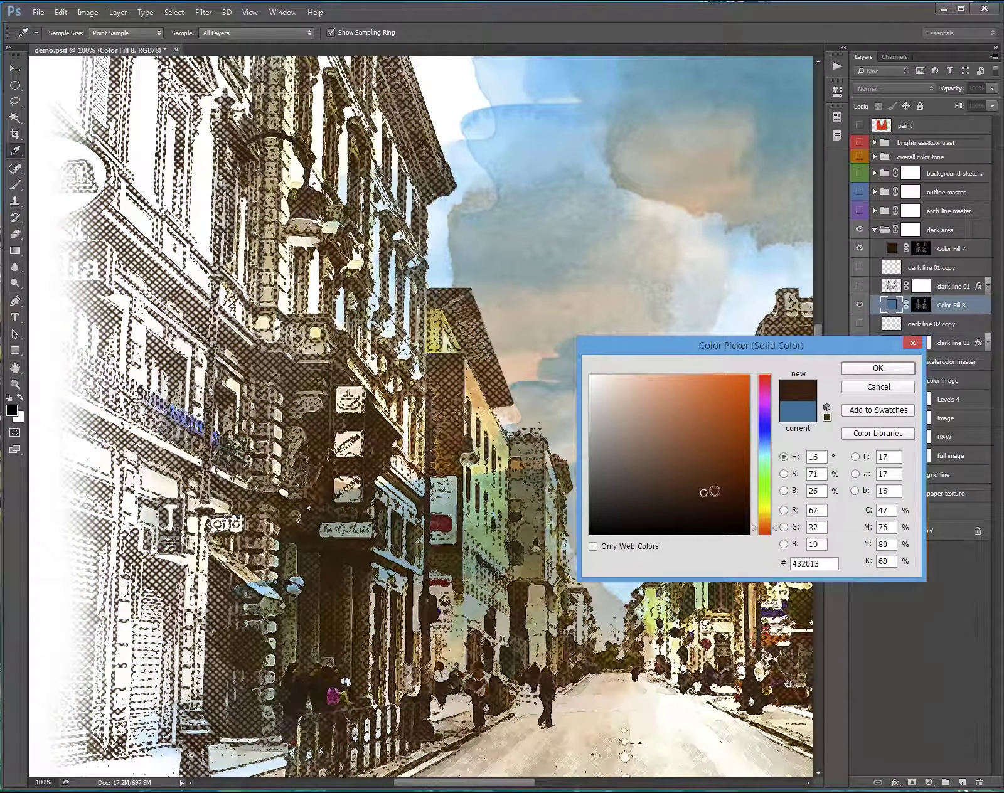
left_click(878, 367)
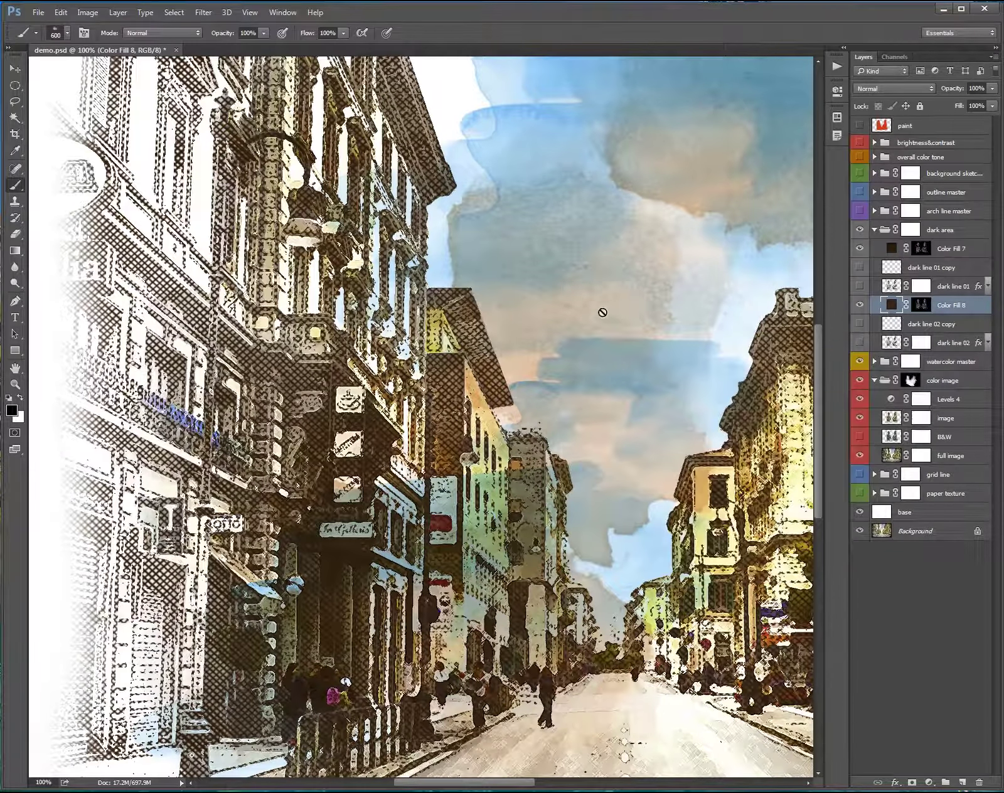
key("ctrl+minus")
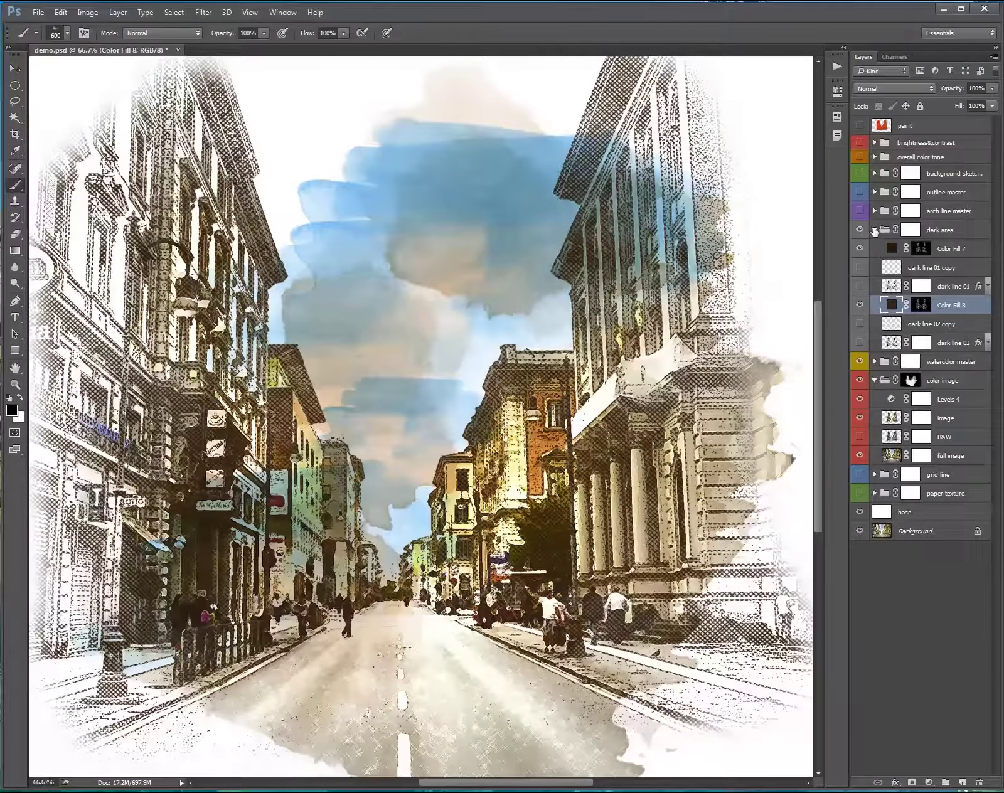
- Collapse the dark area group and show the arch line master lines at about 40% opacity
left_click(874, 230)
left_click(859, 210)
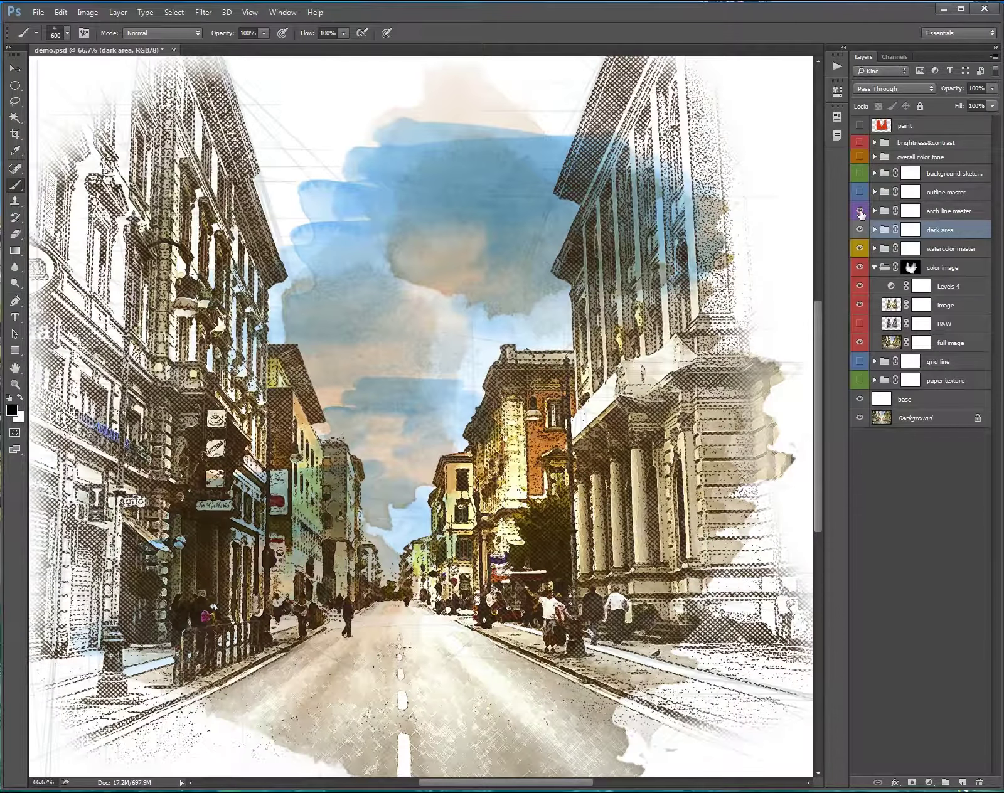
left_click(911, 211)
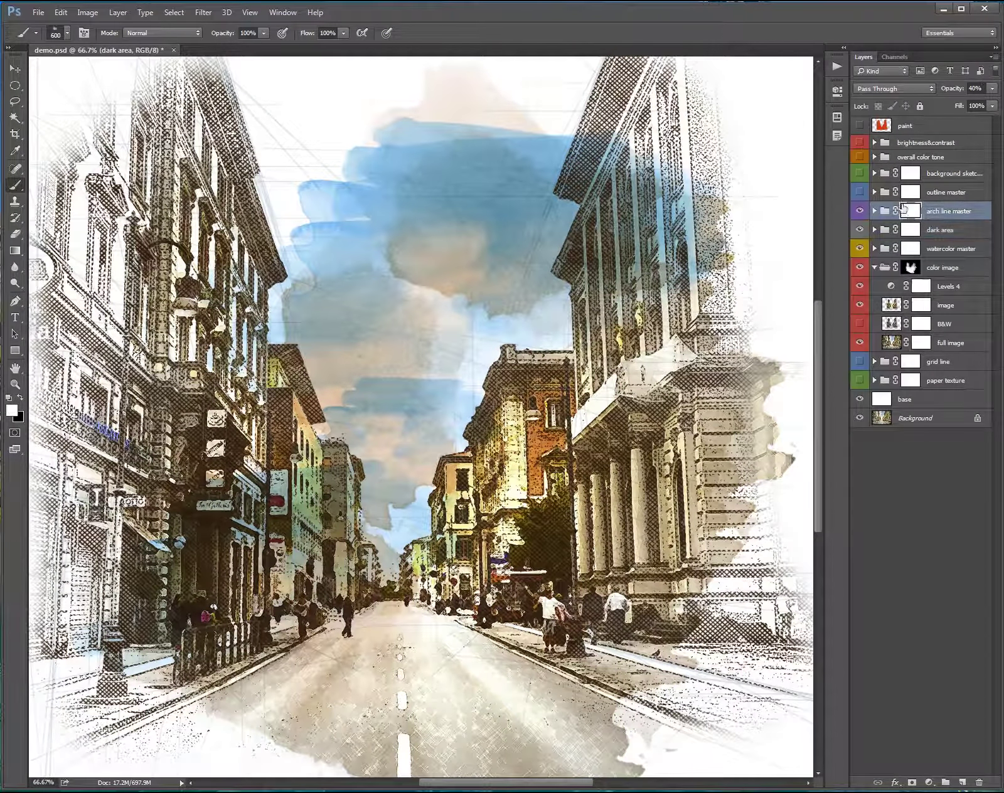
left_click_drag(978, 89, 961, 90)
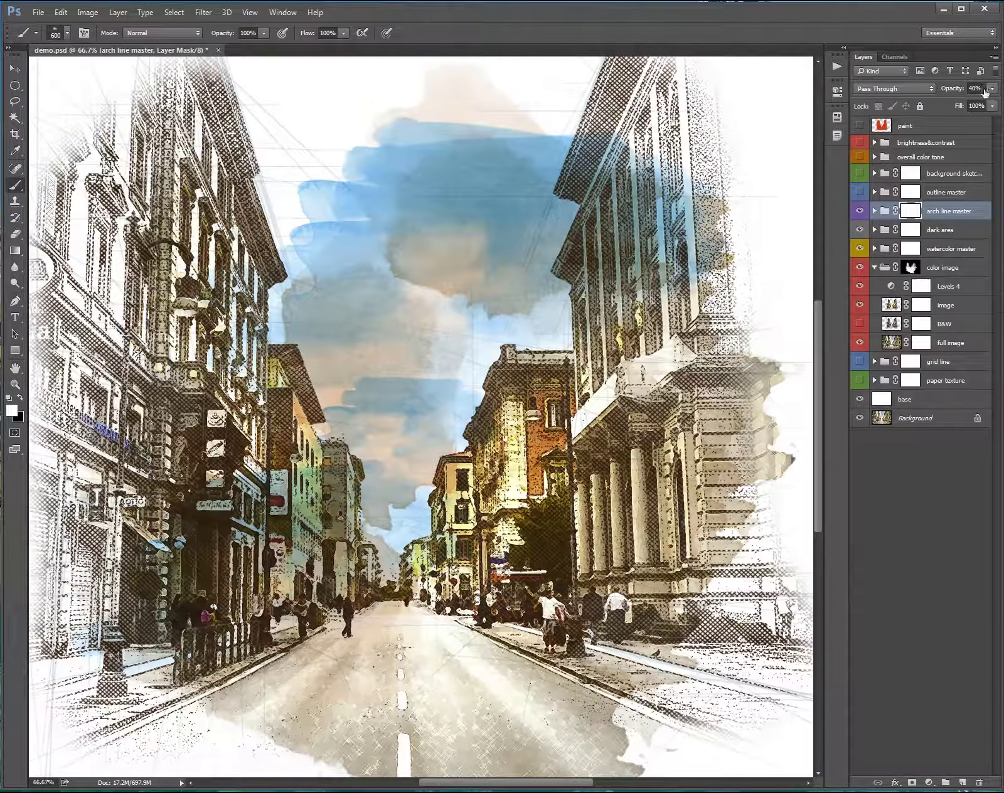
key("ctrl+minus")
mouse_move(992, 105)
left_mouse_down()
mouse_move(970, 105)
mouse_move(998, 101)
left_mouse_up()
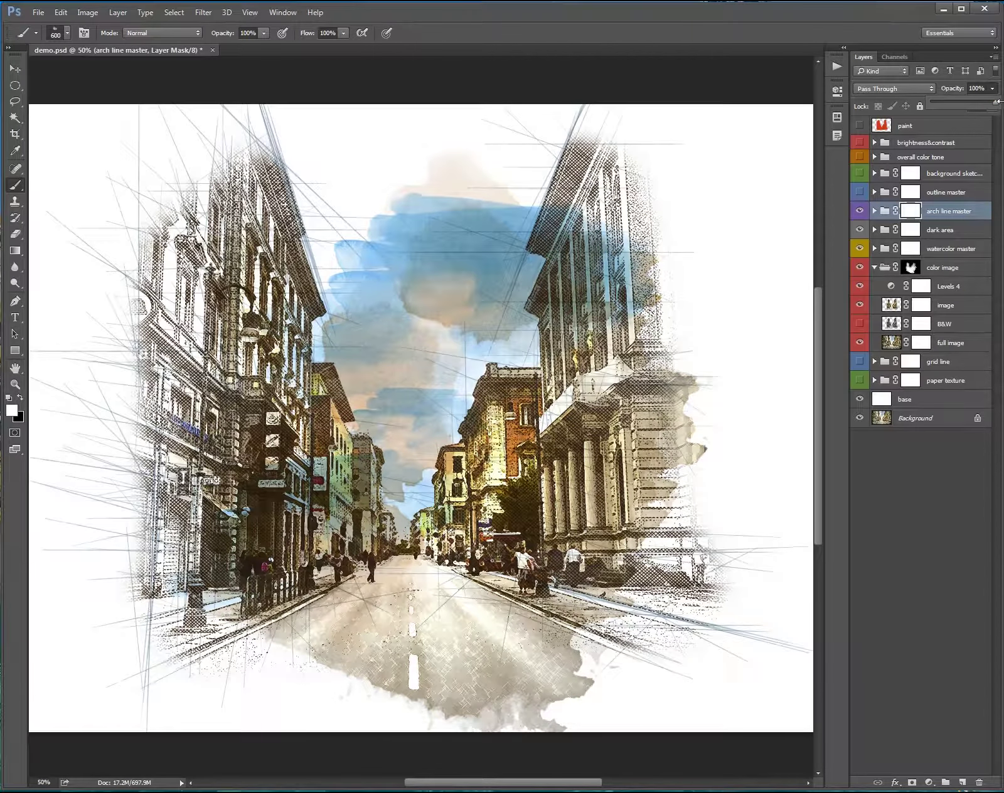
- Set the arch line 02 layer inside arch line master to 70% opacity
left_click(874, 210)
left_click(941, 231)
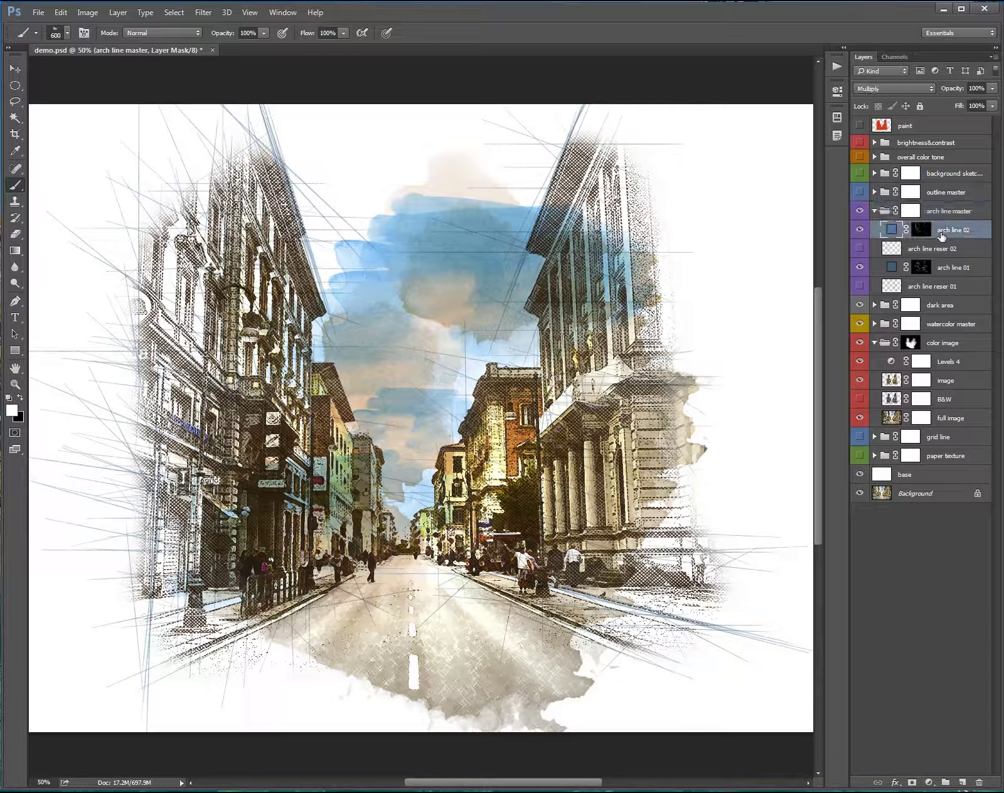
left_click_drag(992, 89, 1002, 105)
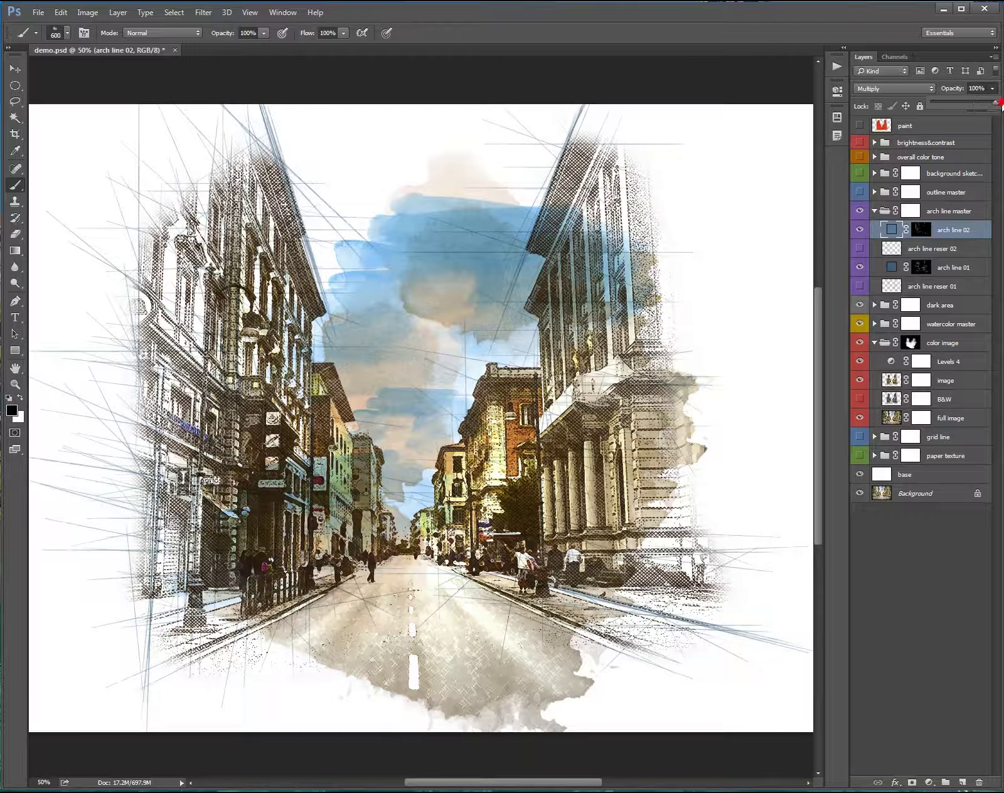
- Recolour arch line 02 and arch line 01 with dark brown sampled from the building hatching
double_click(890, 229)
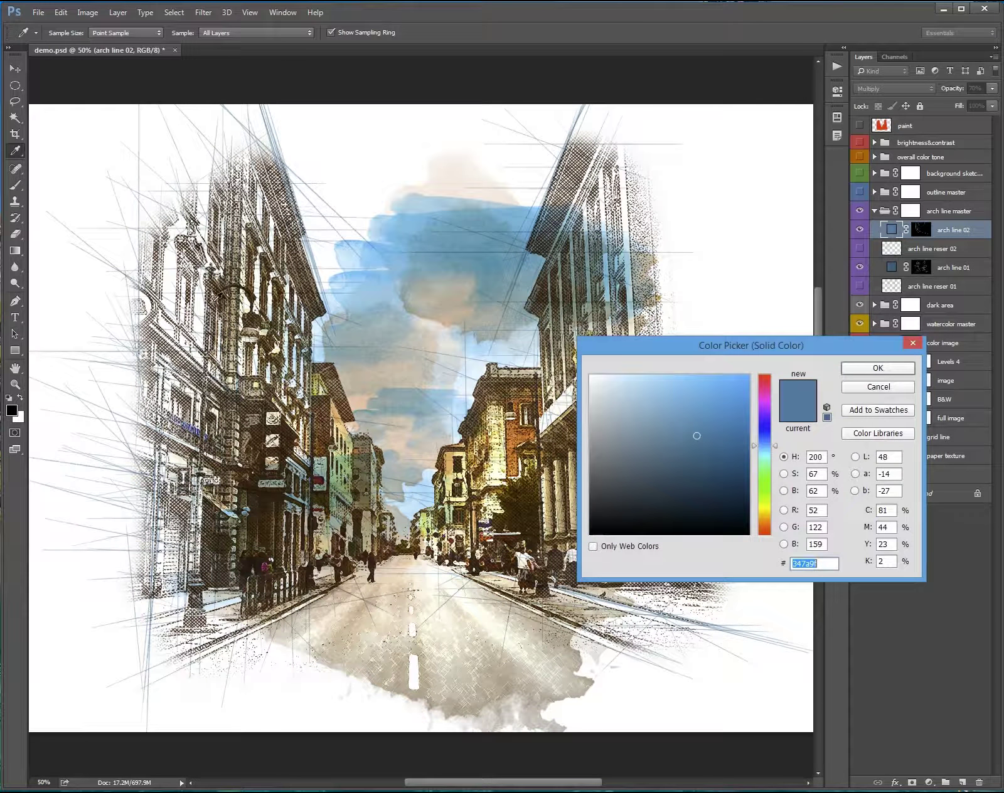
left_click(217, 289)
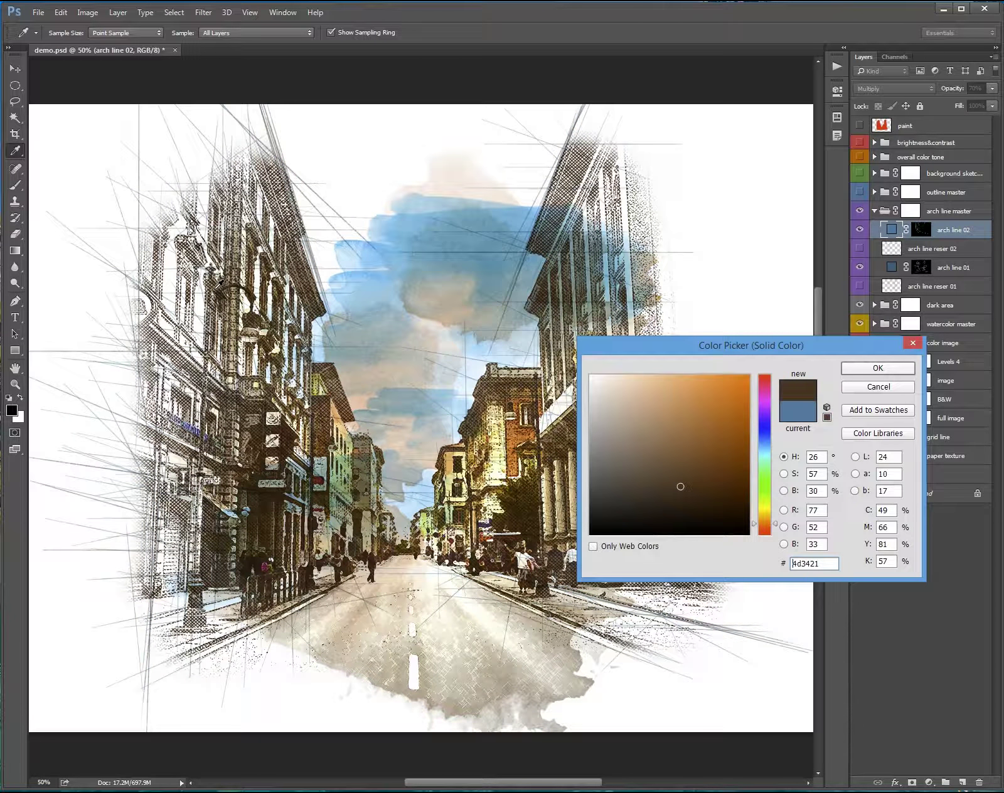
left_click(861, 374)
double_click(891, 267)
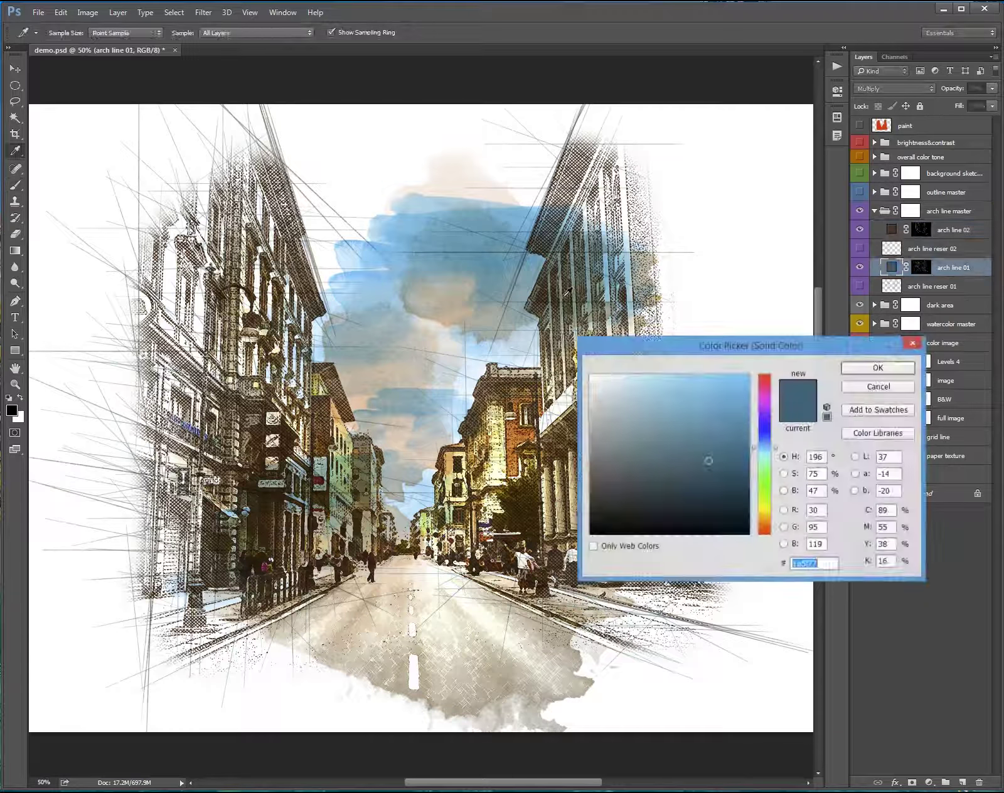
left_click(563, 231)
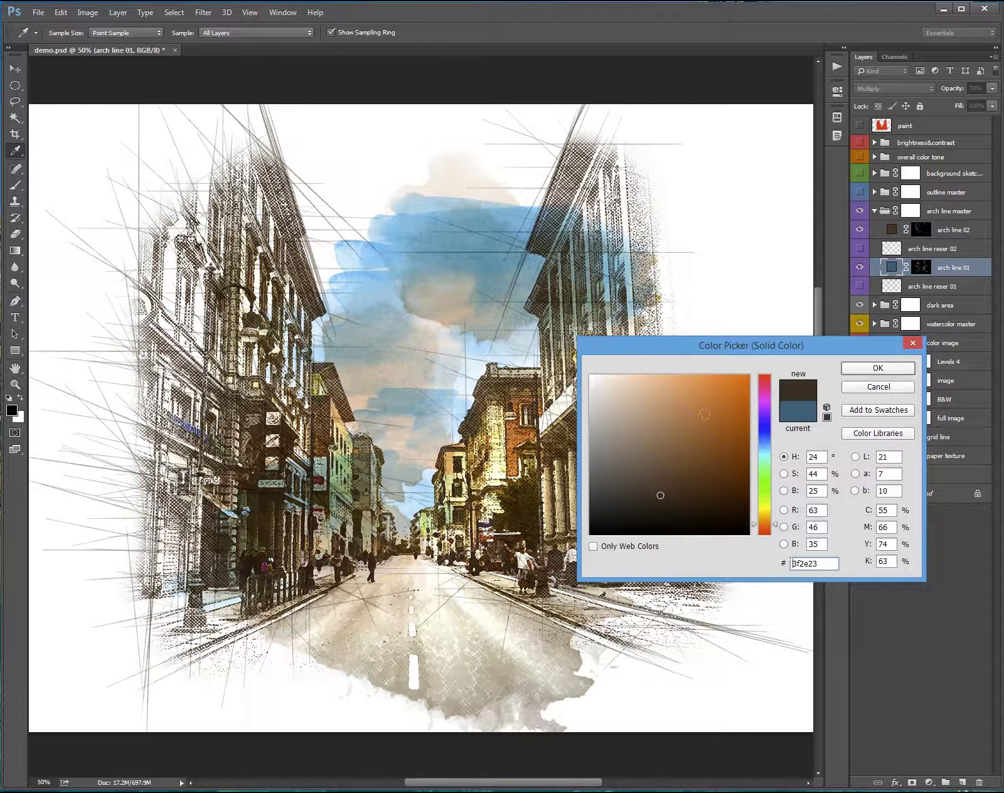
left_click(869, 369)
- Fade the arch line master group to 34% and switch on and expand the outline master group
left_click(859, 268)
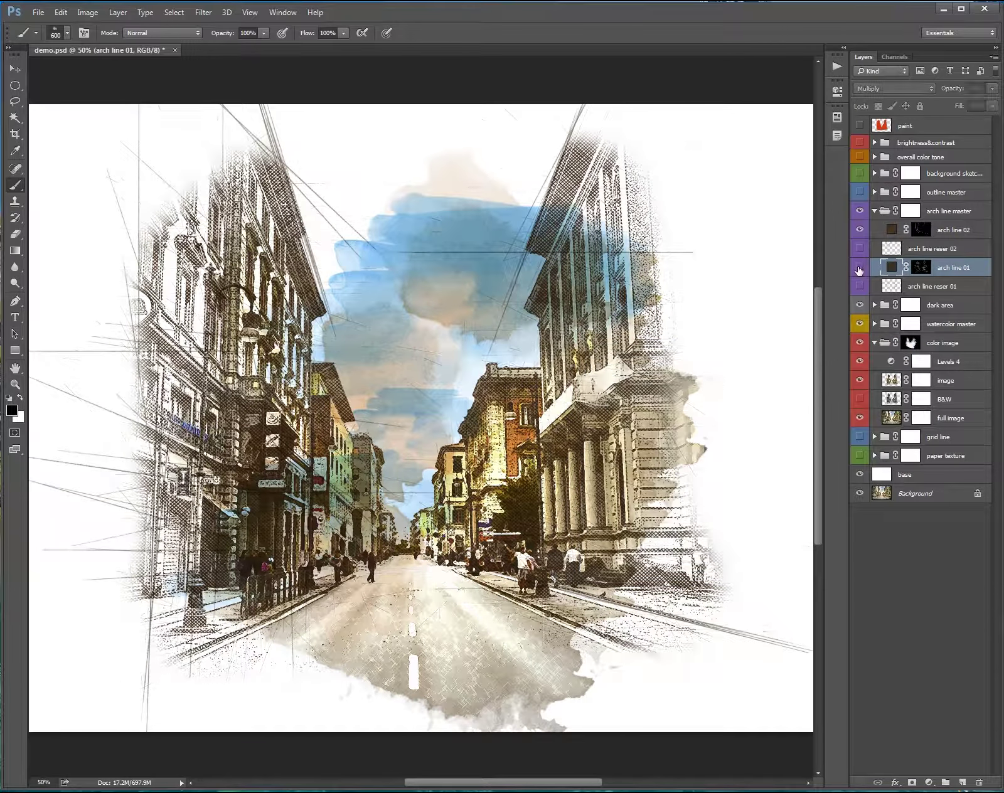
left_click(860, 229)
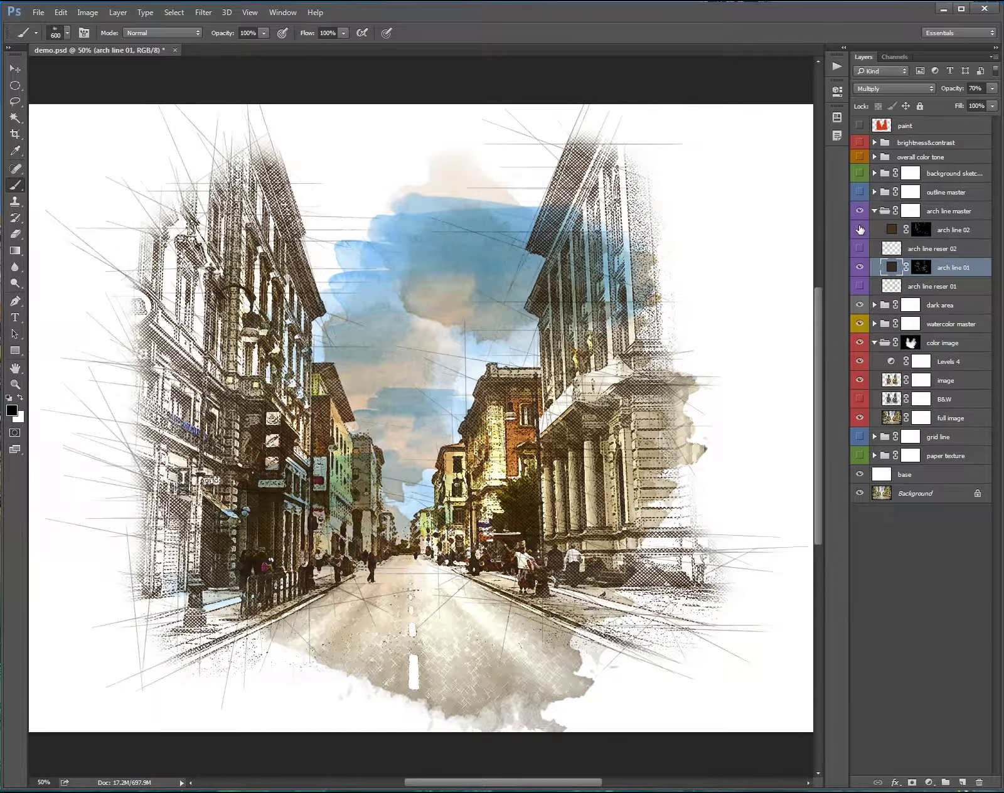
left_click(860, 230)
left_click(860, 211)
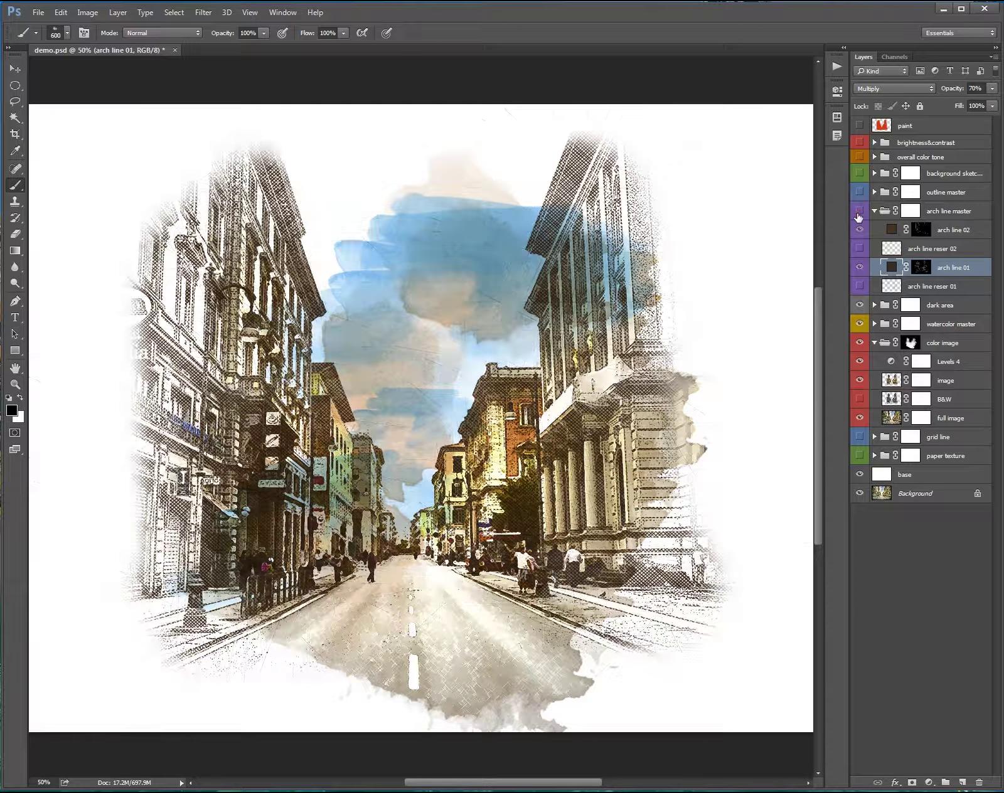
left_click(874, 212)
left_click(948, 211)
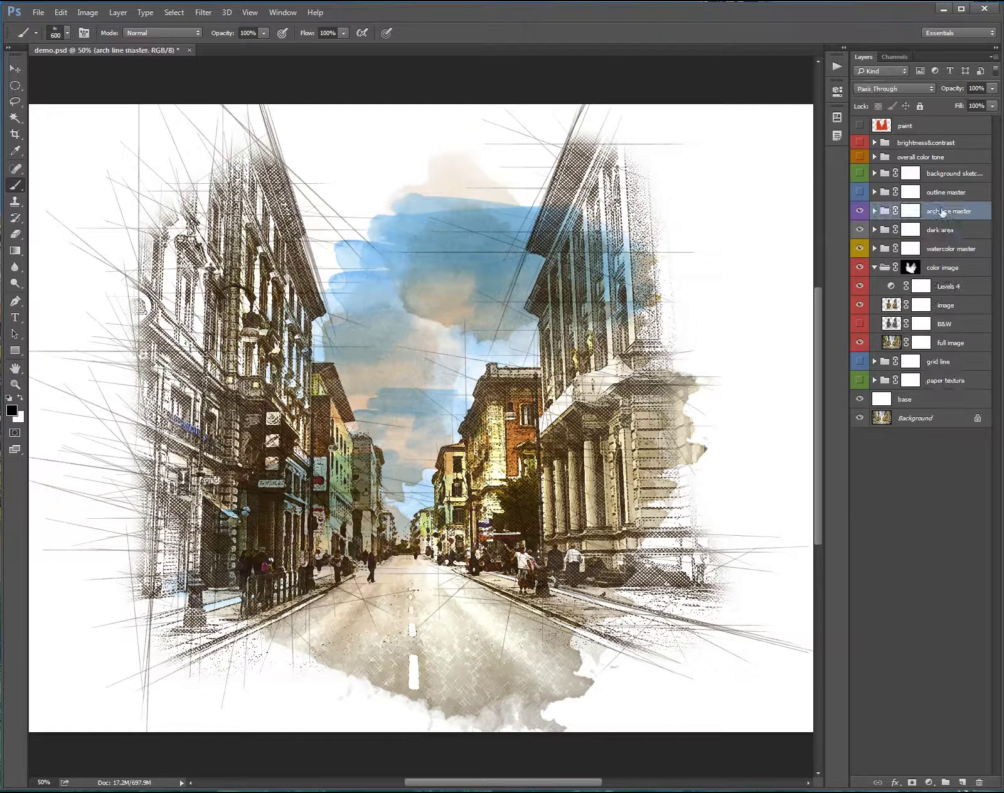
left_click(992, 88)
left_click_drag(959, 99, 950, 100)
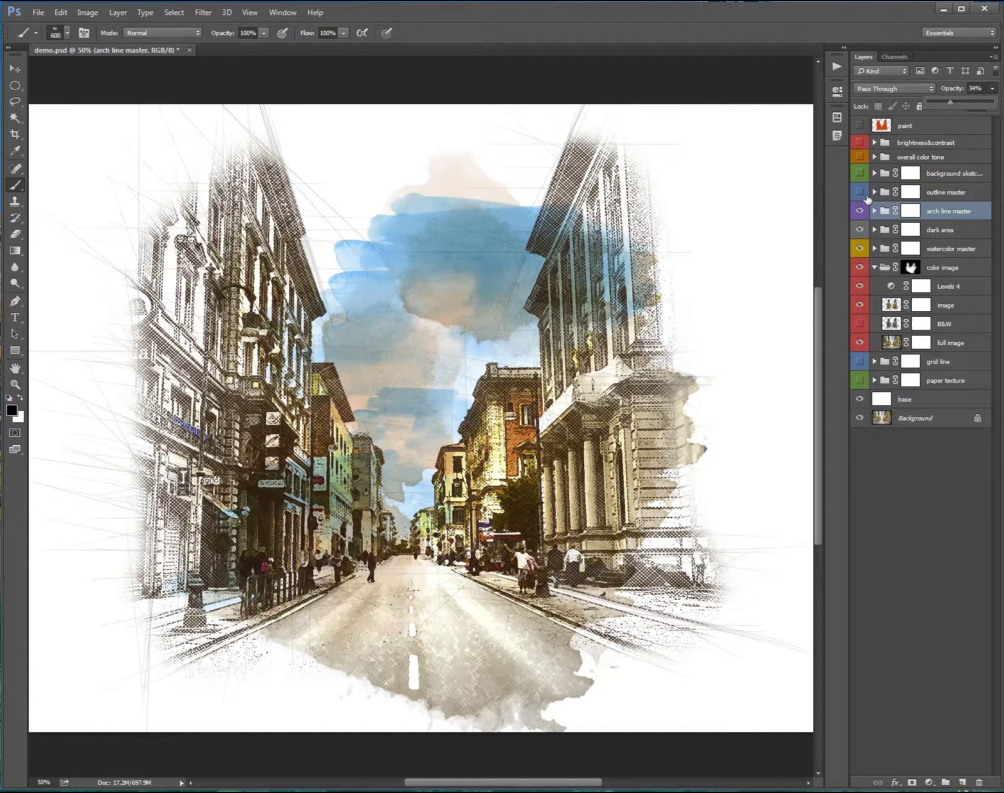
left_click(860, 192)
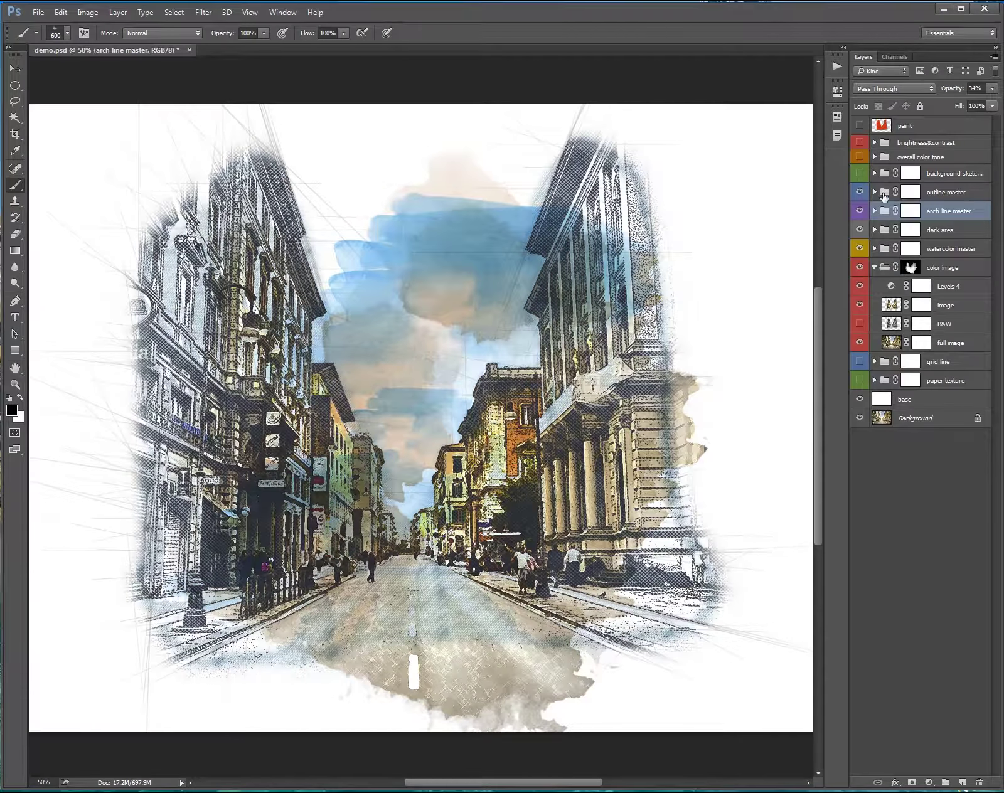
left_click(883, 193)
- Hide the outline texture layer, zoom to 100%, compare Color Fill 6, and open its colour settings
left_click(860, 230)
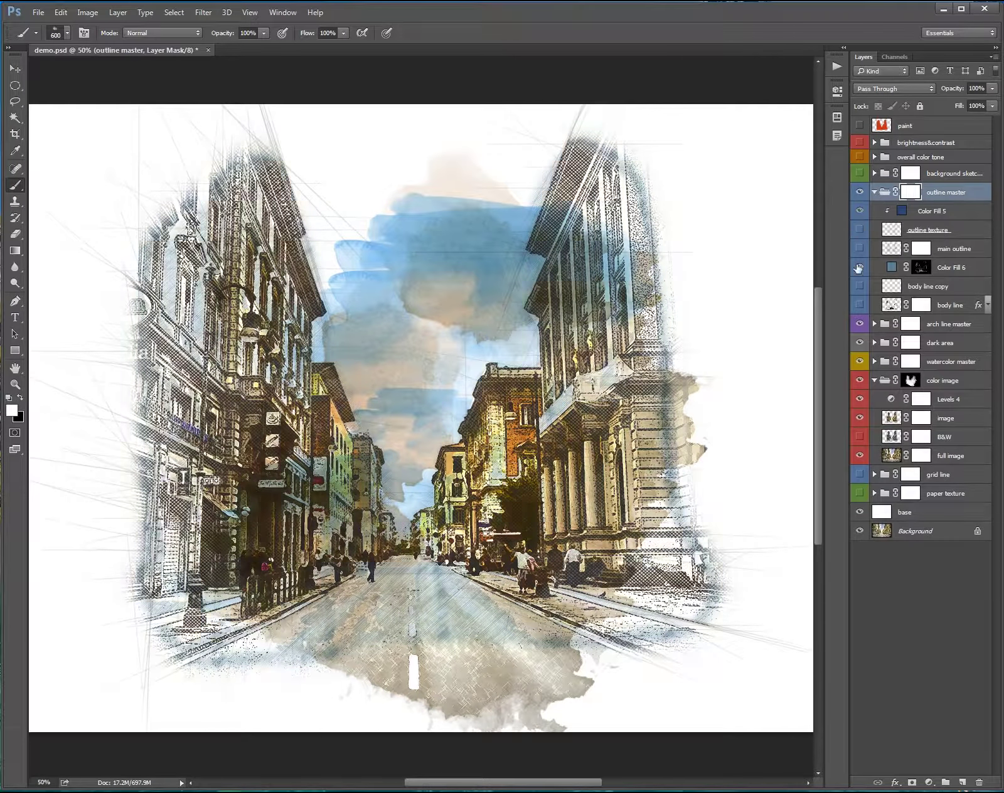
left_click(859, 268)
key("ctrl+plus")
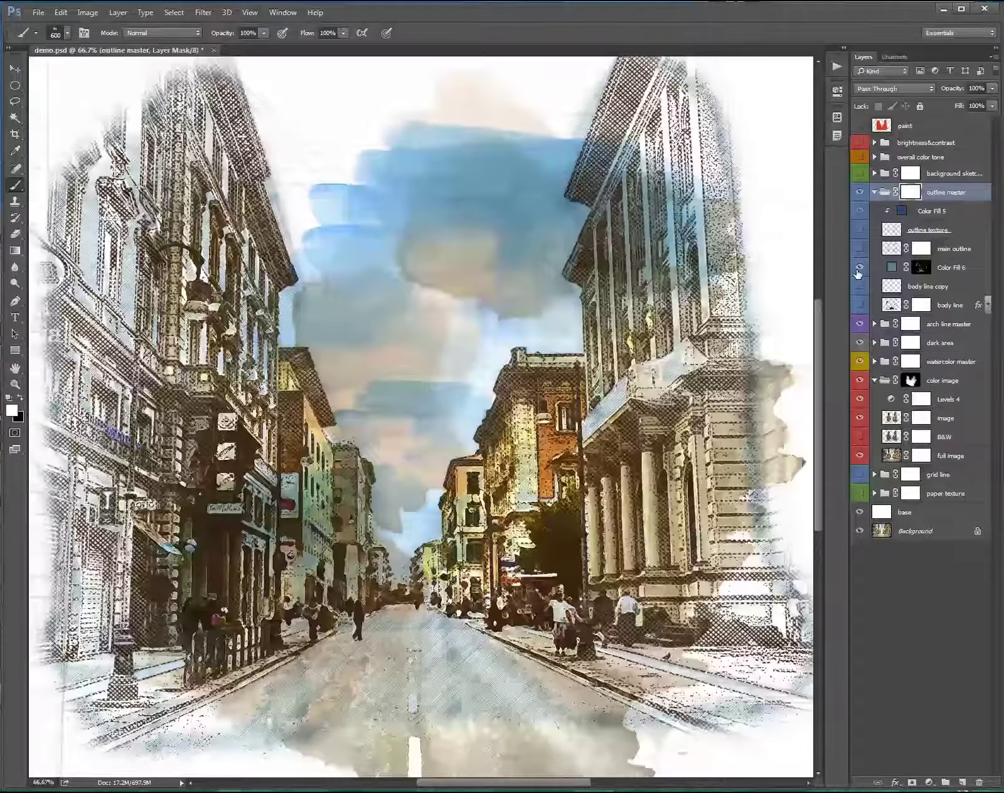
key("ctrl+plus")
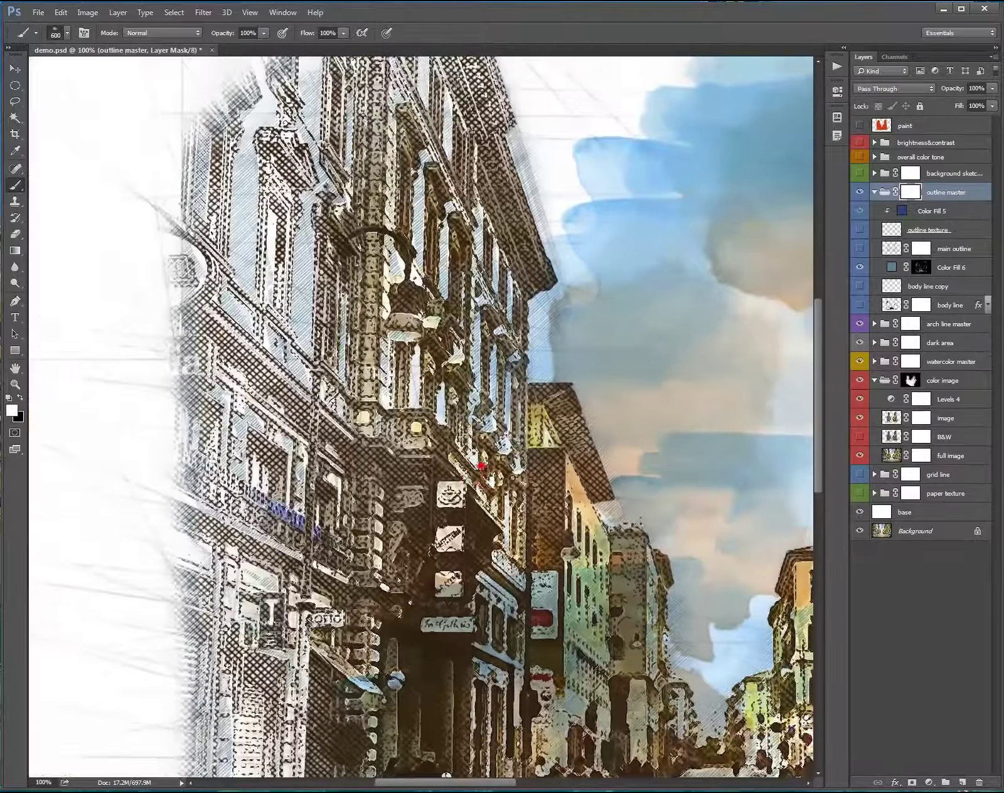
left_click(859, 267)
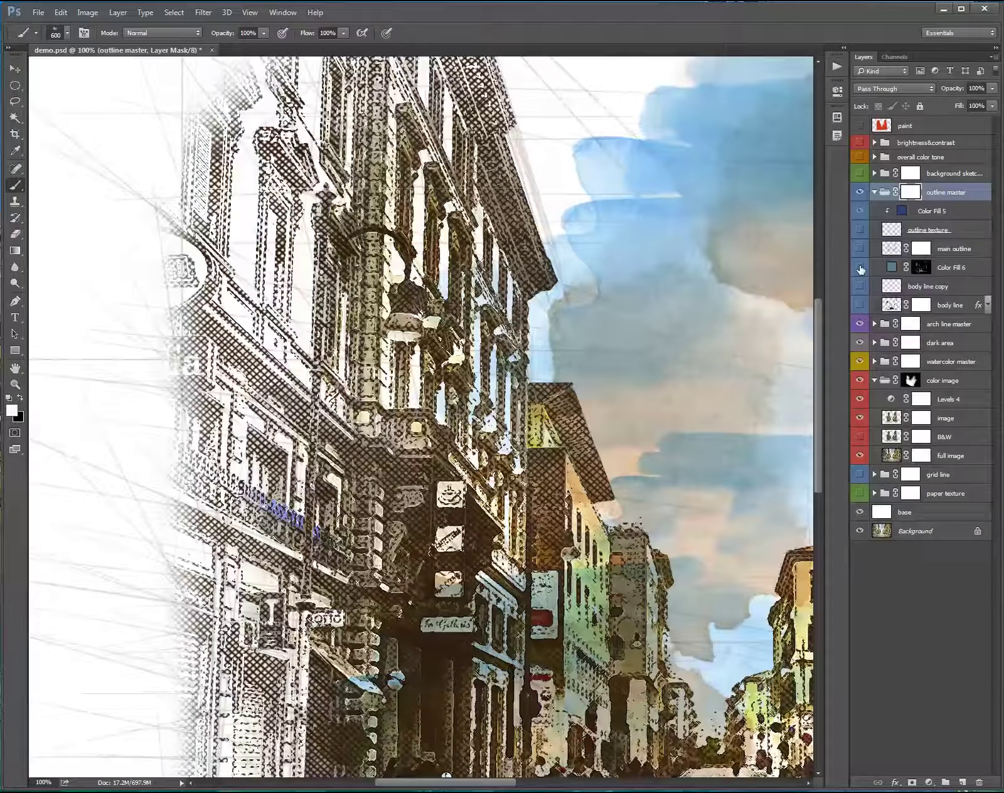
left_click(860, 268)
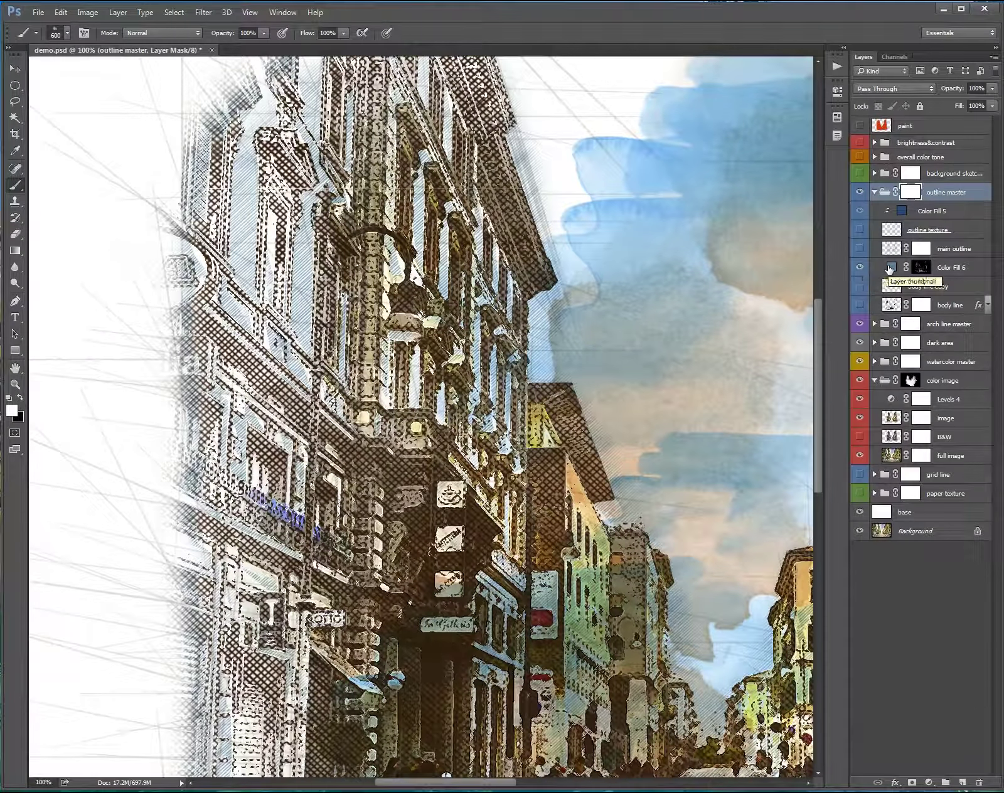
double_click(890, 268)
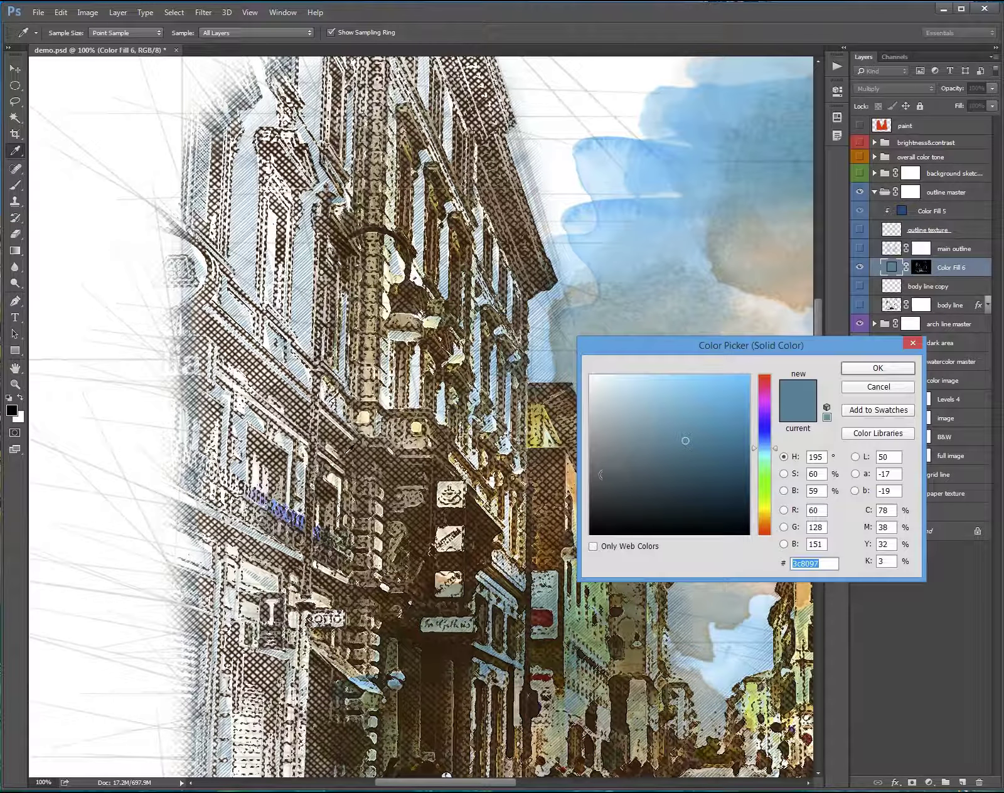
- Give Color Fill 6 a sampled dark brown, show outline texture, and open Color Fill 5's colours
left_click(476, 514)
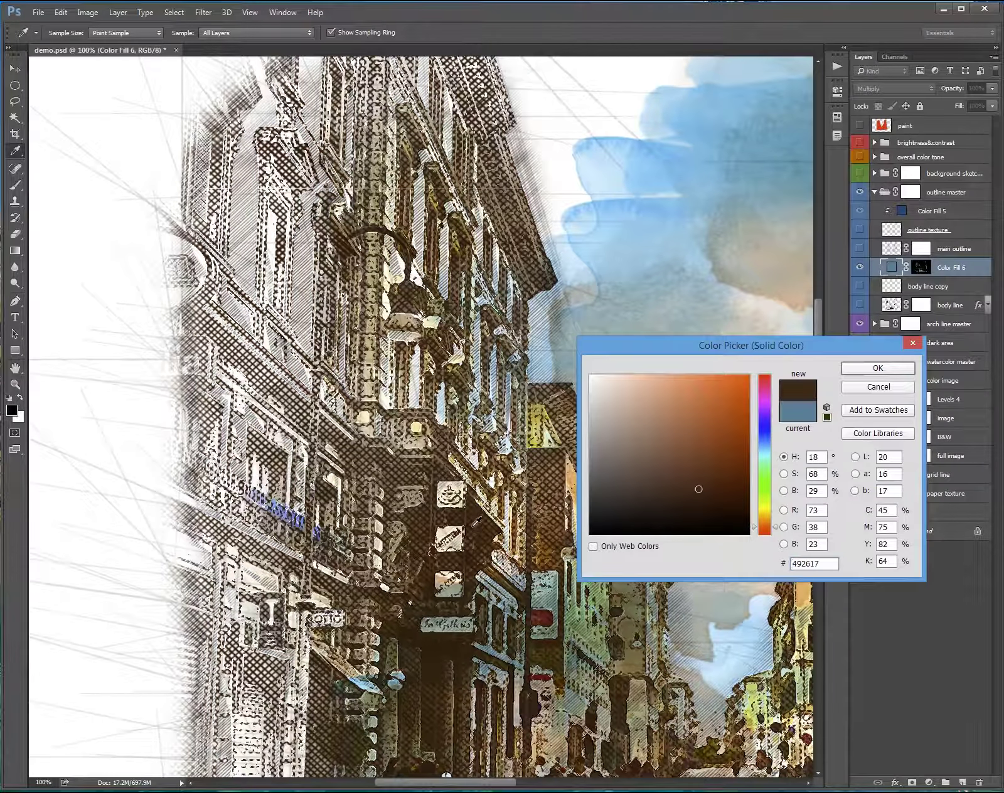
left_click(875, 368)
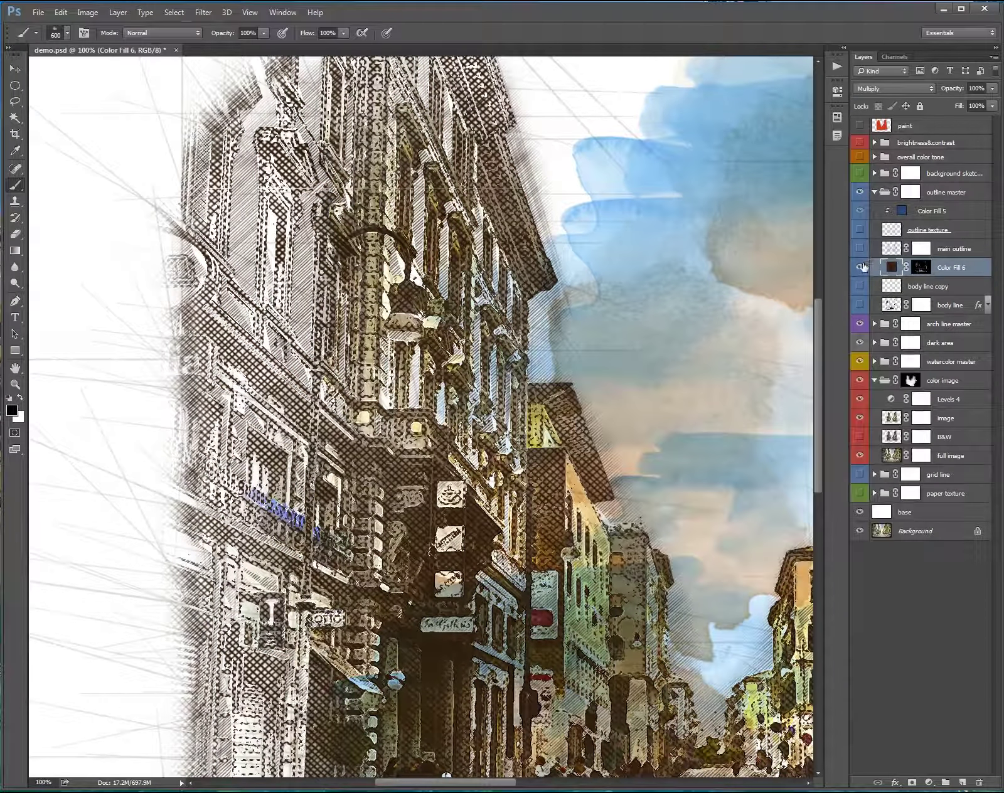
key("ctrl+minus")
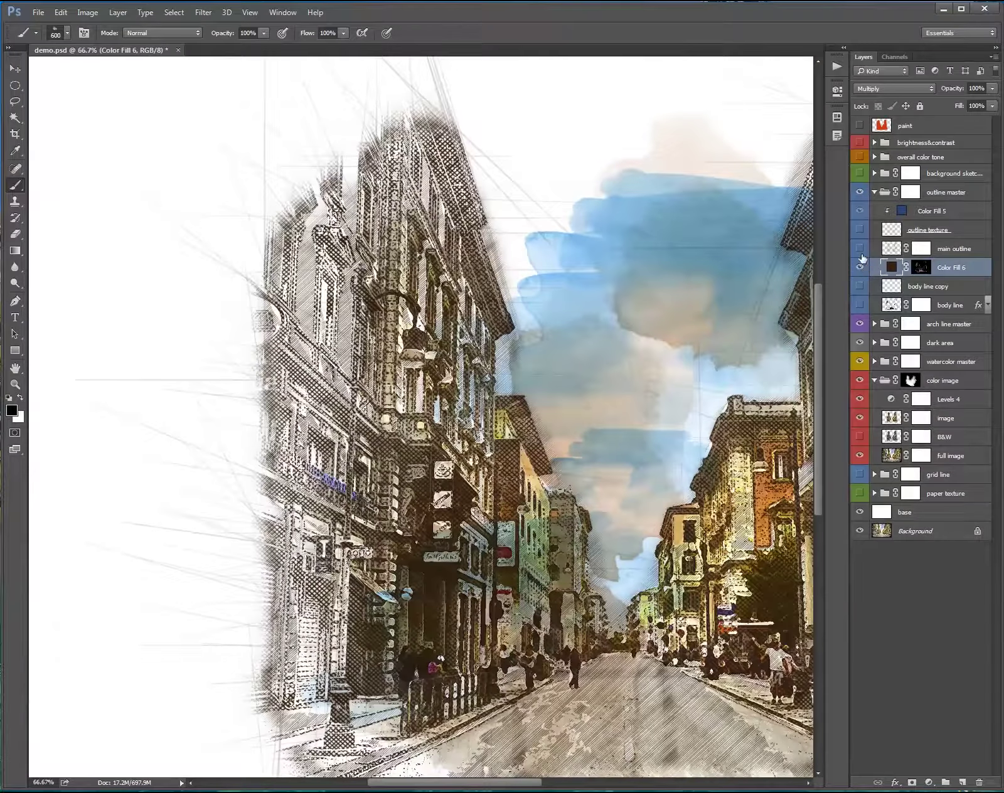
left_click(861, 230)
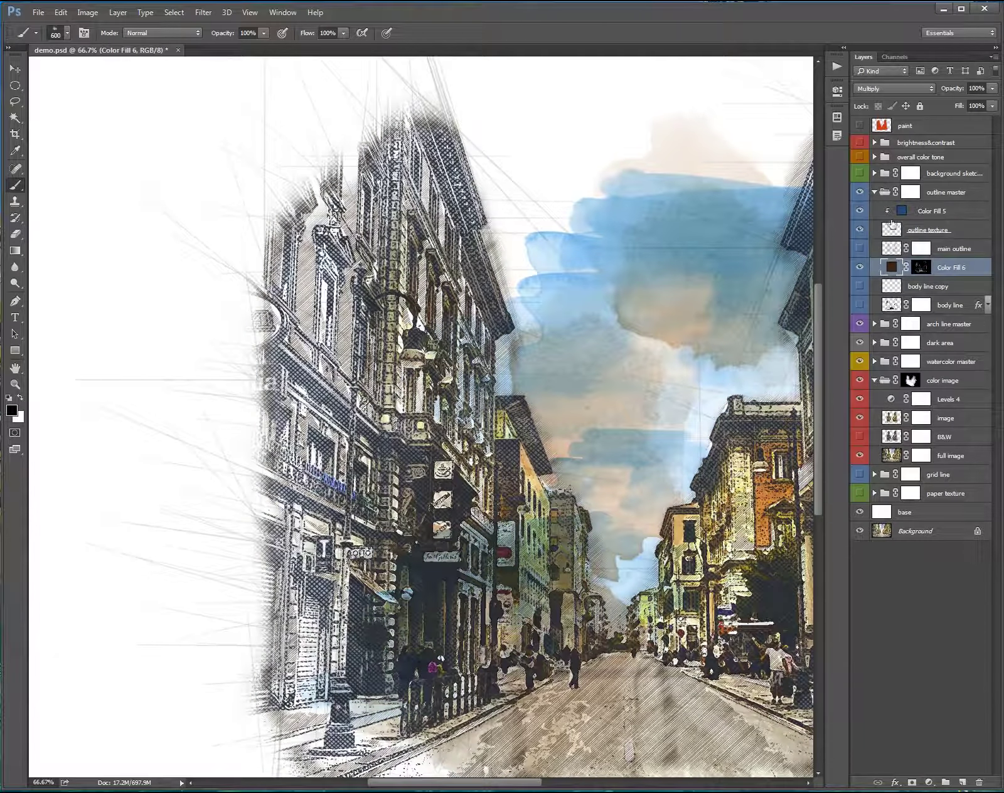
double_click(902, 211)
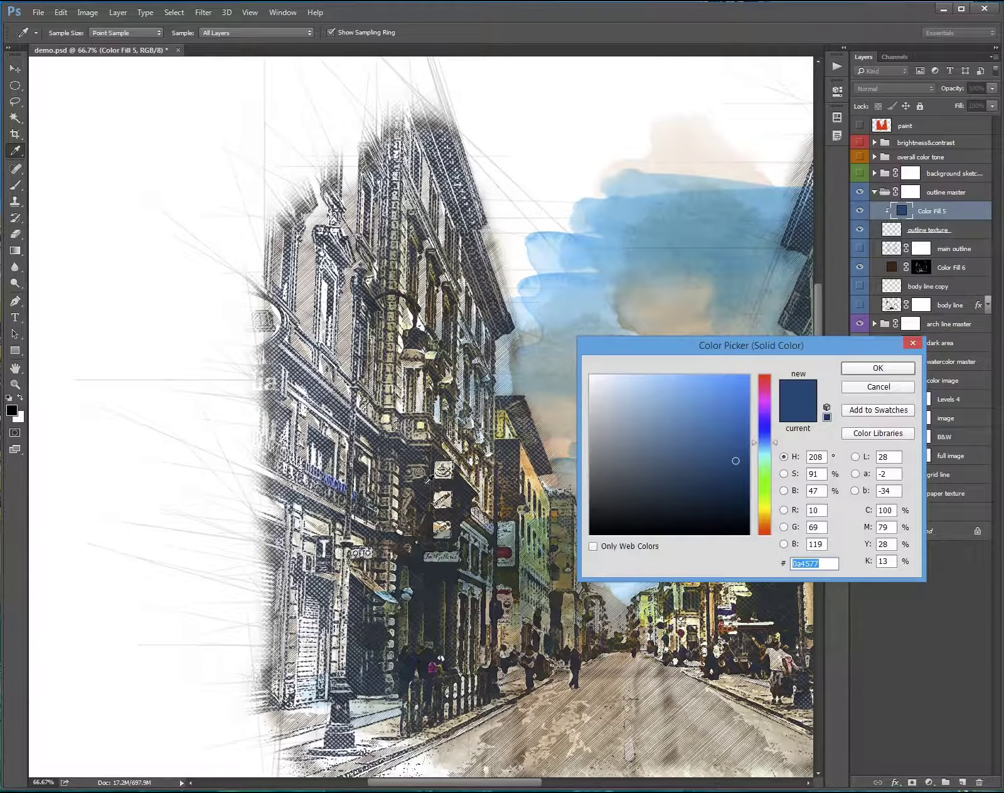
- Apply a sampled dark brown to Color Fill 5 and switch on the background sketch crosshatching
left_click(432, 478)
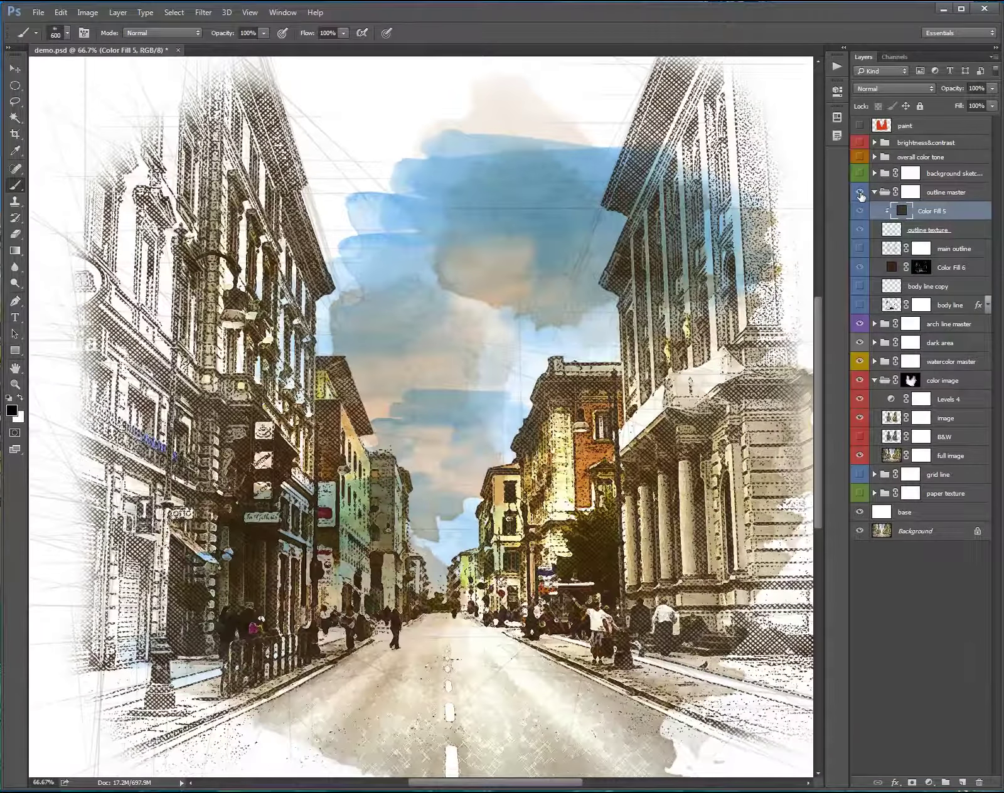
left_click(859, 192)
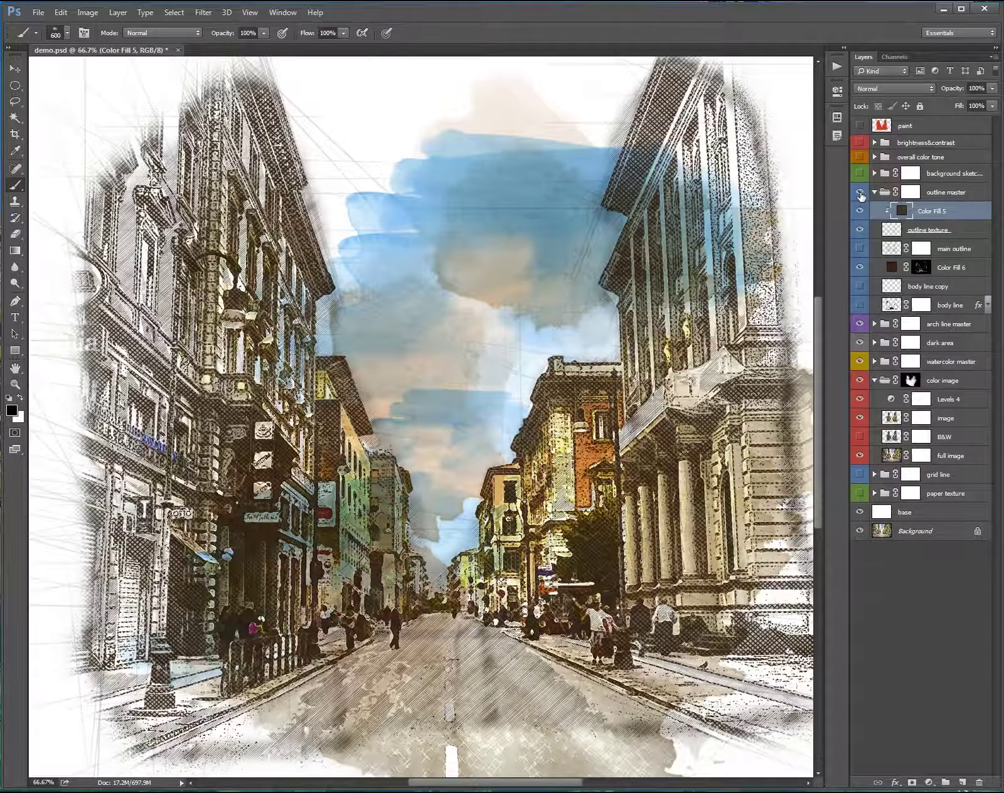
left_click(860, 193)
left_click(860, 193)
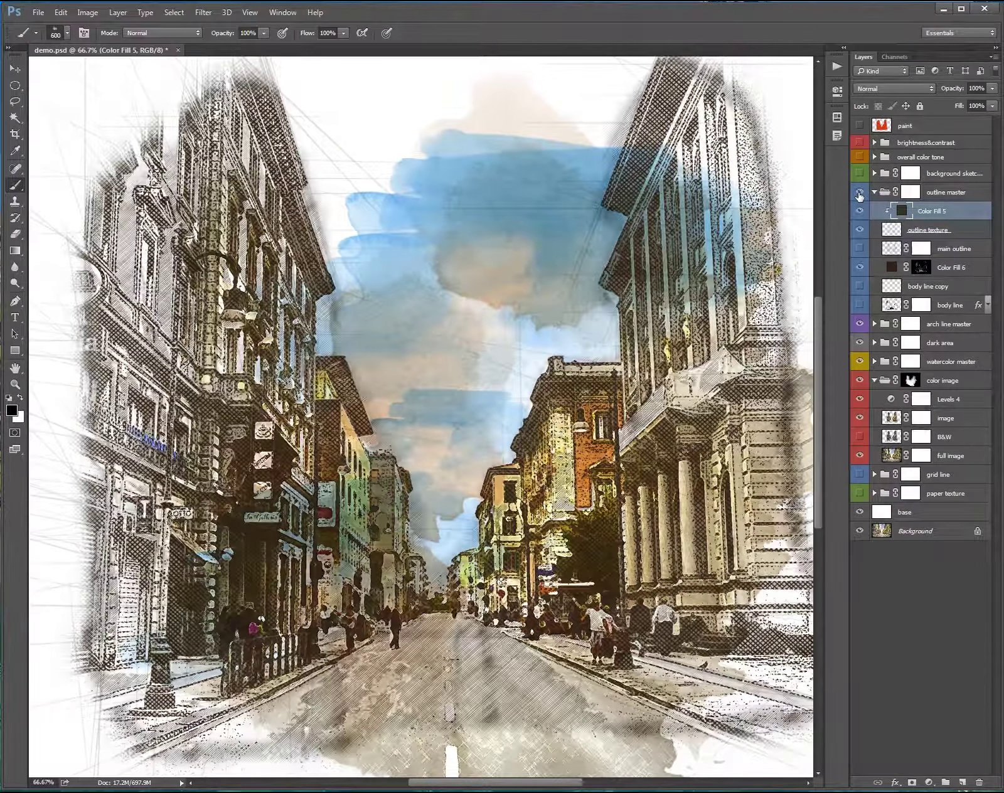
key("ctrl+minus")
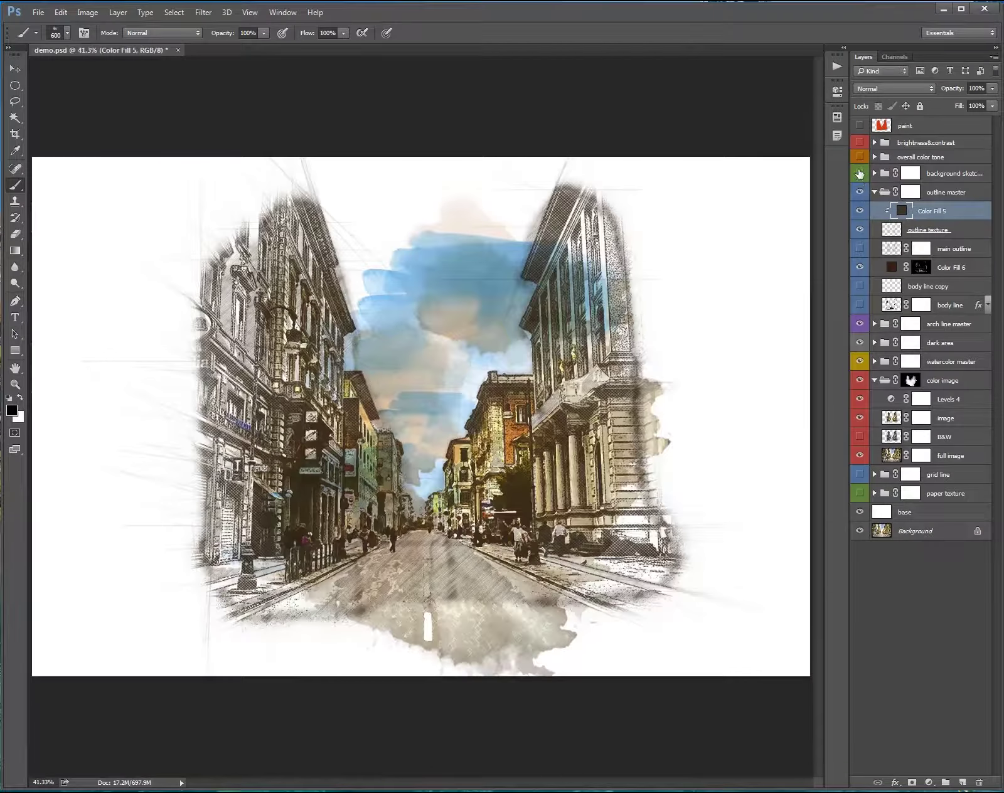
left_click(859, 173)
key("ctrl+plus")
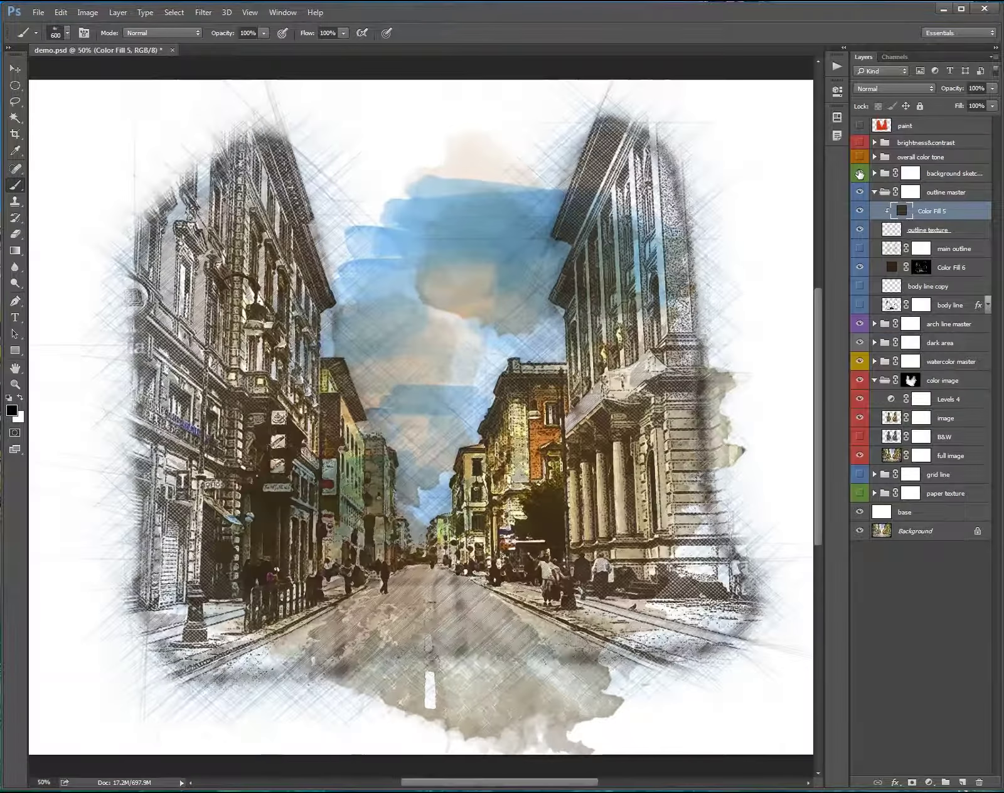
key("ctrl+plus")
- Hide the outline master and arch line master sketches and expand the background sketch group
left_click(874, 192)
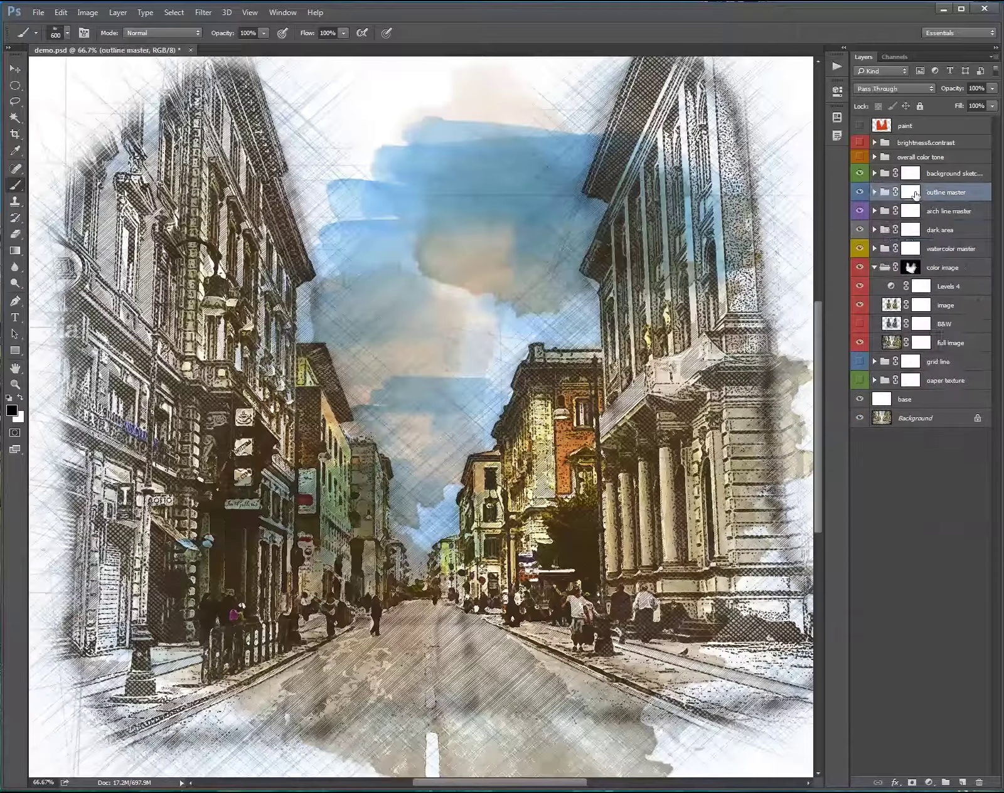
left_click(860, 192)
left_click(861, 212)
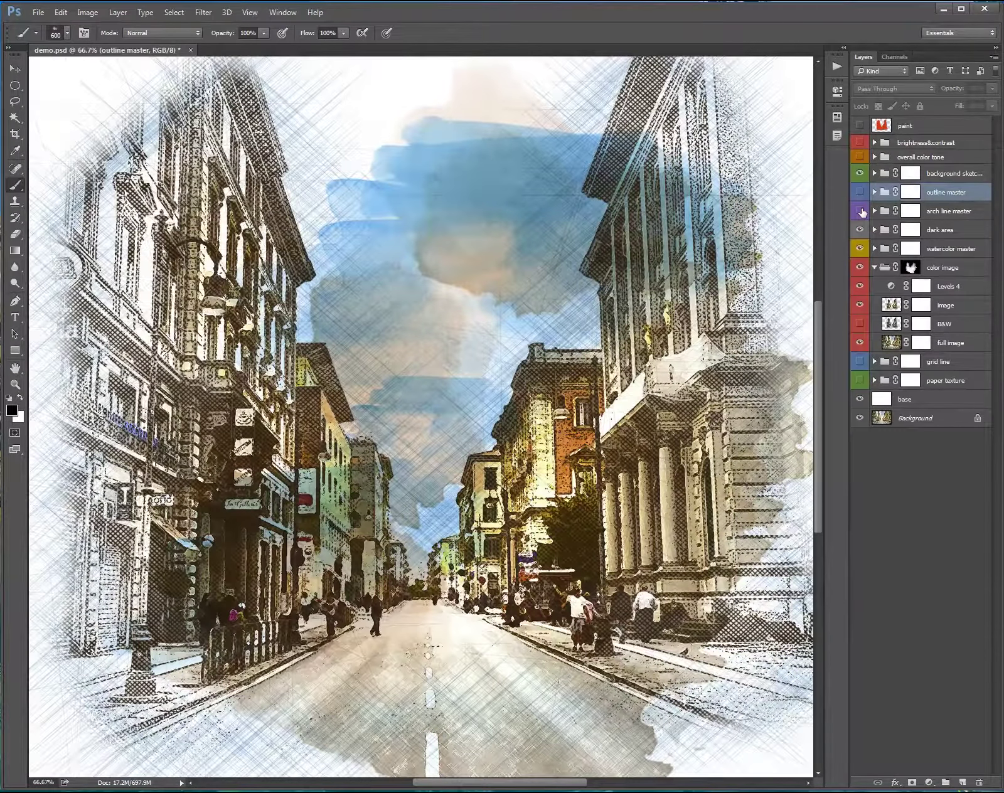
left_click(861, 175)
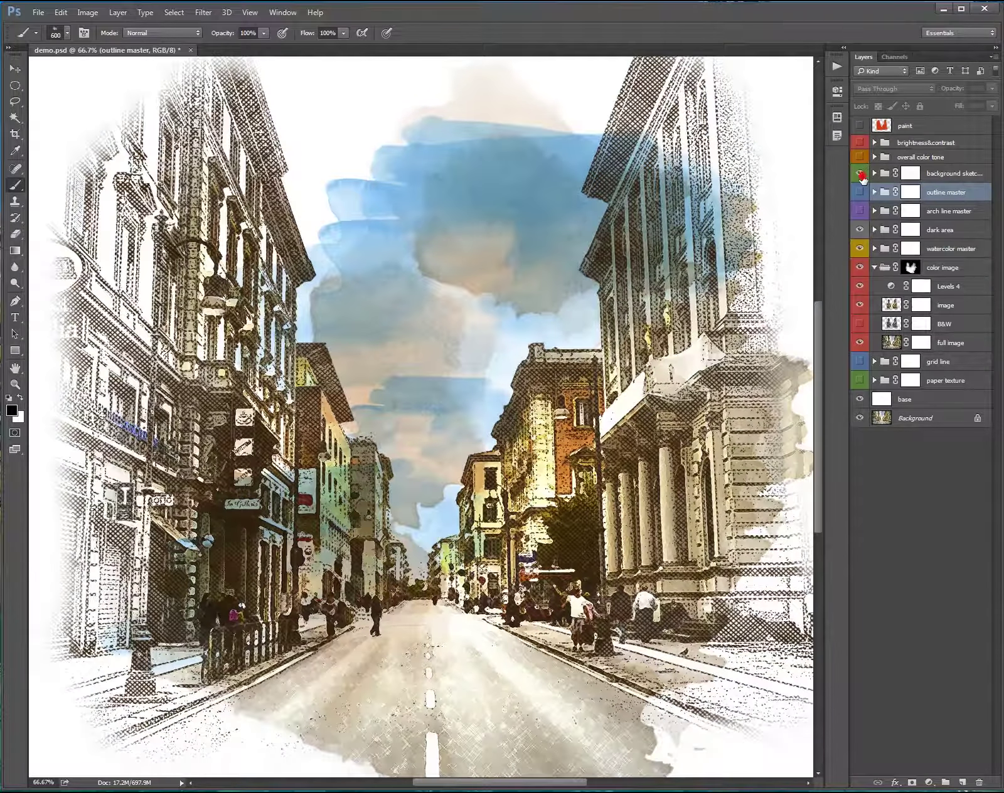
left_click(861, 174)
left_click(861, 175)
left_click(861, 175)
left_click(874, 173)
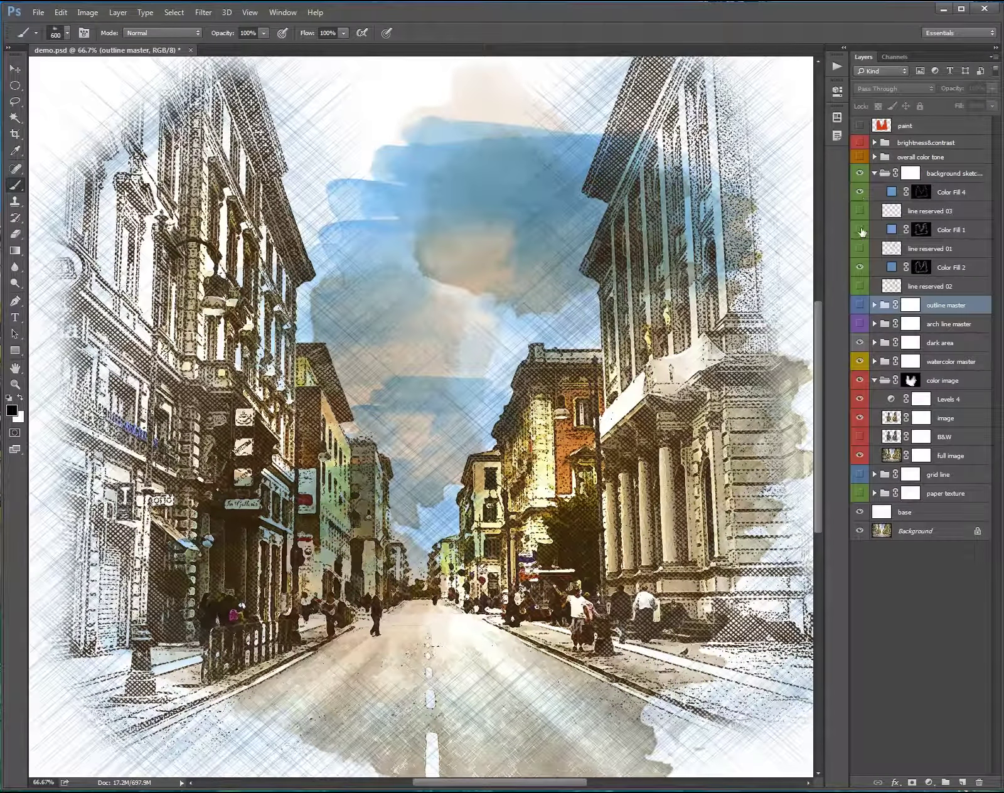
- Compare the background Color Fill hatch layers, leaving only Color Fill 4's diagonal hatching, selected
left_click(860, 229)
left_click(859, 192)
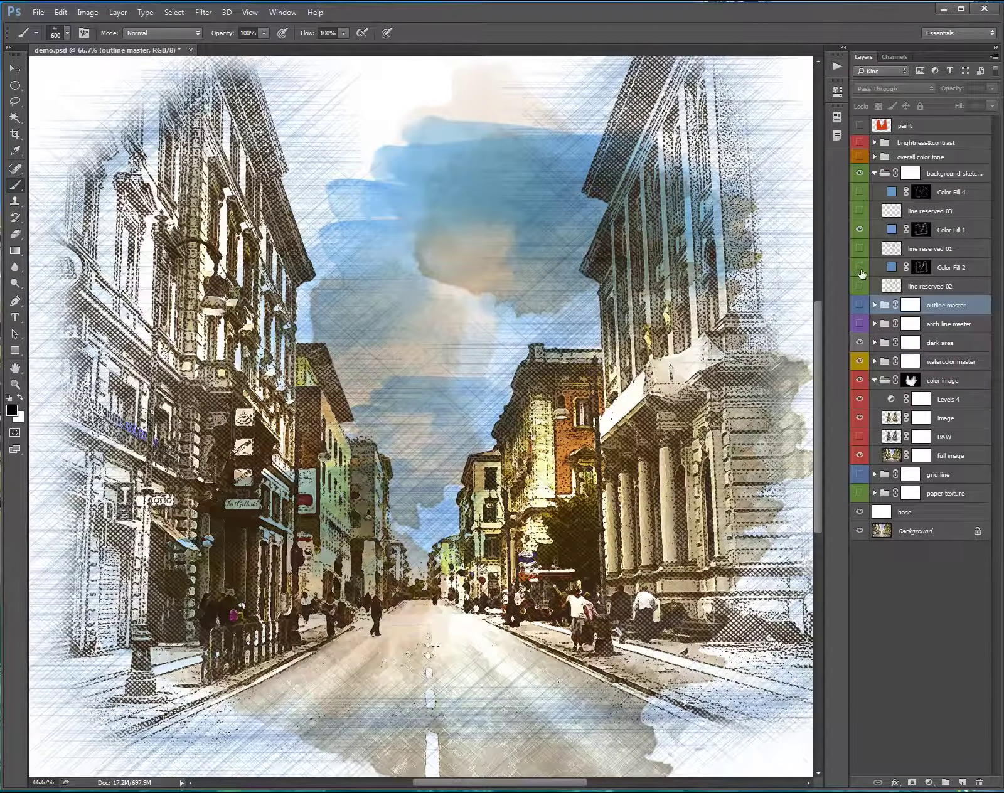
left_click(861, 267)
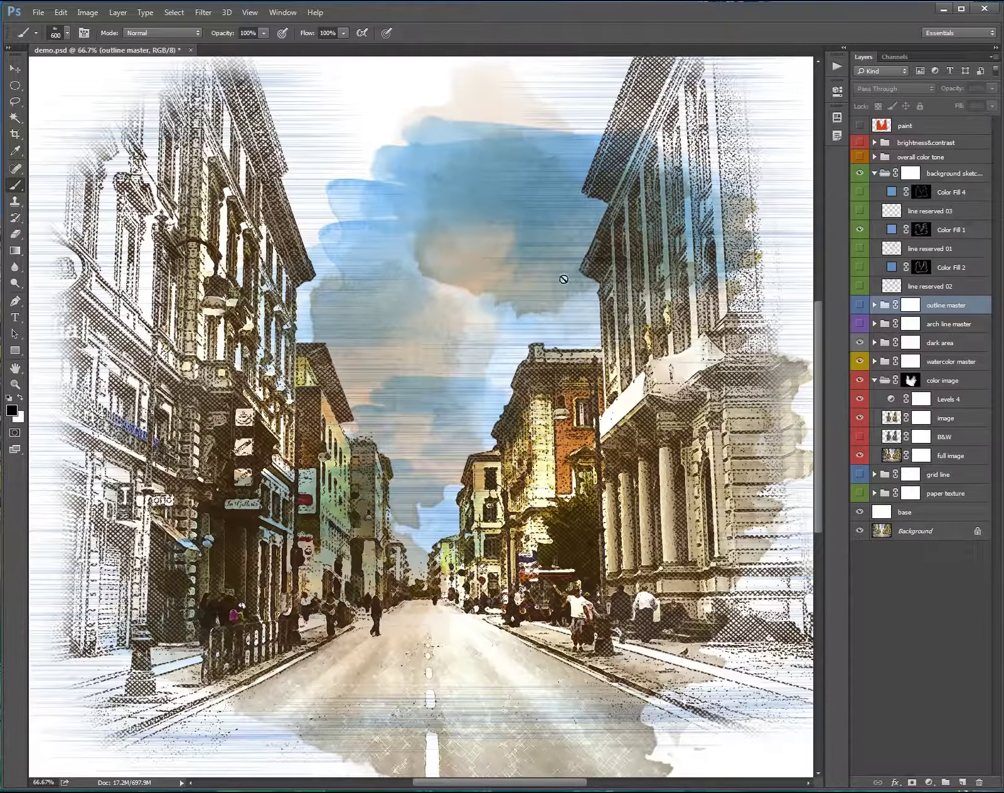
key("bracketleft")
left_click(892, 232)
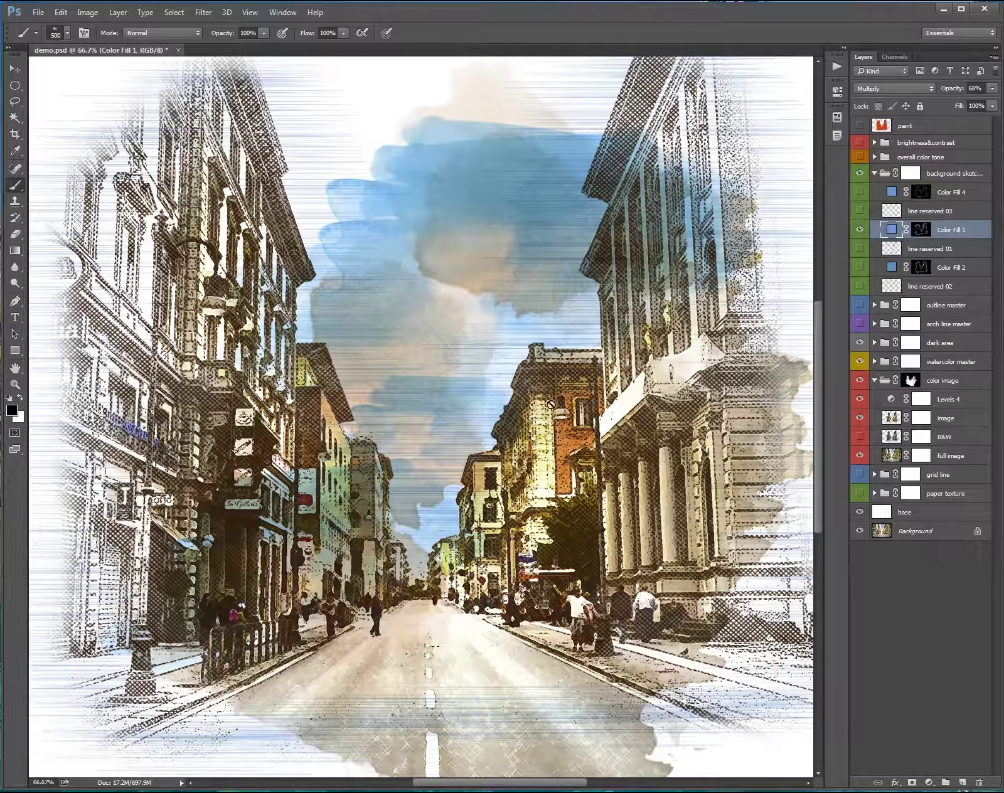
left_click(860, 267)
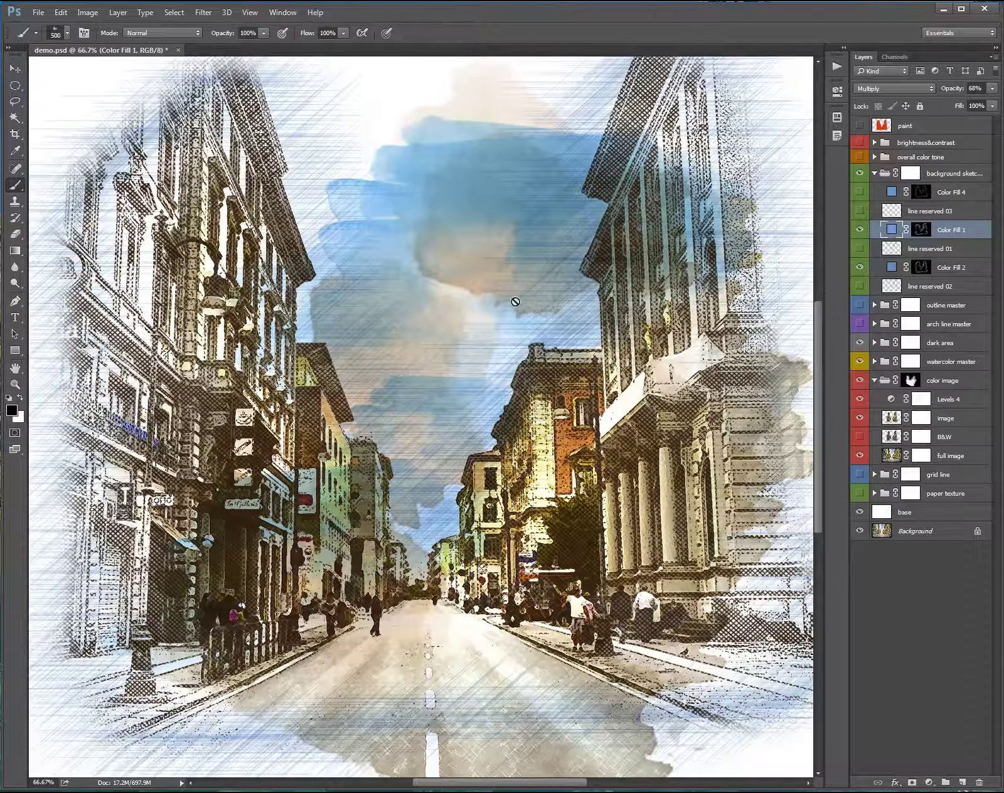
left_click(859, 192)
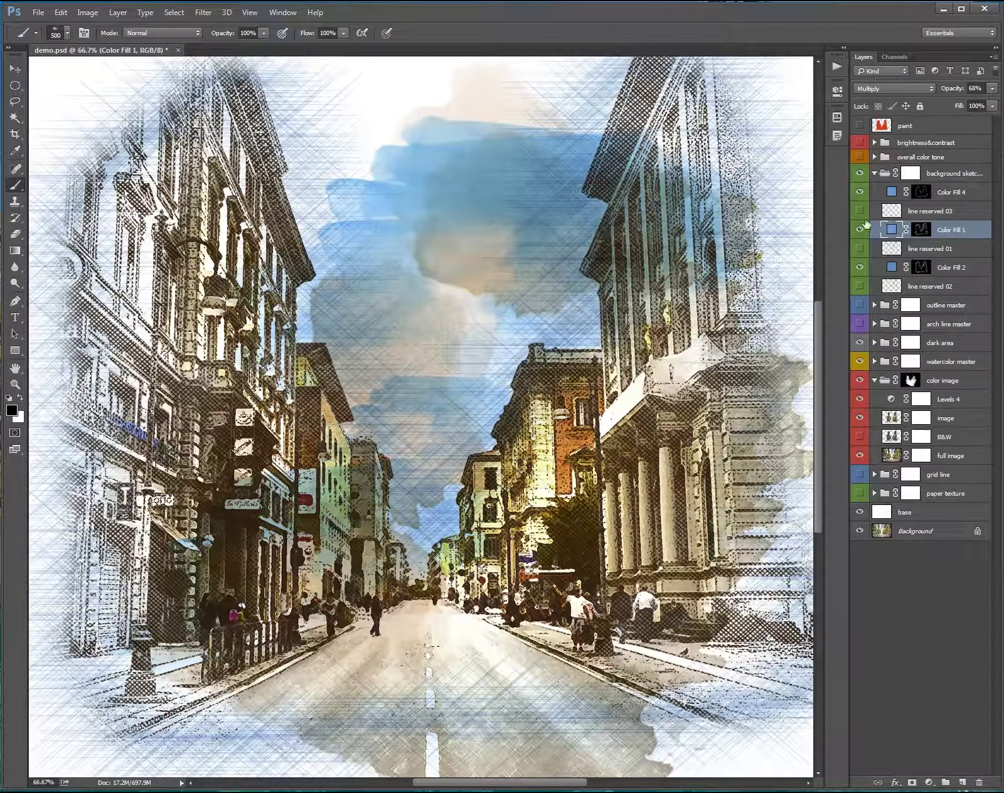
left_click(860, 229)
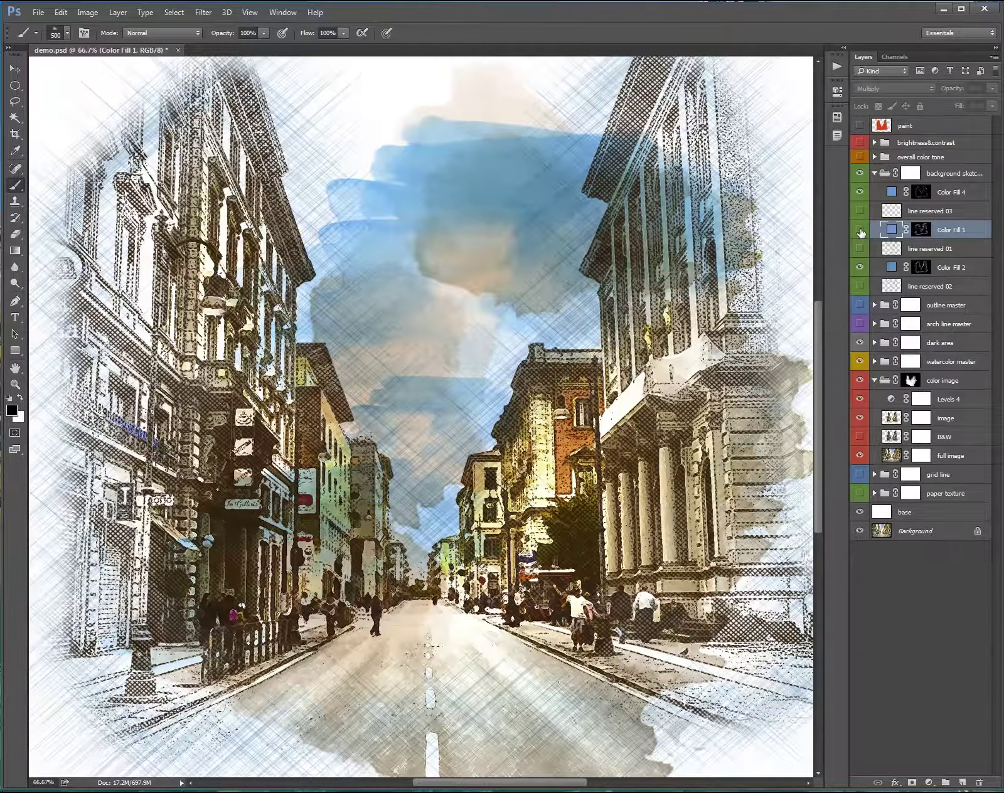
left_click(860, 268)
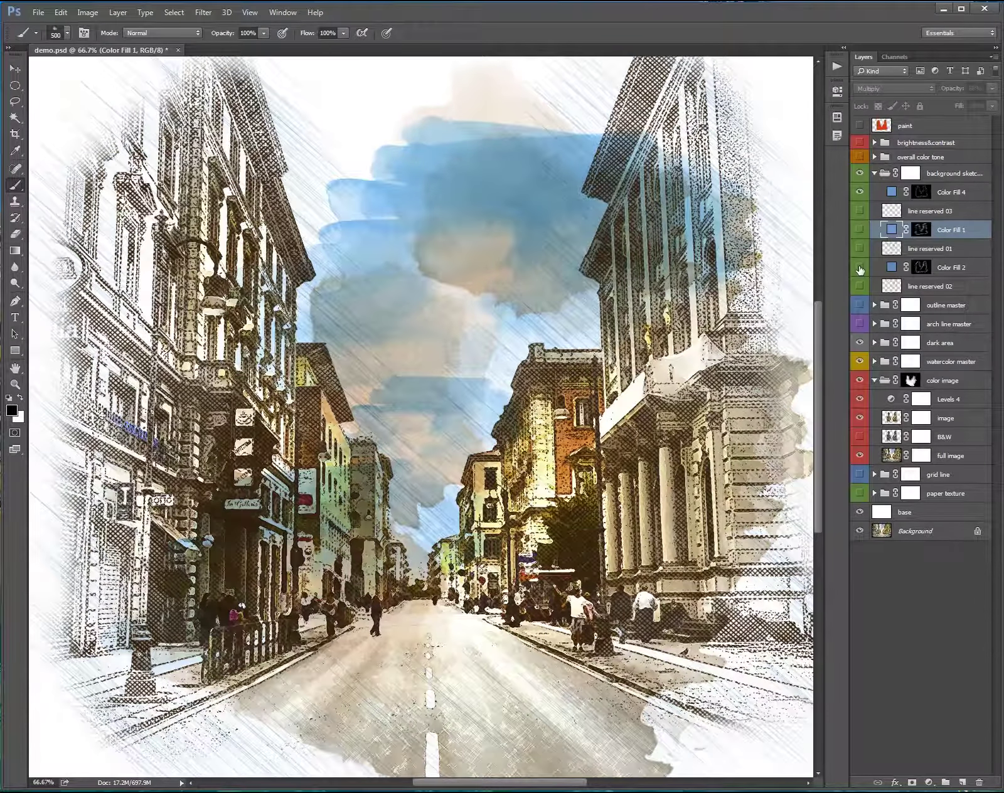
left_click(859, 268)
key("ctrl+minus")
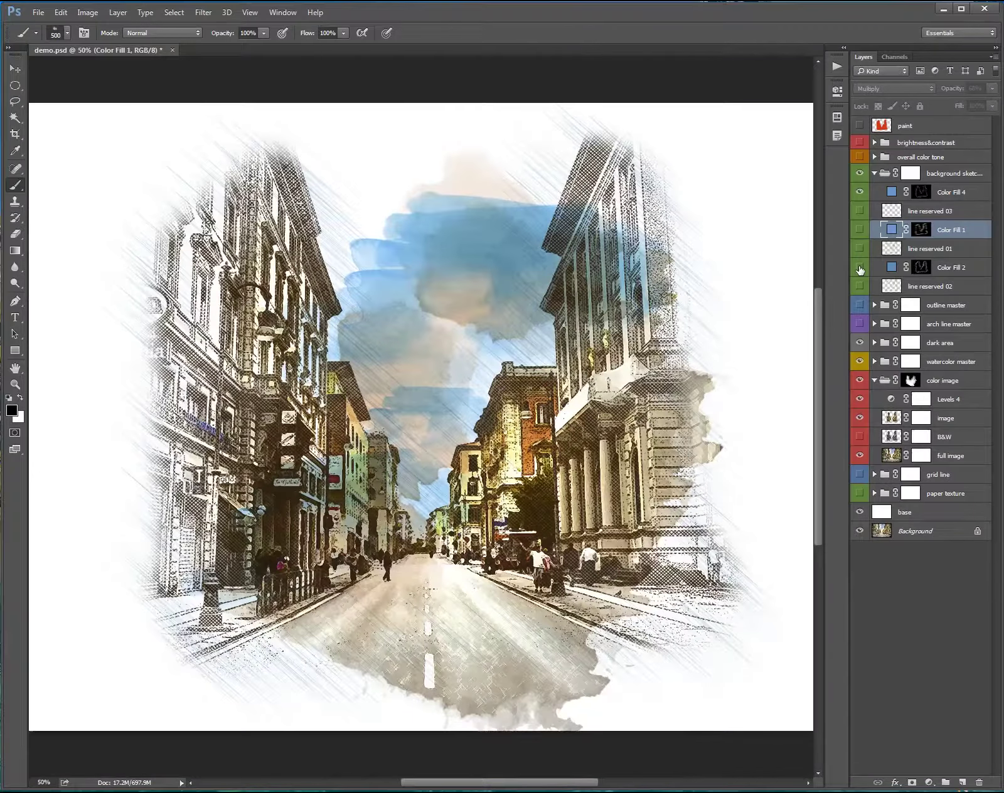
left_click(891, 193)
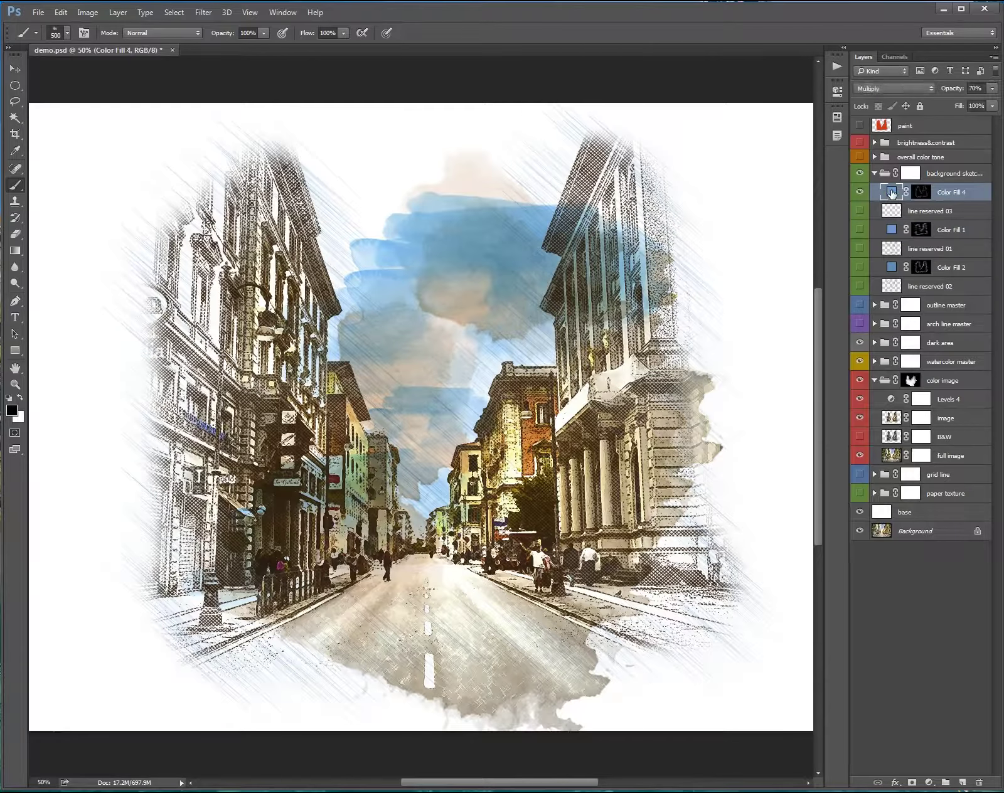
- Recolour Color Fill 4 dark brown #443828, then show the arch line and outline master sketches again
double_click(892, 193)
left_click(563, 292)
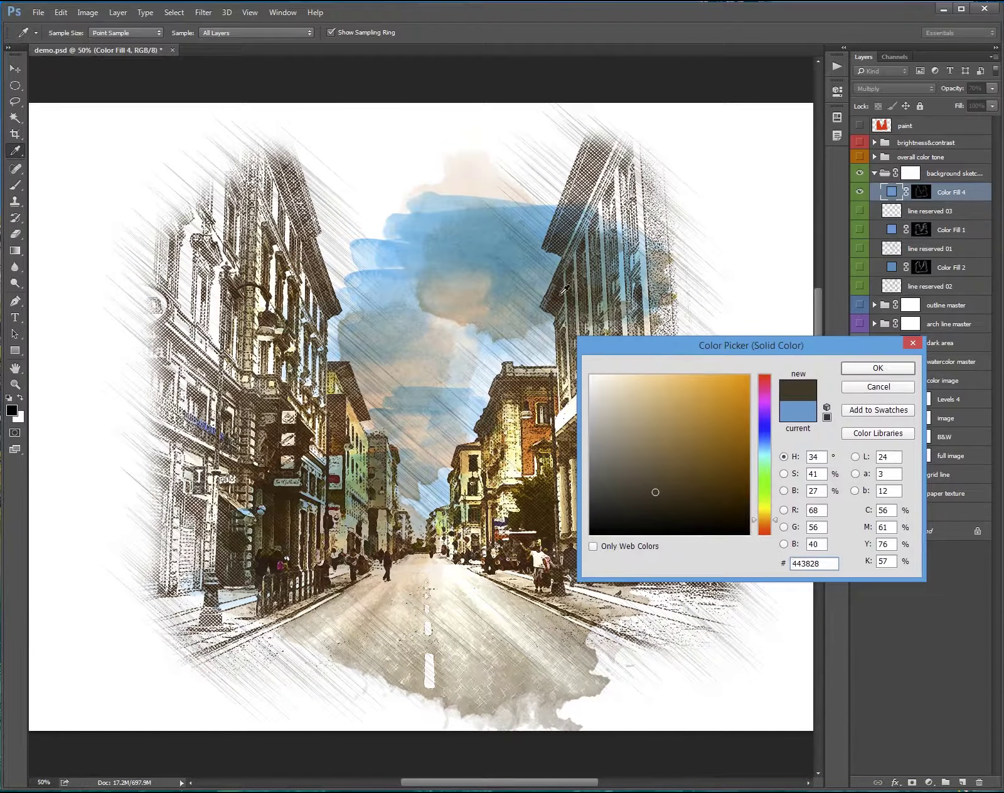
left_click(886, 368)
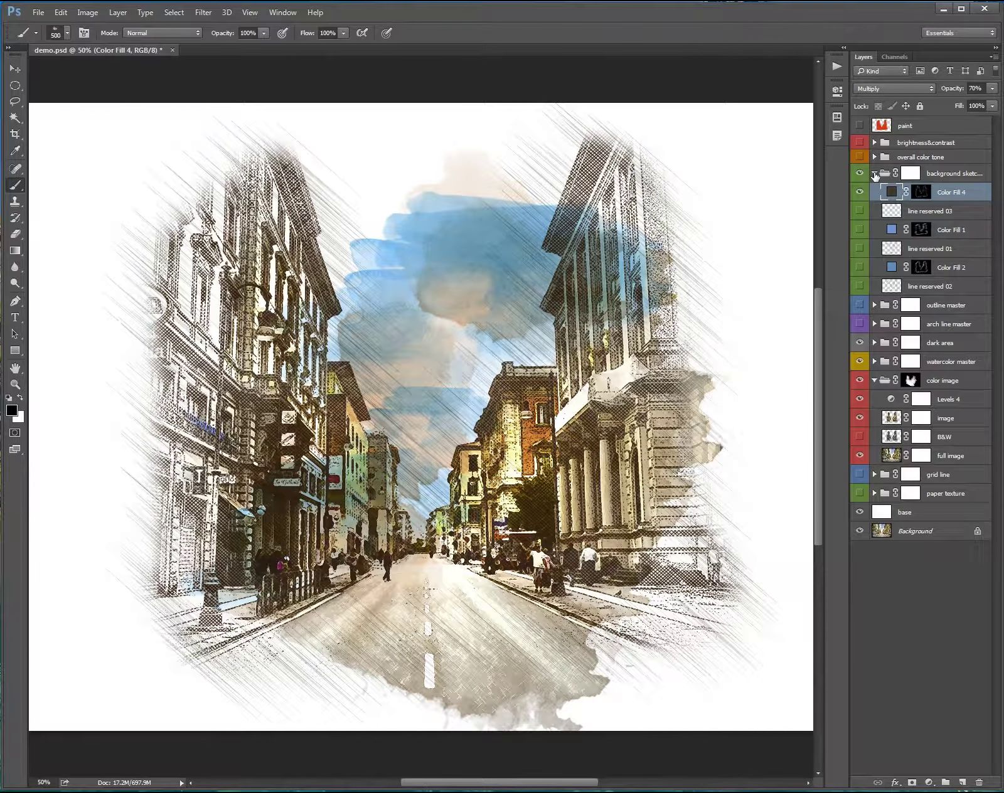
left_click(875, 174)
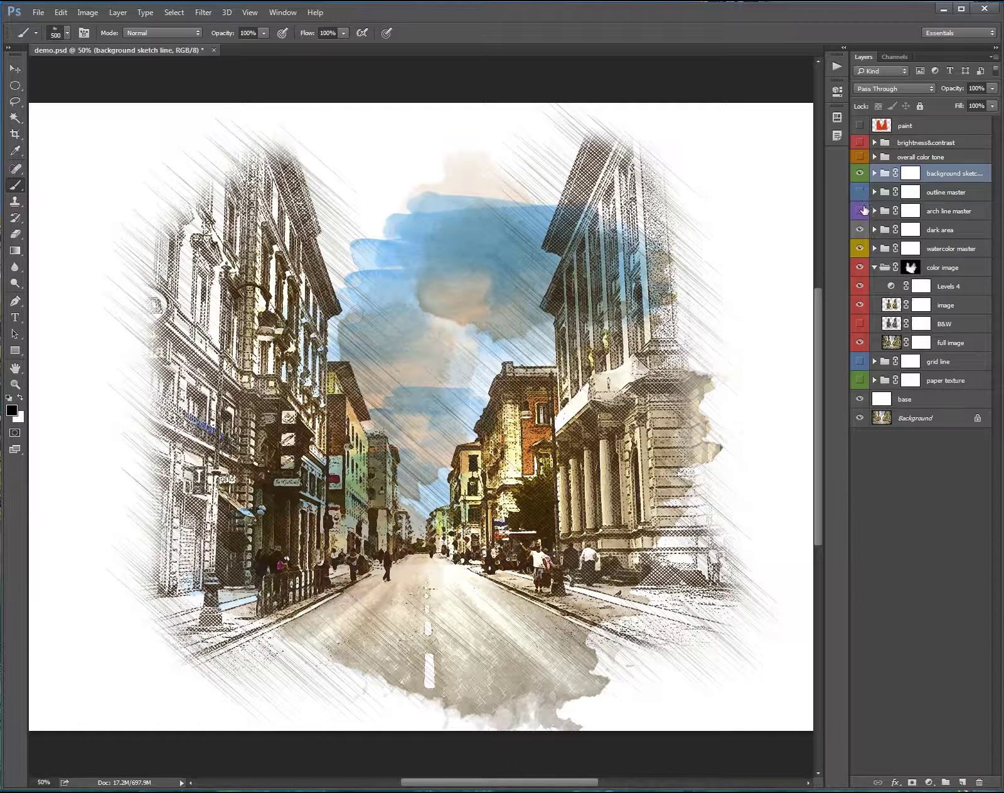
left_click(860, 211)
left_click(859, 192)
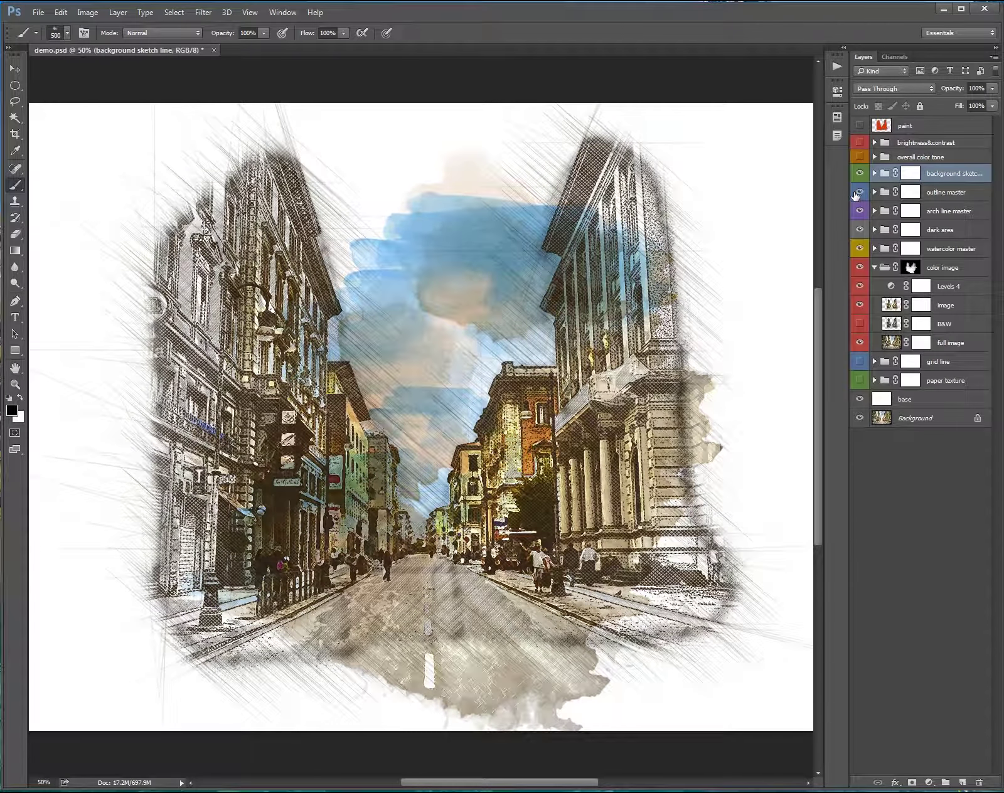
- Enable the overall color tone group and briefly preview Invert 1 and Black & White 1
left_click(860, 158)
left_click(875, 157)
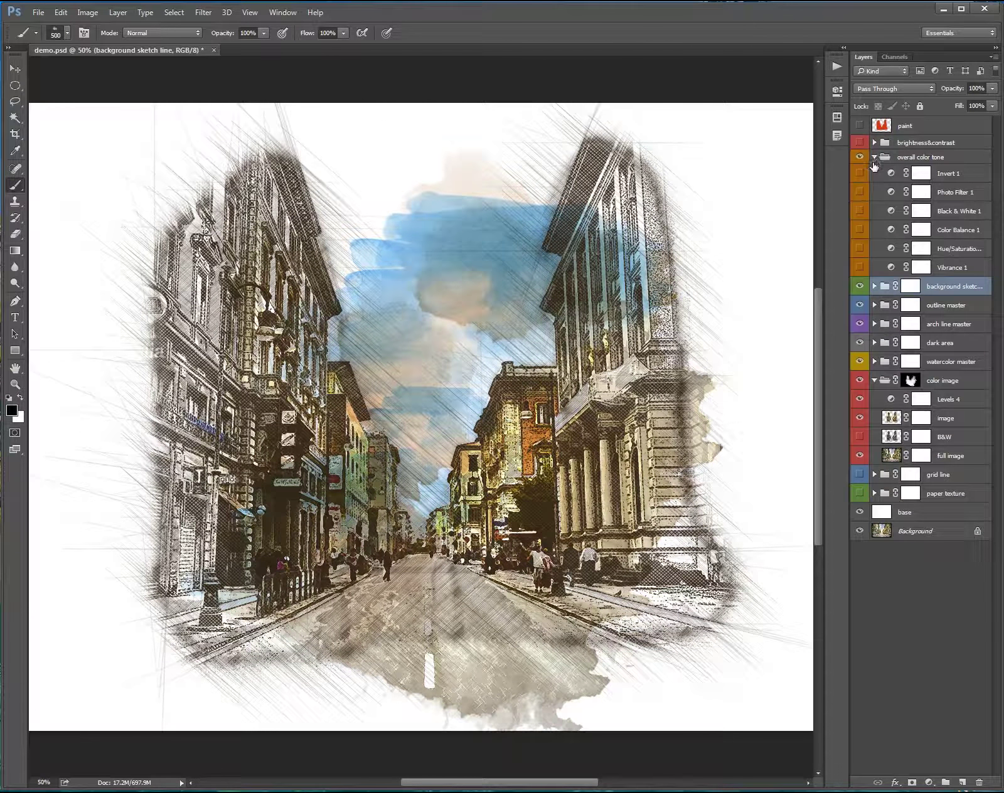
left_click(860, 174)
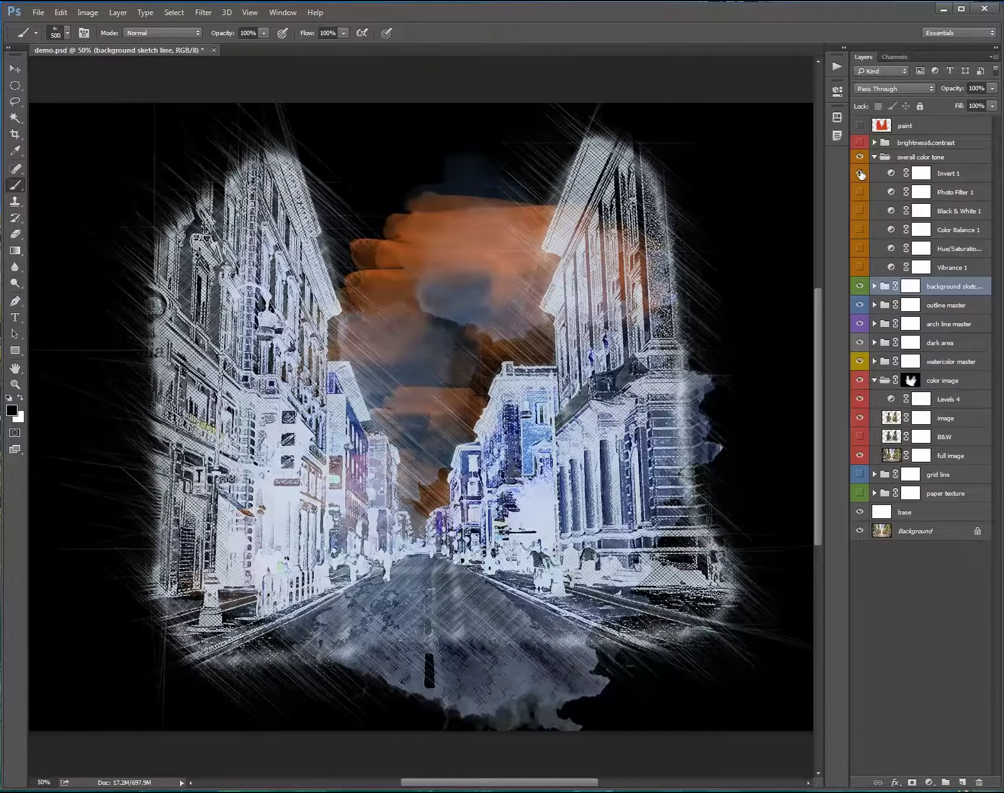
left_click(860, 173)
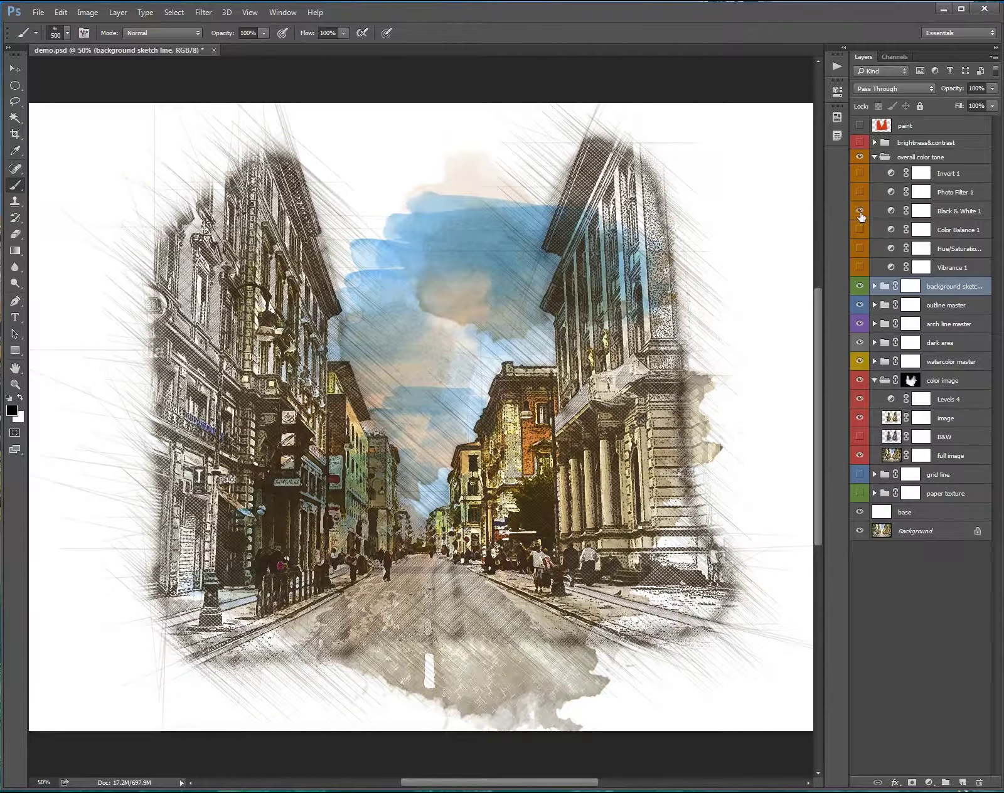
left_click(860, 210)
left_click(859, 213)
- Turn on Hue/Saturation 1, preview a hue shift, then reset Hue to 0
left_click(861, 250)
double_click(890, 249)
left_click_drag(731, 169, 739, 169)
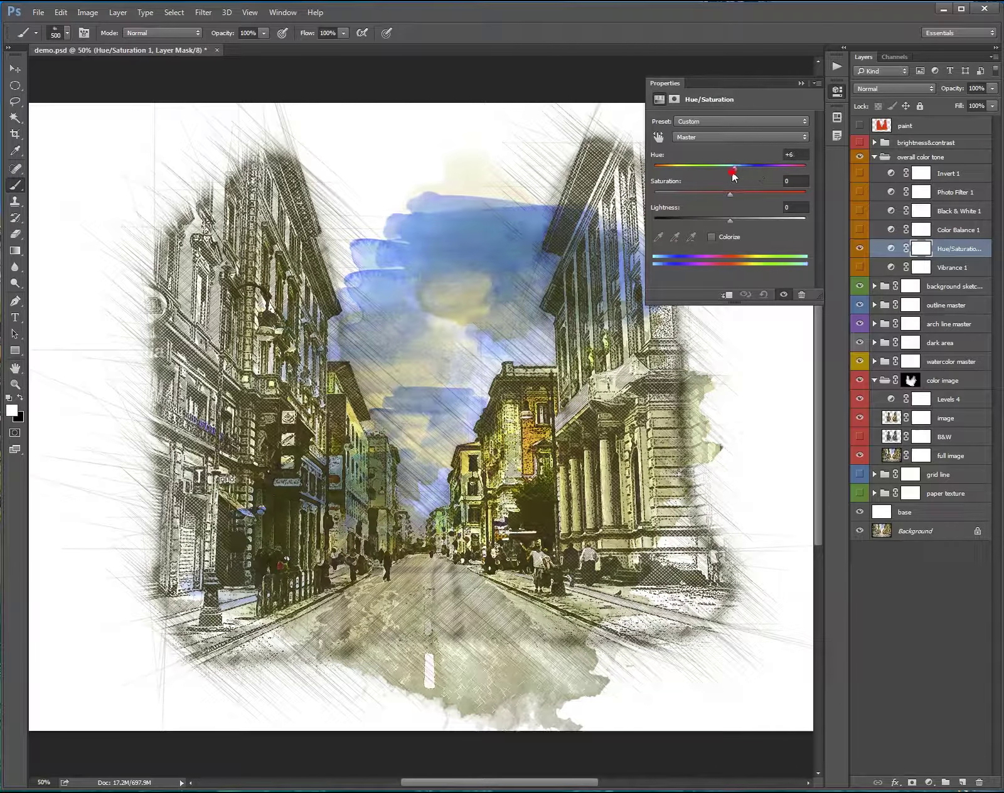
double_click(794, 154)
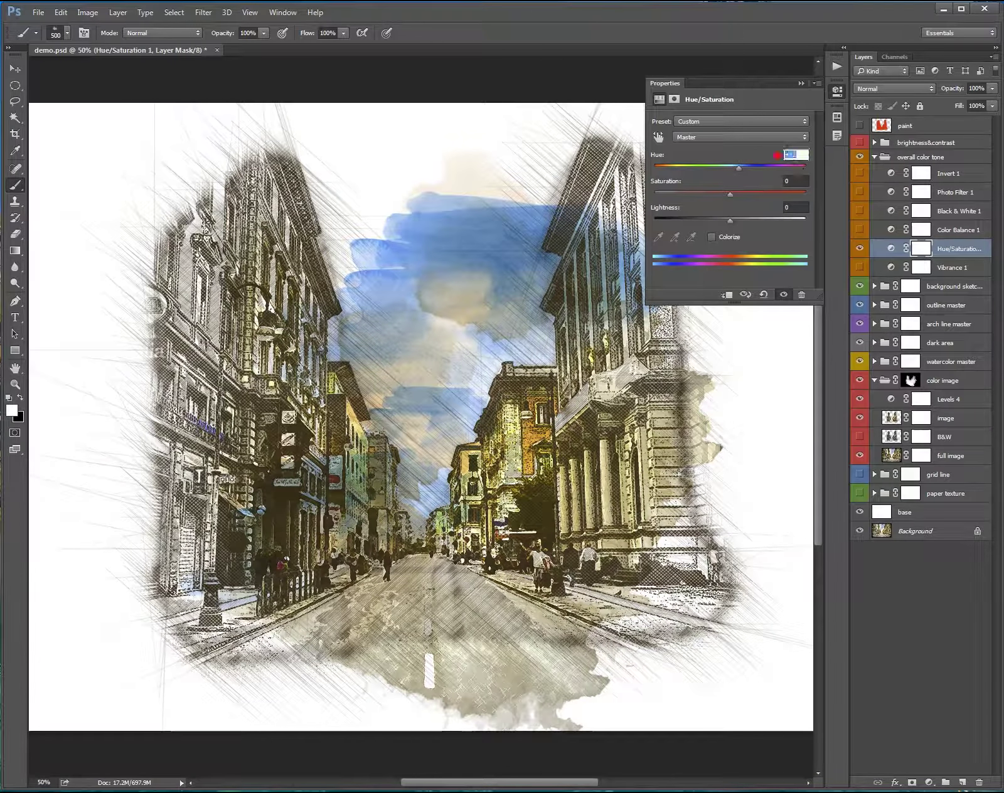
type("0")
left_click(903, 157)
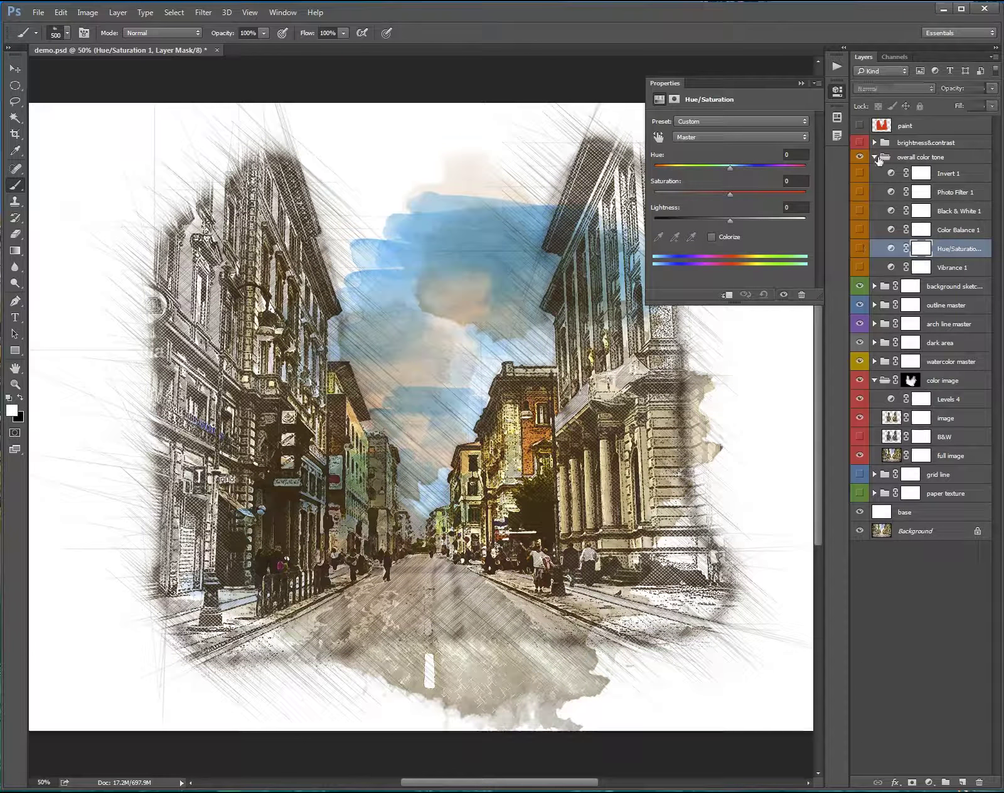
- Hide overall color tone, show the brightness&contrast group and enable Levels 3
left_click(860, 157)
left_click(860, 143)
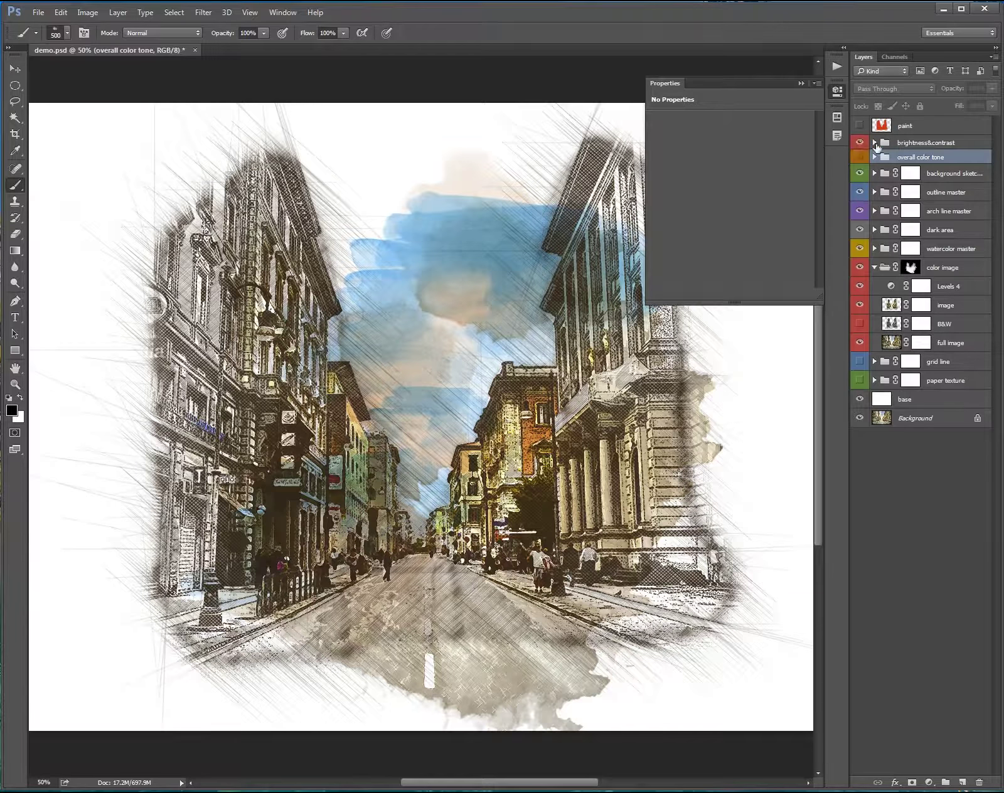
left_click(922, 142)
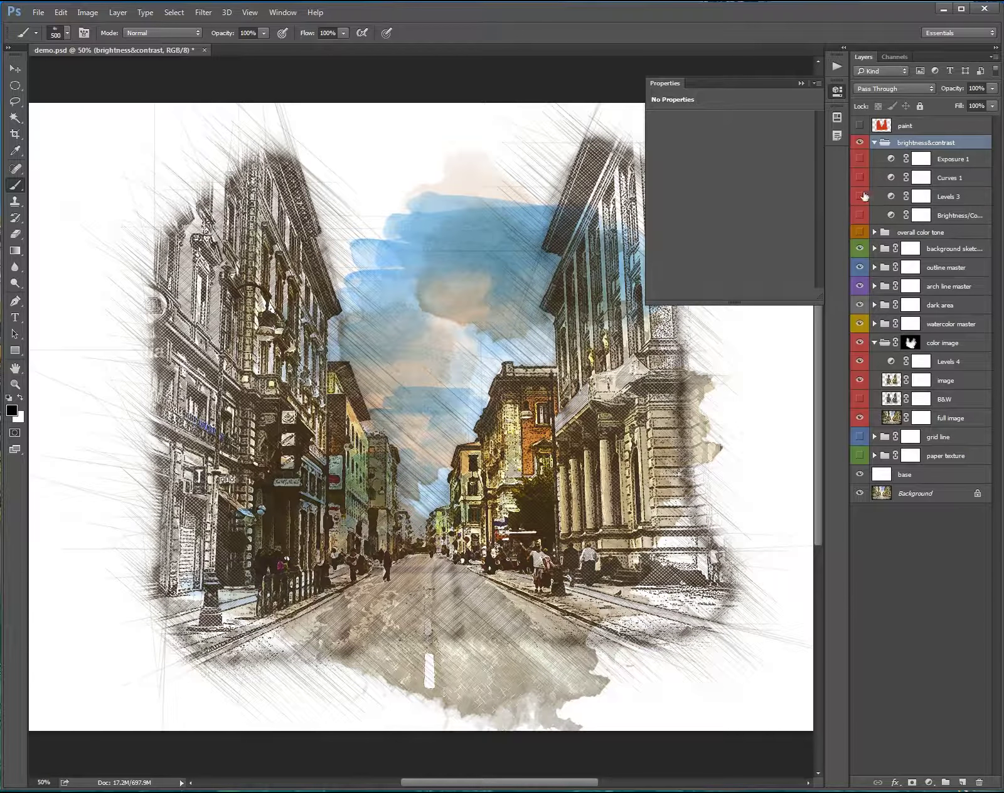
left_click(859, 196)
- Preview a Levels 3 adjustment, then reset its midtone to 1 and collapse the group
left_click(891, 196)
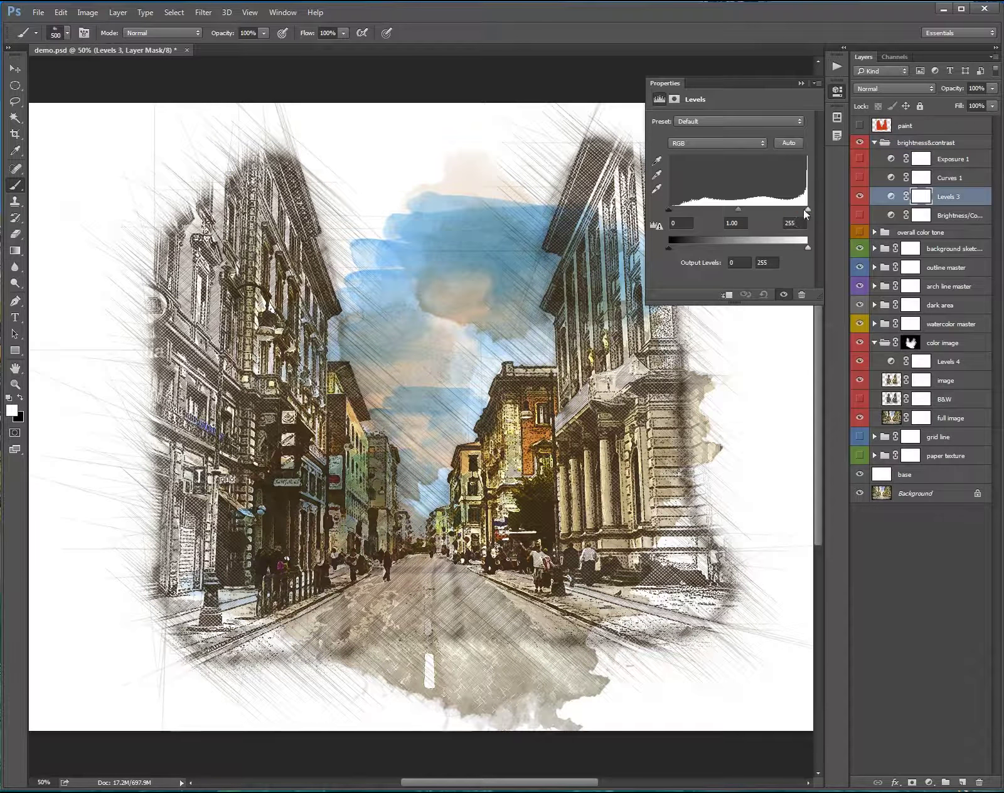
mouse_move(808, 208)
left_mouse_down()
mouse_move(695, 211)
mouse_move(826, 219)
left_mouse_up()
type("0.75")
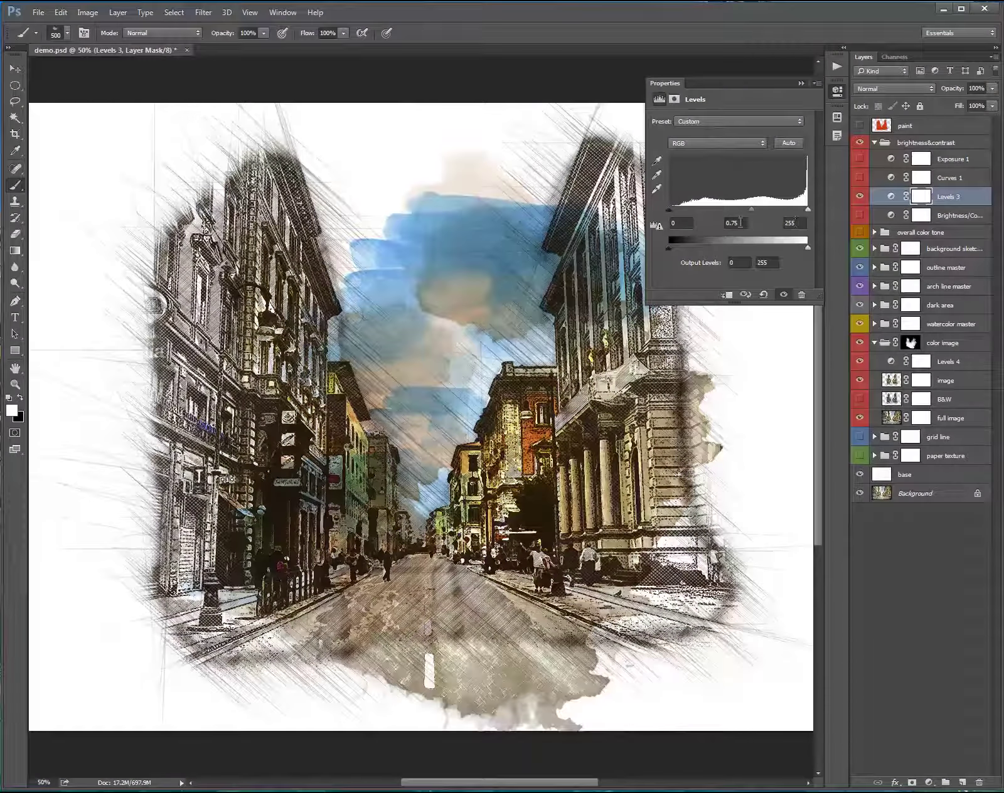
double_click(733, 223)
type("1")
key("Return")
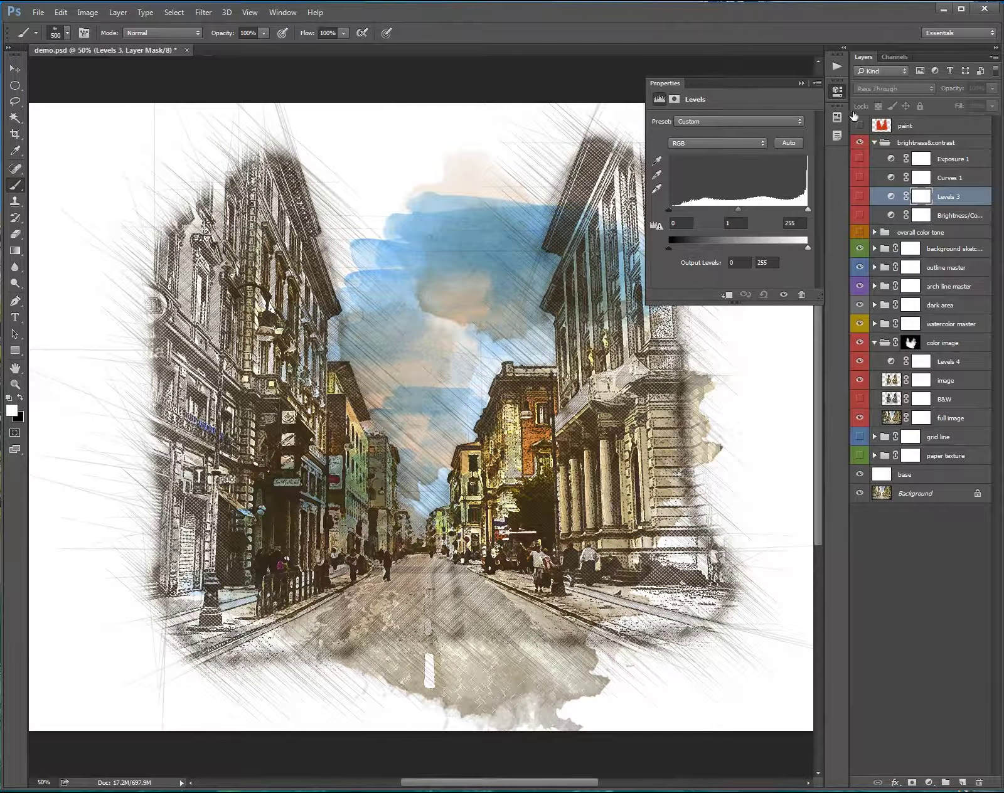
left_click(874, 142)
left_click(837, 91)
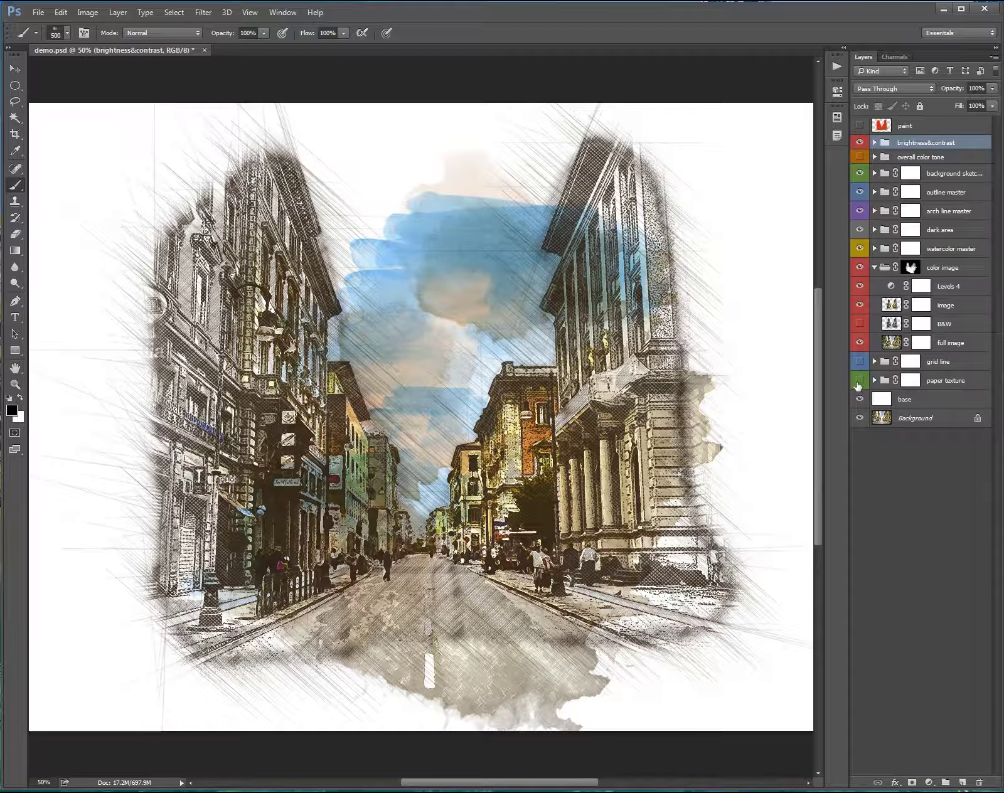
- Show the grid line group, peek inside the paper texture group, and target the colour image mask
left_click(858, 362)
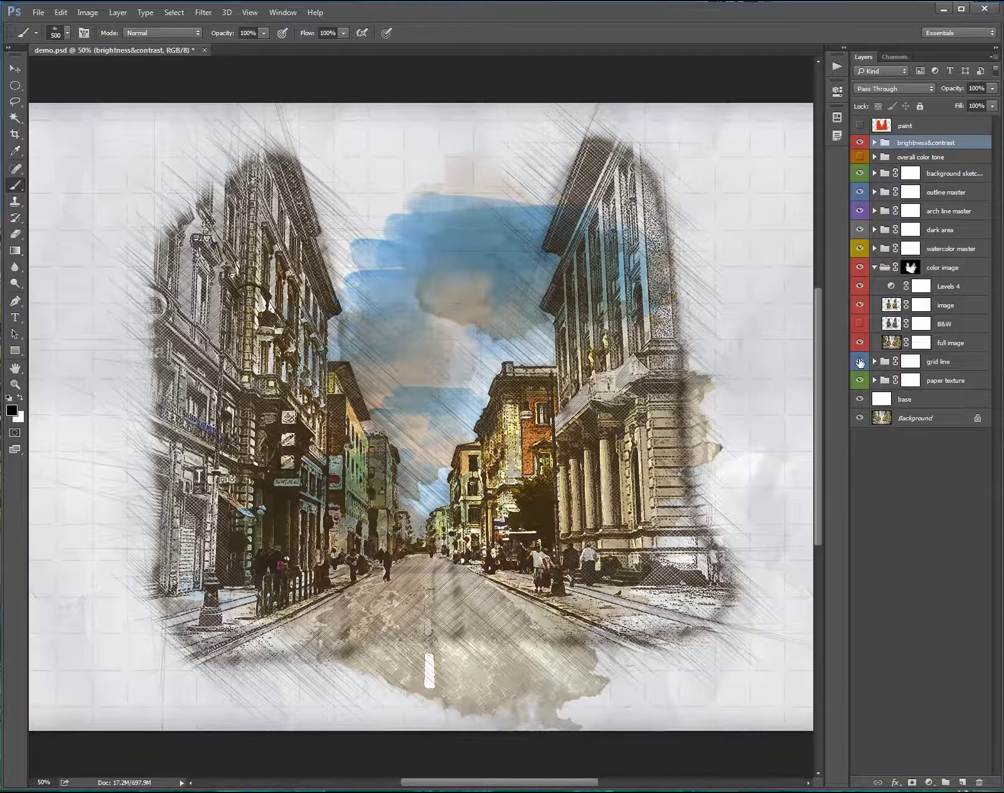
left_click(874, 381)
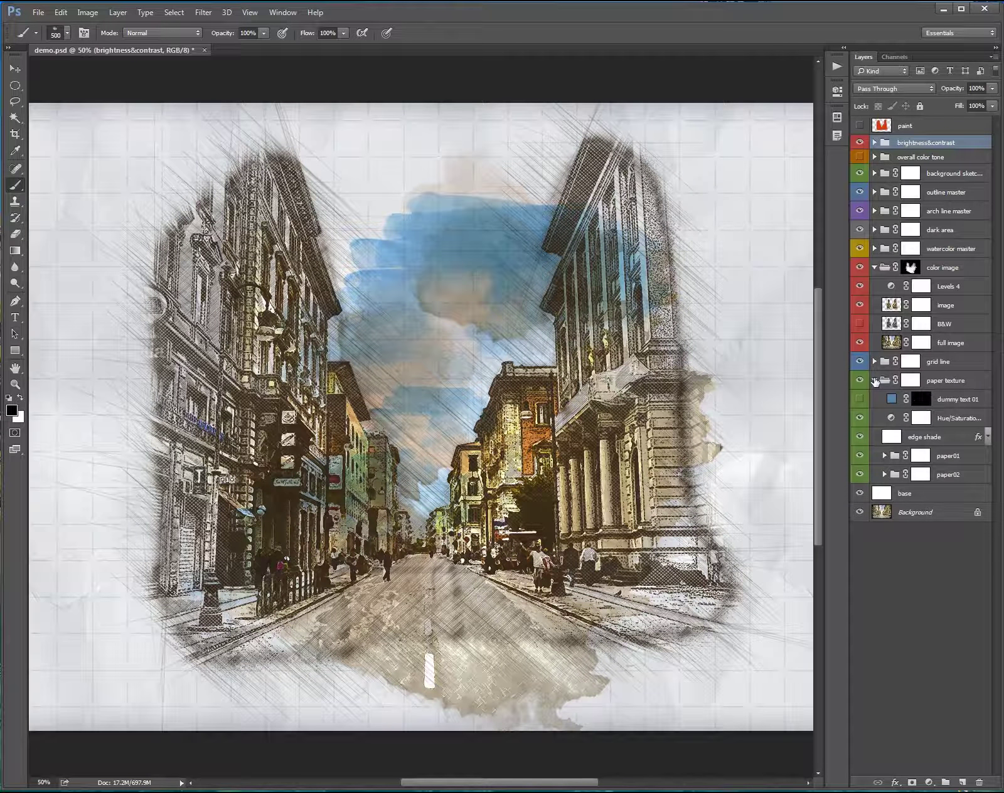
left_click(874, 381)
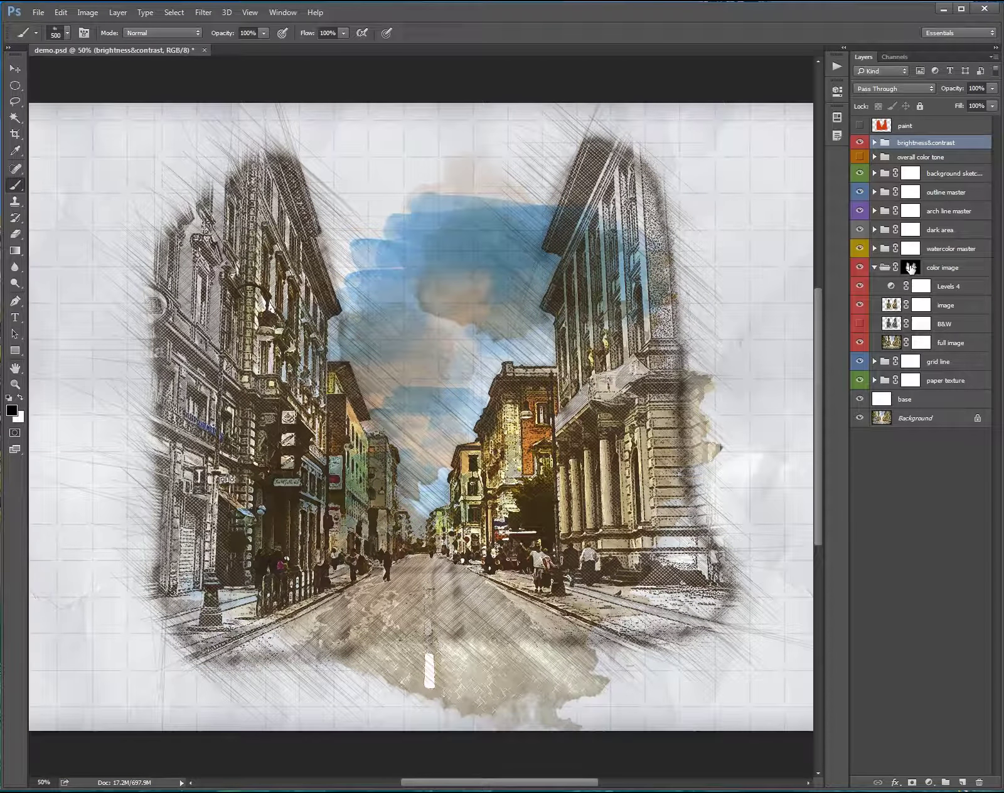
left_click(911, 268)
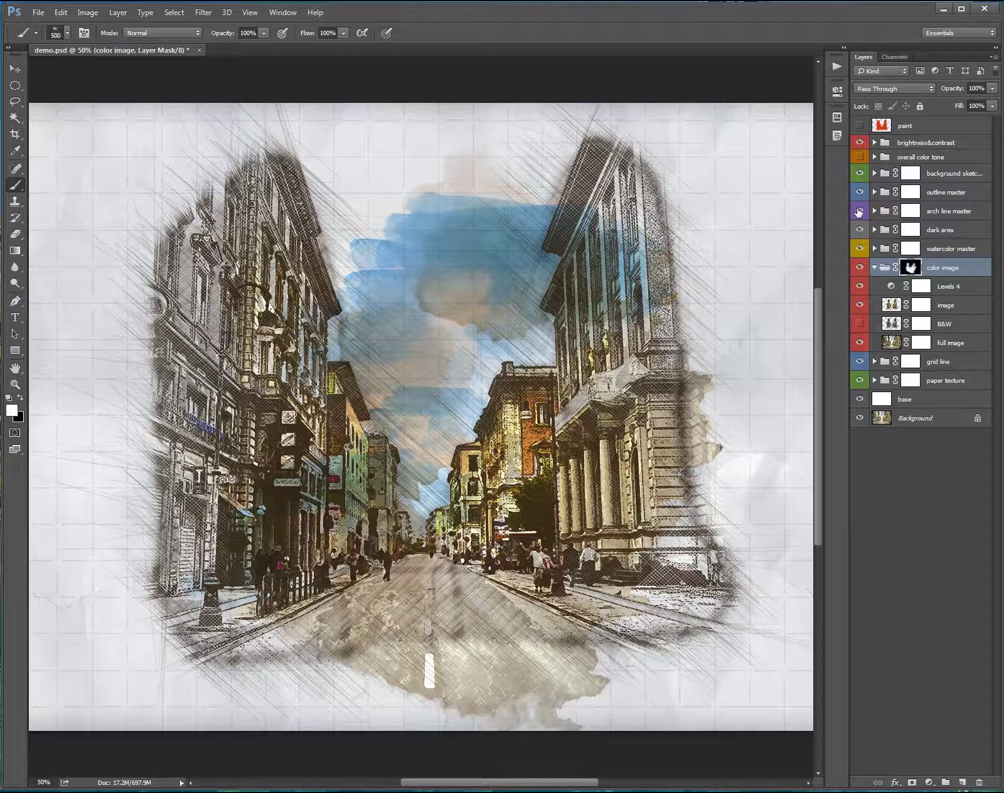
- Compare the art with and without the outline sketch lines, then pick the 1009 px watercolour brush
left_click(859, 193)
left_click(859, 193)
left_click(859, 192)
left_click(859, 192)
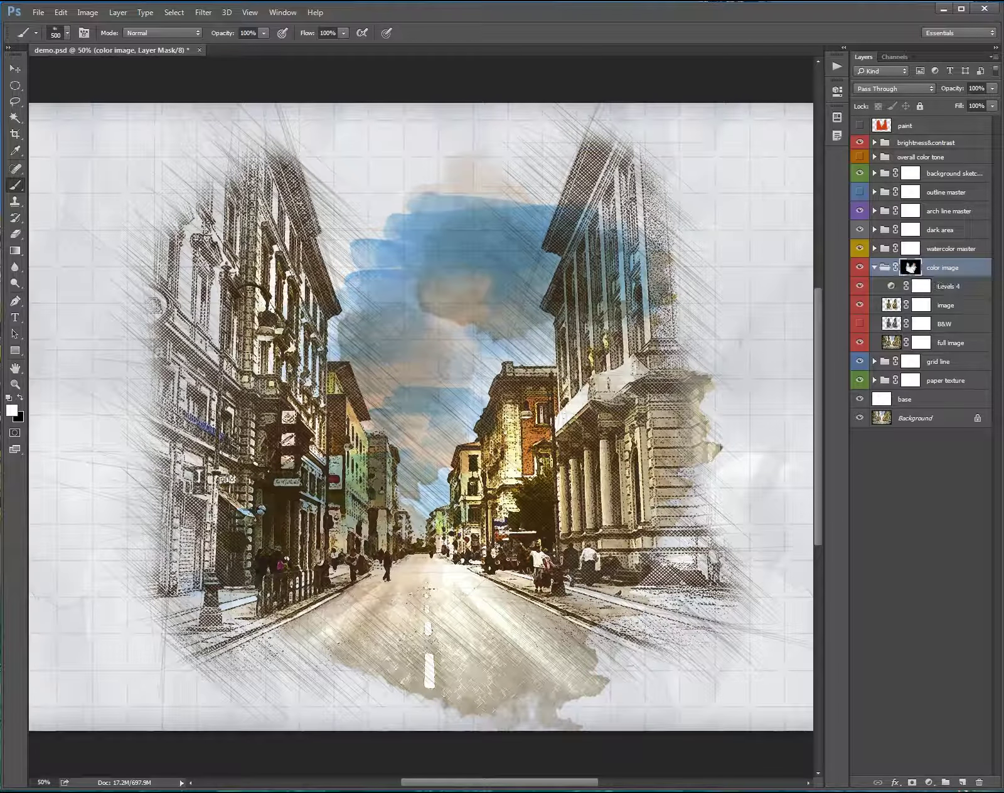
right_click(276, 307)
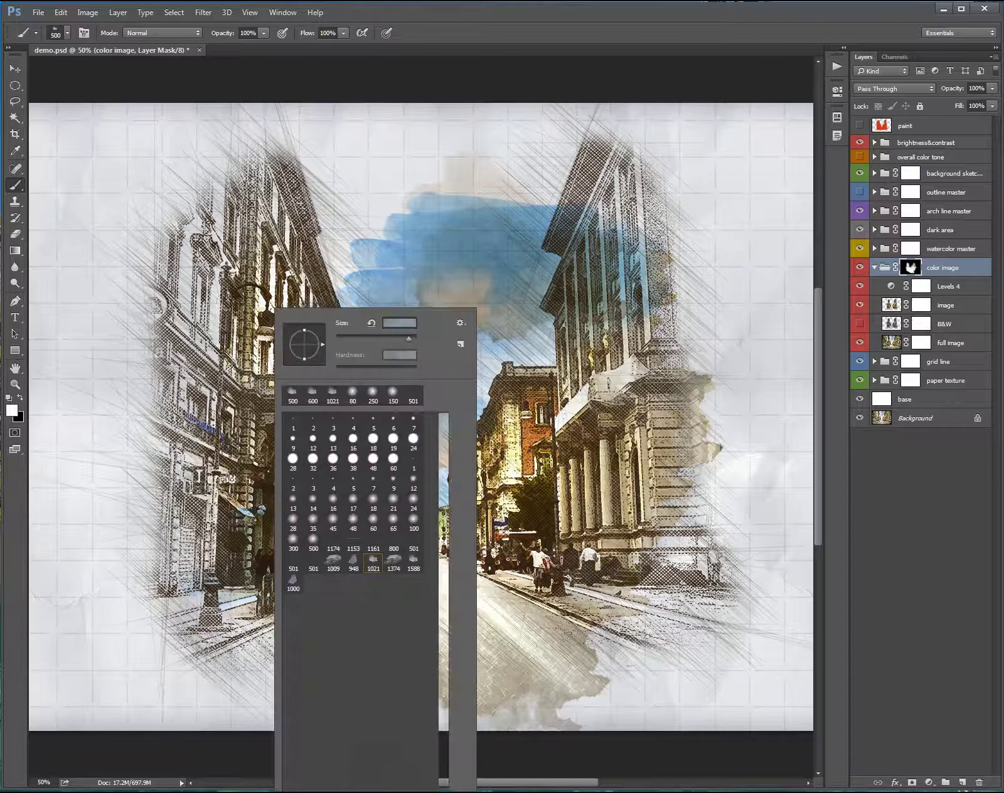
left_click(334, 560)
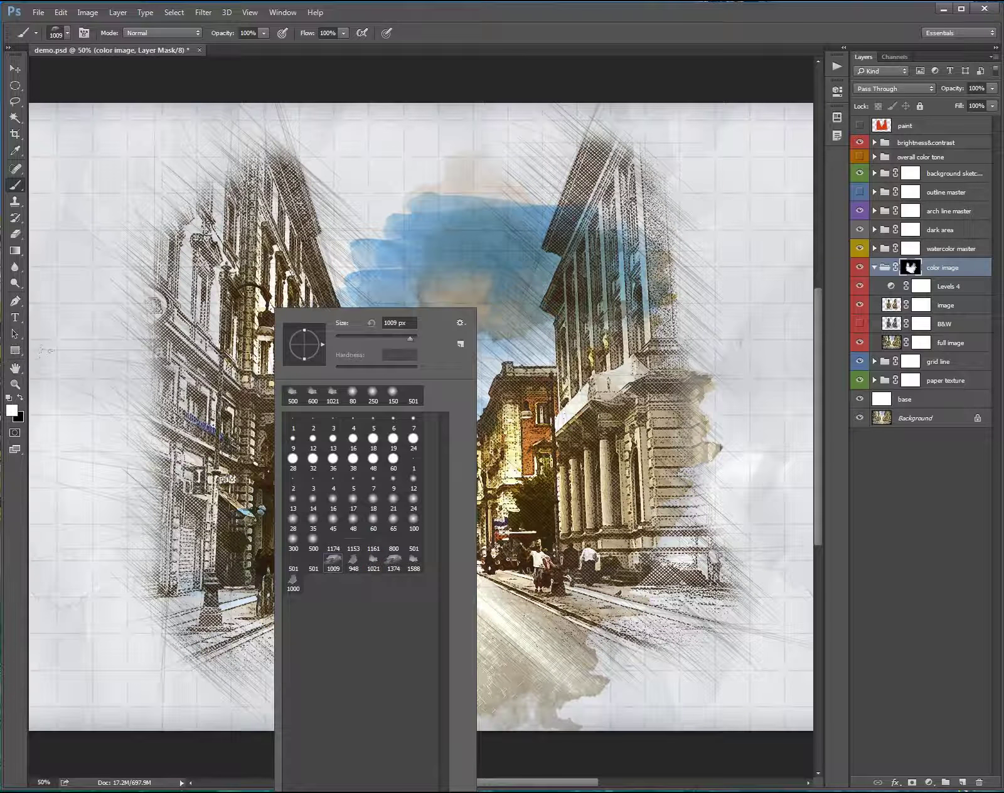
- Paint white on the colour mask to reveal the left buildings, lower corners, top sky and right side
left_click_drag(82, 376, 238, 414)
left_click_drag(94, 465, 226, 577)
left_click_drag(75, 659, 226, 552)
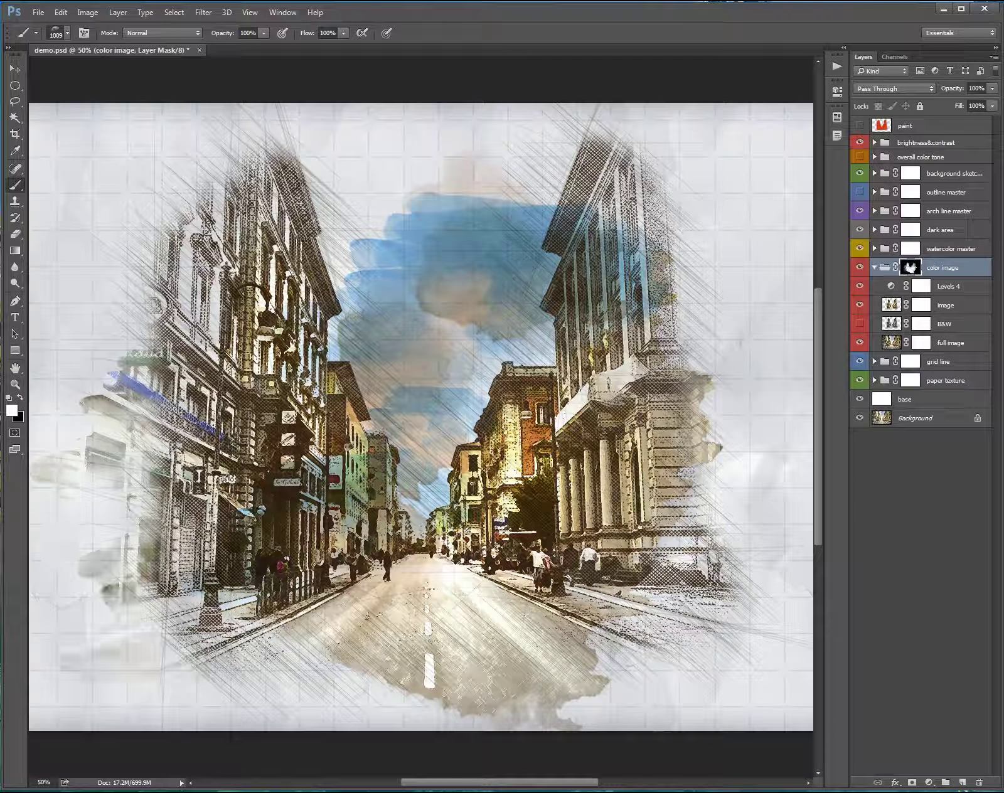
left_click_drag(615, 364, 753, 351)
left_click_drag(615, 289, 765, 264)
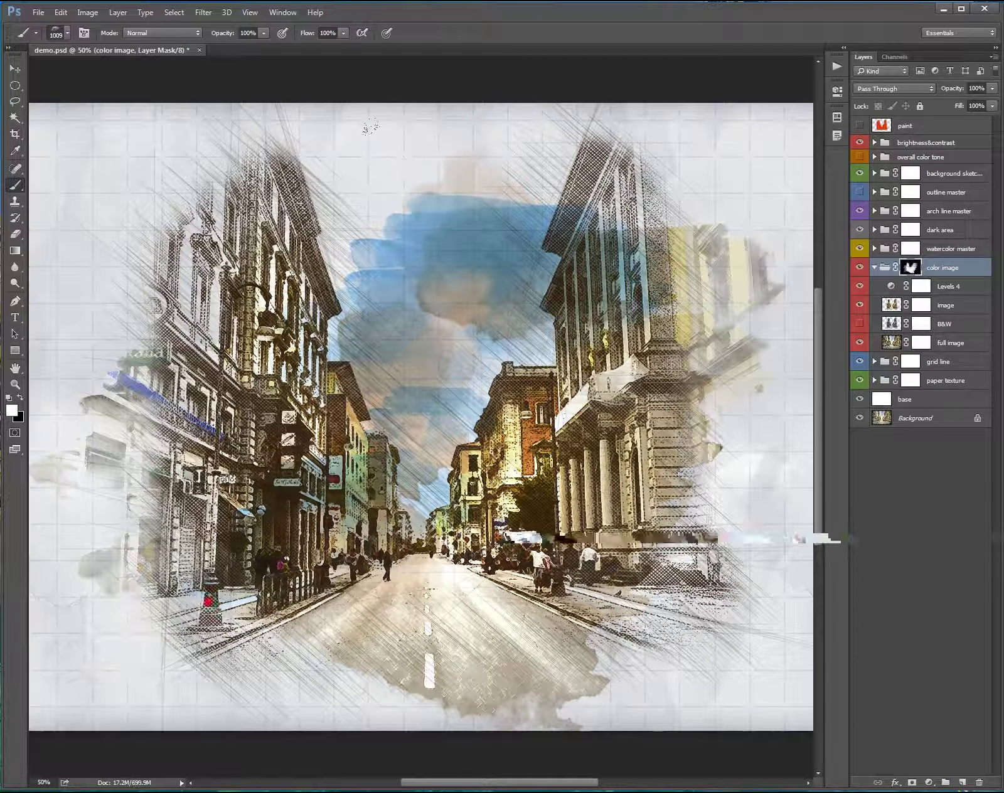
left_click_drag(376, 126, 627, 163)
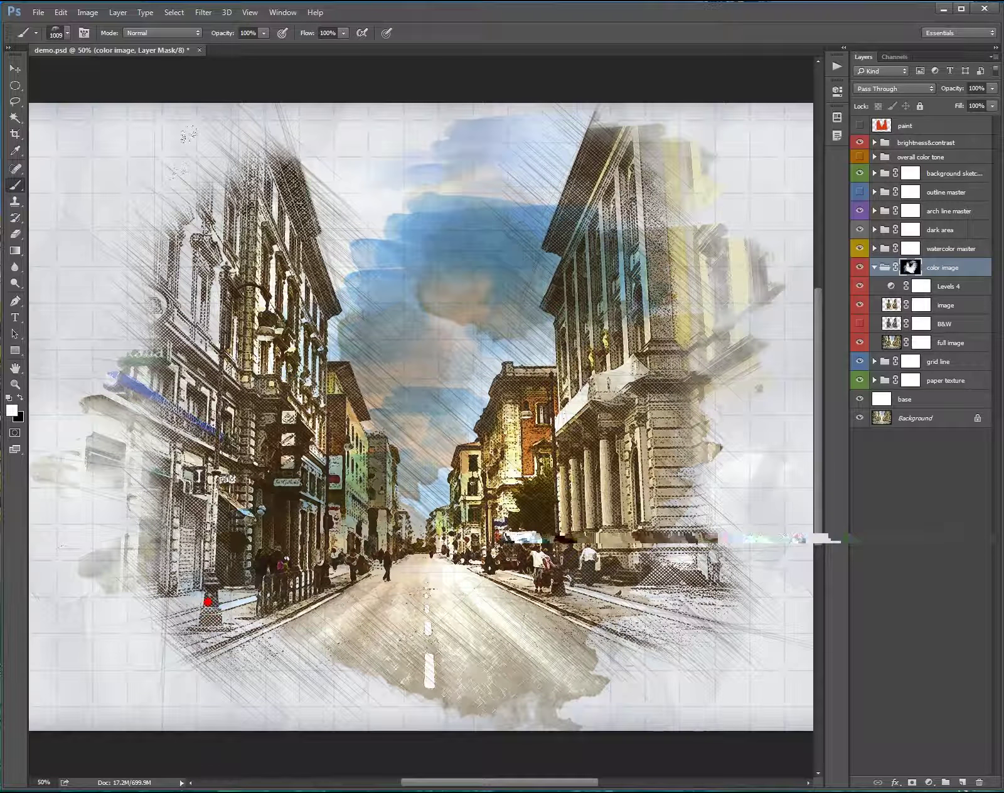
left_click_drag(313, 182, 94, 295)
left_click_drag(239, 552, 63, 665)
left_click_drag(609, 565, 766, 603)
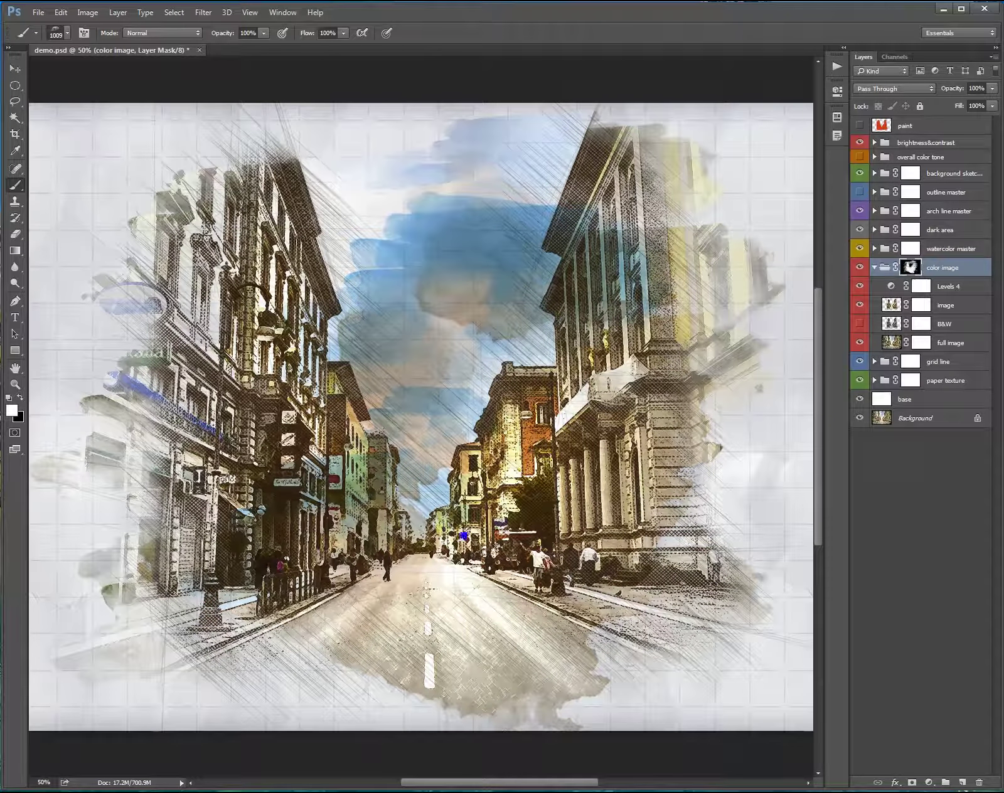
- With the 948 px brush, paint more of the right building into view and fit the artwork
right_click(464, 535)
left_click(547, 563)
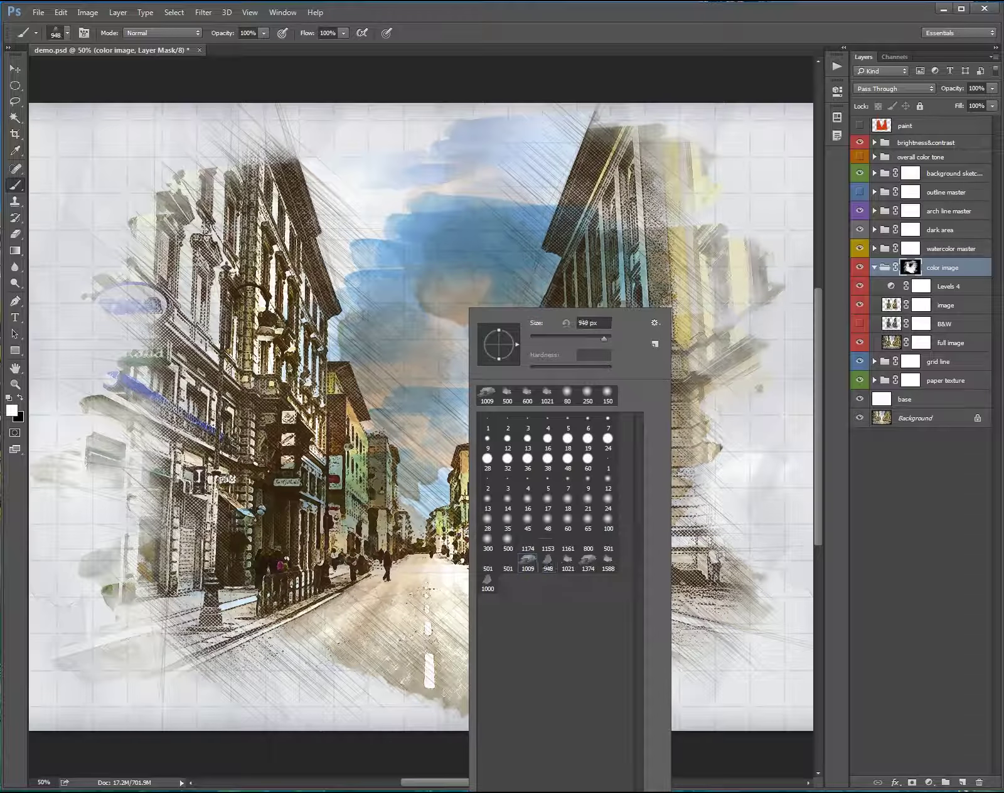
key("Return")
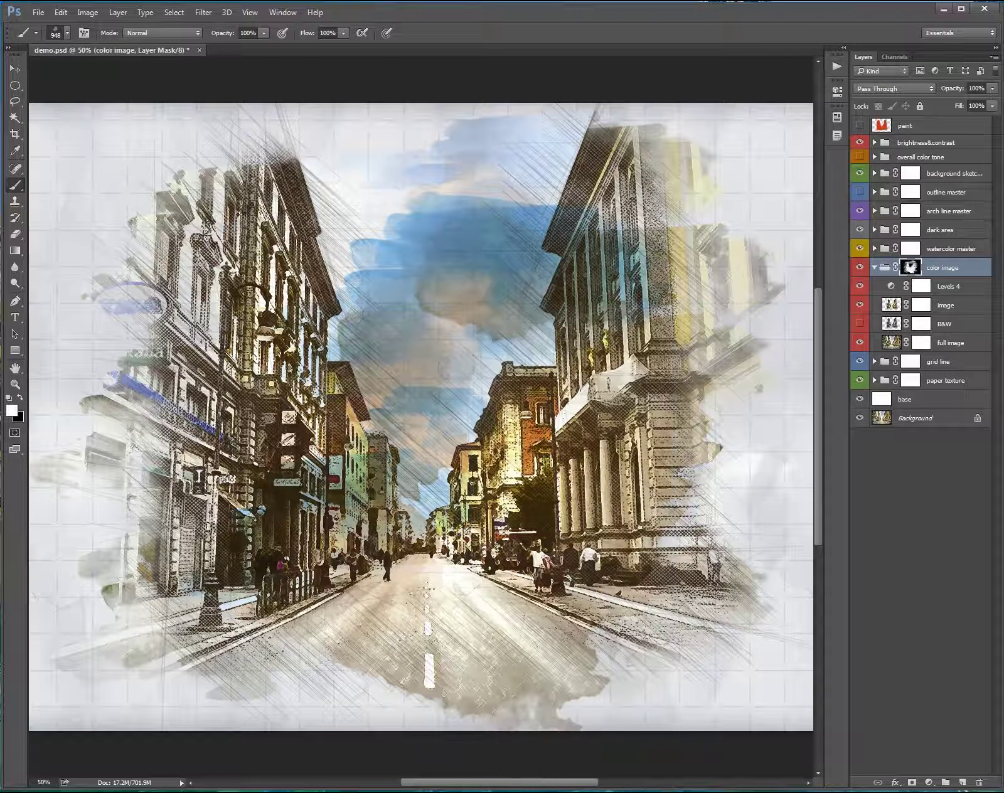
left_click(660, 510)
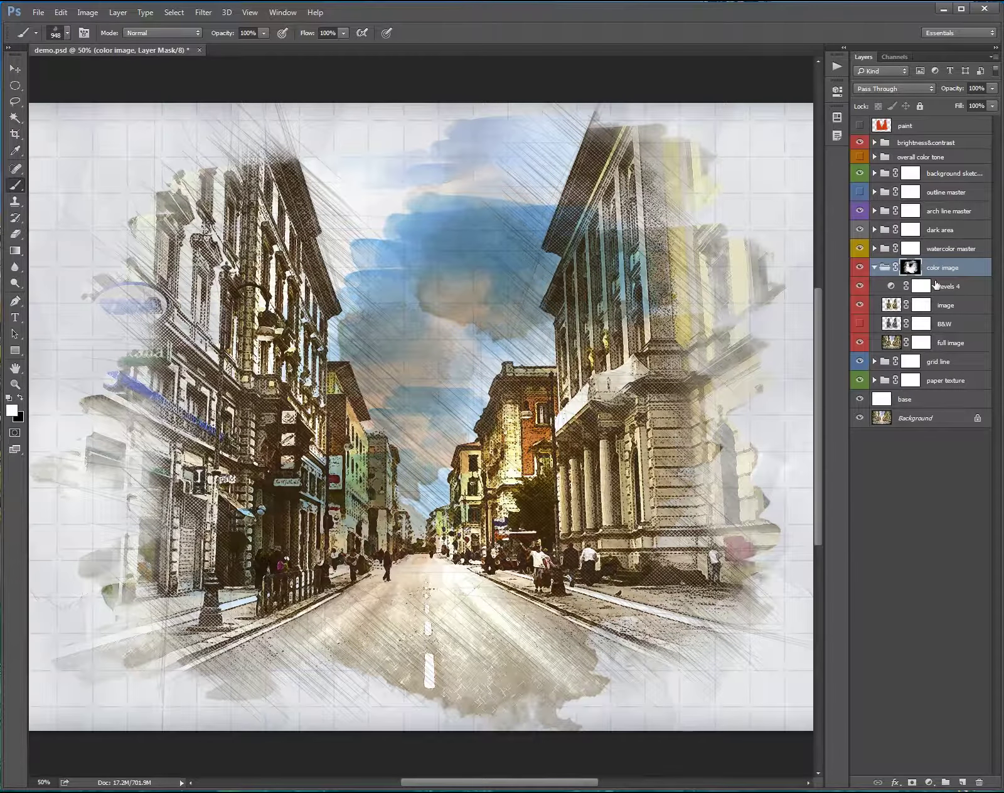
key("ctrl+0")
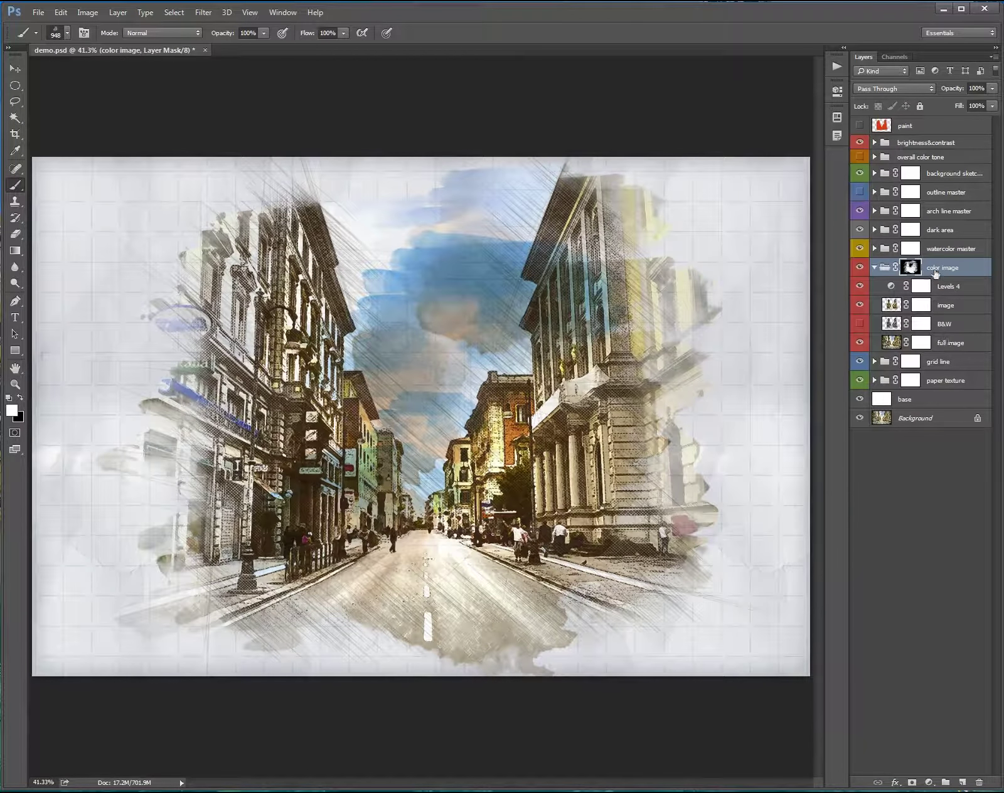
left_click(860, 249)
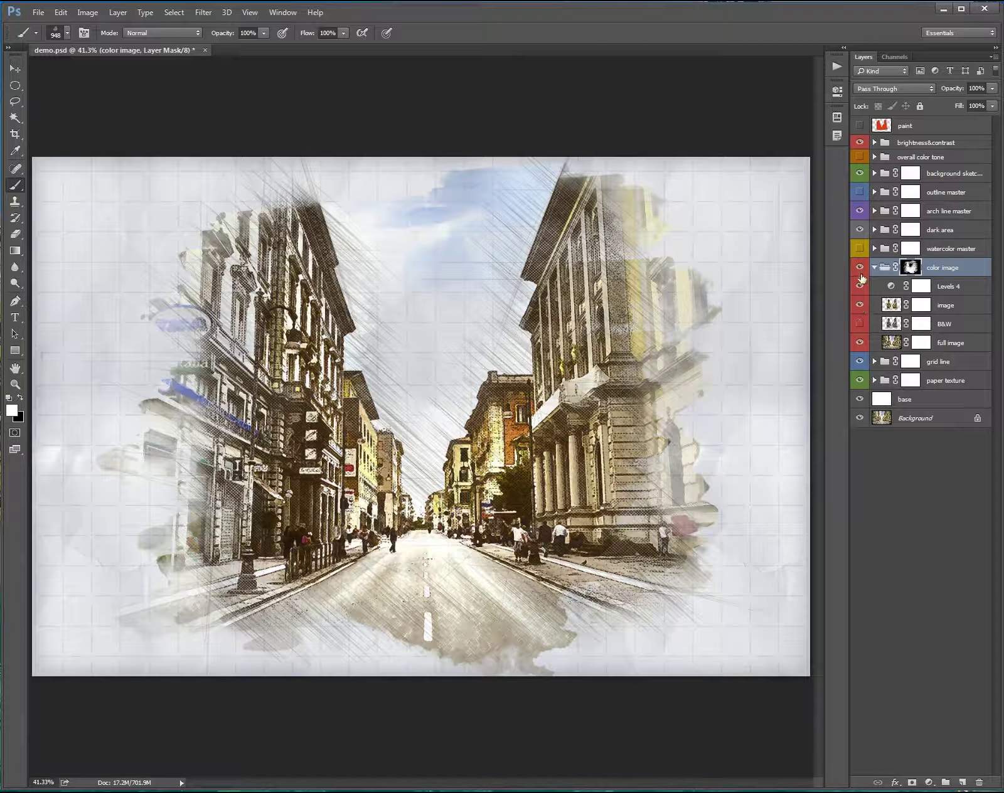
left_click(859, 305)
left_click(860, 323)
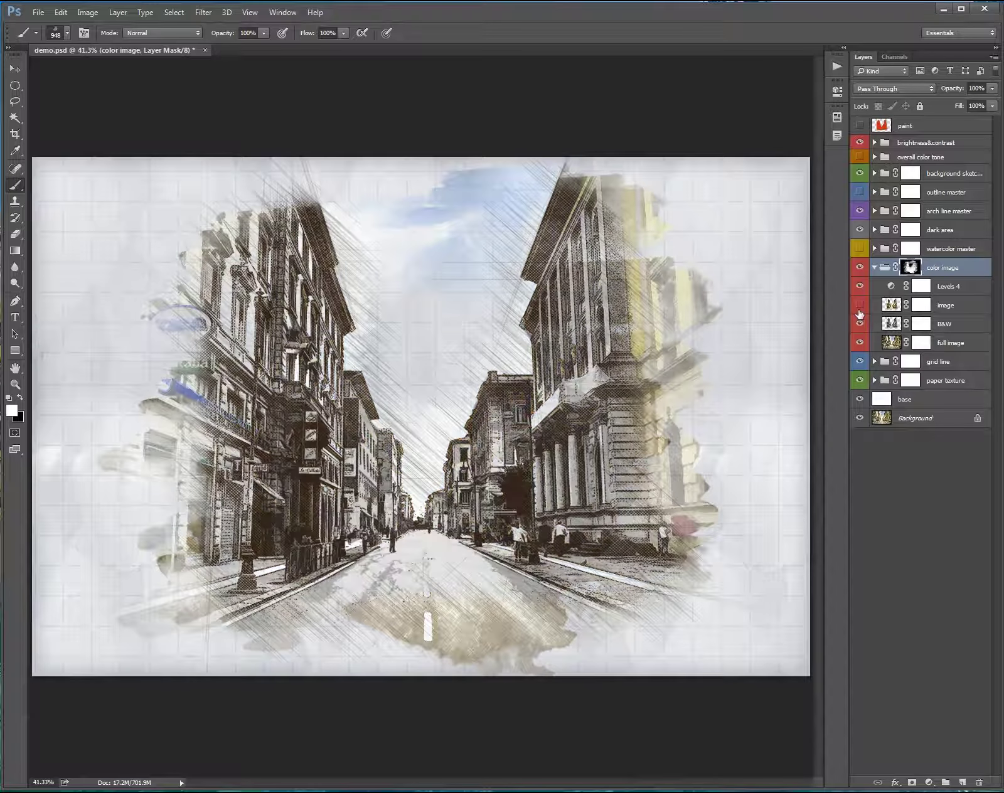
left_click(859, 345)
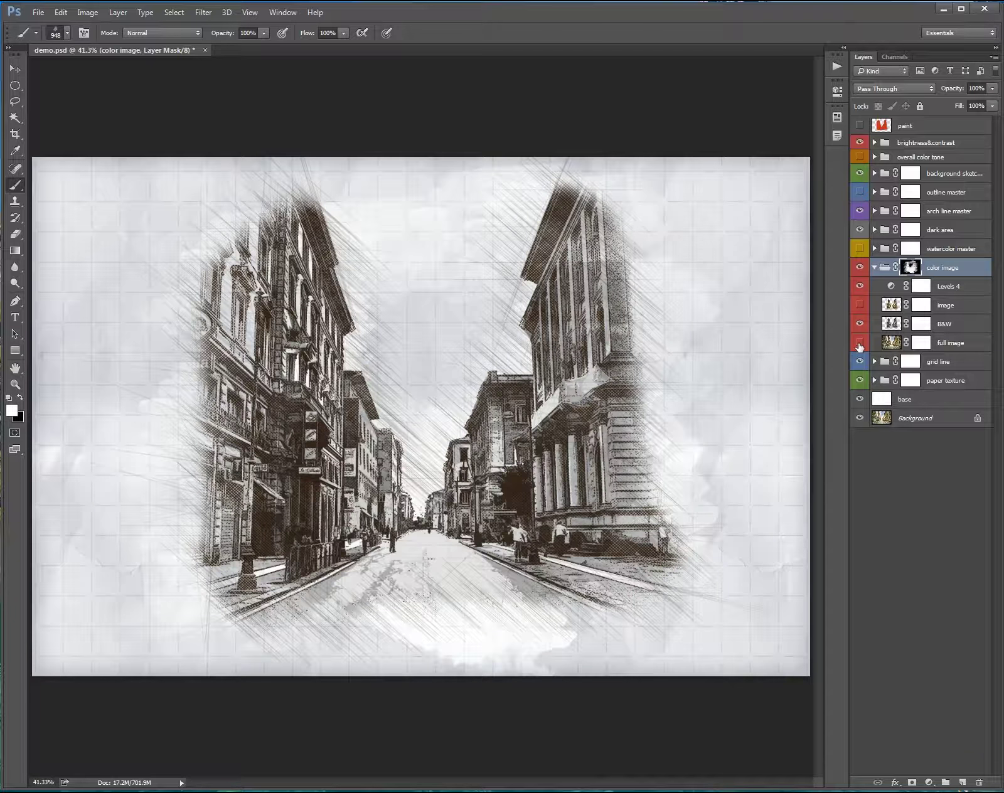
left_click(859, 345)
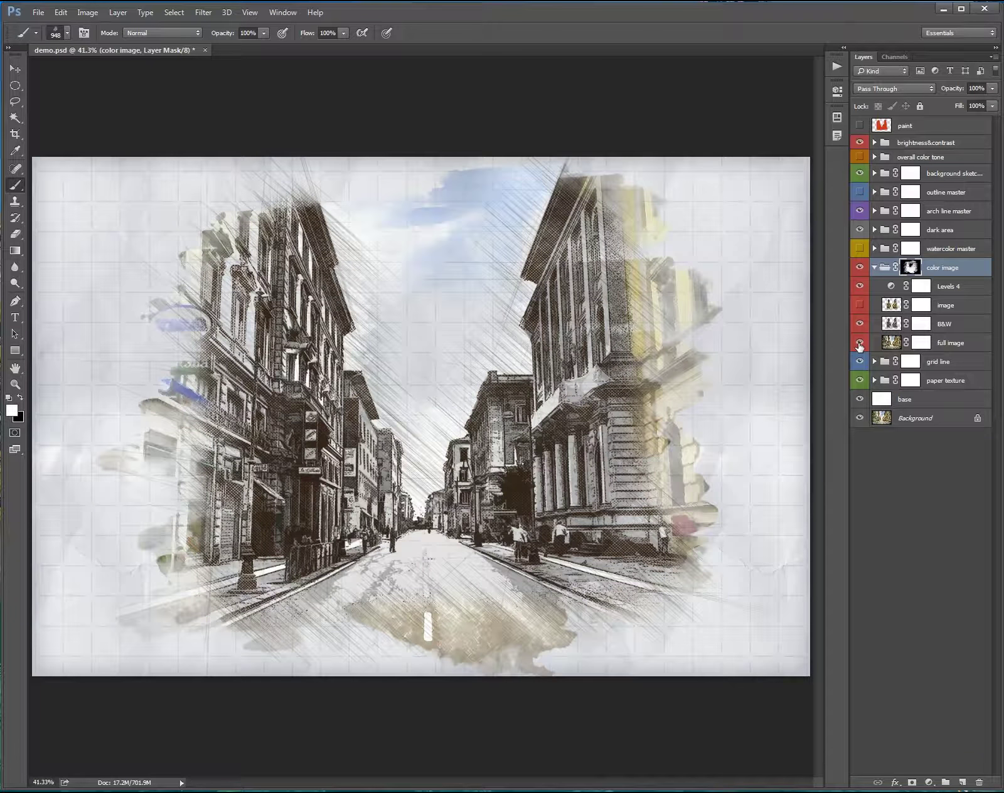
left_click(859, 305)
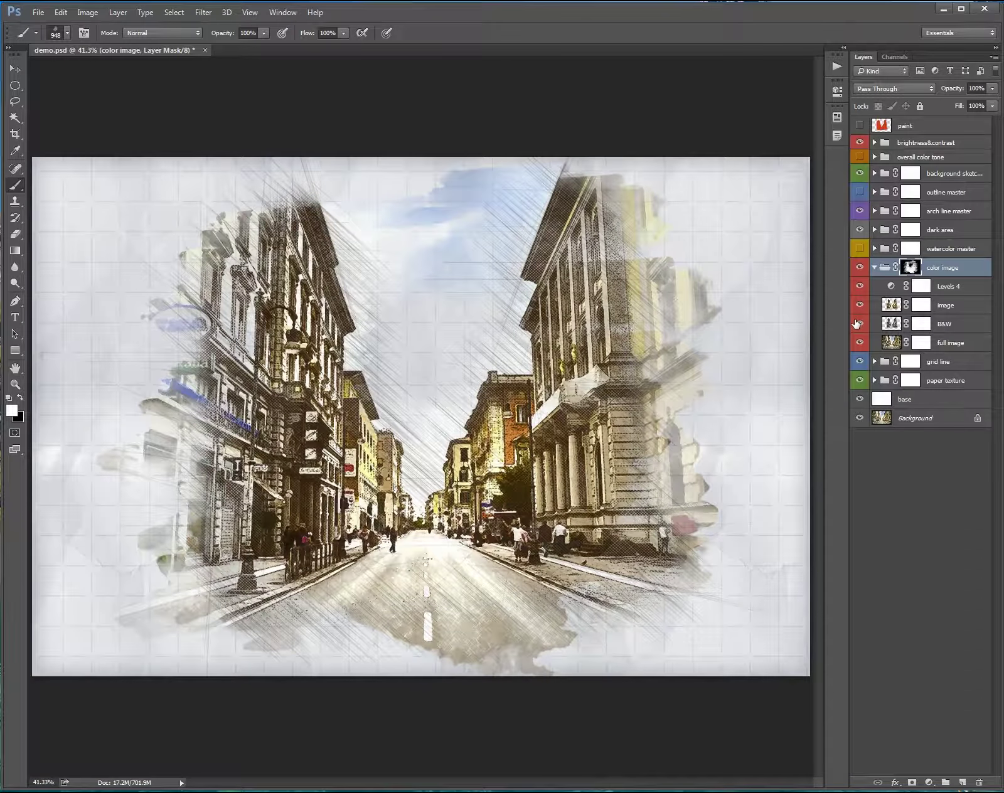
left_click(859, 249)
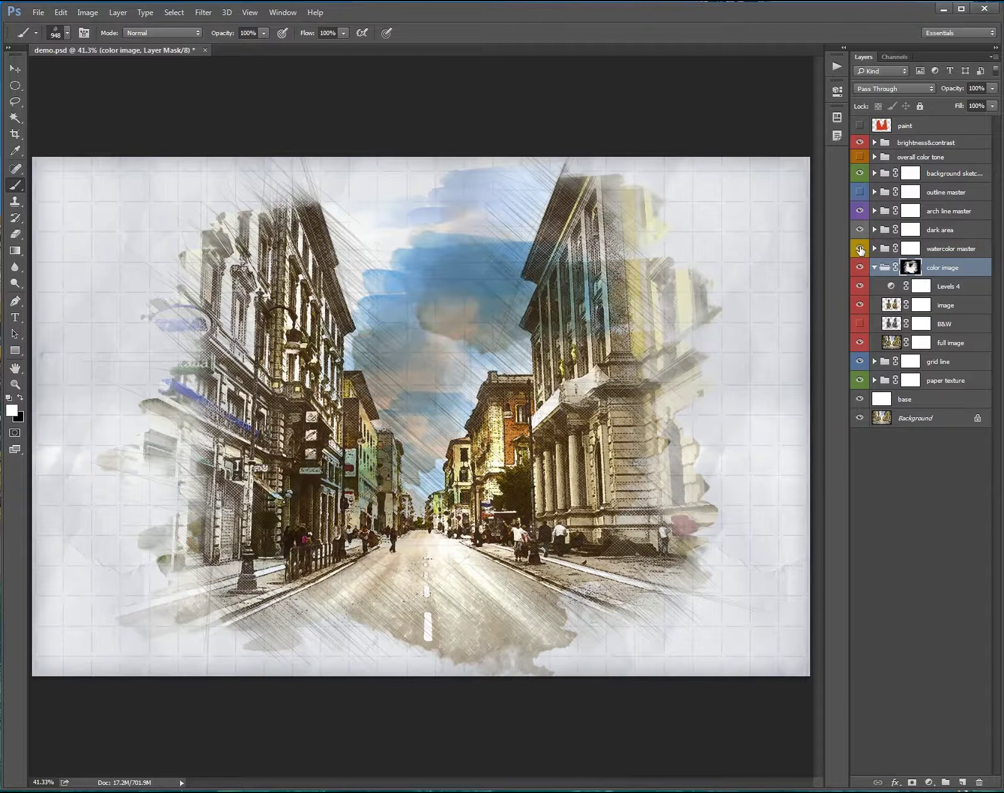
- Reposition the brush 03, brush 02 and blue brush 01 watercolour washes across the left building and sky
left_click(875, 248)
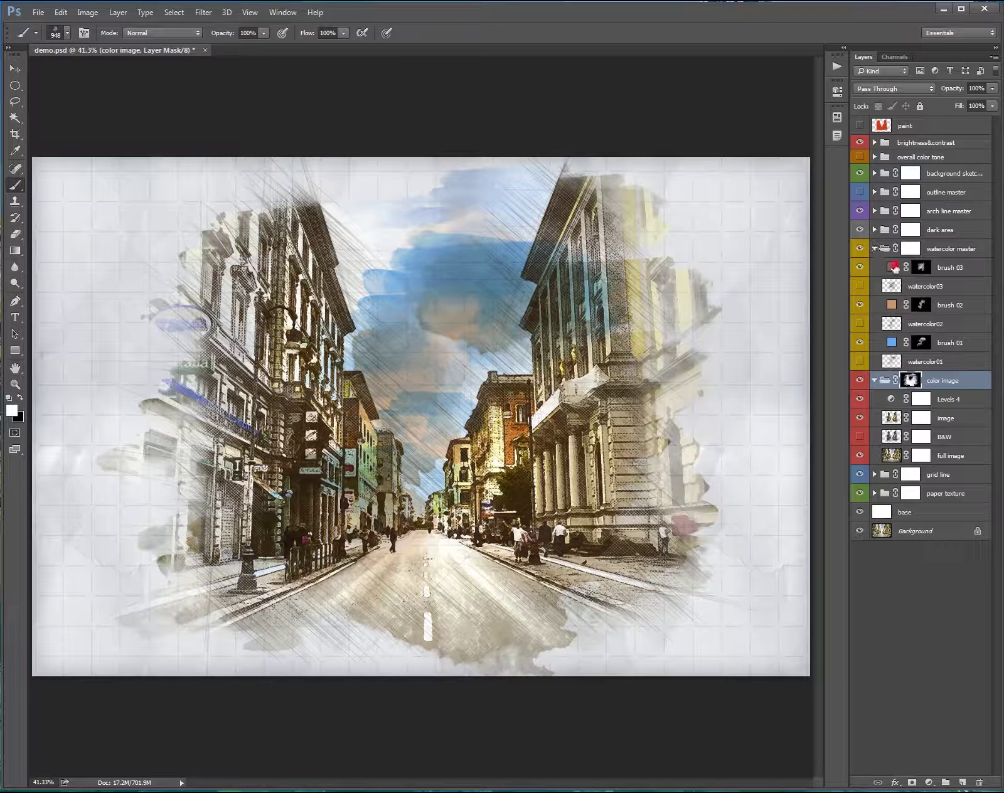
left_click(892, 268)
mouse_move(443, 374)
left_mouse_down()
mouse_move(280, 401)
mouse_move(427, 349)
mouse_move(598, 343)
mouse_move(176, 322)
left_mouse_up()
left_click(892, 305)
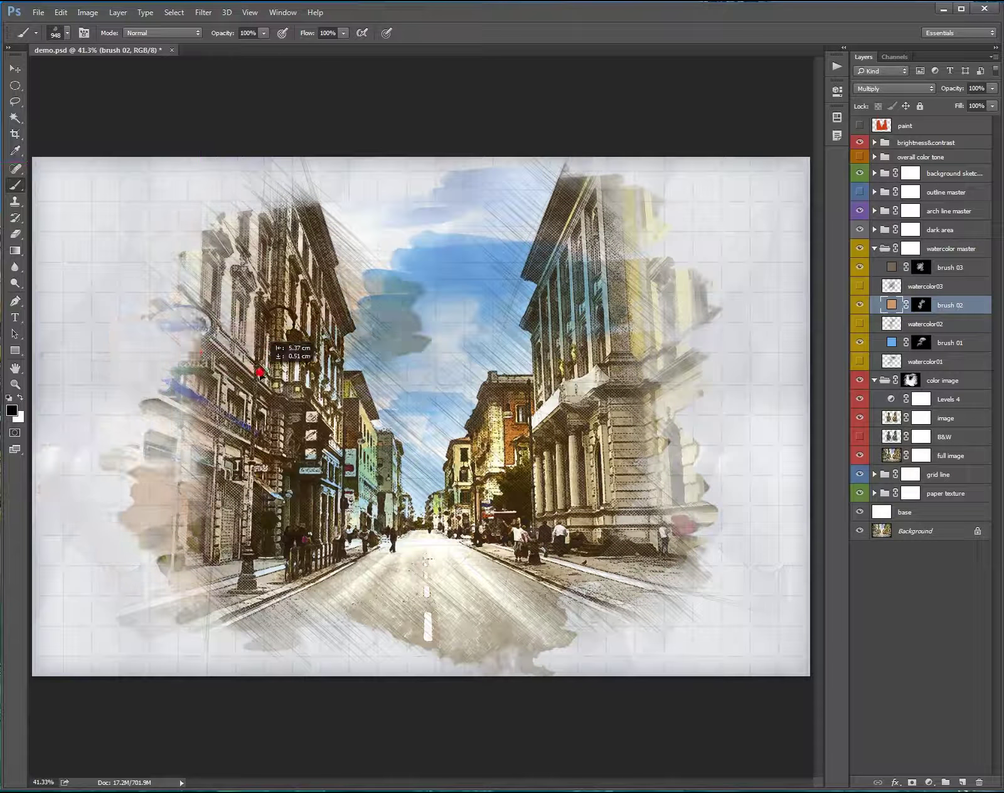
left_click_drag(176, 322, 301, 327)
left_click(891, 342)
mouse_move(430, 355)
left_mouse_down()
mouse_move(568, 349)
mouse_move(537, 281)
left_mouse_up()
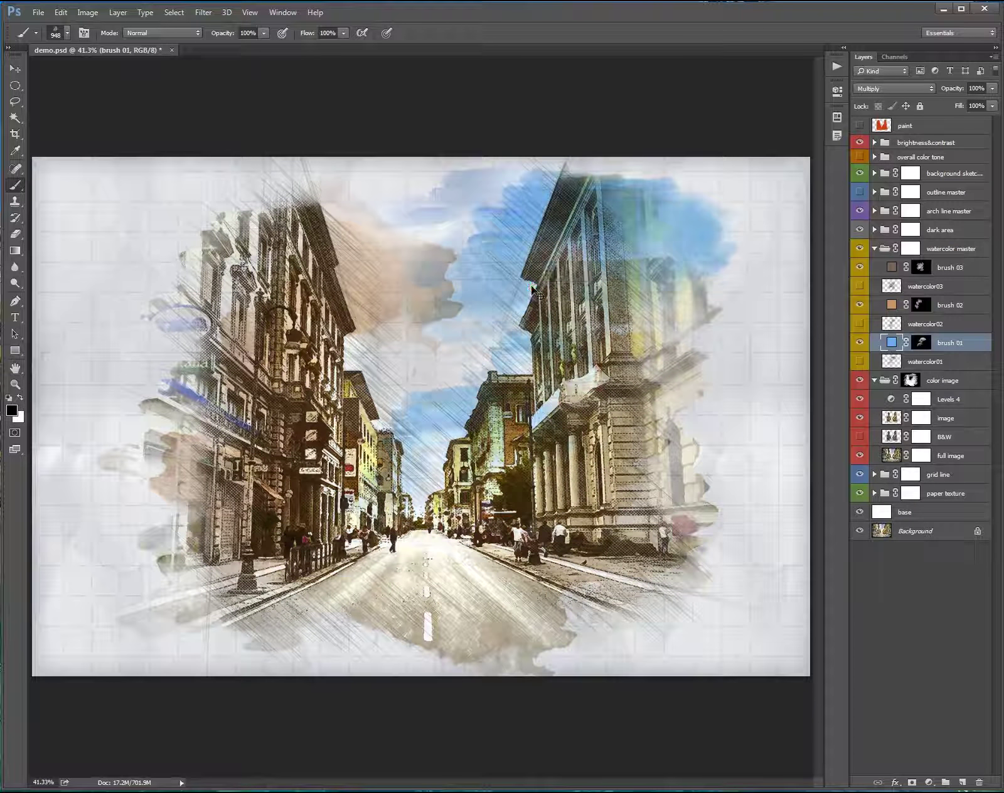
mouse_move(482, 309)
left_mouse_down()
mouse_move(506, 423)
mouse_move(547, 295)
left_mouse_up()
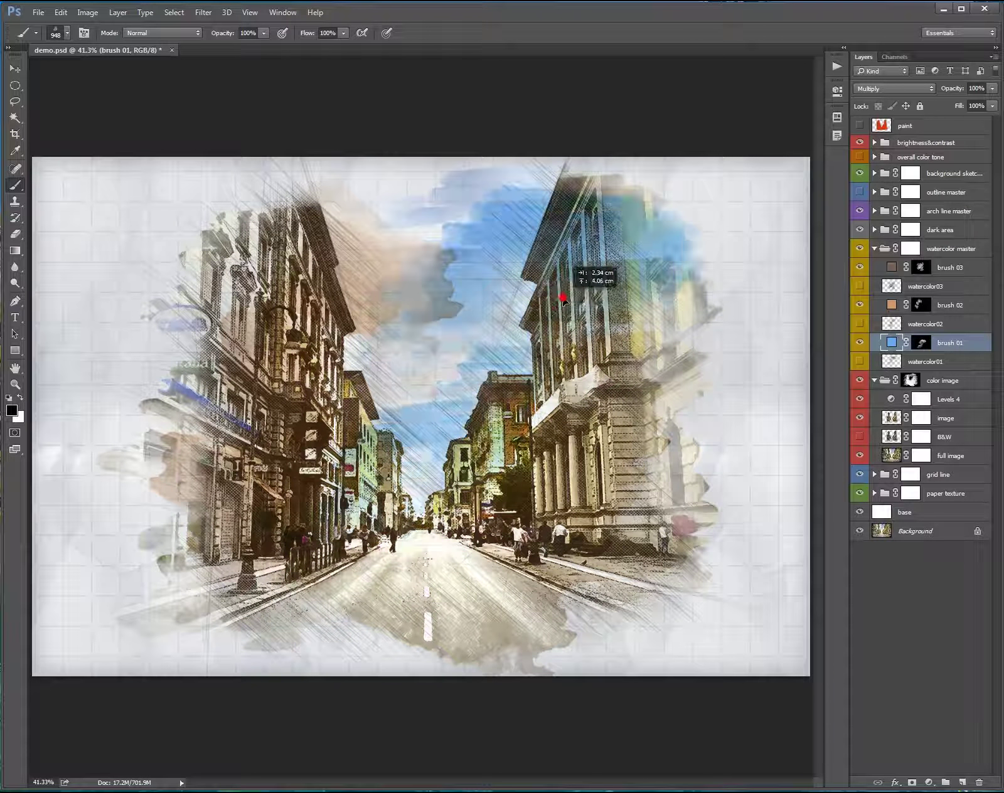
- Collapse the watercolor master group and close demo.psd without saving
left_click(877, 251)
left_click(880, 390)
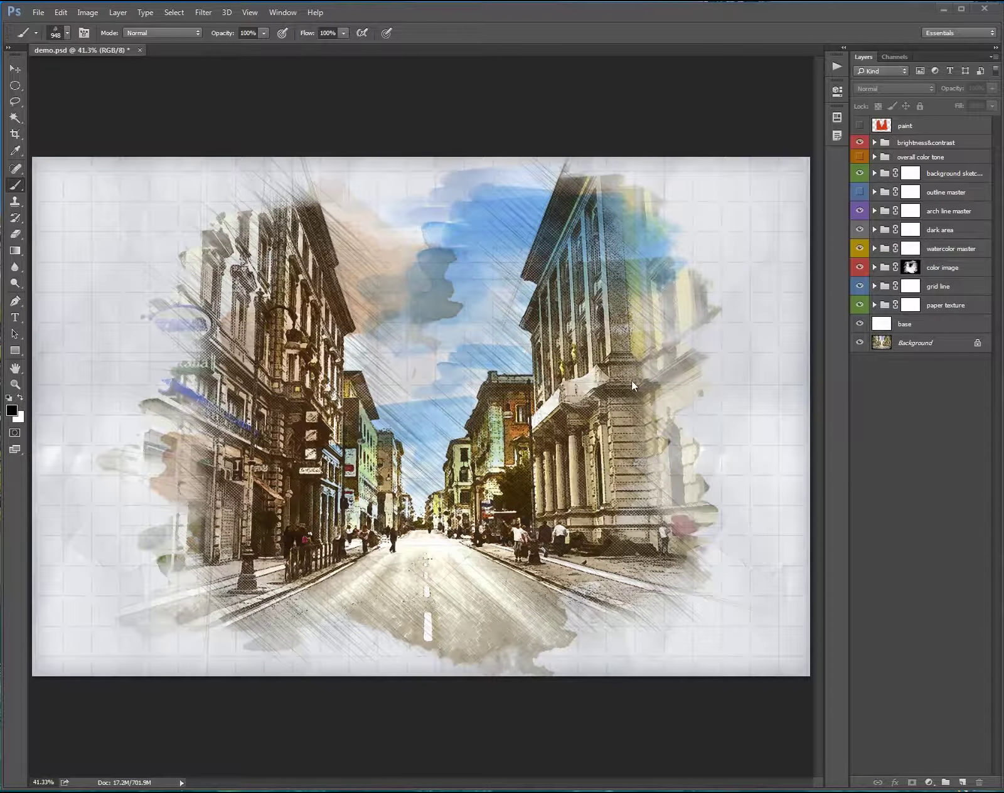
left_click(139, 50)
left_click(380, 289)
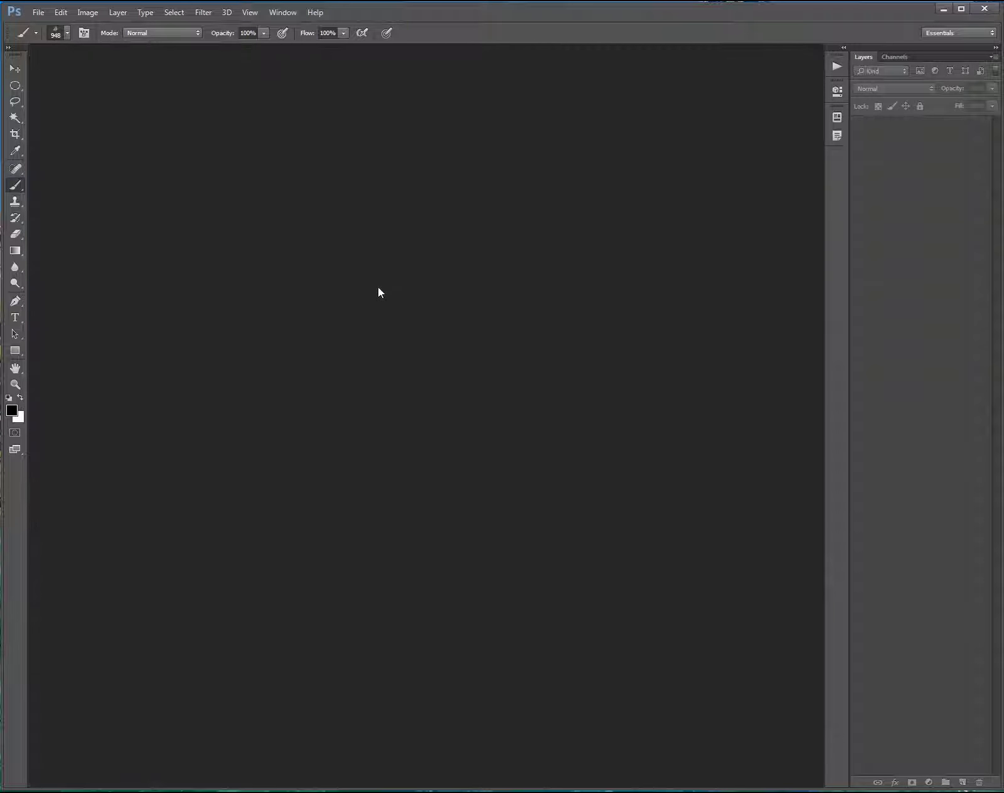